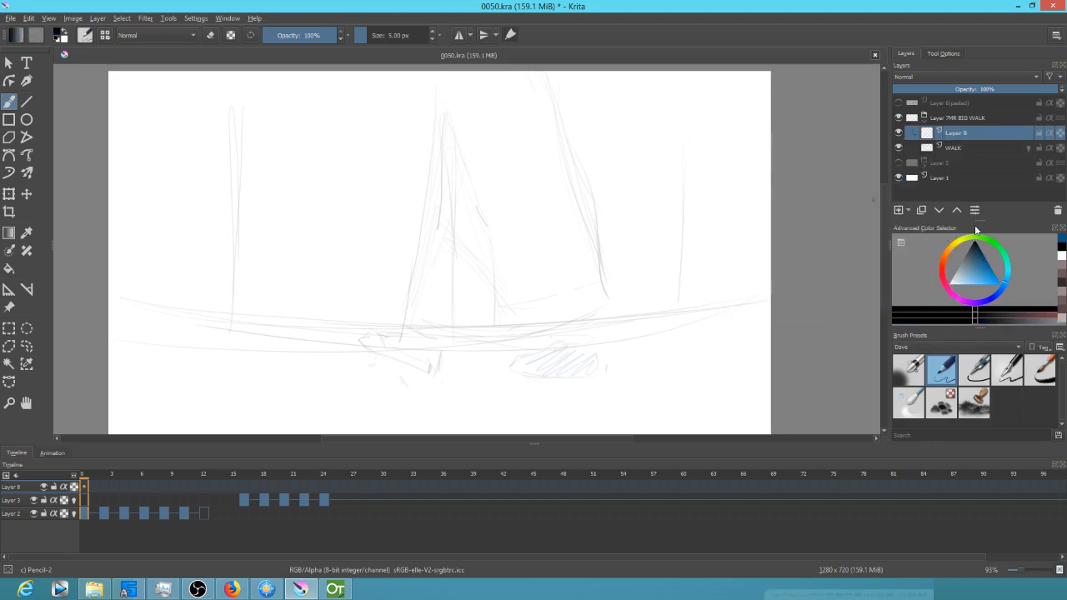
# Choose the Ink-2 Fineliner brush, pin Layer 8 in the timeline and rename it INK
pyautogui.click(977, 369)
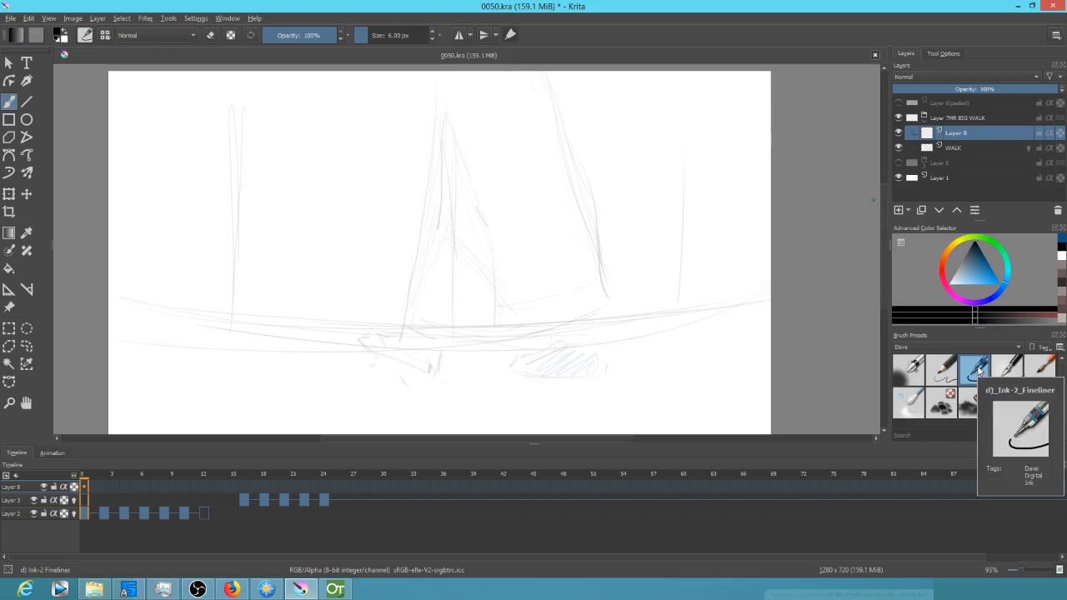
pyautogui.moveTo(98, 489)
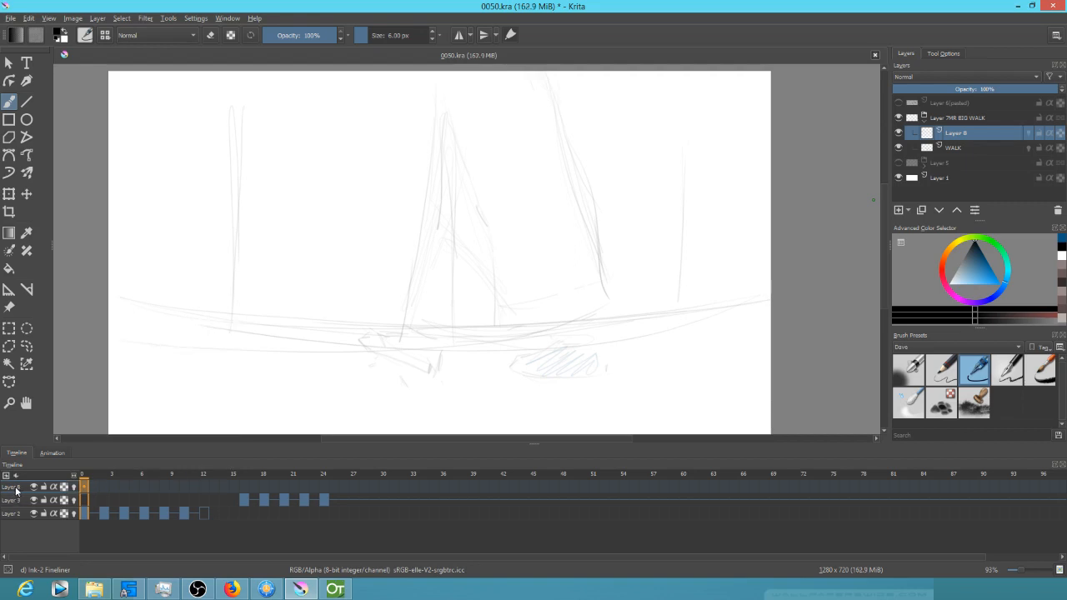
pyautogui.write('INK')
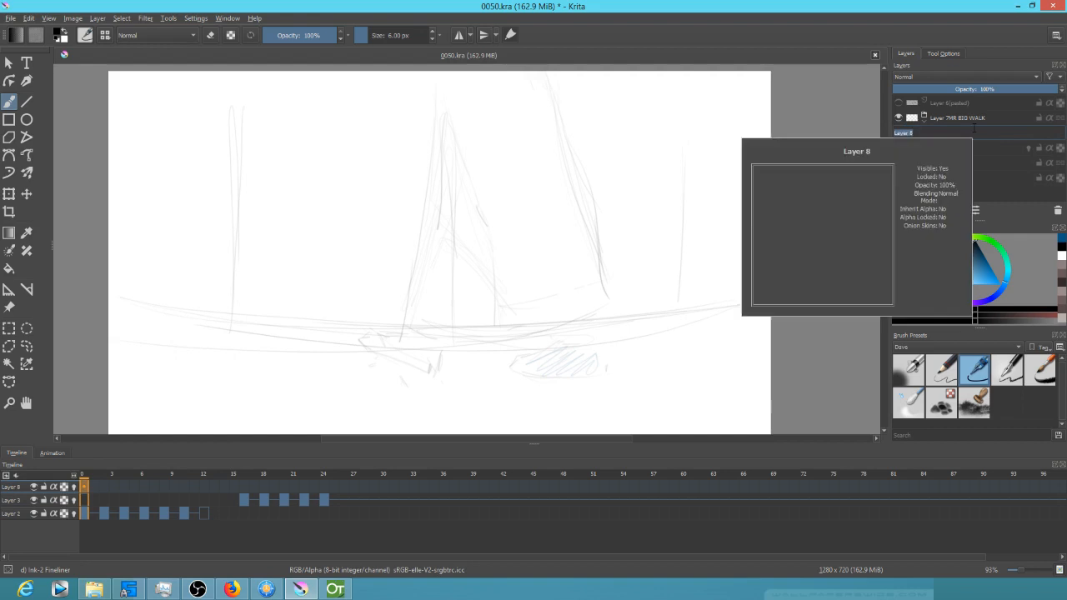
pyautogui.press('Return')
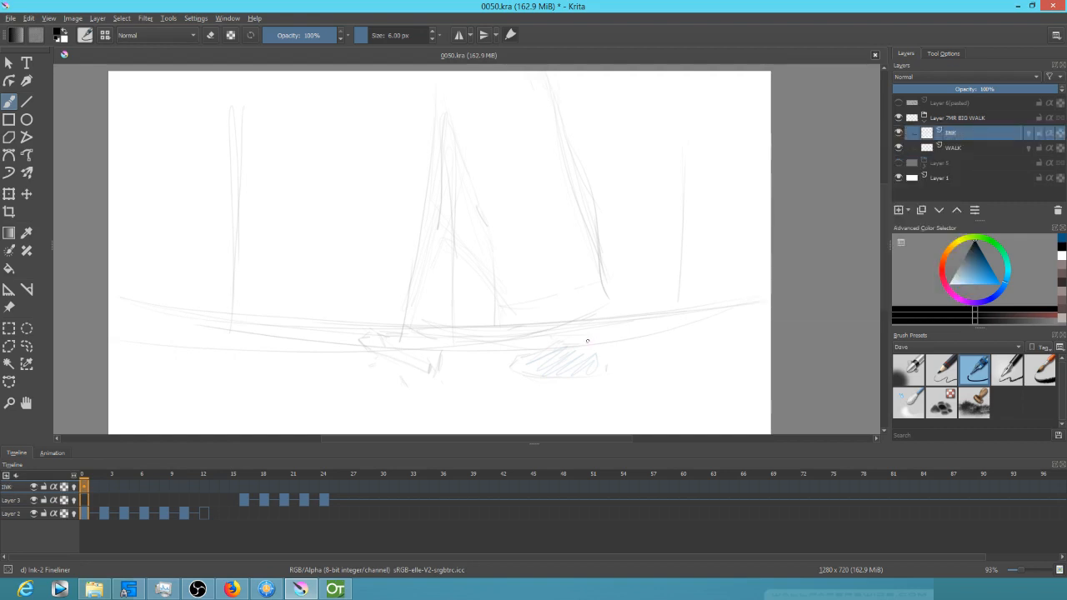
# Ink the upper edge and toe tip of the blue-hatched foot on the INK layer
pyautogui.scroll(4, 586, 340)
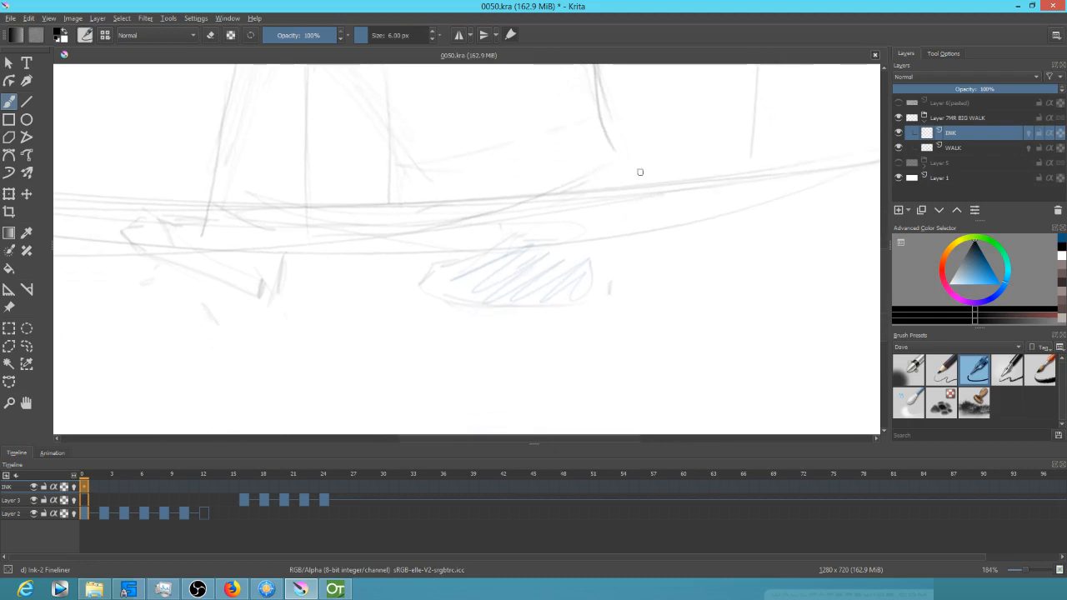
pyautogui.moveTo(514, 233); pyautogui.dragTo(444, 264)
pyautogui.hotkey('ctrl', 'z')
pyautogui.moveTo(515, 236)
pyautogui.mouseDown()
pyautogui.moveTo(428, 275)
pyautogui.moveTo(417, 293)
pyautogui.moveTo(438, 295)
pyautogui.mouseUp()
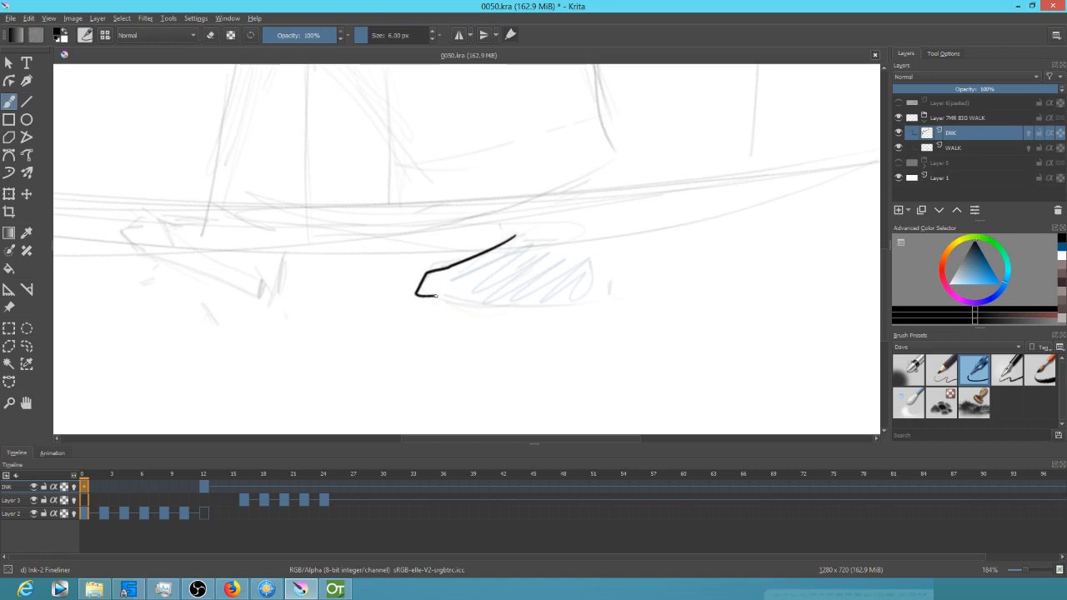
# Check the brush smoothing settings in the tool options, including the stabilizer distance and delay, and return to the layers
pyautogui.click(945, 54)
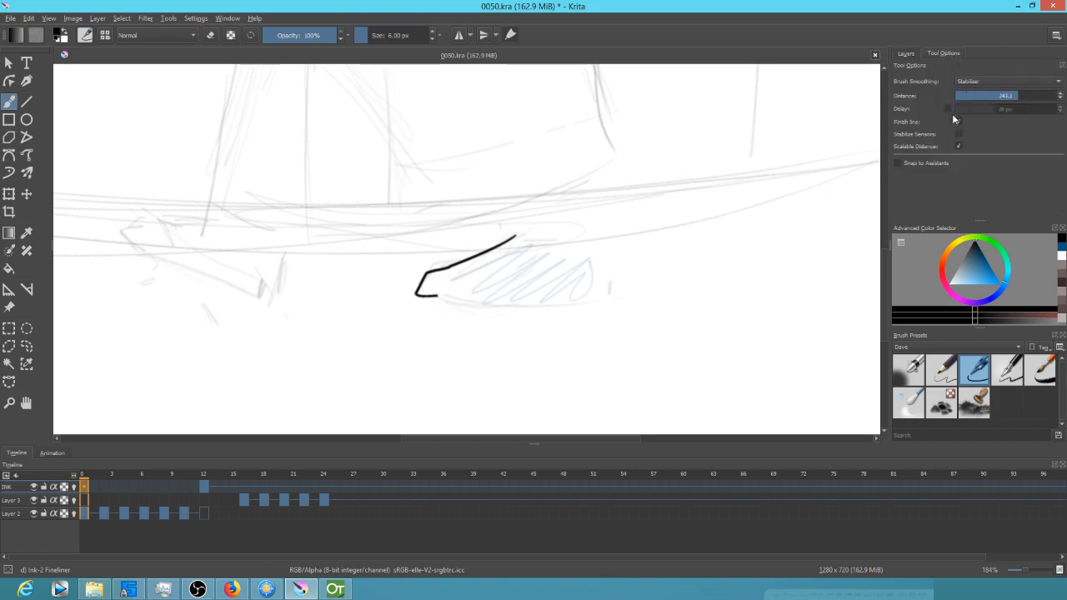
pyautogui.hotkey('alt', 'w')
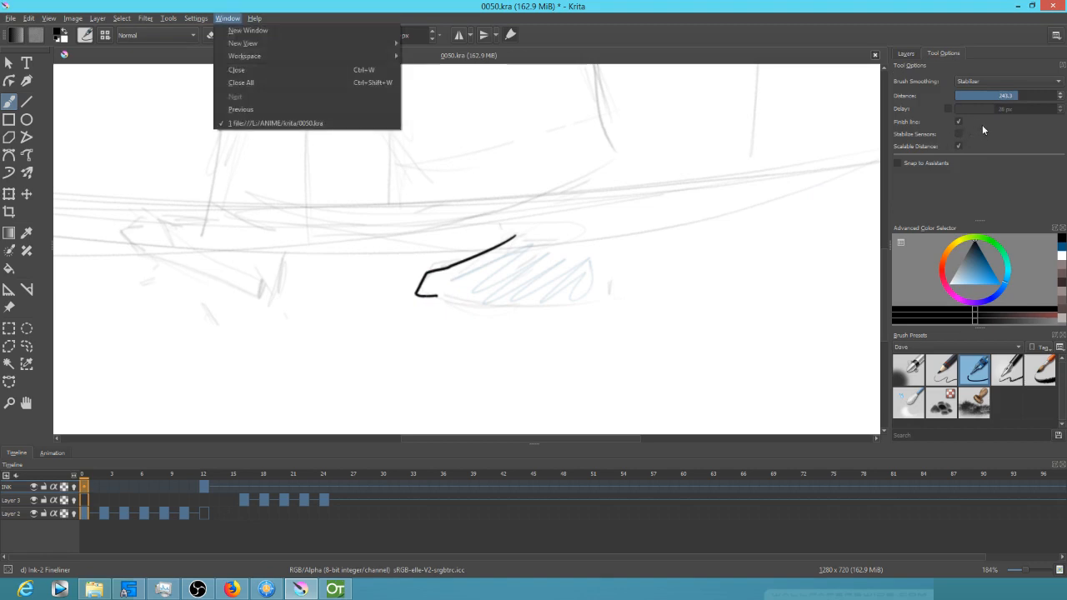
pyautogui.press('Escape')
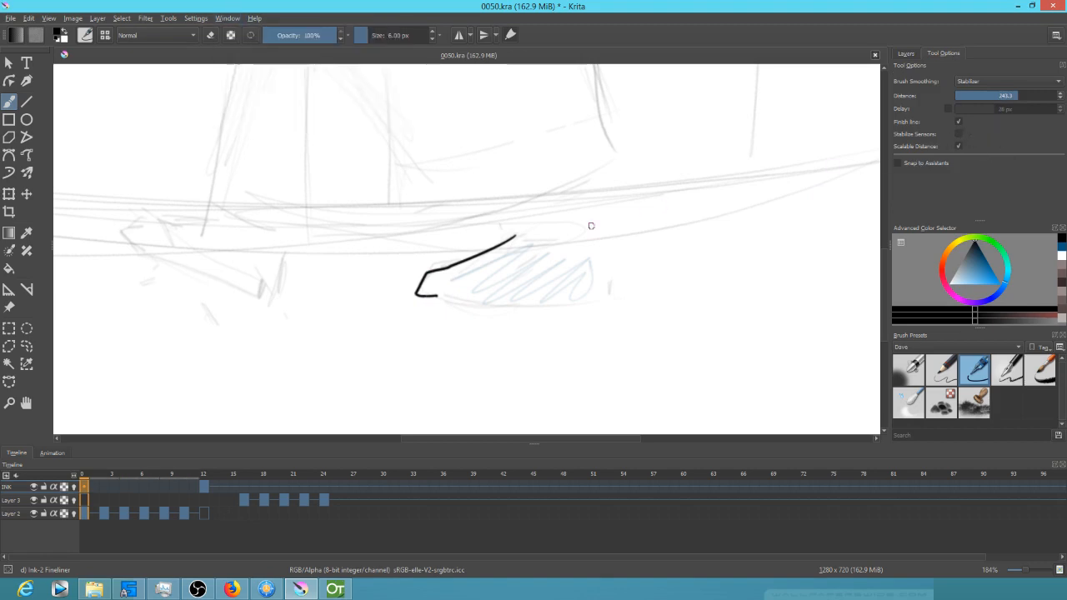
pyautogui.press('s')
pyautogui.click(905, 55)
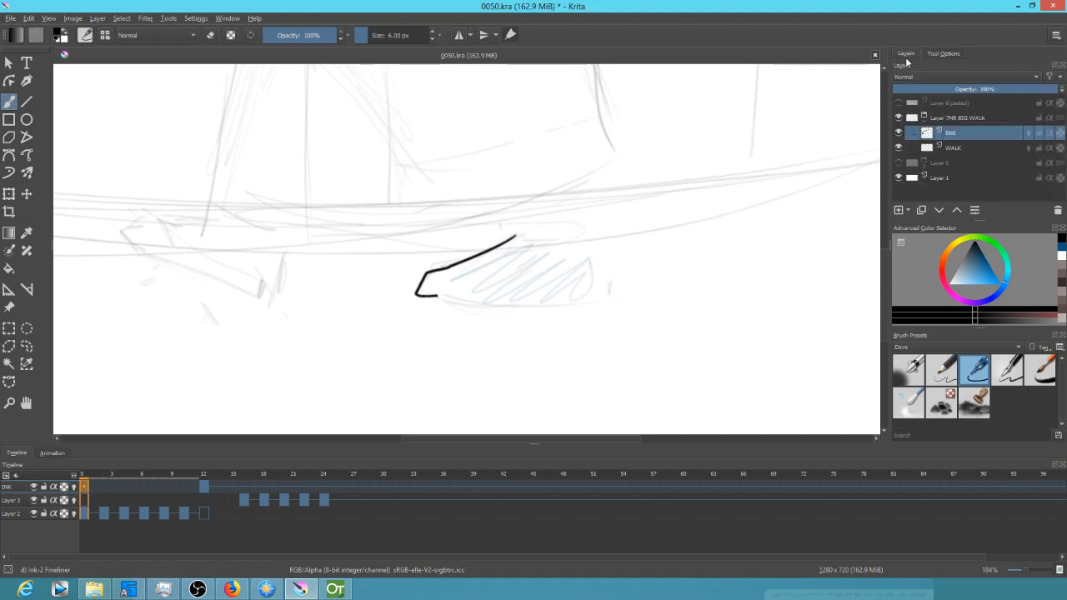
# Ink the foot's underside and heel, and draw two curved strap lines across it behind the toes
pyautogui.moveTo(436, 295); pyautogui.dragTo(582, 288)
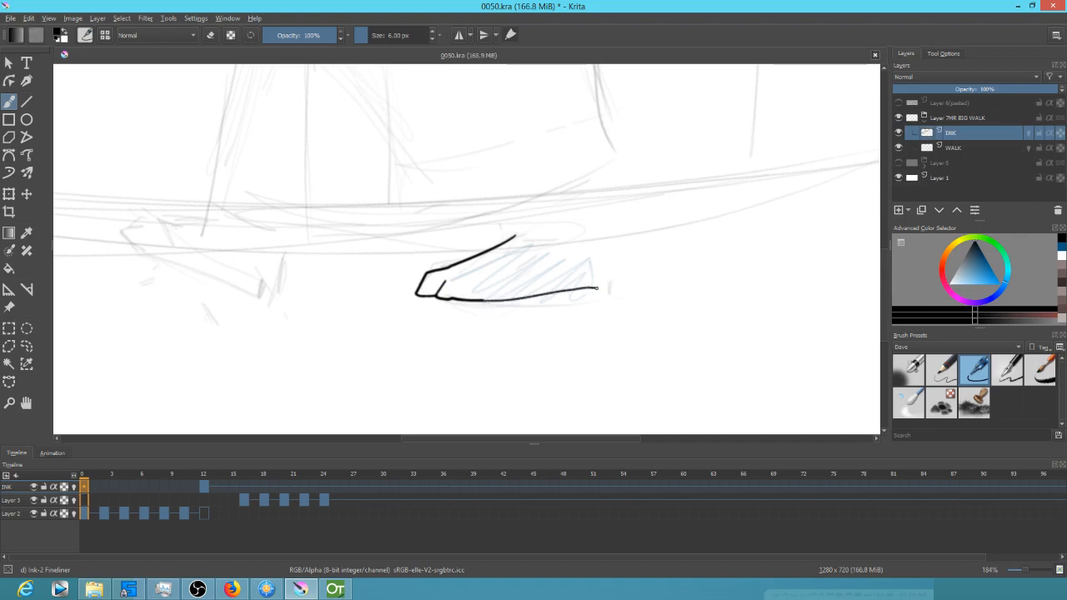
pyautogui.moveTo(603, 284); pyautogui.dragTo(600, 226)
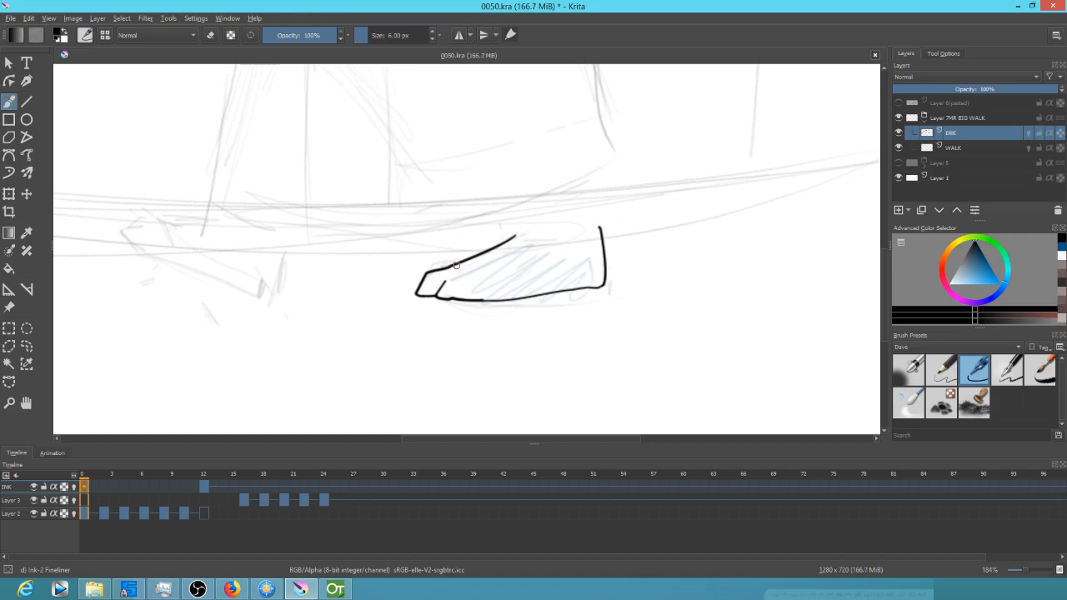
pyautogui.moveTo(455, 262); pyautogui.dragTo(481, 300)
pyautogui.moveTo(473, 258); pyautogui.dragTo(495, 294)
# Ink the slanted hem and ankle lines, outline the sole beneath the foot and add a curved heel detail
pyautogui.moveTo(505, 226); pyautogui.dragTo(626, 181)
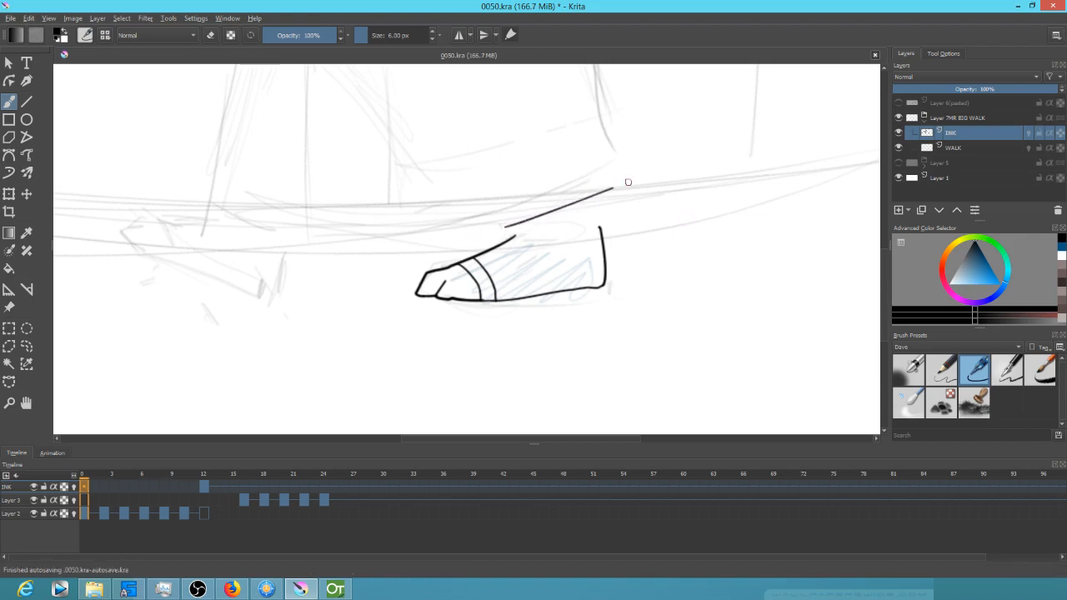
pyautogui.moveTo(584, 216)
pyautogui.mouseDown()
pyautogui.moveTo(583, 242)
pyautogui.moveTo(595, 198)
pyautogui.mouseUp()
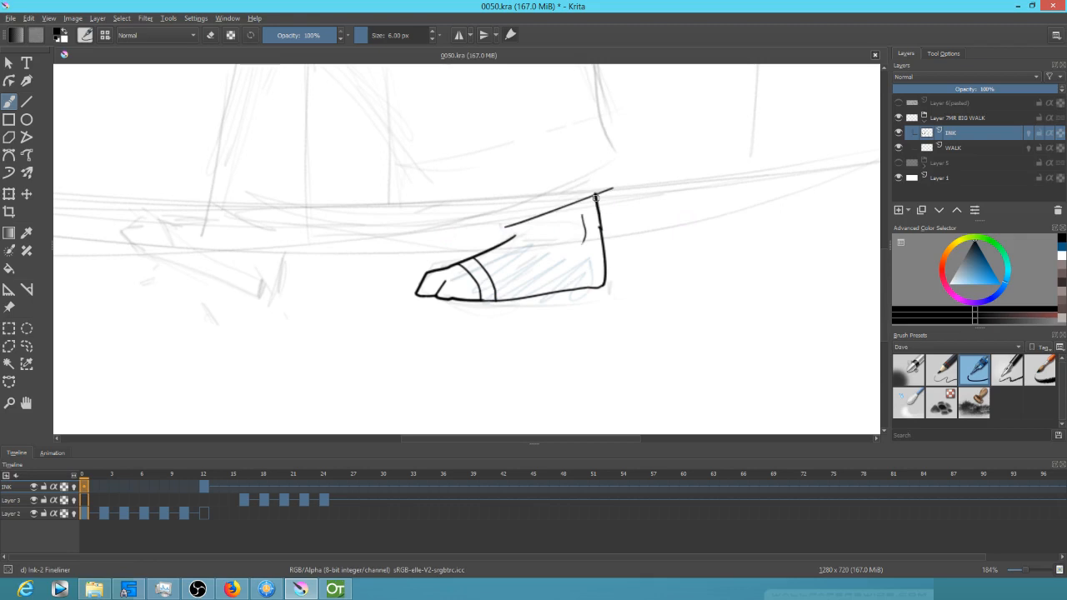
pyautogui.moveTo(515, 237); pyautogui.dragTo(539, 216)
pyautogui.moveTo(416, 304); pyautogui.dragTo(594, 297)
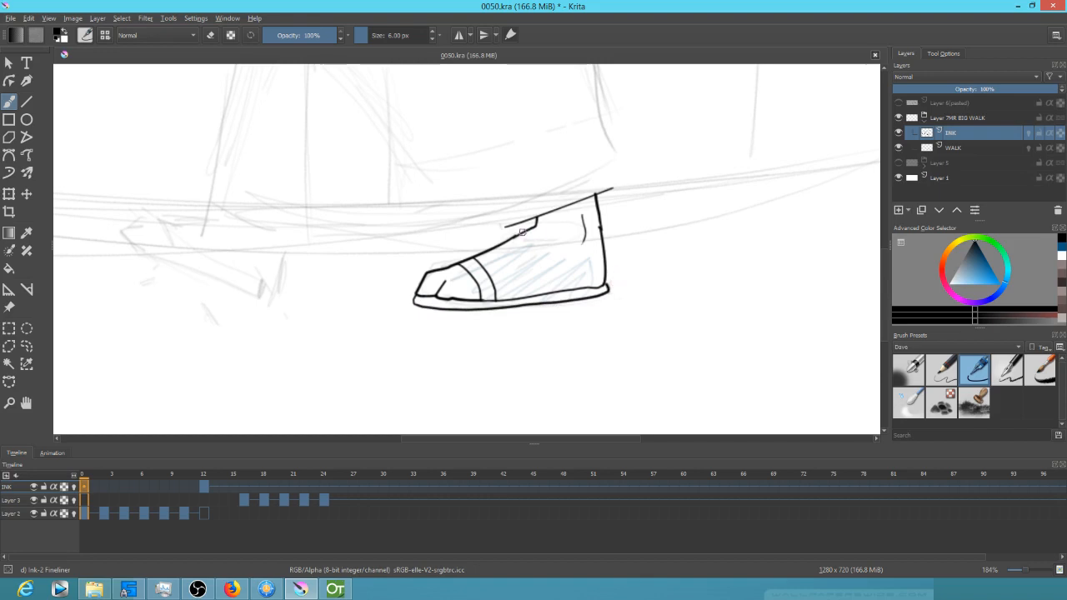
pyautogui.moveTo(600, 240); pyautogui.dragTo(581, 284)
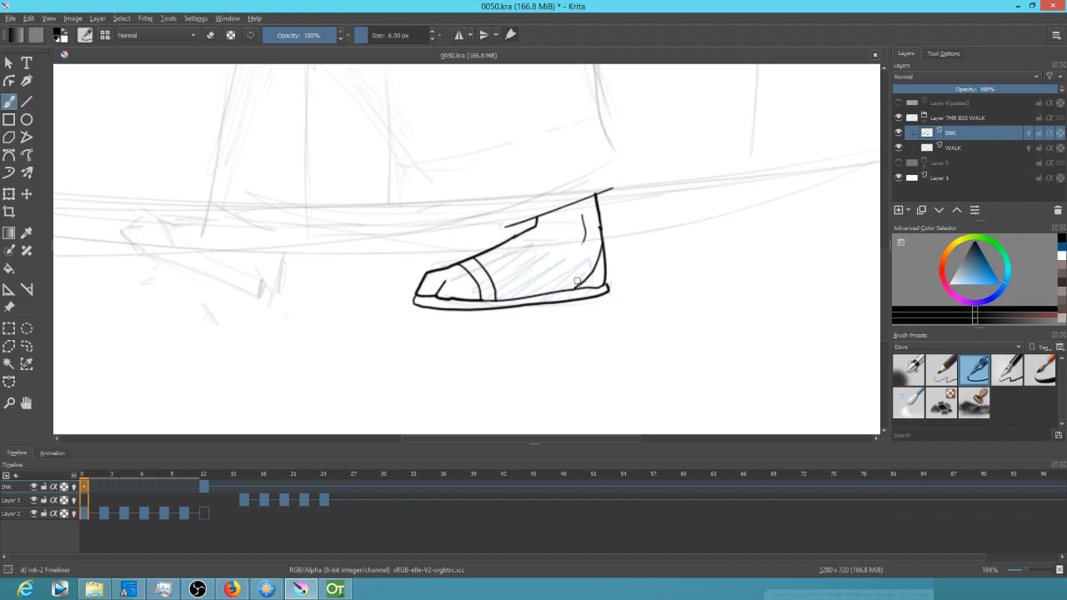
# Compare the inked foot with the walk sketches on frames 0, 2, 12 and 14 of the timeline
pyautogui.click(103, 515)
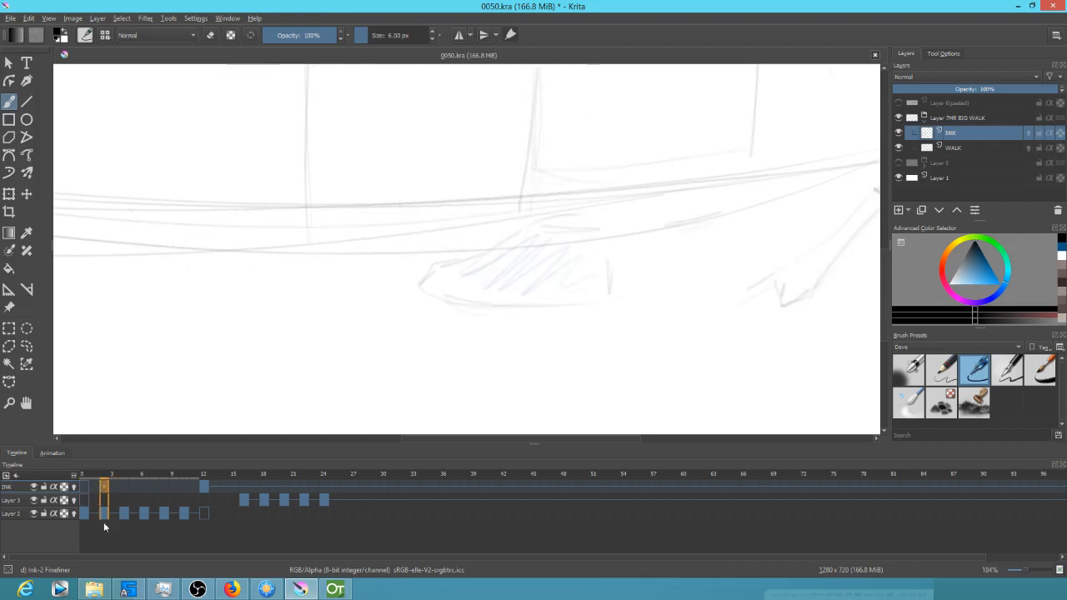
pyautogui.moveTo(534, 326); pyautogui.dragTo(427, 325)
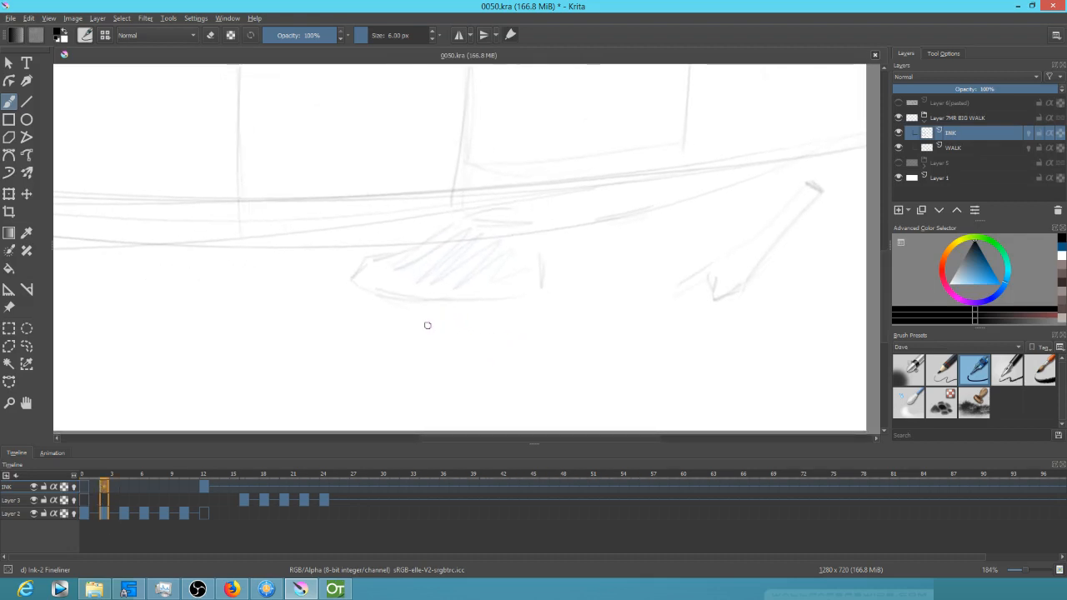
pyautogui.moveTo(104, 475)
pyautogui.mouseDown()
pyautogui.moveTo(75, 475)
pyautogui.moveTo(93, 478)
pyautogui.moveTo(88, 488)
pyautogui.mouseUp()
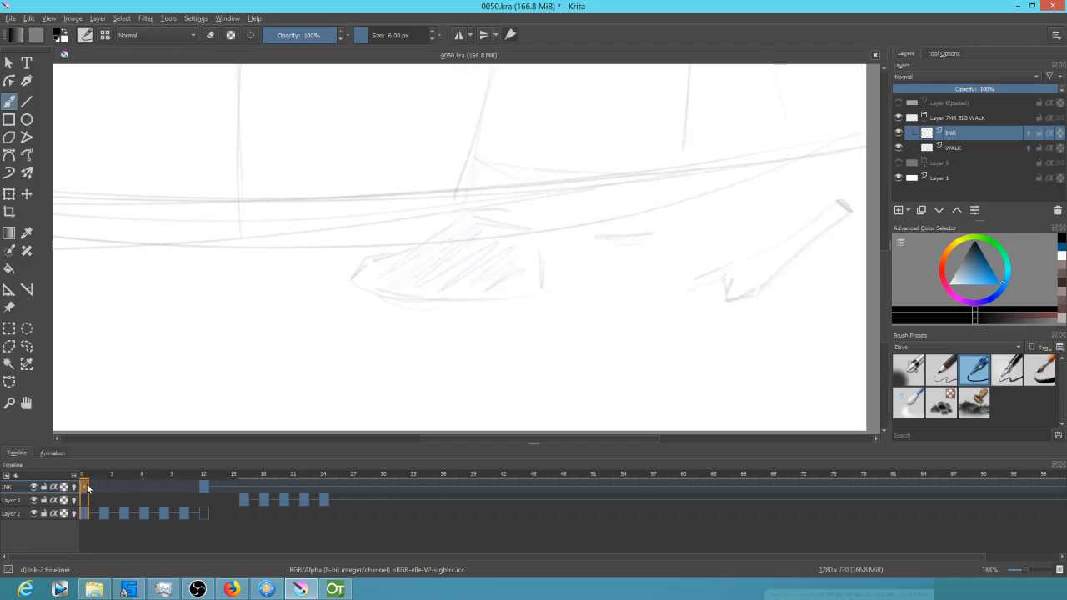
pyautogui.scroll(-3, 531, 329)
pyautogui.scroll(2, 528, 341)
pyautogui.scroll(-1, 520, 347)
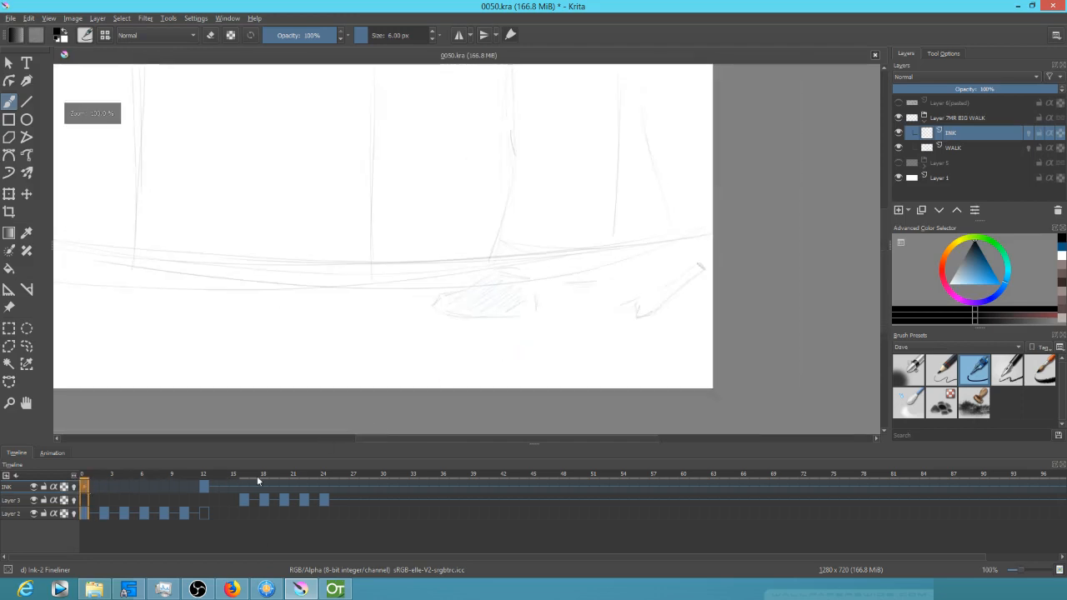
pyautogui.click(204, 486)
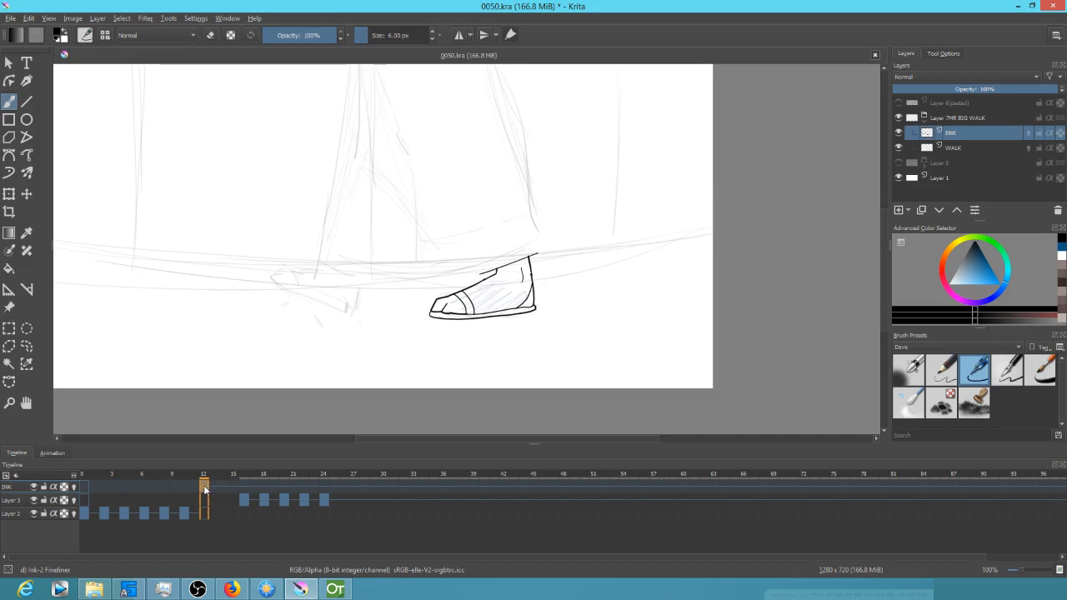
pyautogui.moveTo(204, 489)
pyautogui.mouseDown()
pyautogui.moveTo(197, 475)
pyautogui.moveTo(228, 475)
pyautogui.mouseUp()
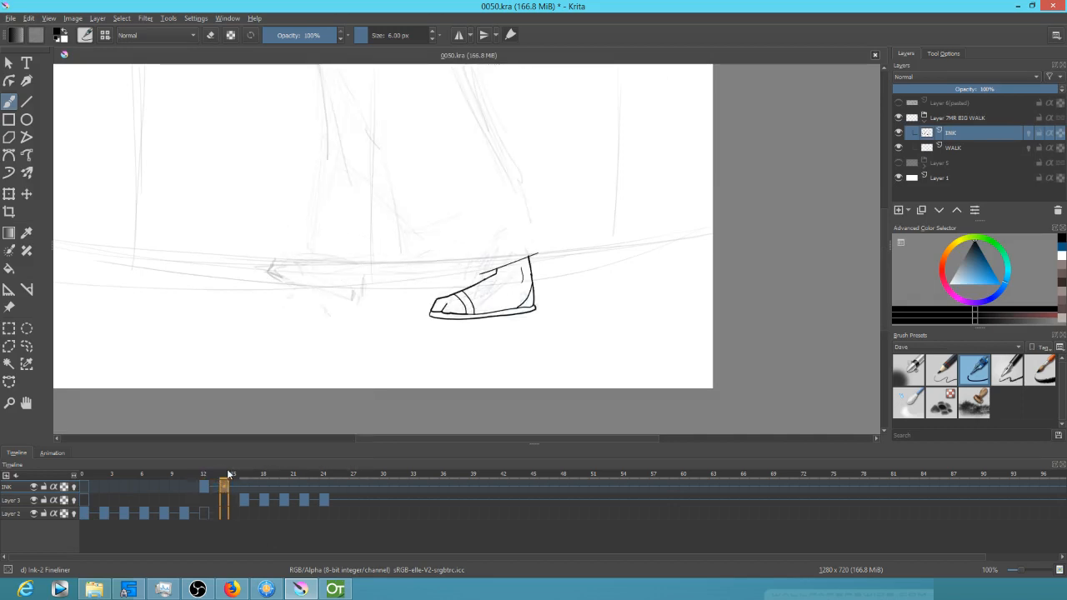
pyautogui.click(205, 486)
pyautogui.moveTo(204, 490); pyautogui.dragTo(224, 486)
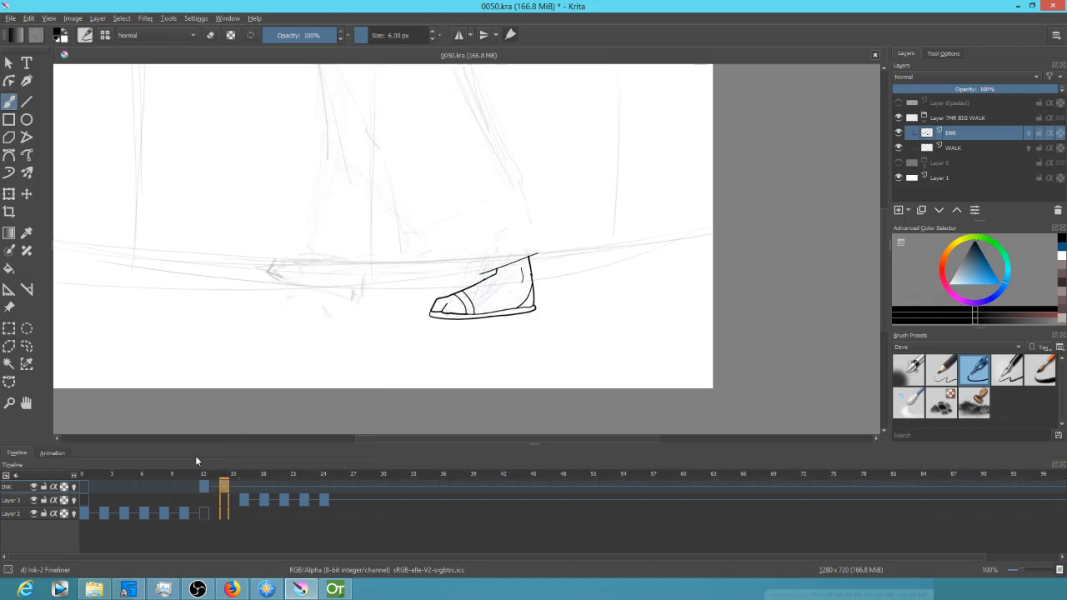
# Turn off timeline display for the INK, Layer 3 and Layer 2 tracks
pyautogui.click(18, 501)
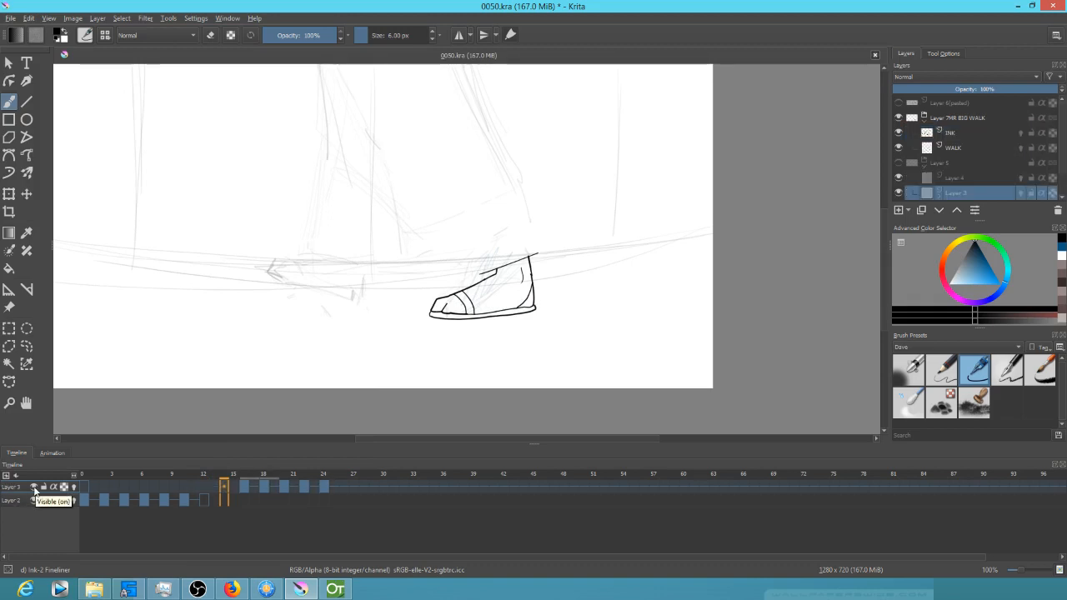
pyautogui.click(25, 503)
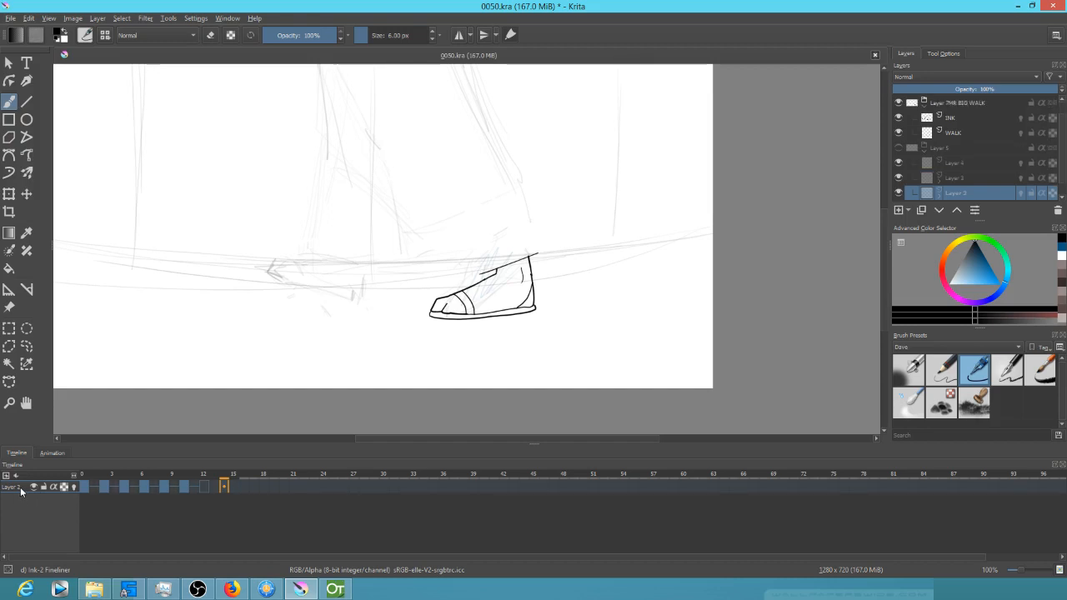
pyautogui.rightClick(22, 489)
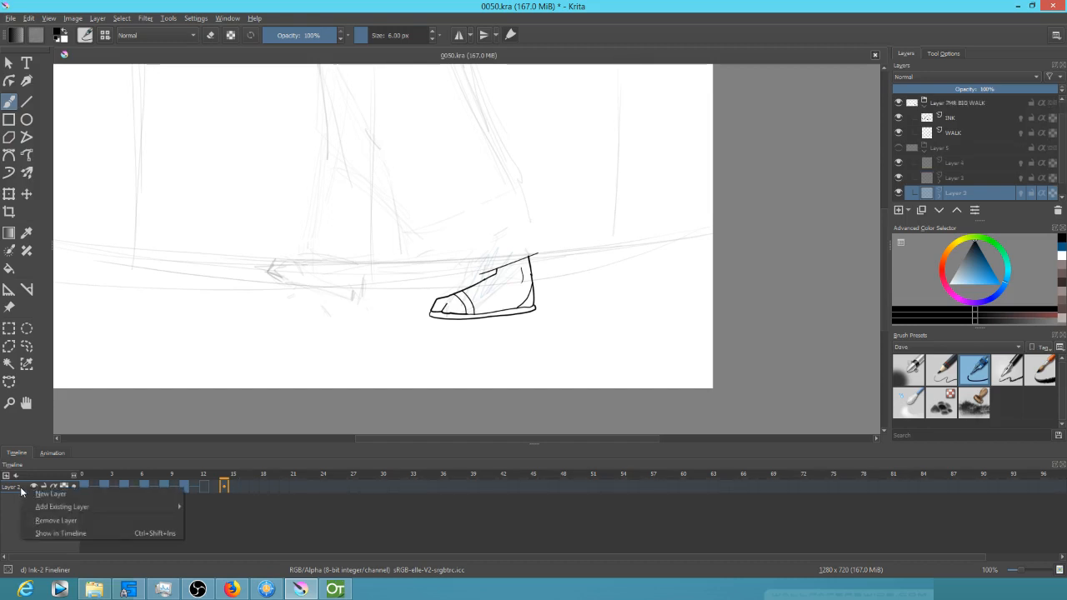
pyautogui.click(43, 534)
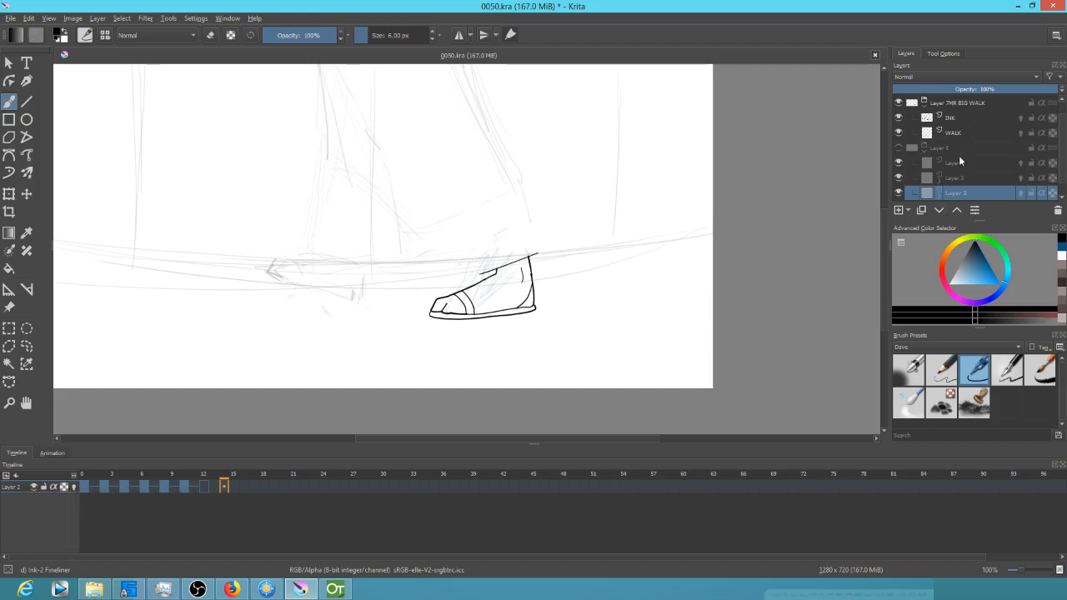
# Collapse the Layer 5 group and show the WALK layer in the timeline together with the active INK layer
pyautogui.click(960, 118)
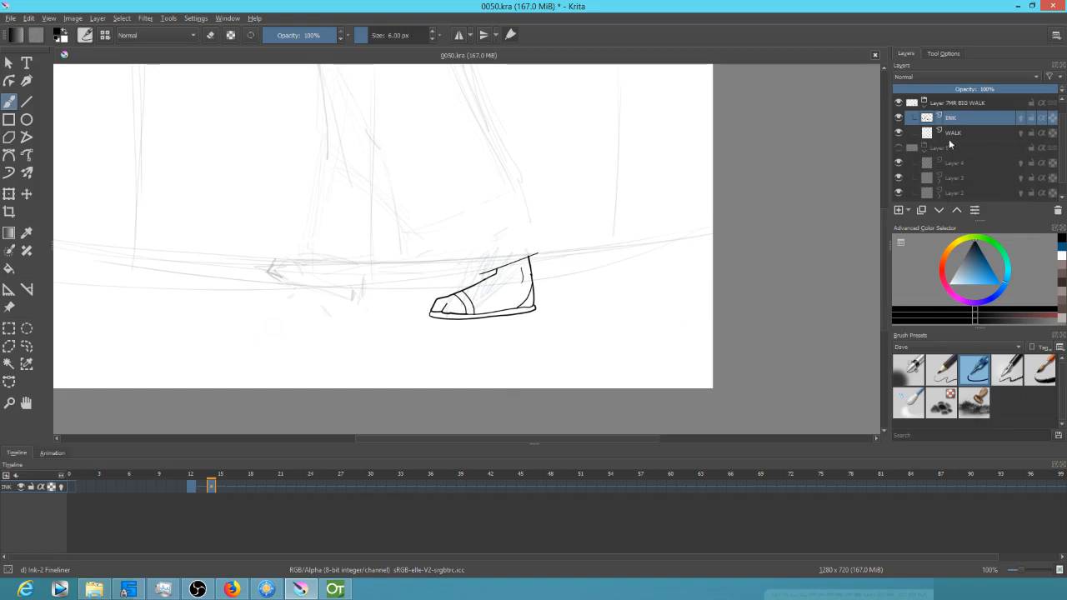
pyautogui.click(898, 148)
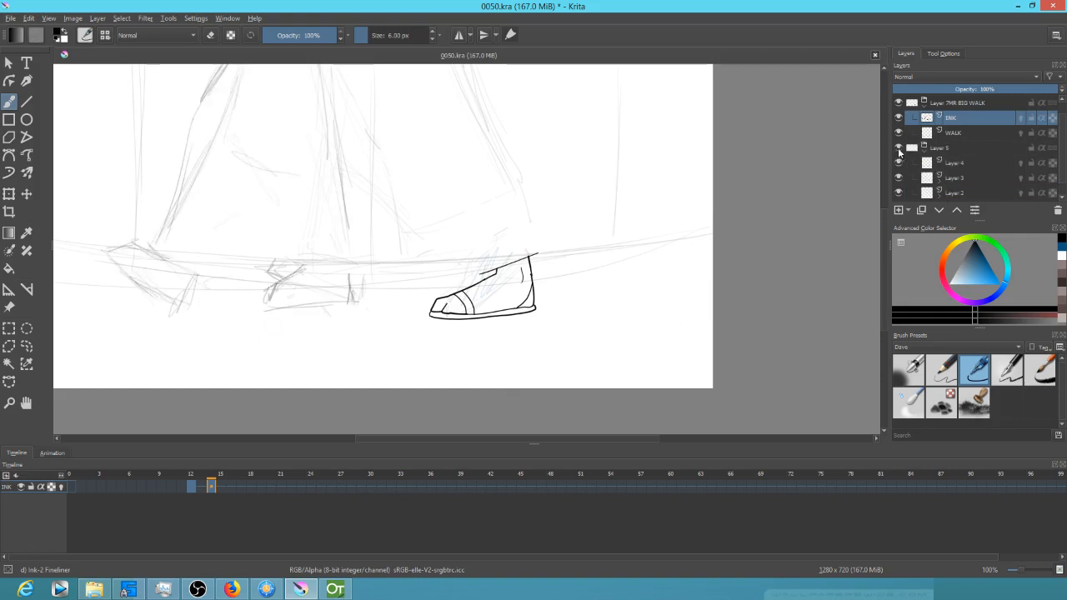
pyautogui.click(899, 149)
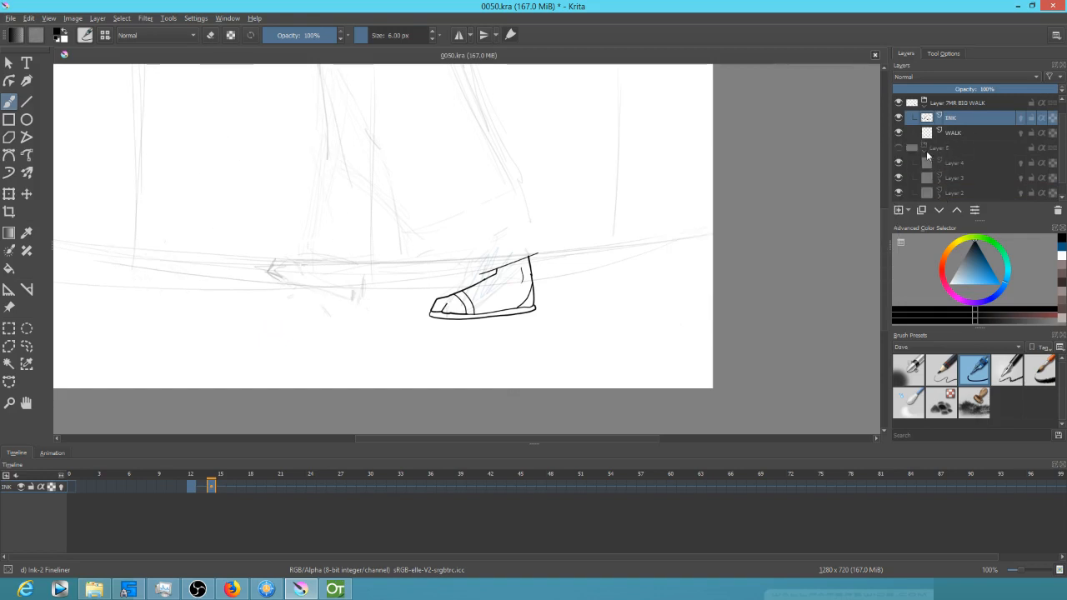
pyautogui.click(924, 149)
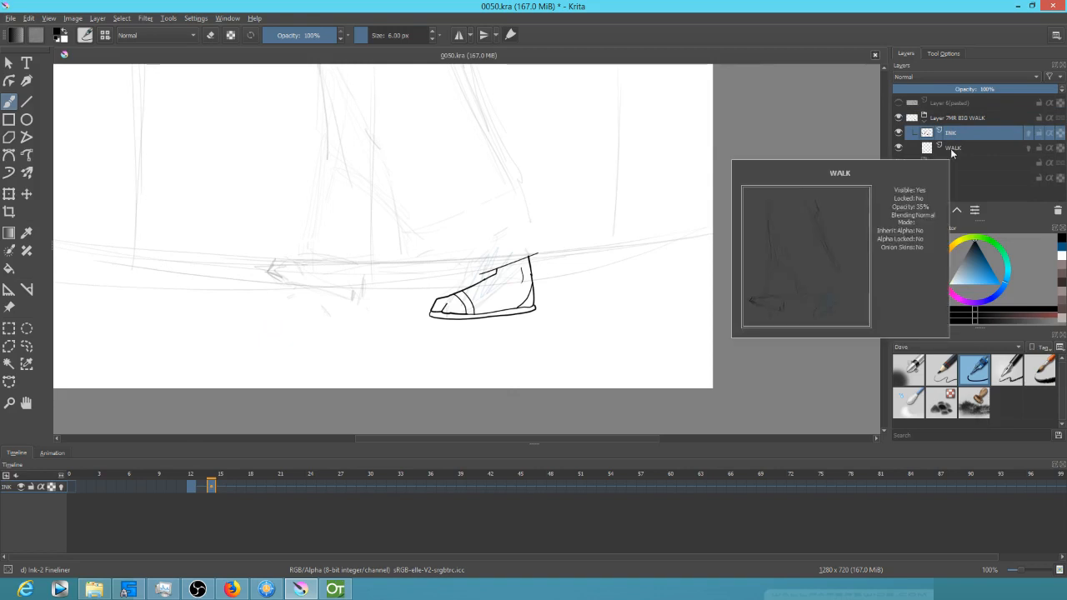
pyautogui.click(953, 149)
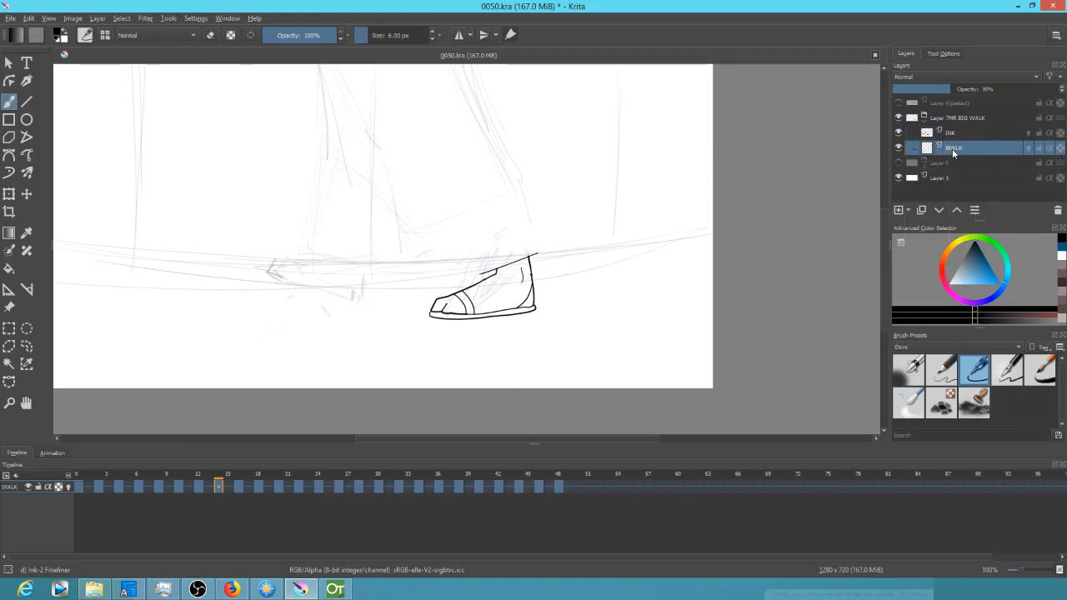
pyautogui.click(961, 135)
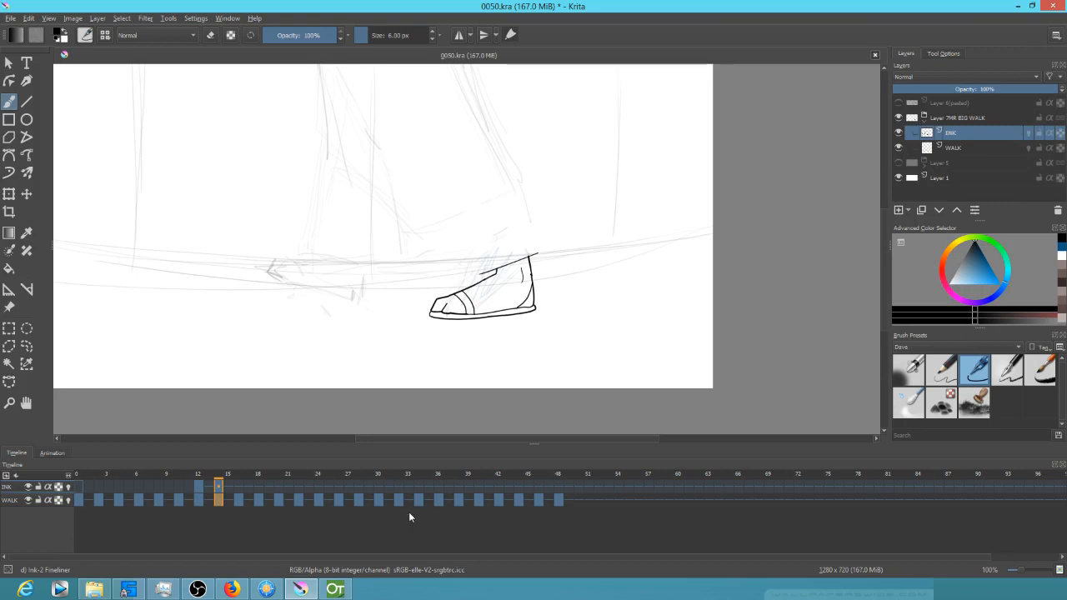
# Flip between frames 12 and 14 to compare the inked foot with the walk sketch, ending on frame 14
pyautogui.scroll(1, 539, 282)
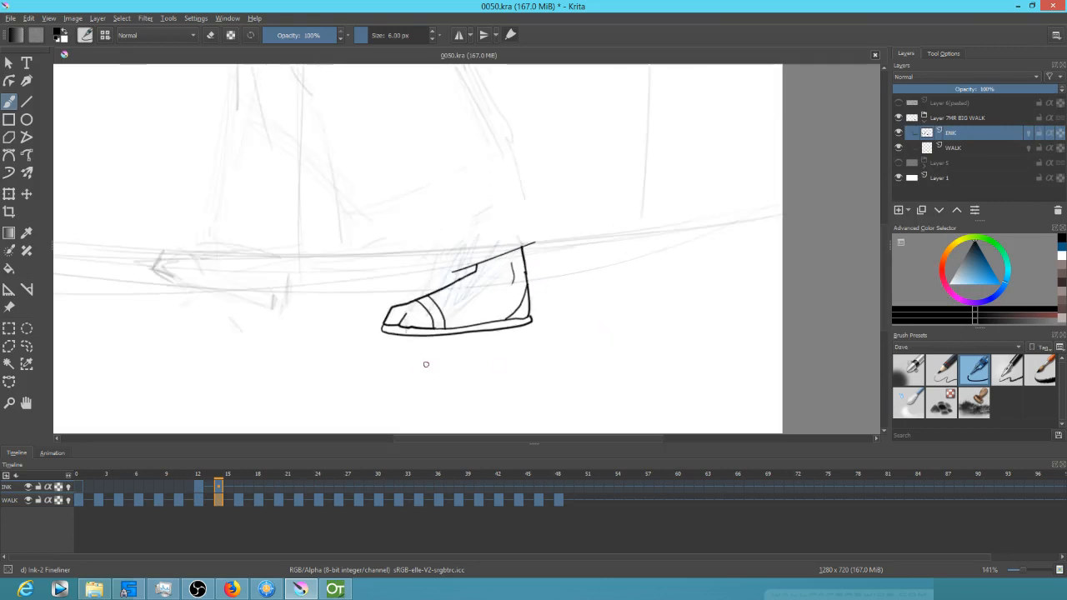
pyautogui.click(200, 492)
pyautogui.click(221, 492)
pyautogui.click(231, 492)
pyautogui.click(219, 491)
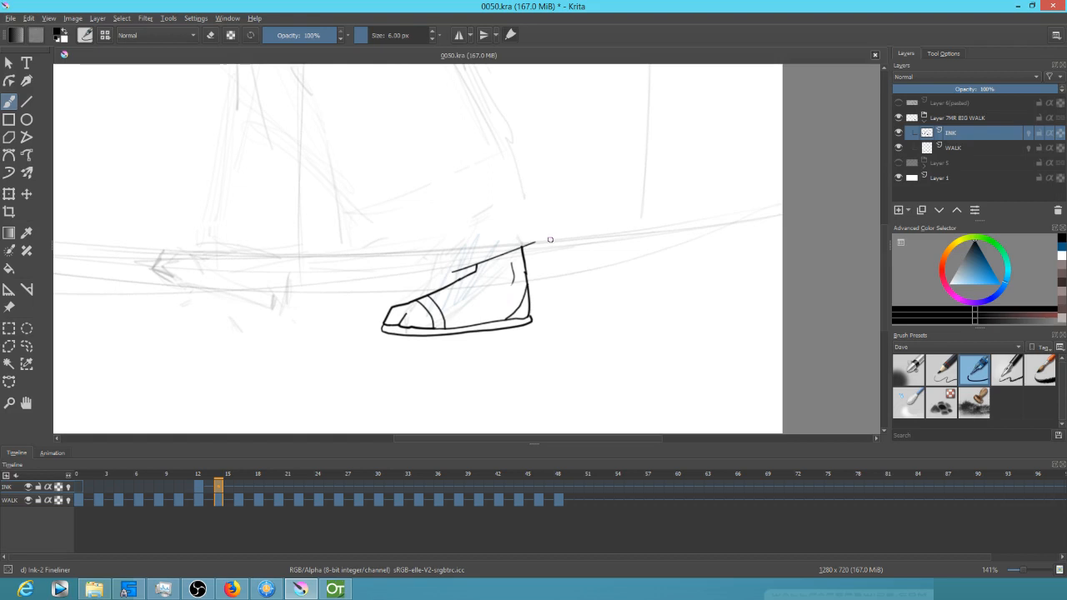
# On INK frame 14, select the foot behind the toes and rotate it counterclockwise about the toe joint to lift the heel, then clear the selection
pyautogui.hotkey('ctrl', 'r')
pyautogui.moveTo(550, 223)
pyautogui.mouseDown()
pyautogui.moveTo(413, 275)
pyautogui.moveTo(402, 294)
pyautogui.moveTo(427, 331)
pyautogui.moveTo(528, 353)
pyautogui.moveTo(552, 229)
pyautogui.mouseUp()
pyautogui.hotkey('ctrl', 't')
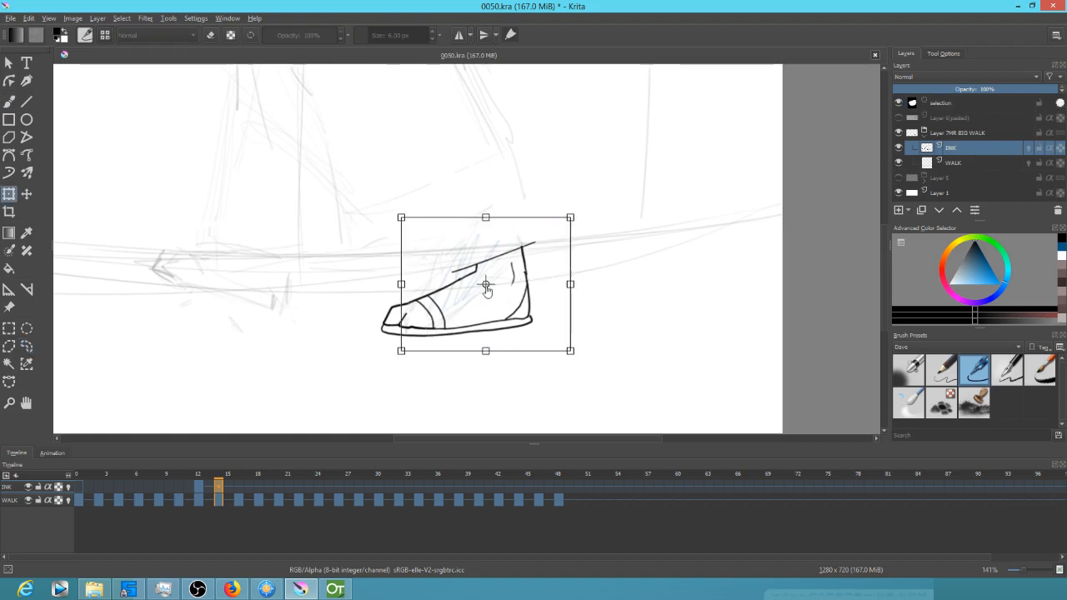
pyautogui.moveTo(422, 317); pyautogui.dragTo(416, 314)
pyautogui.moveTo(599, 359)
pyautogui.mouseDown()
pyautogui.moveTo(584, 357)
pyautogui.moveTo(550, 294)
pyautogui.mouseUp()
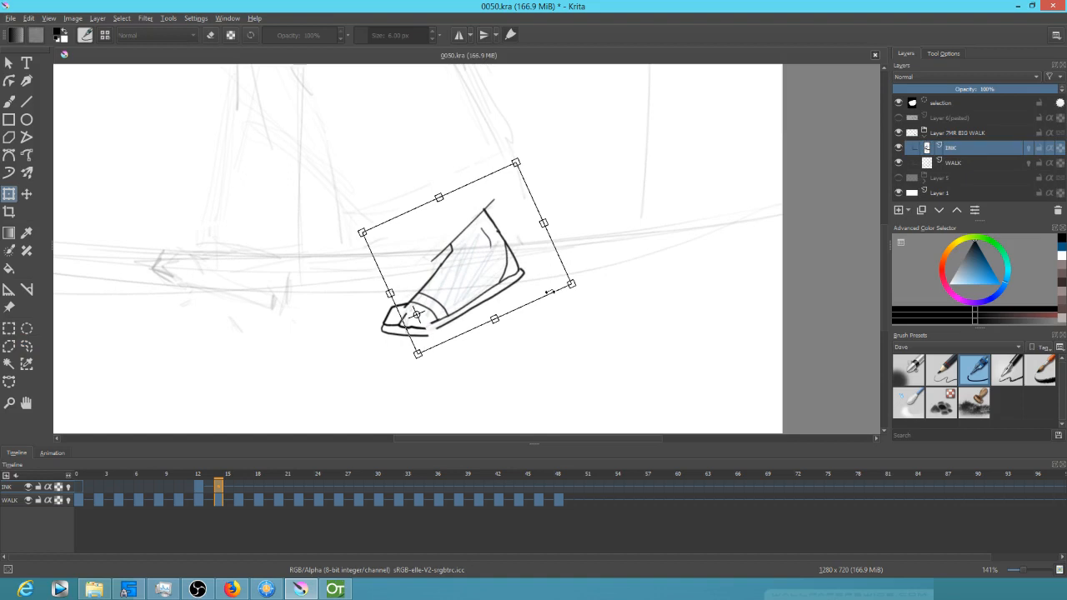
pyautogui.press('Return')
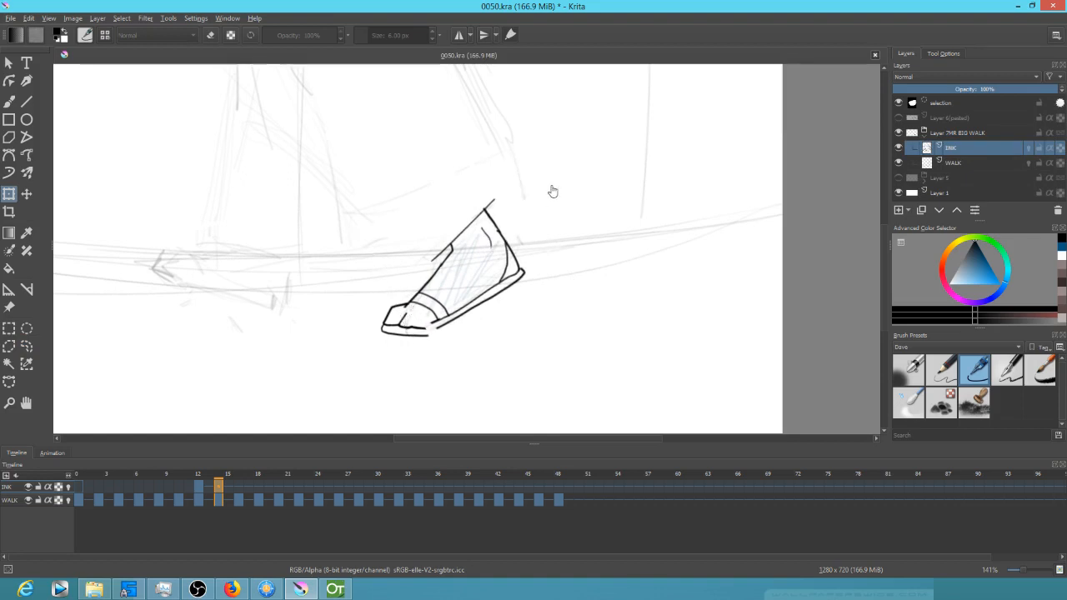
pyautogui.hotkey('ctrl', 'shift', 'a')
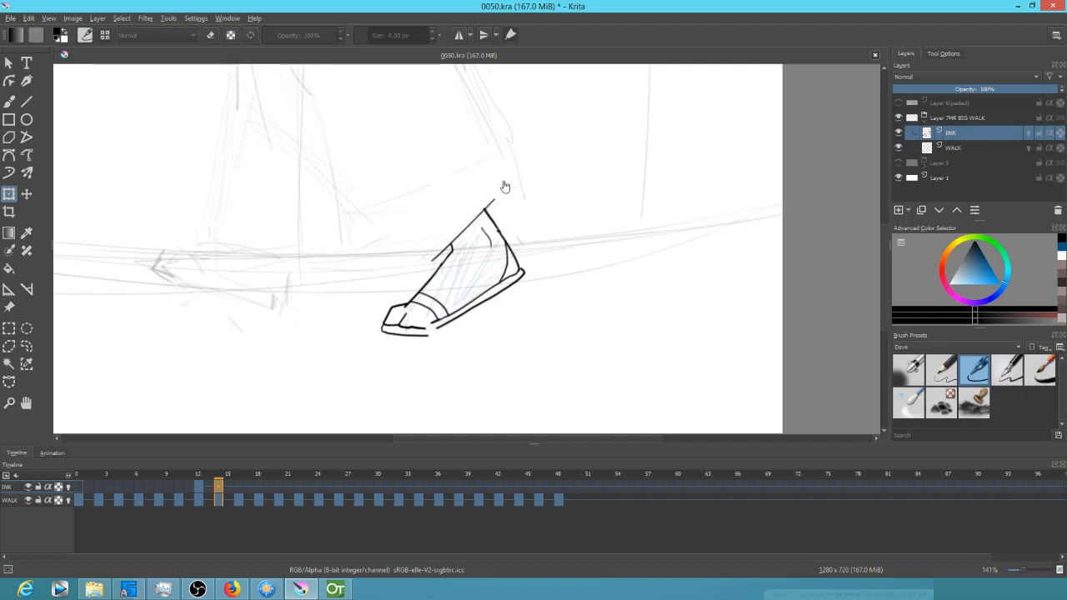
# Erase the stray ankle lines on the frame 14 foot and clean up its outline, joining the broken sole lines at the toe bend
pyautogui.press('b')
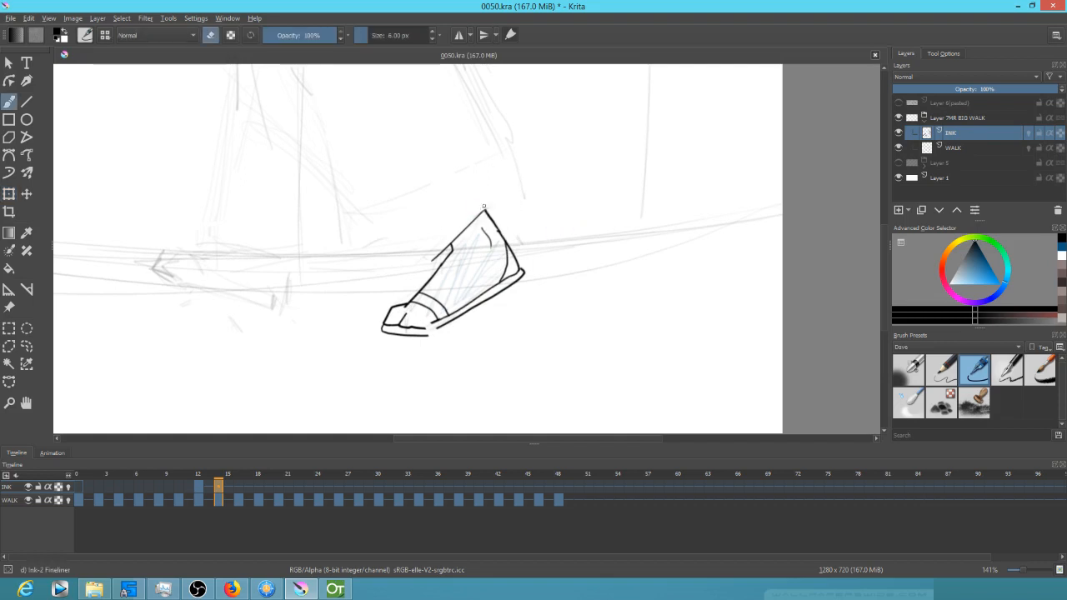
pyautogui.moveTo(436, 251); pyautogui.dragTo(487, 215)
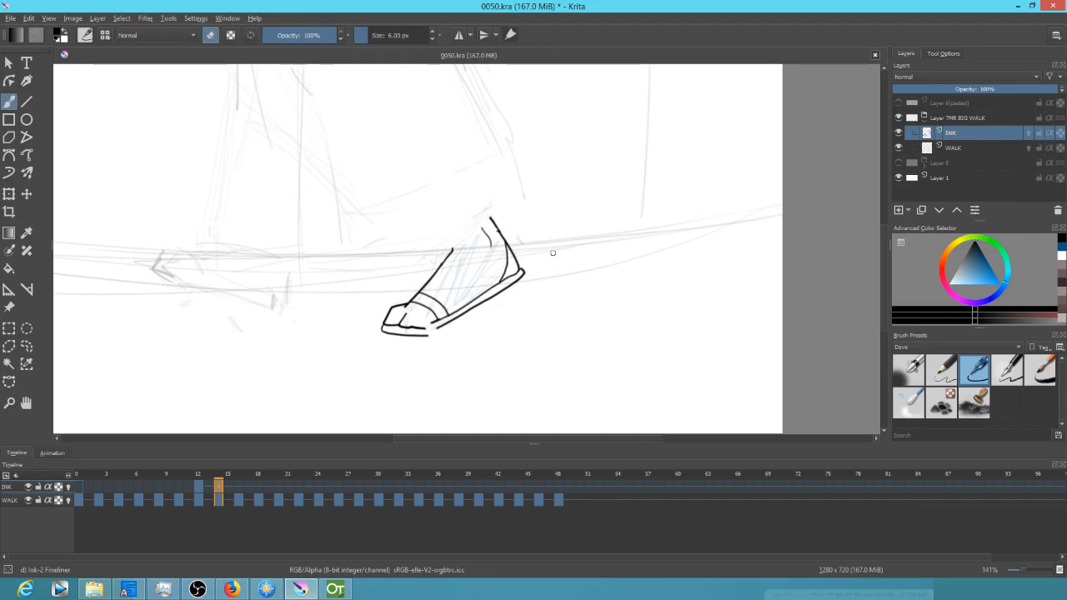
pyautogui.scroll(5, 425, 334)
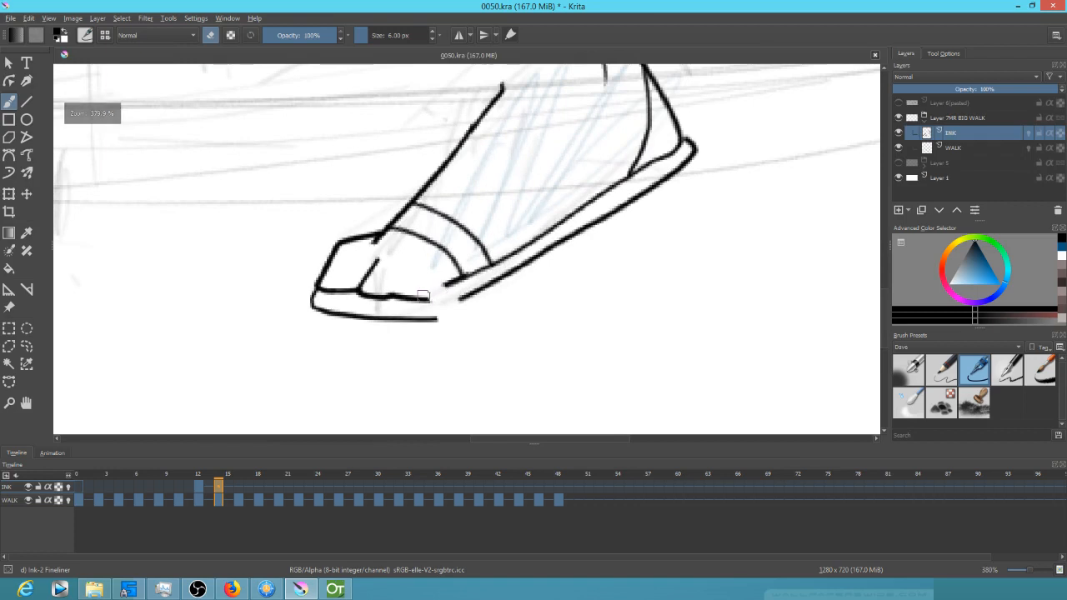
pyautogui.moveTo(428, 298)
pyautogui.mouseDown()
pyautogui.moveTo(448, 317)
pyautogui.moveTo(425, 325)
pyautogui.moveTo(442, 309)
pyautogui.moveTo(420, 319)
pyautogui.moveTo(460, 299)
pyautogui.moveTo(422, 298)
pyautogui.moveTo(453, 279)
pyautogui.mouseUp()
pyautogui.press('e')
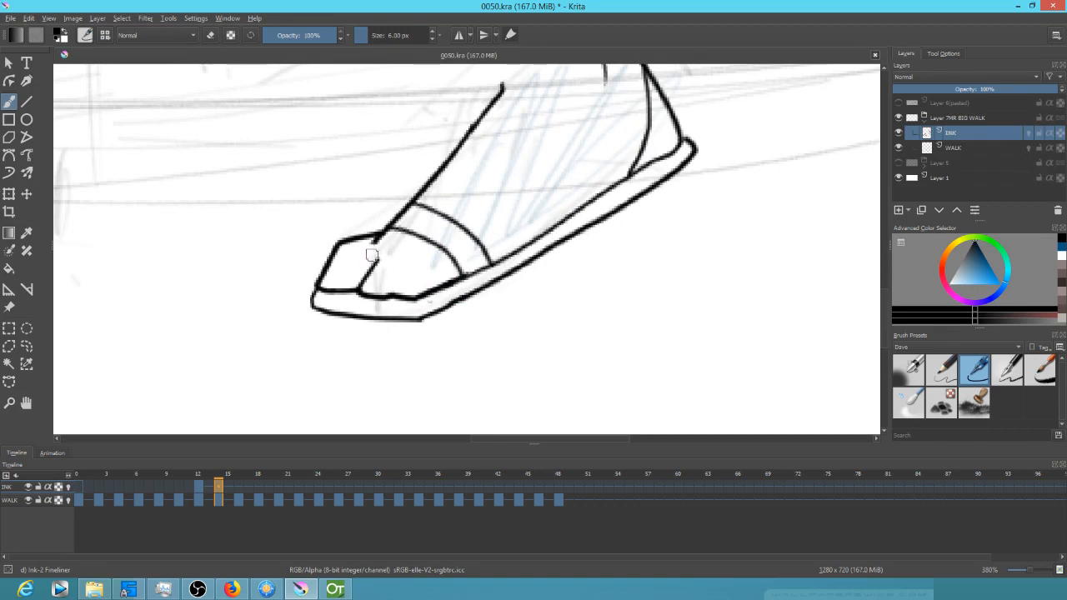
pyautogui.press('e')
pyautogui.moveTo(377, 248); pyautogui.dragTo(370, 245)
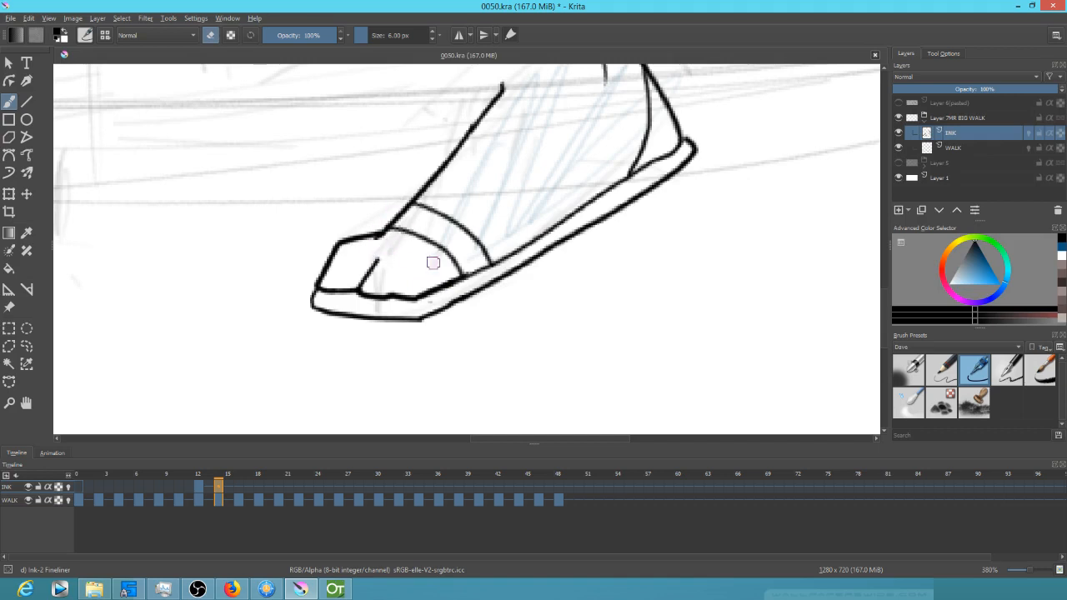
pyautogui.scroll(2, 575, 267)
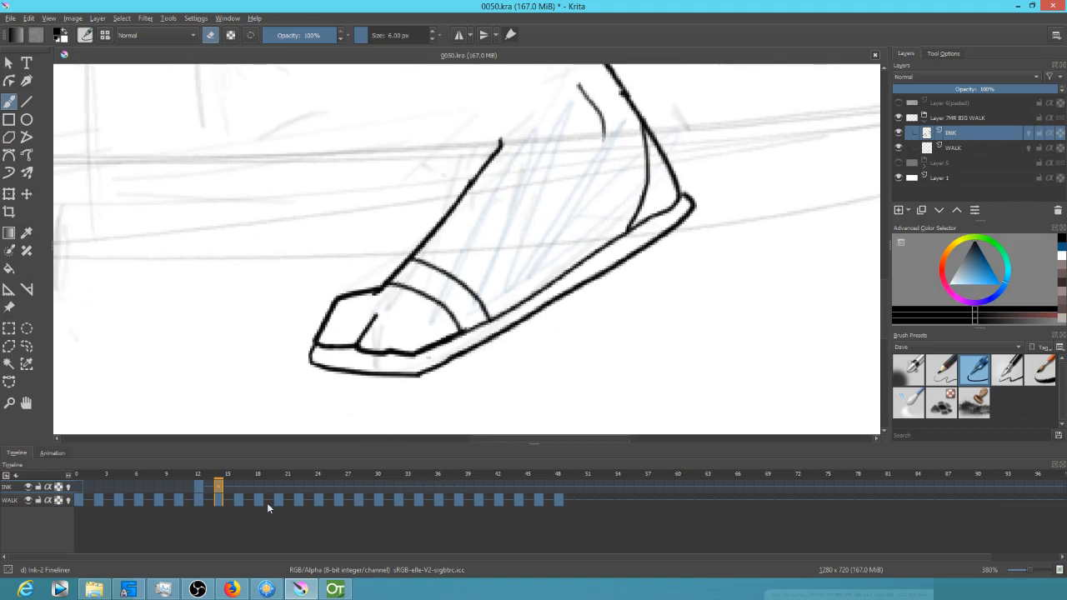
# On INK frame 16, rotate the foot slightly counterclockwise about the tip of its toe to follow the walk sketch
pyautogui.click(237, 487)
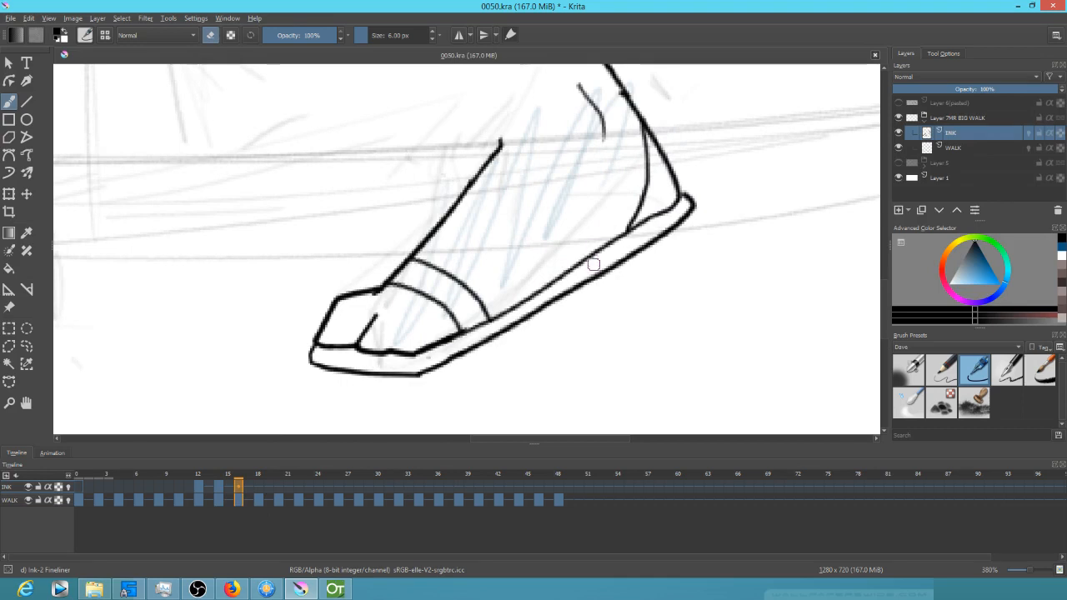
pyautogui.scroll(-1, 611, 213)
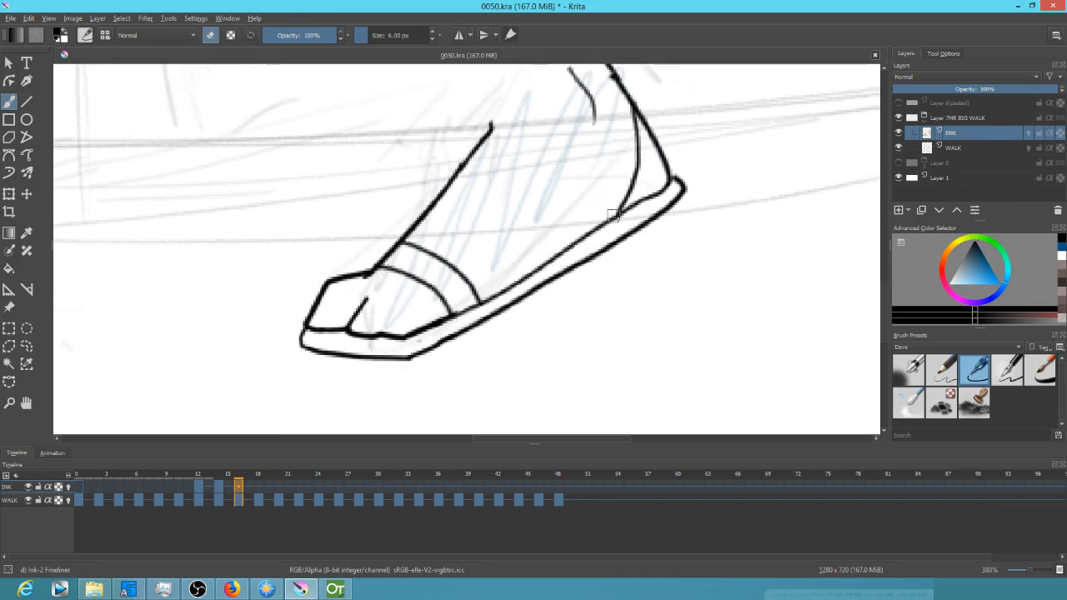
pyautogui.scroll(-3, 591, 244)
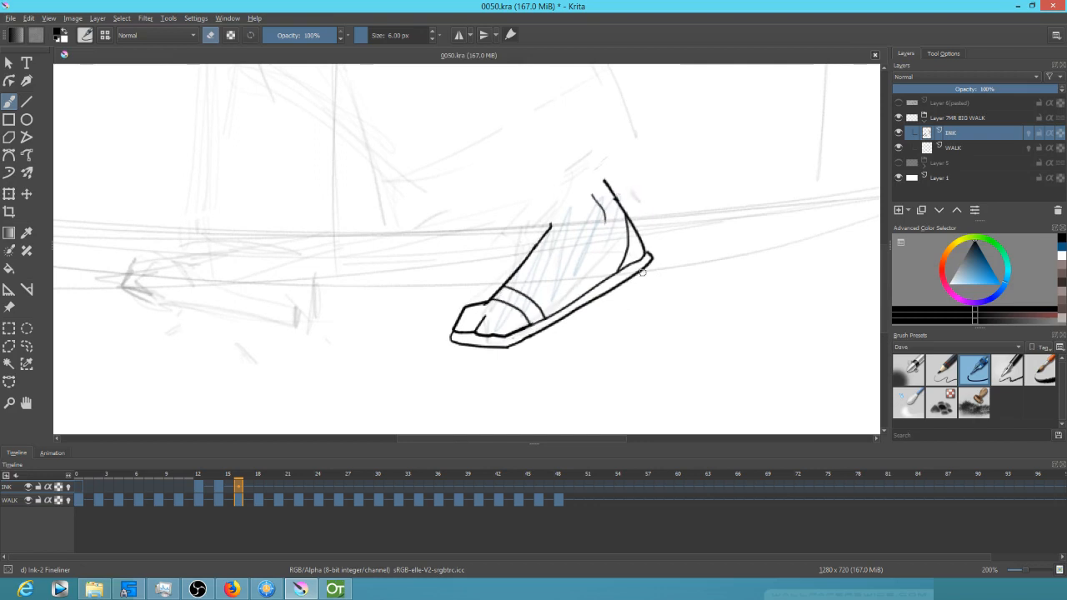
pyautogui.hotkey('ctrl', 't')
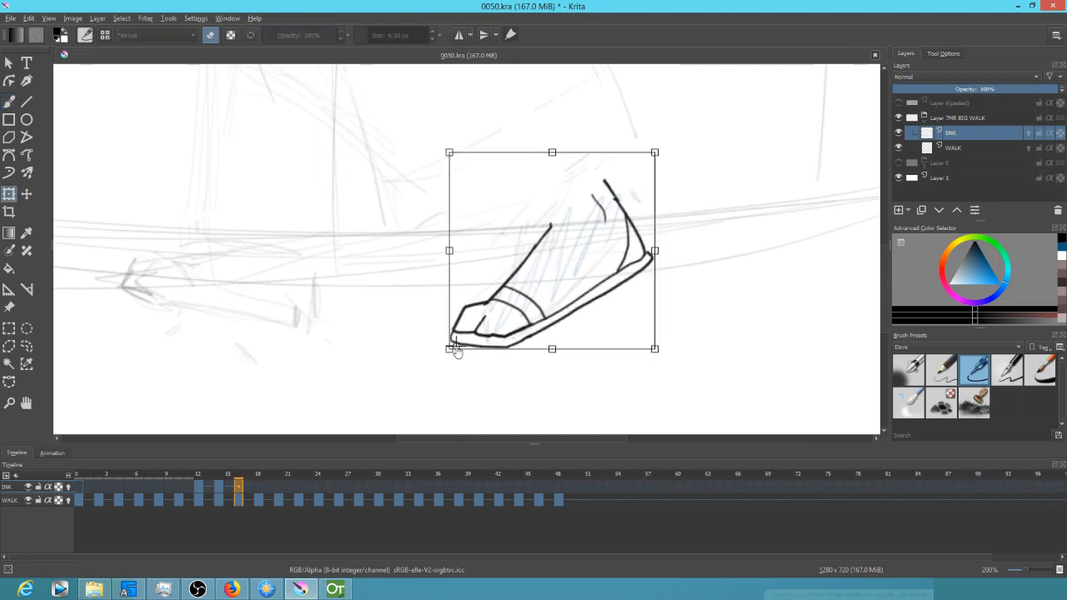
pyautogui.moveTo(664, 348); pyautogui.dragTo(655, 327)
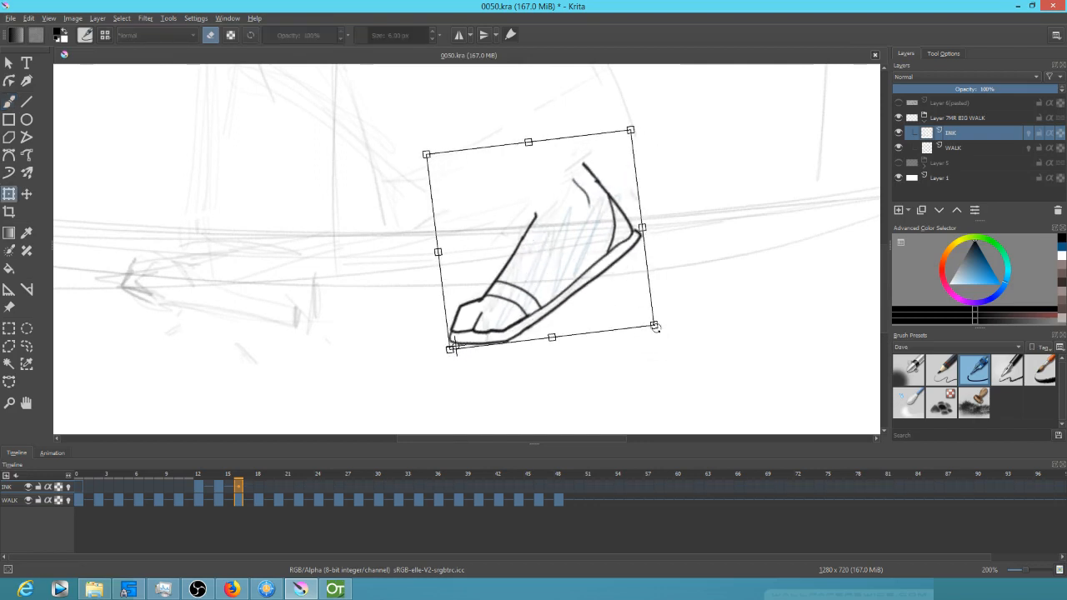
# Replace the foot on INK frame 18 with a copy of the complete foot drawing from frame 12
pyautogui.click(257, 490)
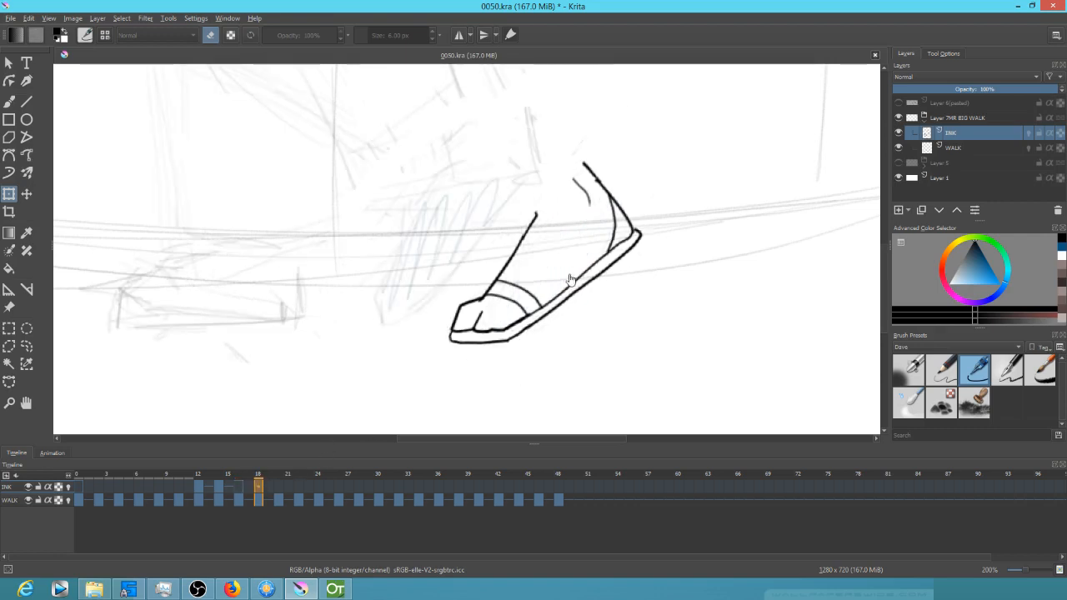
pyautogui.moveTo(576, 286); pyautogui.dragTo(489, 258)
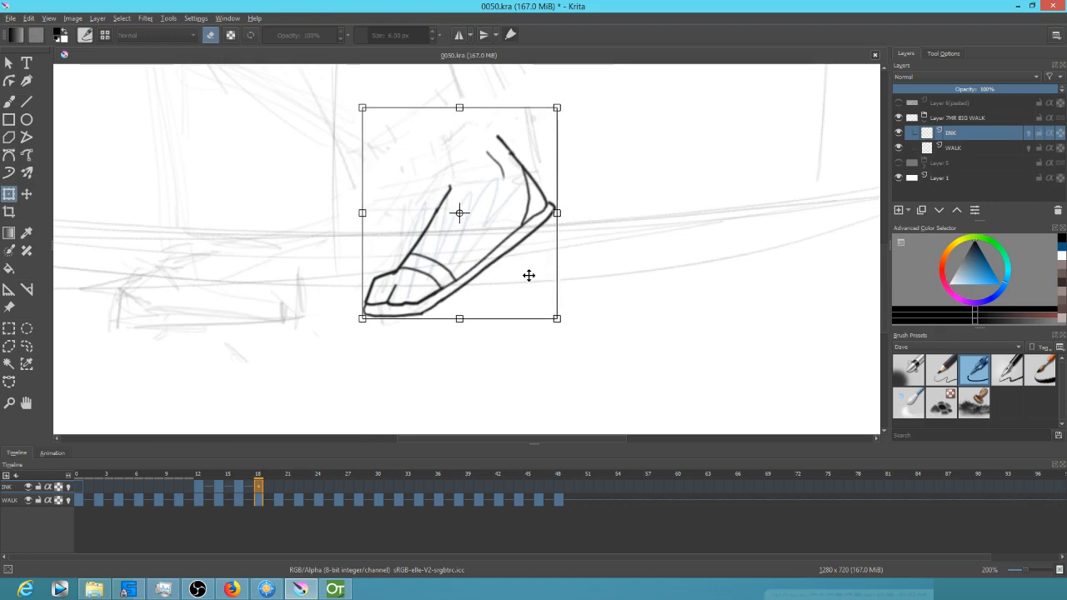
pyautogui.click(198, 491)
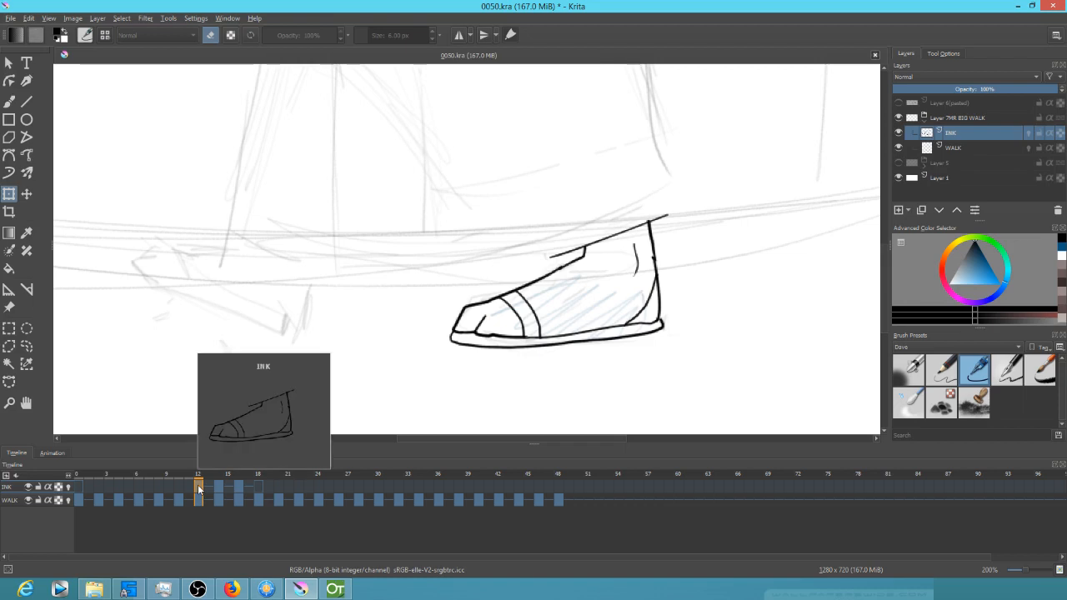
pyautogui.click(258, 491)
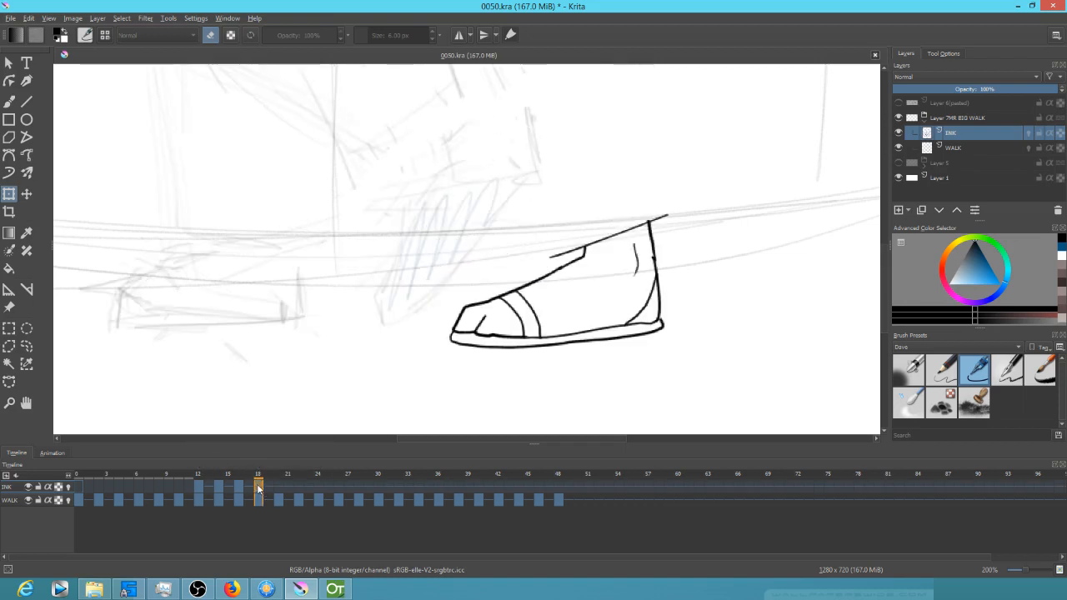
# Move the frame 18 foot onto the shaded sketch and rotate it counterclockwise about its toe until the sole is steeply tilted
pyautogui.click(634, 304)
pyautogui.moveTo(687, 333)
pyautogui.mouseDown()
pyautogui.moveTo(703, 305)
pyautogui.moveTo(689, 255)
pyautogui.moveTo(693, 271)
pyautogui.mouseUp()
pyautogui.moveTo(625, 297)
pyautogui.mouseDown()
pyautogui.moveTo(513, 265)
pyautogui.moveTo(509, 236)
pyautogui.mouseUp()
pyautogui.moveTo(445, 218); pyautogui.dragTo(386, 320)
pyautogui.moveTo(548, 325); pyautogui.dragTo(538, 290)
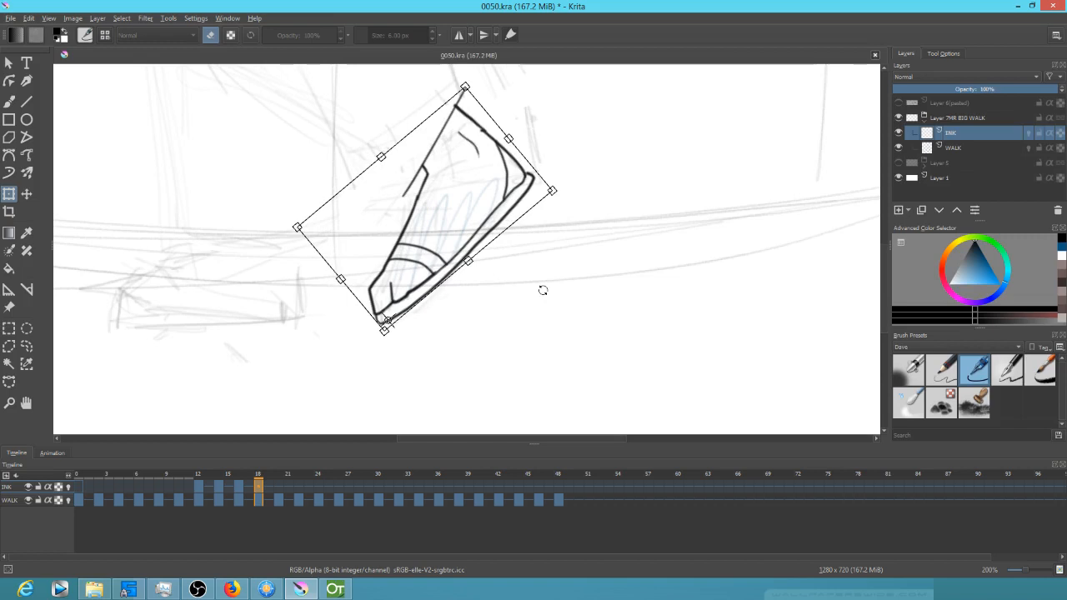
pyautogui.moveTo(550, 179); pyautogui.dragTo(563, 227)
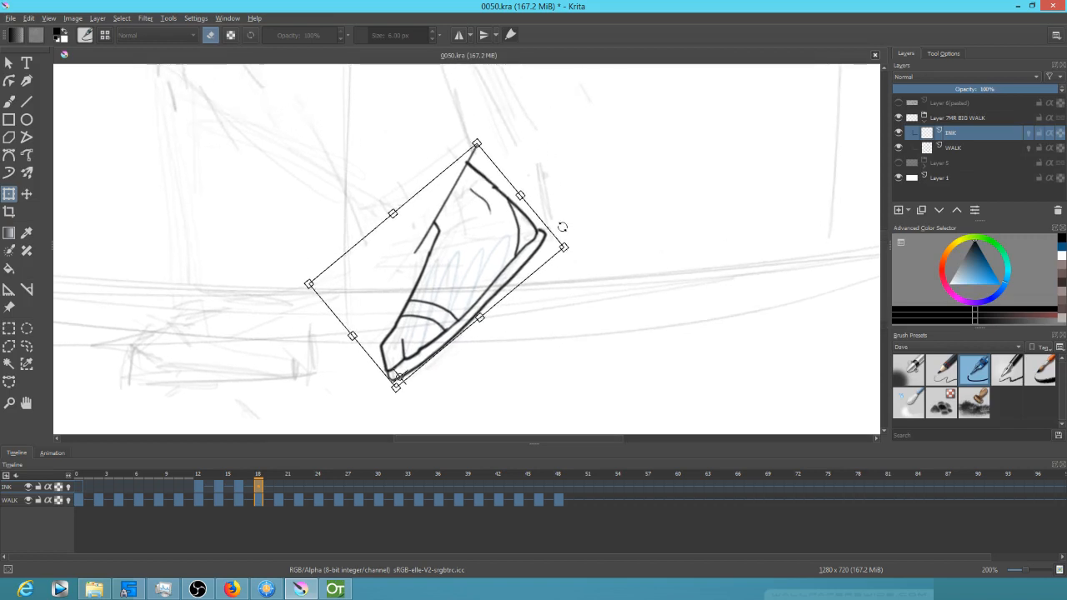
pyautogui.press('Return')
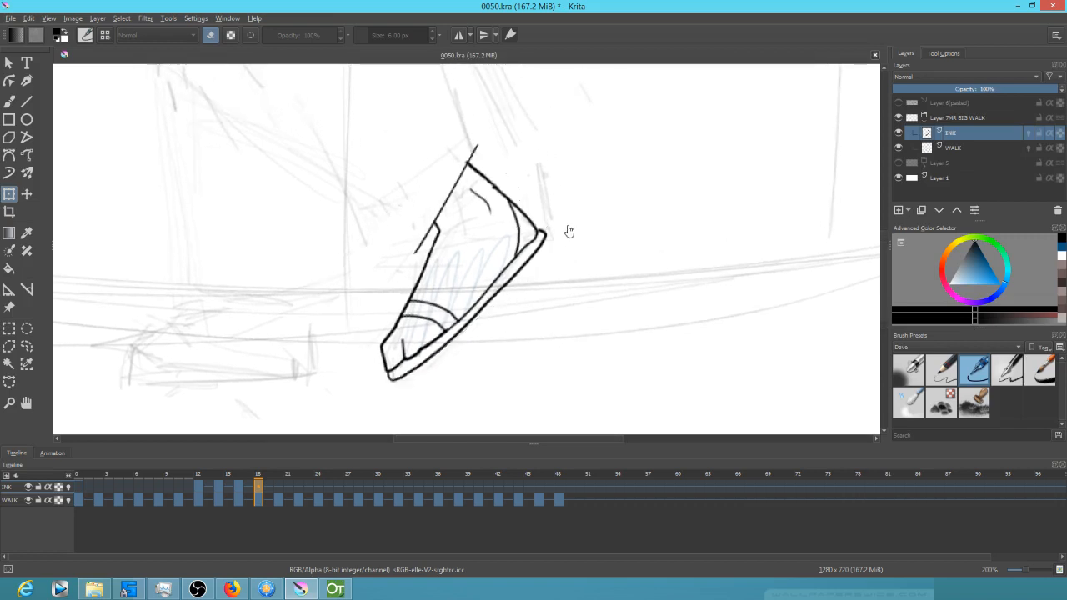
# Select the area around the ankle on frame 18 freehand and delete the ink lines inside it
pyautogui.hotkey('ctrl', 'r')
pyautogui.moveTo(566, 109)
pyautogui.mouseDown()
pyautogui.moveTo(516, 107)
pyautogui.moveTo(422, 133)
pyautogui.moveTo(336, 207)
pyautogui.moveTo(393, 275)
pyautogui.mouseUp()
pyautogui.moveTo(447, 243)
pyautogui.mouseDown()
pyautogui.moveTo(572, 155)
pyautogui.moveTo(570, 132)
pyautogui.mouseUp()
pyautogui.press('Delete')
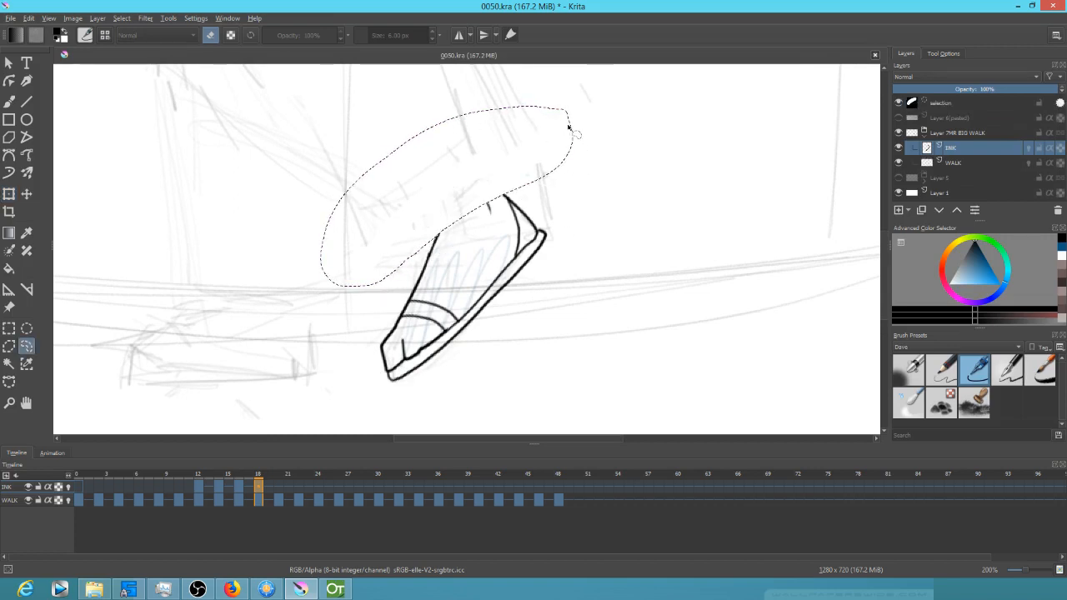
# Clear the selection on frame 20, then rotate the foot counterclockwise and shift it onto the nearly upright sketched foot
pyautogui.click(280, 490)
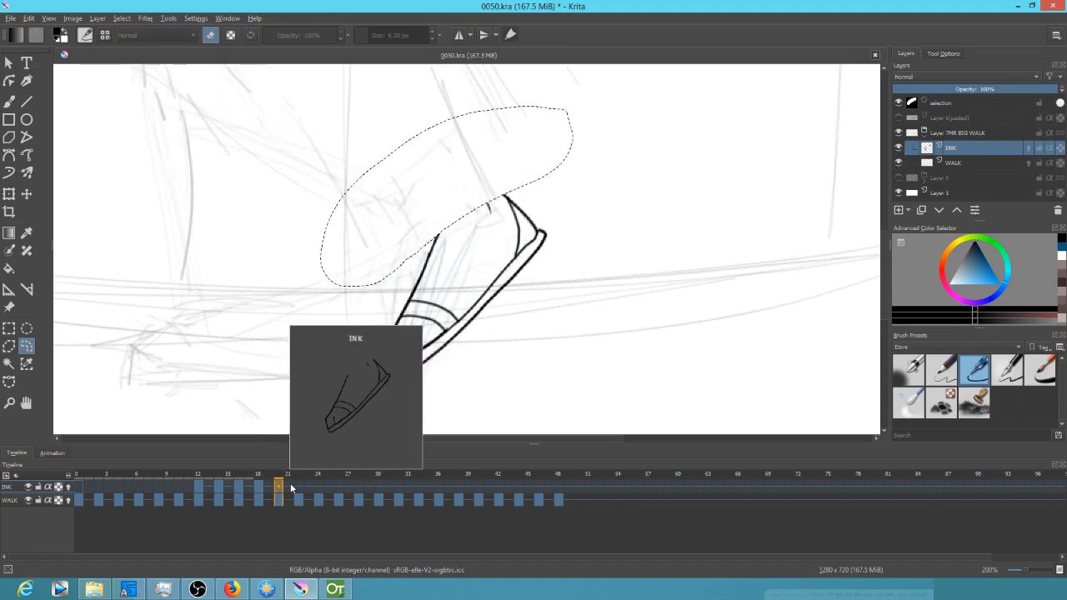
pyautogui.press('Right')
pyautogui.press('Left')
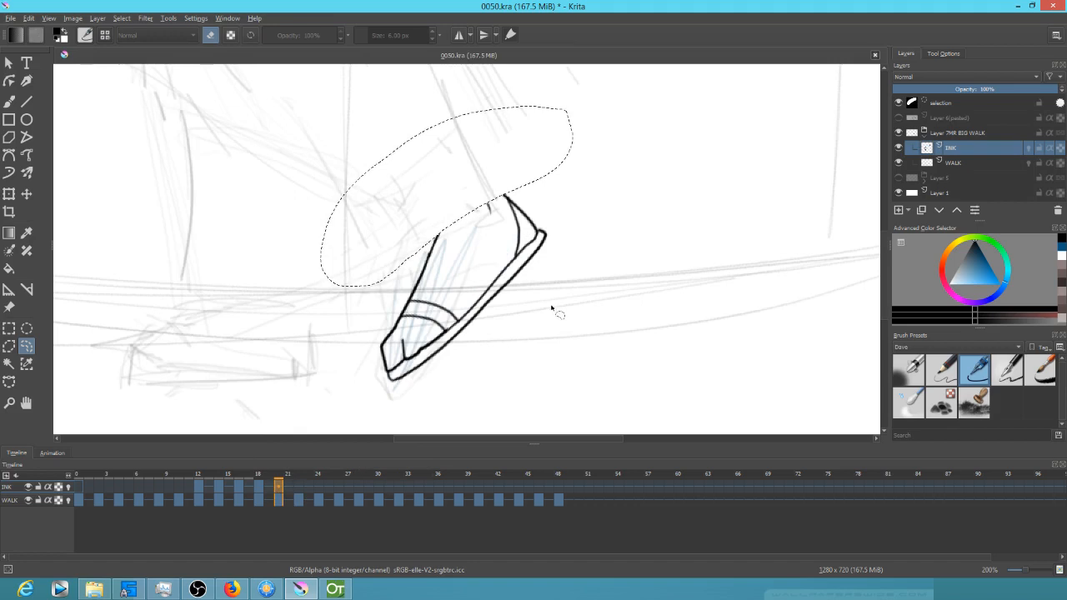
pyautogui.scroll(-1, 542, 283)
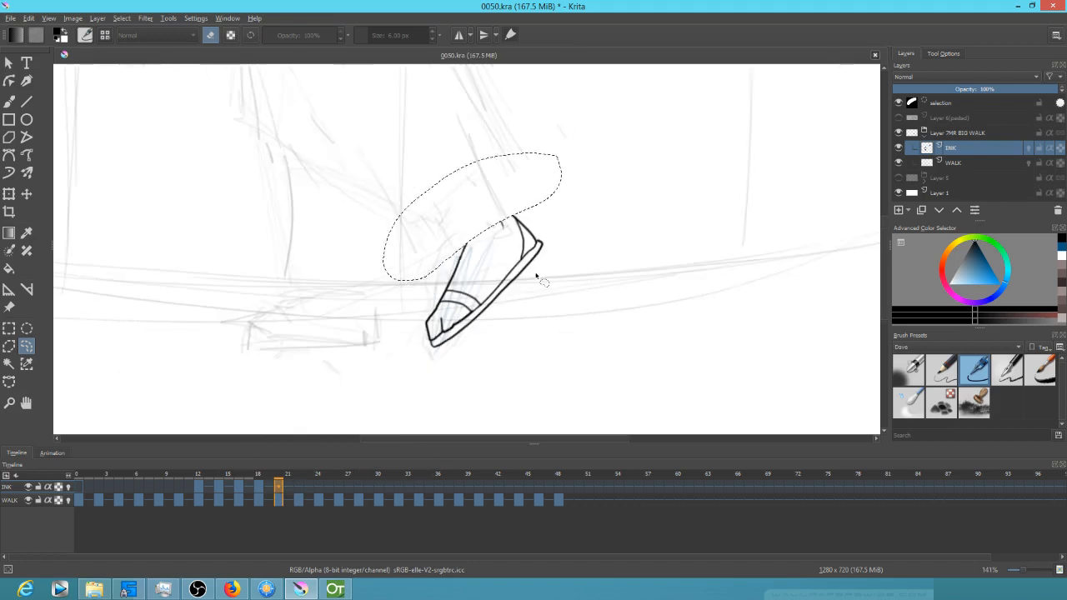
pyautogui.click(258, 499)
pyautogui.click(279, 500)
pyautogui.hotkey('ctrl', 'shift', 'a')
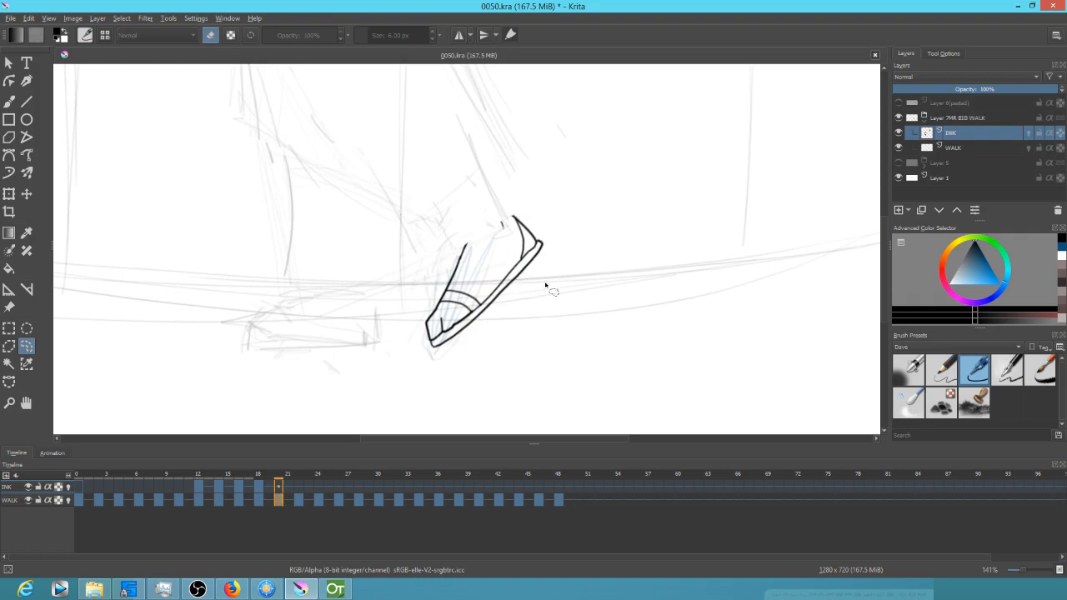
pyautogui.hotkey('ctrl', 't')
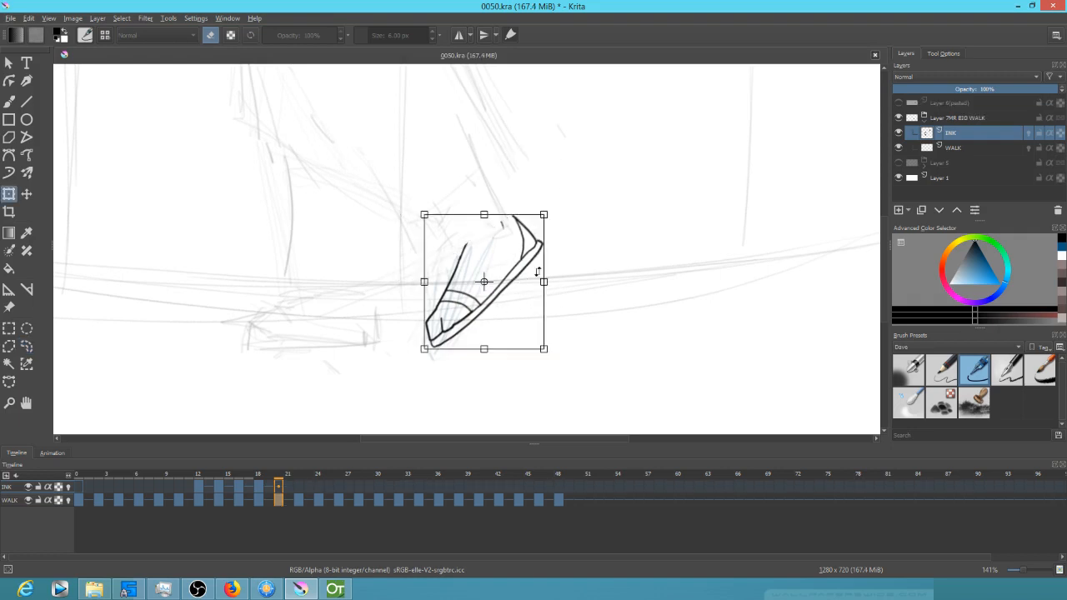
pyautogui.moveTo(567, 298); pyautogui.dragTo(567, 271)
pyautogui.moveTo(507, 310); pyautogui.dragTo(486, 306)
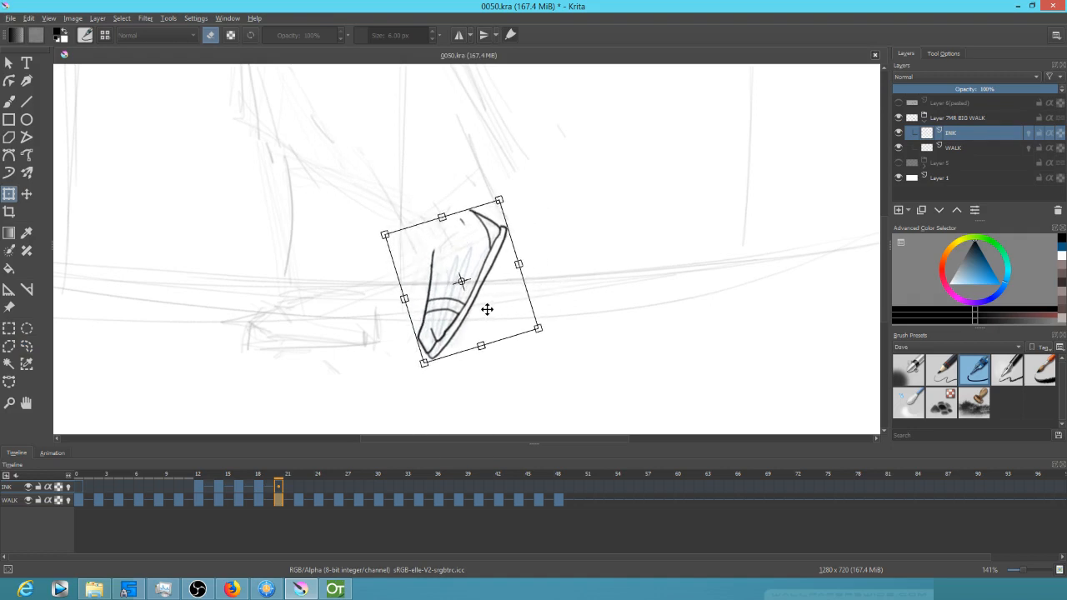
# On INK frame 22, move the foot forward onto the shaded sketch and rotate it clockwise to match
pyautogui.click(298, 486)
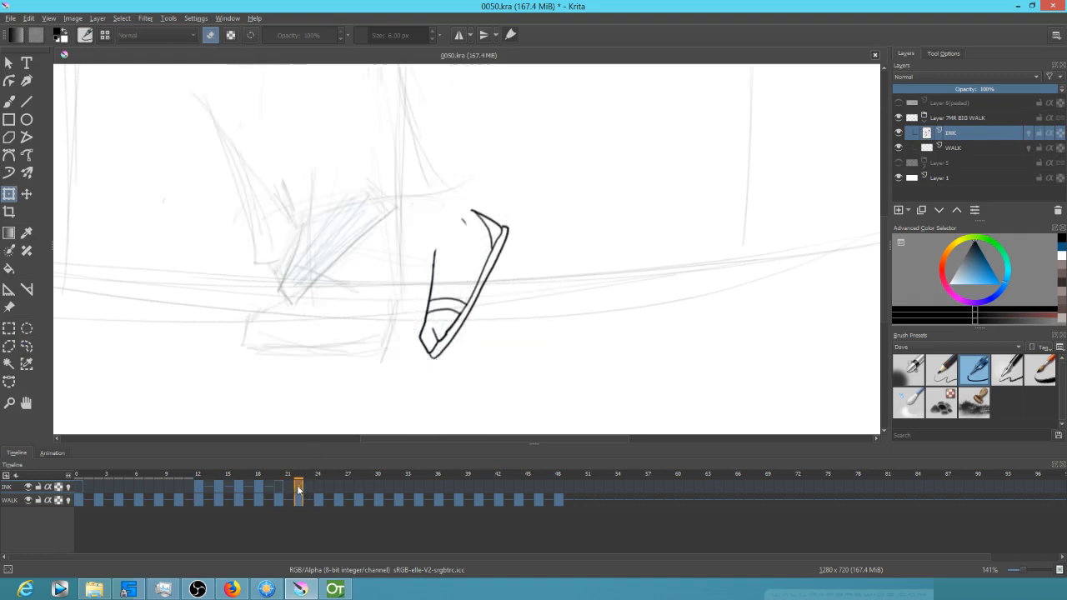
pyautogui.moveTo(477, 304); pyautogui.dragTo(340, 252)
pyautogui.moveTo(398, 200)
pyautogui.mouseDown()
pyautogui.moveTo(417, 231)
pyautogui.moveTo(410, 219)
pyautogui.mouseUp()
pyautogui.moveTo(339, 256); pyautogui.dragTo(351, 270)
# On INK frame 24, rotate the foot further clockwise and move it forward and down over the sketched foot
pyautogui.click(318, 485)
pyautogui.moveTo(420, 244); pyautogui.dragTo(430, 299)
pyautogui.moveTo(341, 259)
pyautogui.mouseDown()
pyautogui.moveTo(219, 292)
pyautogui.moveTo(225, 302)
pyautogui.mouseUp()
# On INK frame 26, rotate the foot clockwise until the sole is nearly level and place it over the walk sketch
pyautogui.click(338, 488)
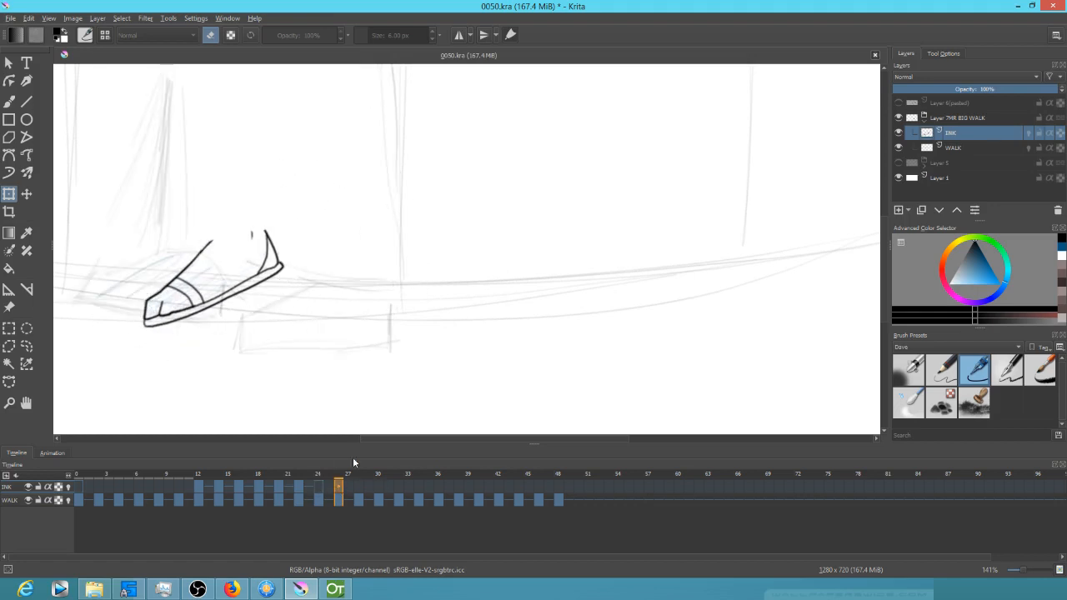
pyautogui.moveTo(356, 294); pyautogui.dragTo(474, 305)
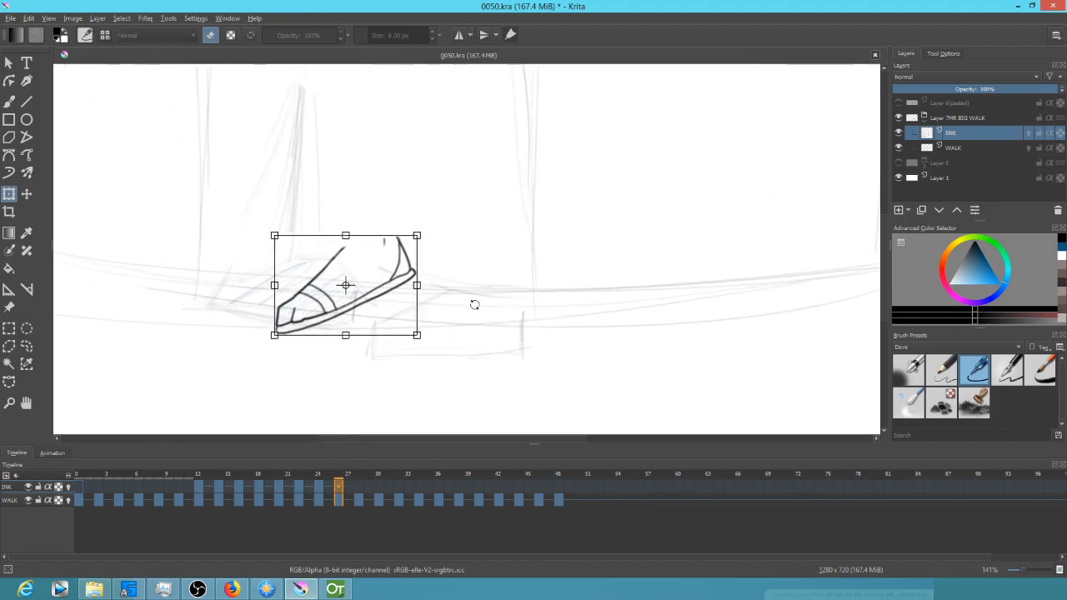
pyautogui.moveTo(436, 245); pyautogui.dragTo(437, 301)
pyautogui.moveTo(380, 285)
pyautogui.mouseDown()
pyautogui.moveTo(319, 288)
pyautogui.moveTo(327, 296)
pyautogui.mouseUp()
pyautogui.moveTo(404, 289); pyautogui.dragTo(402, 296)
# Compare the foot drawings on INK frames 12 through 22 with each other and with the walk sketch
pyautogui.click(361, 489)
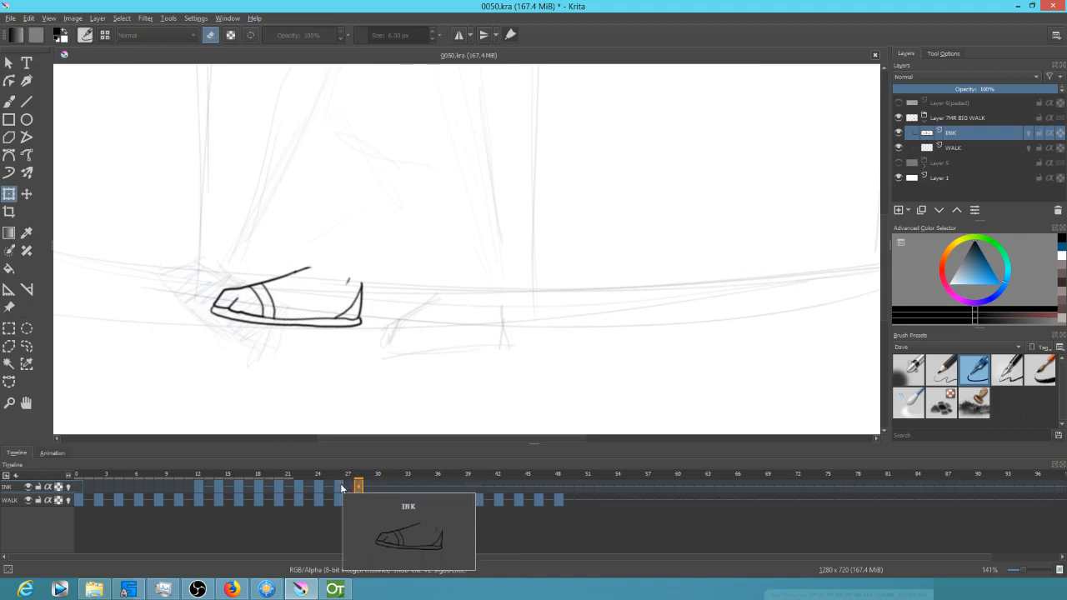
pyautogui.click(199, 472)
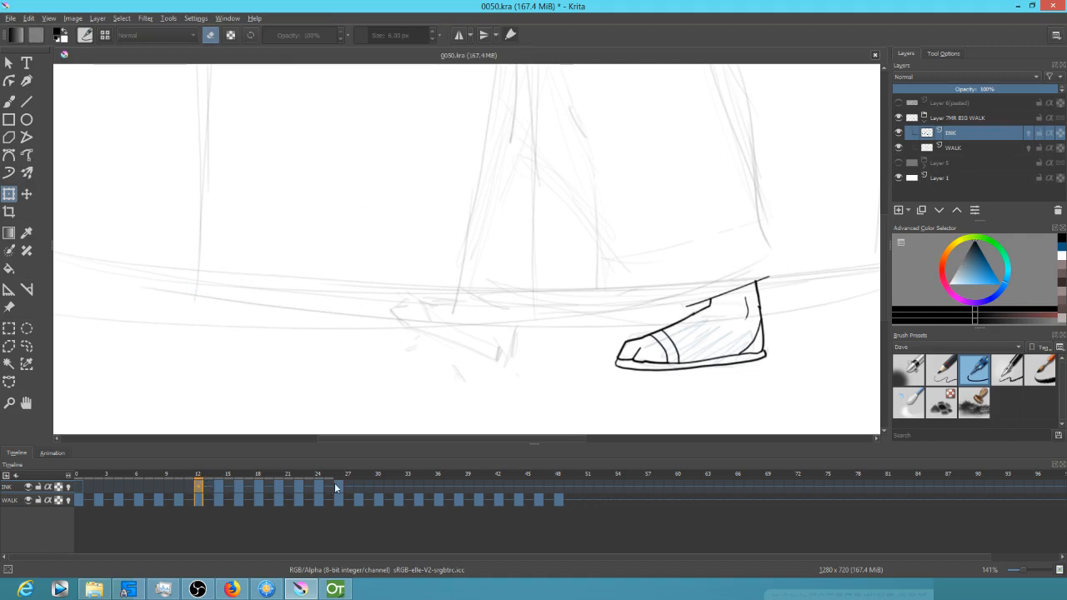
pyautogui.click(198, 487)
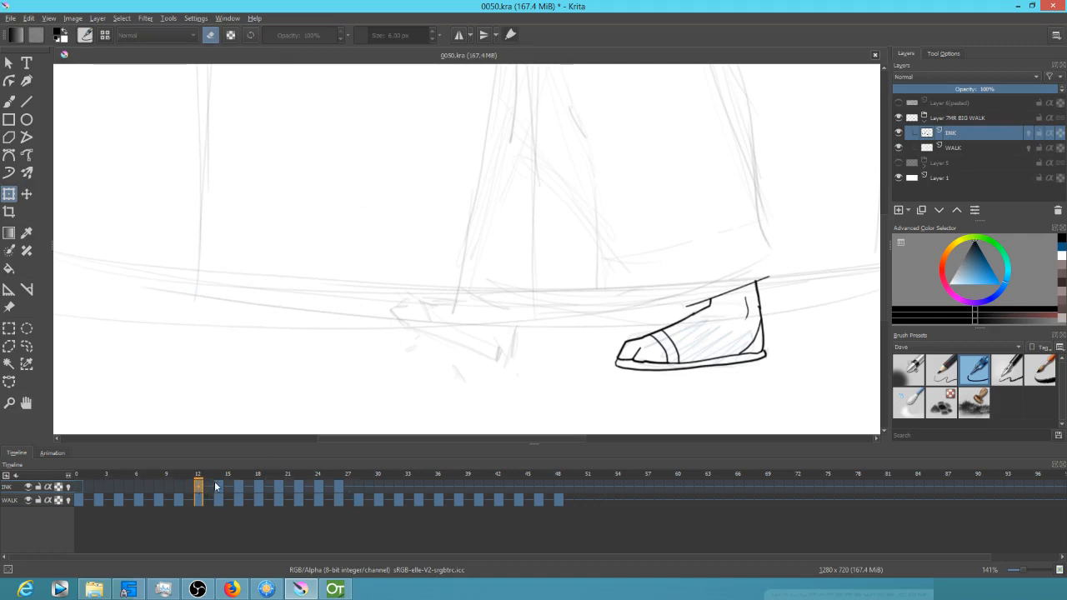
pyautogui.click(219, 488)
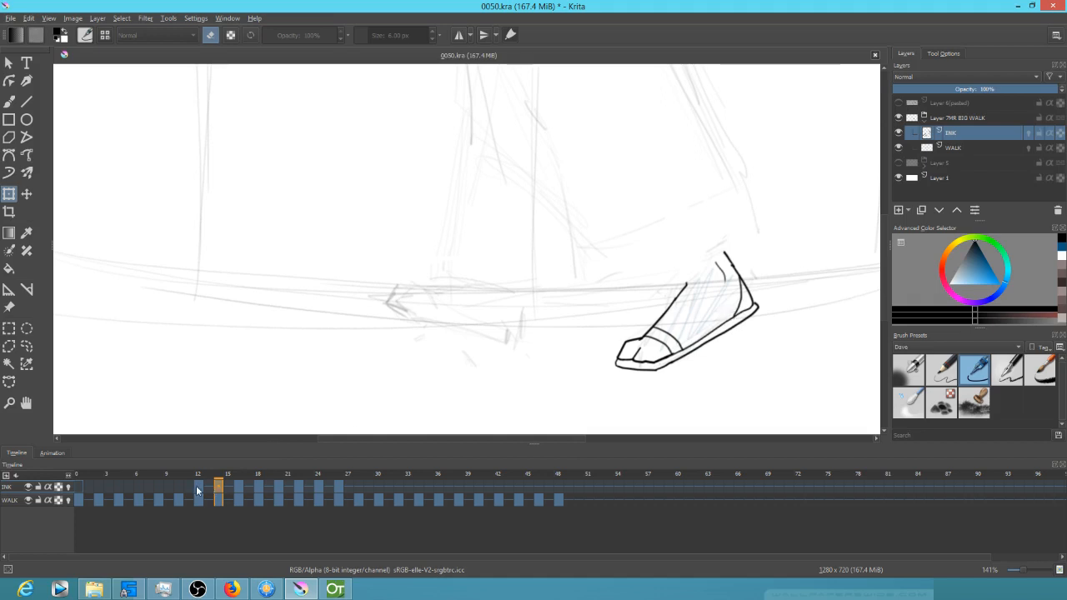
pyautogui.click(239, 491)
pyautogui.click(258, 490)
pyautogui.click(278, 490)
pyautogui.click(298, 490)
pyautogui.click(279, 490)
pyautogui.click(258, 490)
pyautogui.click(238, 490)
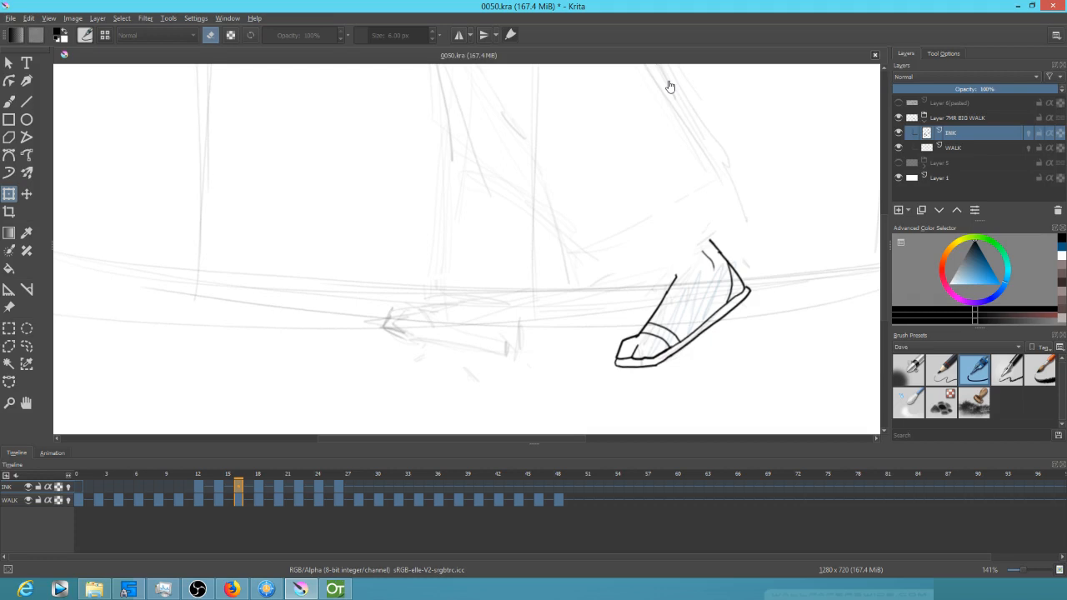
# On INK frame 28, rotate the foot clockwise until the toe lifts and move it over the shaded sketch
pyautogui.click(357, 486)
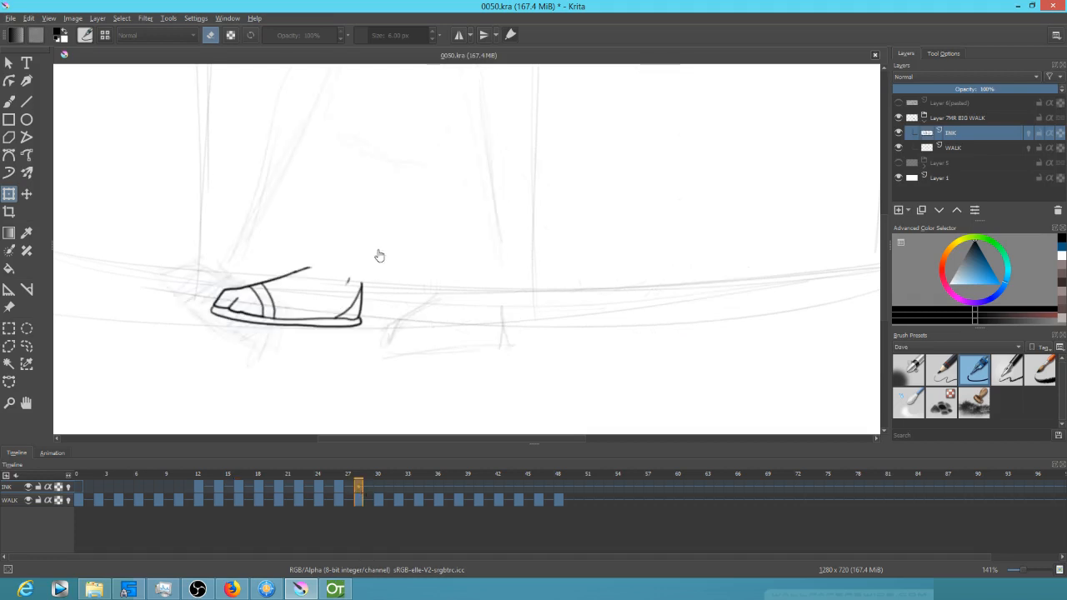
pyautogui.hotkey('ctrl', 't')
pyautogui.moveTo(391, 305)
pyautogui.mouseDown()
pyautogui.moveTo(372, 364)
pyautogui.moveTo(376, 350)
pyautogui.mouseUp()
pyautogui.moveTo(322, 305); pyautogui.dragTo(265, 298)
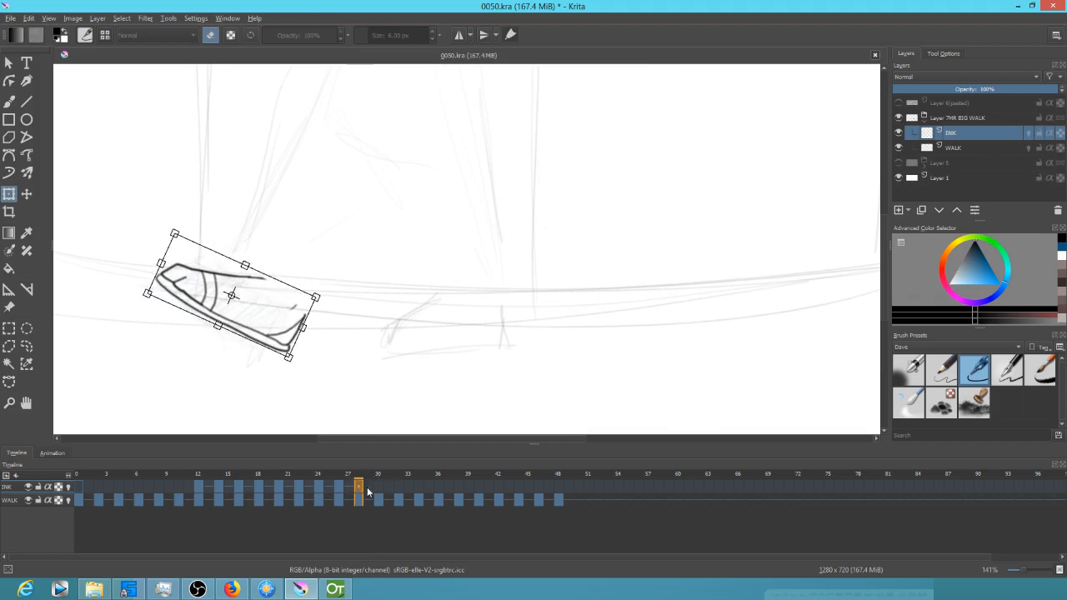
pyautogui.press('Return')
pyautogui.click(337, 489)
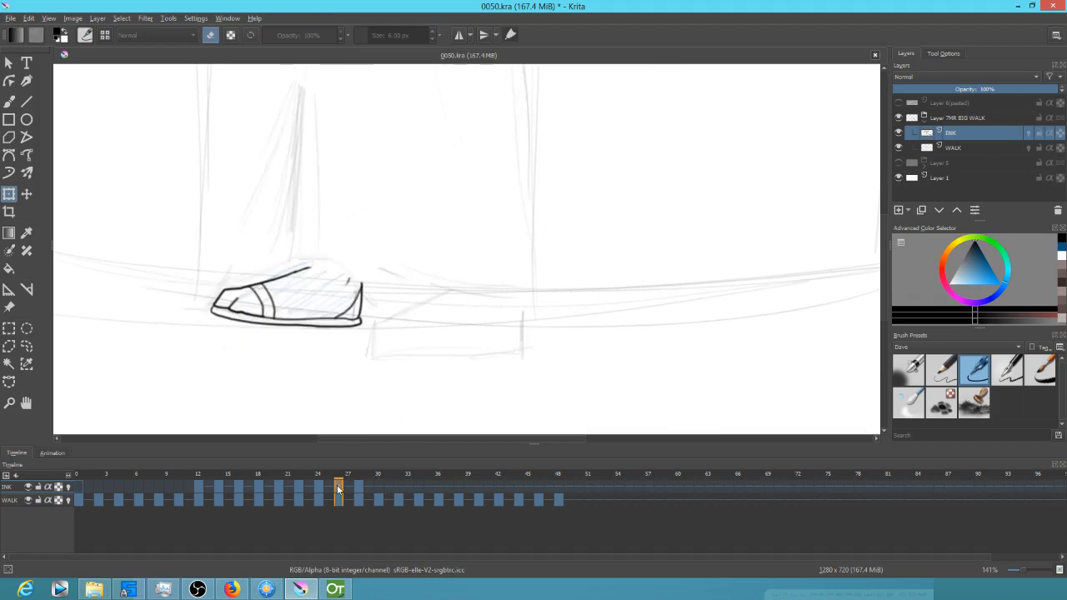
pyautogui.moveTo(331, 481)
pyautogui.mouseDown()
pyautogui.moveTo(220, 477)
pyautogui.moveTo(383, 491)
pyautogui.moveTo(219, 488)
pyautogui.moveTo(328, 490)
pyautogui.mouseUp()
# Outline the foot with a freehand selection and delete it on INK frames 28 and 26
pyautogui.click(360, 492)
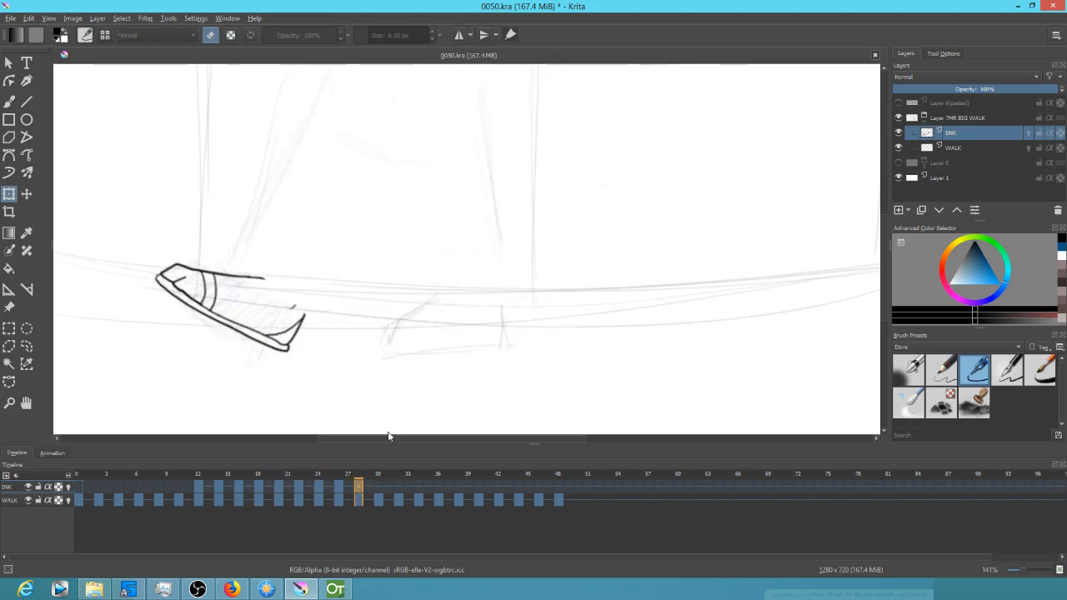
pyautogui.hotkey('ctrl', 'r')
pyautogui.moveTo(285, 250)
pyautogui.mouseDown()
pyautogui.moveTo(345, 309)
pyautogui.moveTo(293, 255)
pyautogui.mouseUp()
pyautogui.press('Delete')
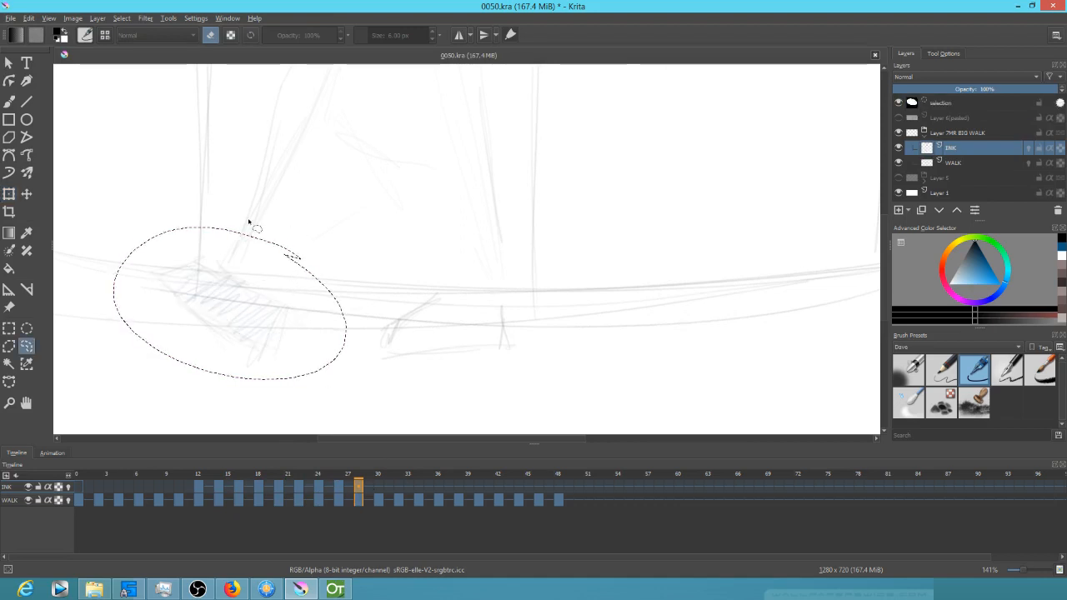
pyautogui.press('Left')
pyautogui.press('Left')
pyautogui.moveTo(337, 242)
pyautogui.mouseDown()
pyautogui.moveTo(389, 270)
pyautogui.moveTo(341, 235)
pyautogui.mouseUp()
pyautogui.press('Delete')
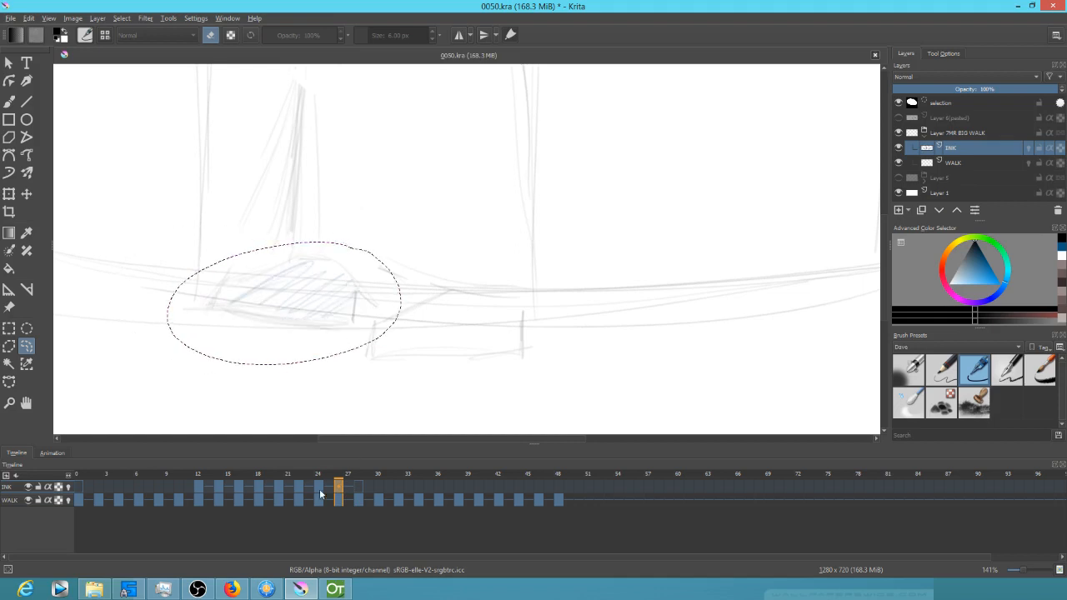
# Delete the foot inside a freehand selection on INK frames 24 and 22
pyautogui.press('Left')
pyautogui.press('Left')
pyautogui.moveTo(416, 220)
pyautogui.mouseDown()
pyautogui.moveTo(438, 258)
pyautogui.moveTo(375, 202)
pyautogui.mouseUp()
pyautogui.press('Delete')
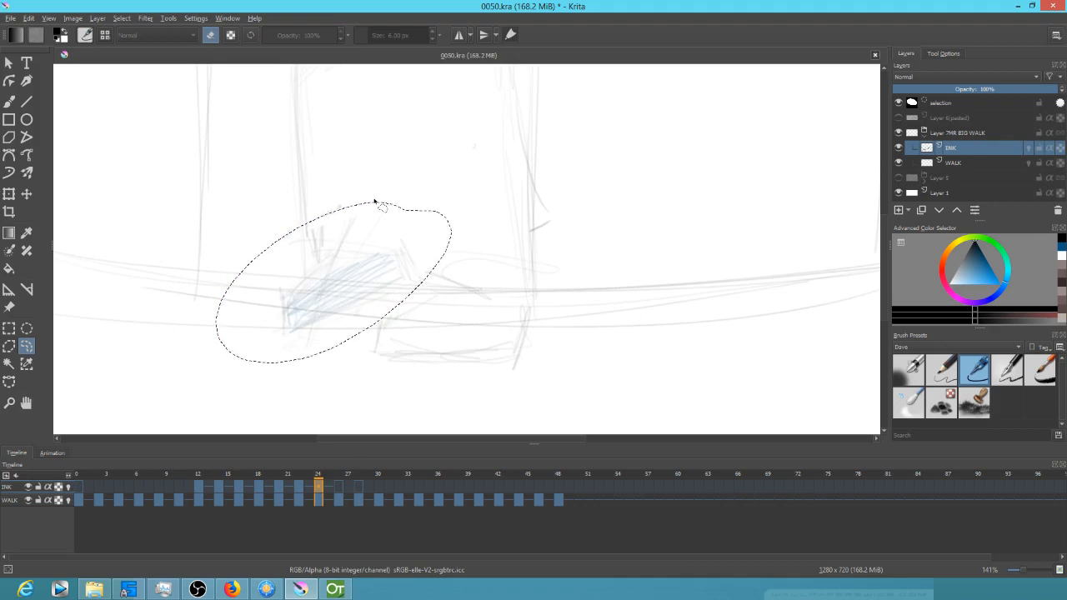
pyautogui.press('Left')
pyautogui.press('Left')
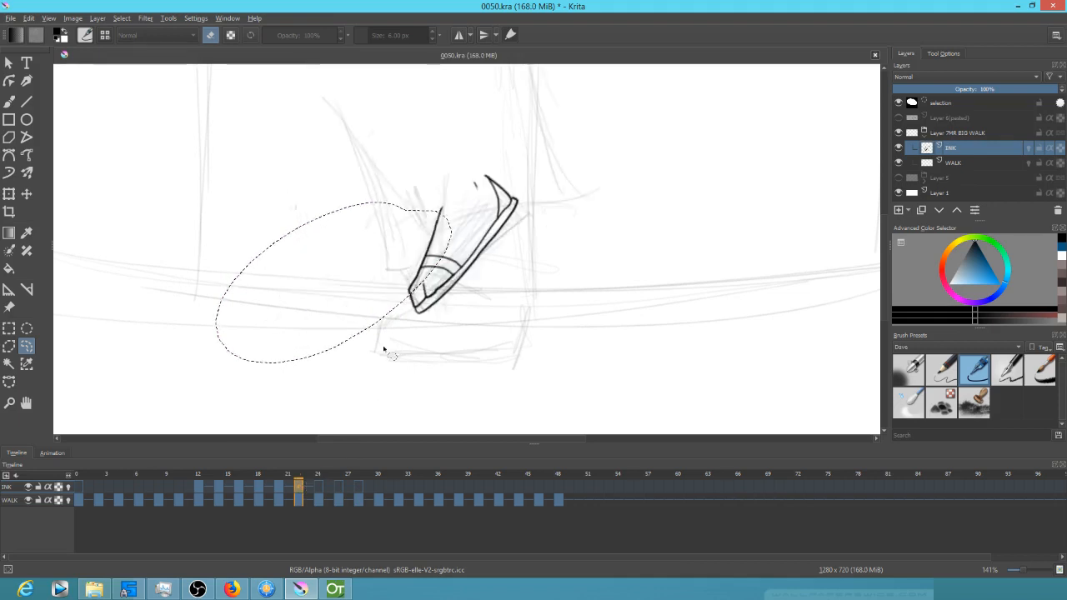
pyautogui.moveTo(506, 175)
pyautogui.mouseDown()
pyautogui.moveTo(453, 309)
pyautogui.moveTo(436, 155)
pyautogui.mouseUp()
pyautogui.press('Delete')
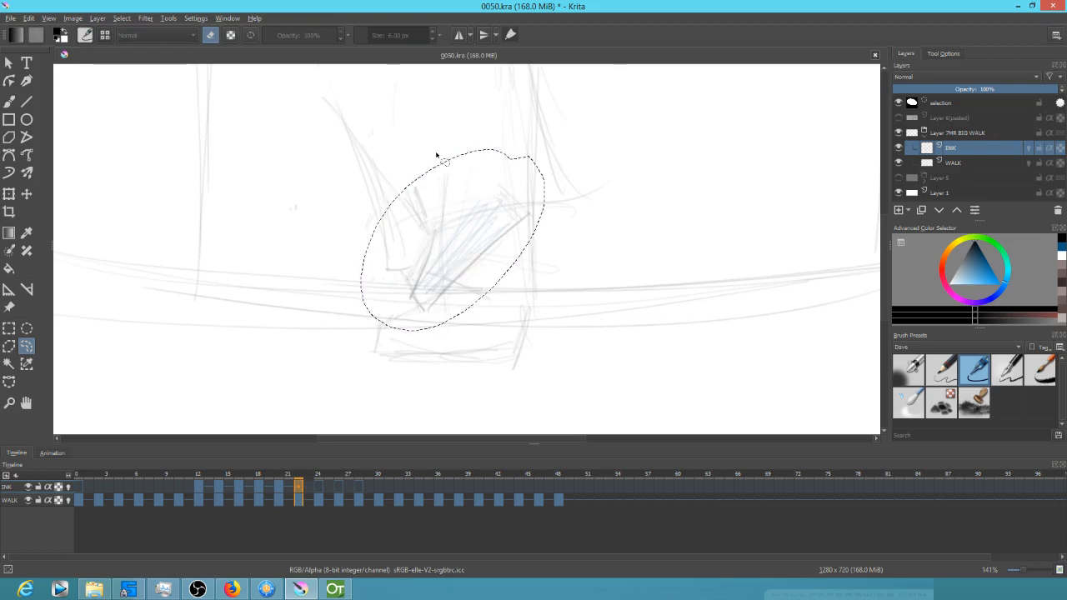
# Select the foot on INK frame 20 with a freehand outline and delete it
pyautogui.press('Left')
pyautogui.press('Left')
pyautogui.moveTo(625, 191); pyautogui.dragTo(597, 191)
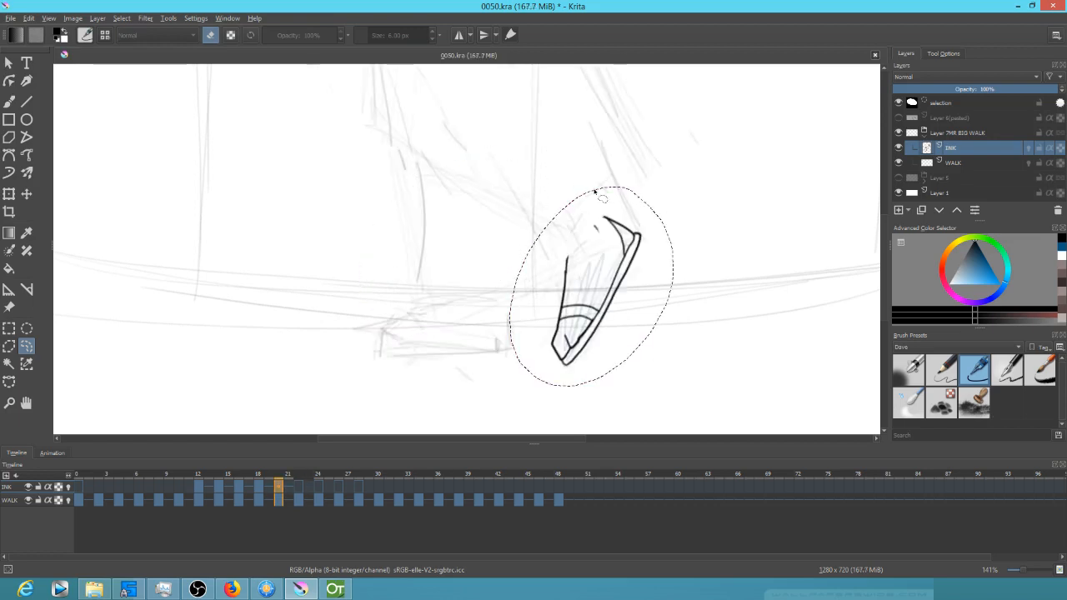
pyautogui.click(259, 488)
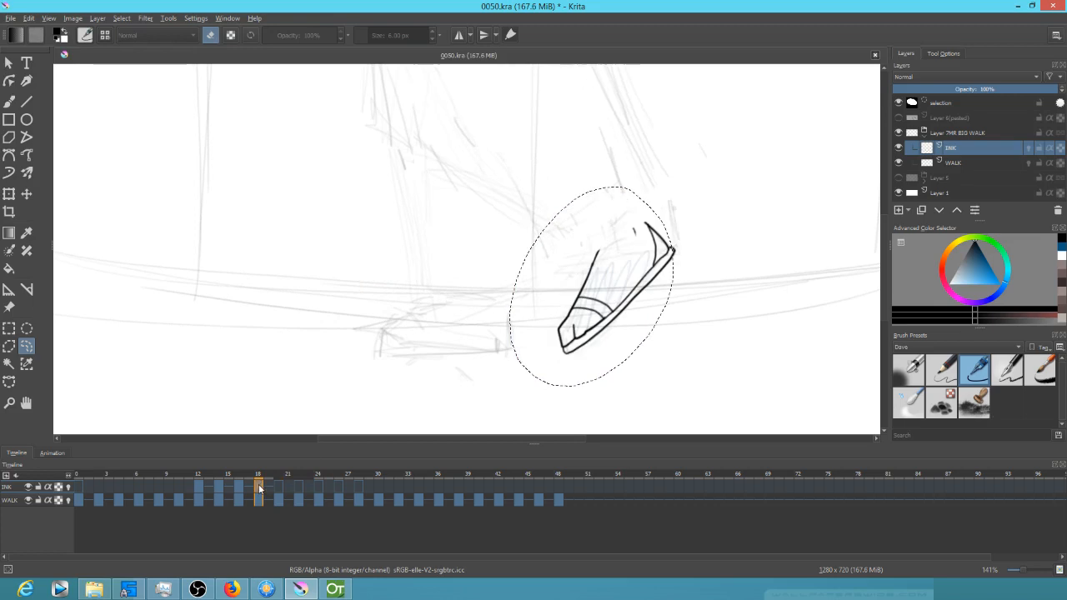
# Copy the full foot drawing from INK frame 12 onto frames 20, 22, 24, 26 and 28
pyautogui.click(200, 488)
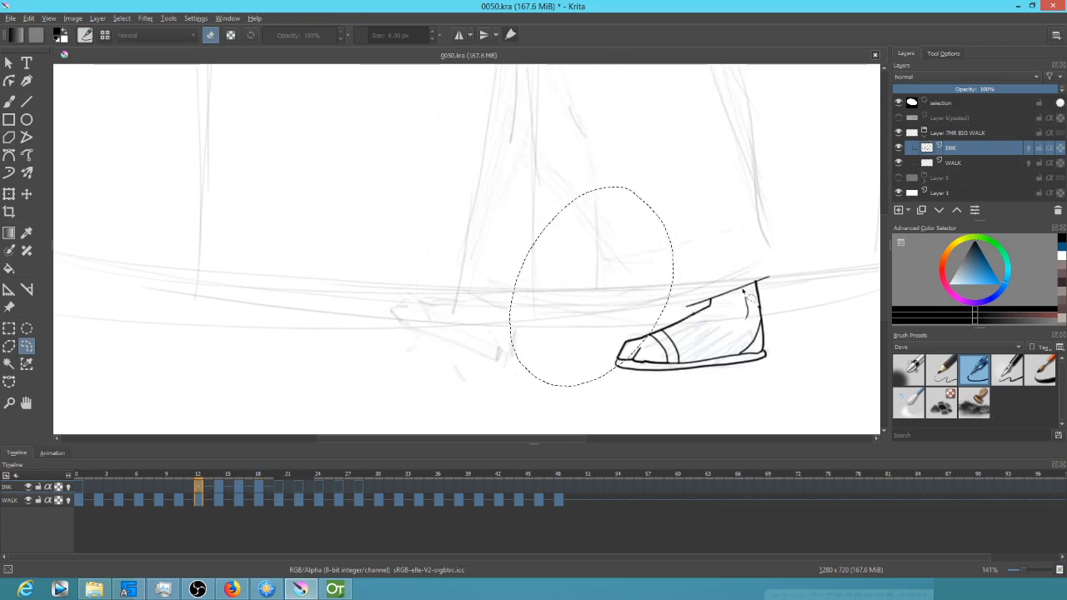
pyautogui.click(226, 489)
pyautogui.click(280, 490)
pyautogui.click(298, 490)
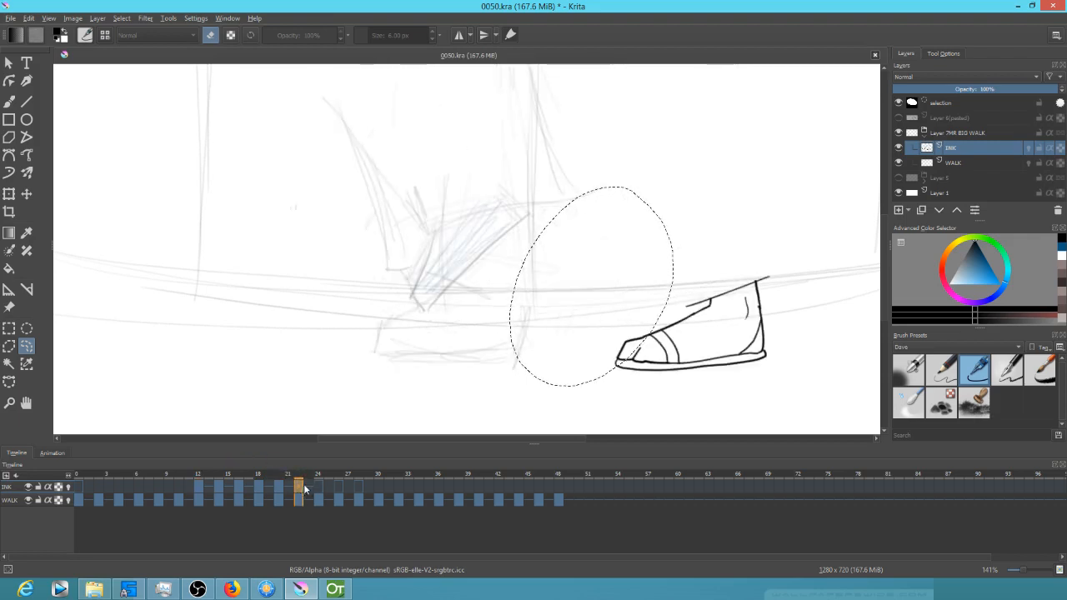
pyautogui.click(309, 489)
pyautogui.click(321, 490)
pyautogui.click(329, 489)
pyautogui.click(338, 489)
pyautogui.click(349, 490)
pyautogui.click(358, 489)
# On INK frame 20, select the copied foot, rotate it counterclockwise and move it onto the nearly upright sketched foot
pyautogui.click(258, 489)
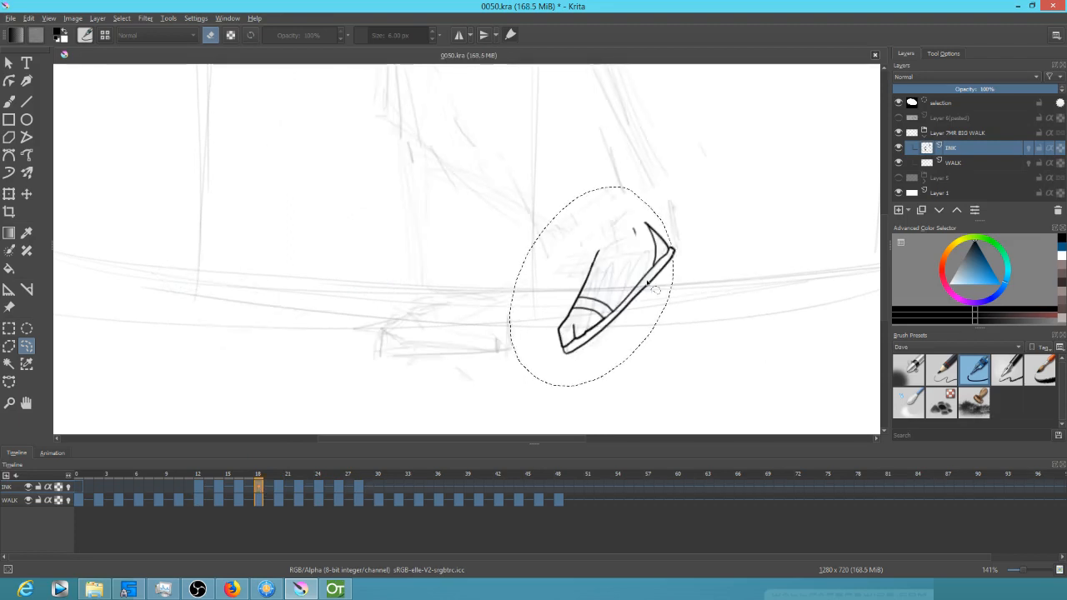
pyautogui.click(279, 489)
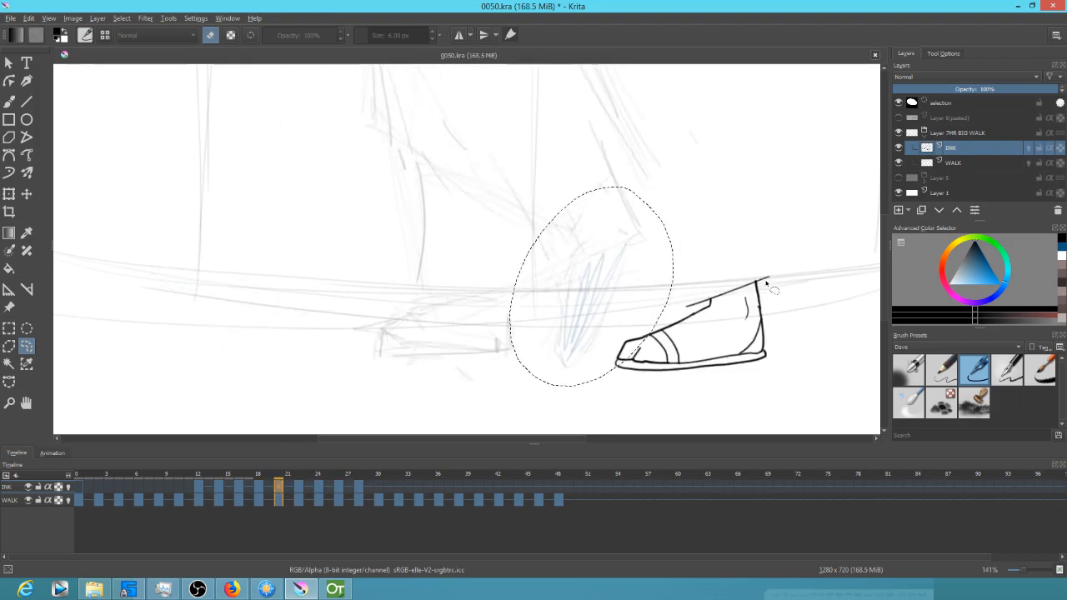
pyautogui.moveTo(697, 260); pyautogui.dragTo(772, 249)
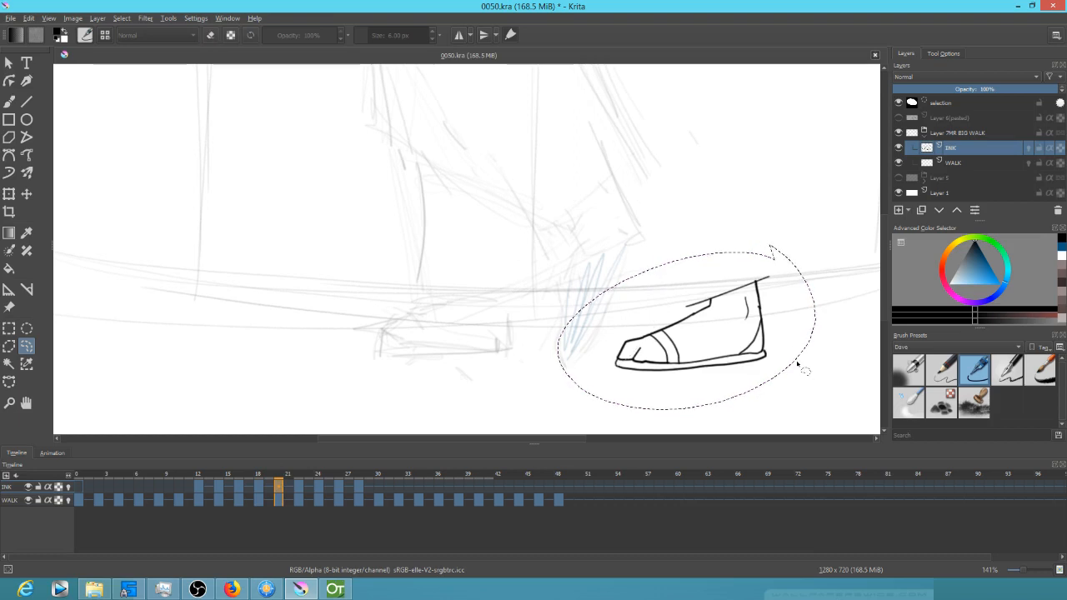
pyautogui.hotkey('ctrl', 't')
pyautogui.moveTo(833, 363); pyautogui.dragTo(757, 268)
pyautogui.moveTo(722, 350)
pyautogui.mouseDown()
pyautogui.moveTo(599, 312)
pyautogui.moveTo(612, 309)
pyautogui.mouseUp()
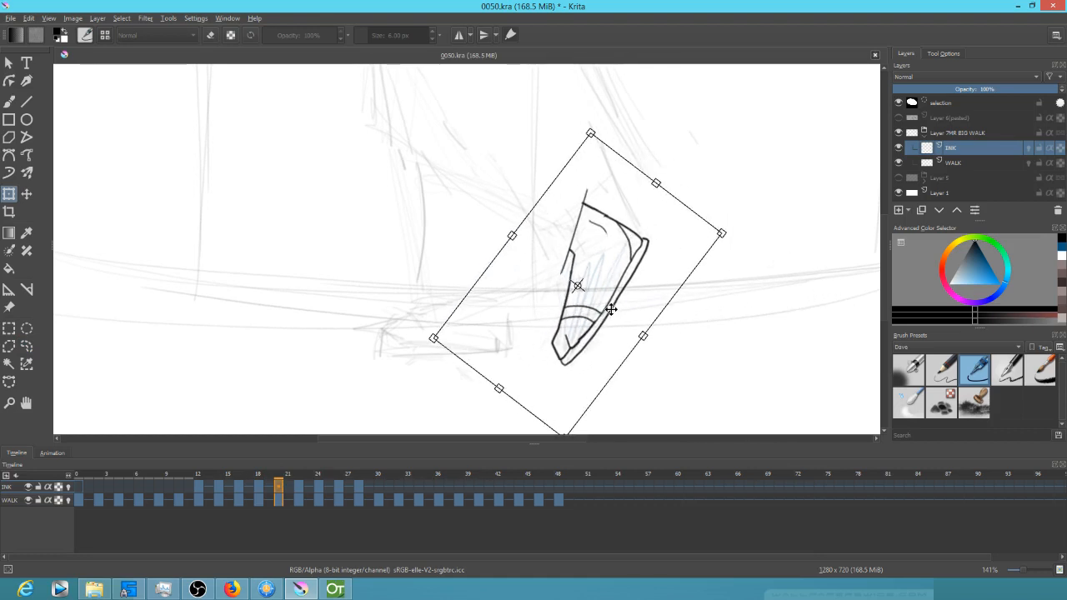
# Clear the selection on INK frame 22 and transform the copied foot to fit the steeply tilted, shaded sketch
pyautogui.click(296, 489)
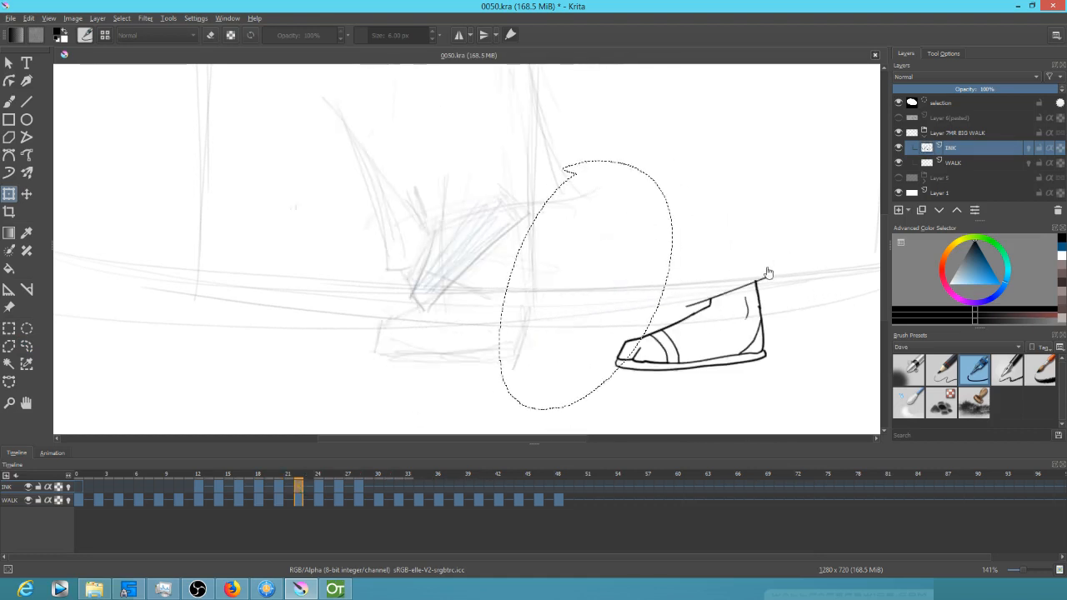
pyautogui.hotkey('ctrl', 'shift', 'a')
pyautogui.click(738, 332)
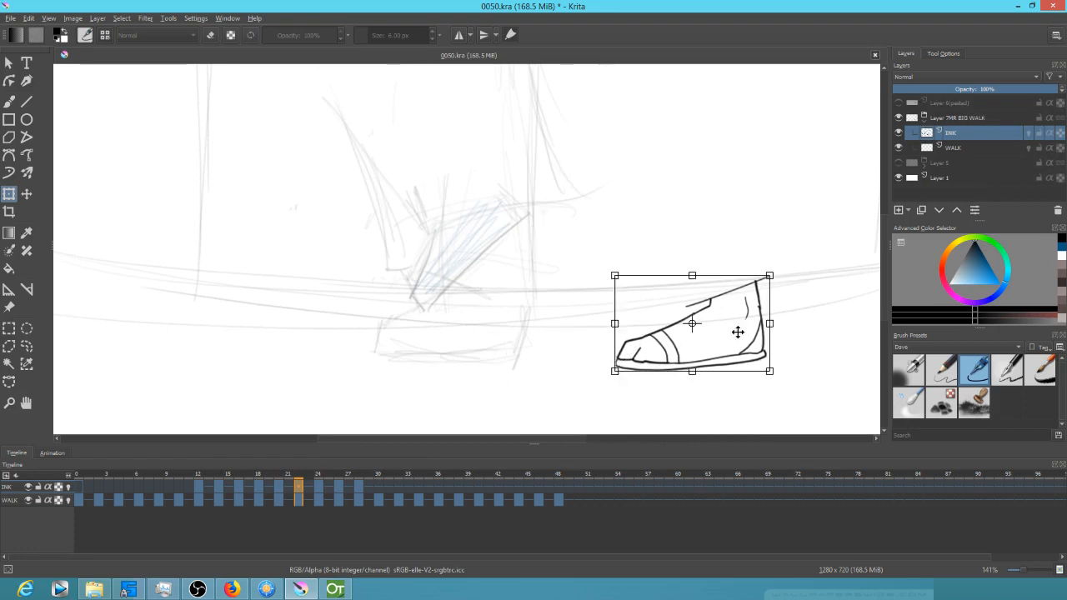
pyautogui.moveTo(739, 346)
pyautogui.mouseDown()
pyautogui.moveTo(508, 278)
pyautogui.moveTo(534, 293)
pyautogui.mouseUp()
pyautogui.moveTo(436, 306); pyautogui.dragTo(423, 291)
# On INK frame 24, move the copied foot onto the shaded sketch and rotate it counterclockwise to match
pyautogui.click(318, 488)
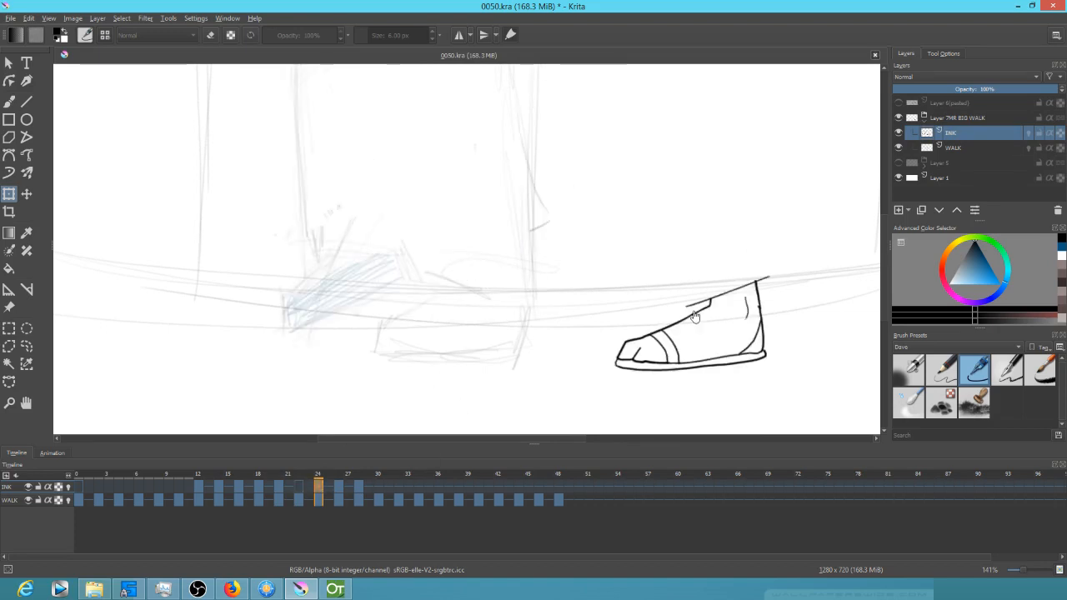
pyautogui.moveTo(736, 343); pyautogui.dragTo(395, 305)
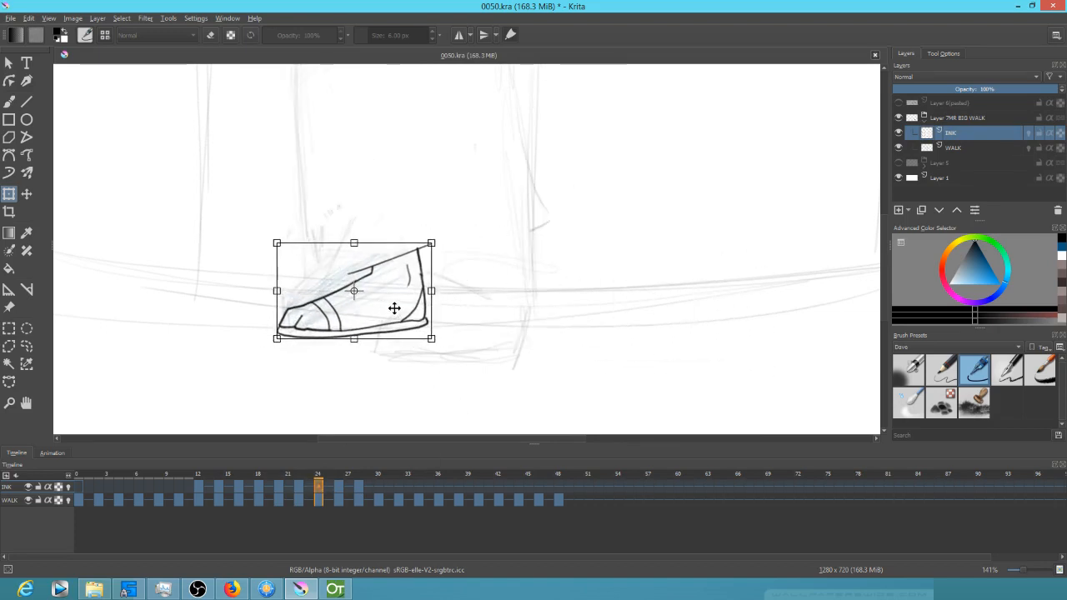
pyautogui.moveTo(448, 347); pyautogui.dragTo(464, 299)
pyautogui.moveTo(352, 319); pyautogui.dragTo(338, 296)
# On INK frame 26, place the copied foot over the shaded sketch and rotate it slightly clockwise
pyautogui.click(337, 487)
pyautogui.moveTo(724, 337); pyautogui.dragTo(317, 291)
pyautogui.moveTo(391, 285); pyautogui.dragTo(376, 309)
pyautogui.moveTo(315, 297); pyautogui.dragTo(385, 306)
pyautogui.moveTo(317, 318); pyautogui.dragTo(332, 310)
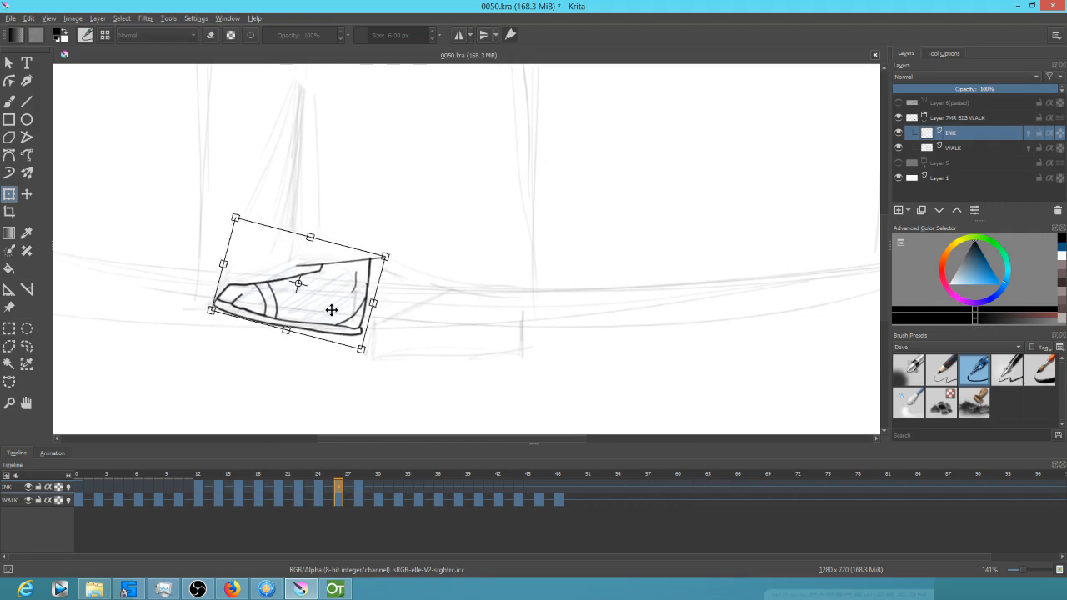
# On INK frame 28, move the copied foot to the sketched foot and rotate it clockwise so the toe points up
pyautogui.click(356, 497)
pyautogui.moveTo(727, 325); pyautogui.dragTo(284, 367)
pyautogui.moveTo(242, 297); pyautogui.dragTo(269, 327)
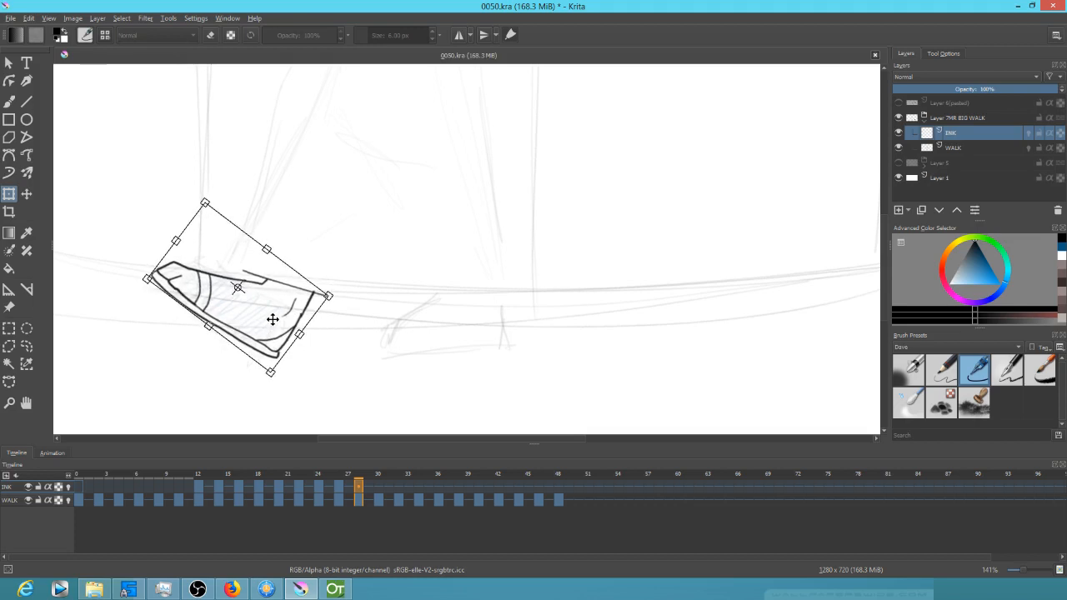
# Copy the full foot drawing from INK frame 12 to every second frame from 30 through 48
pyautogui.click(380, 492)
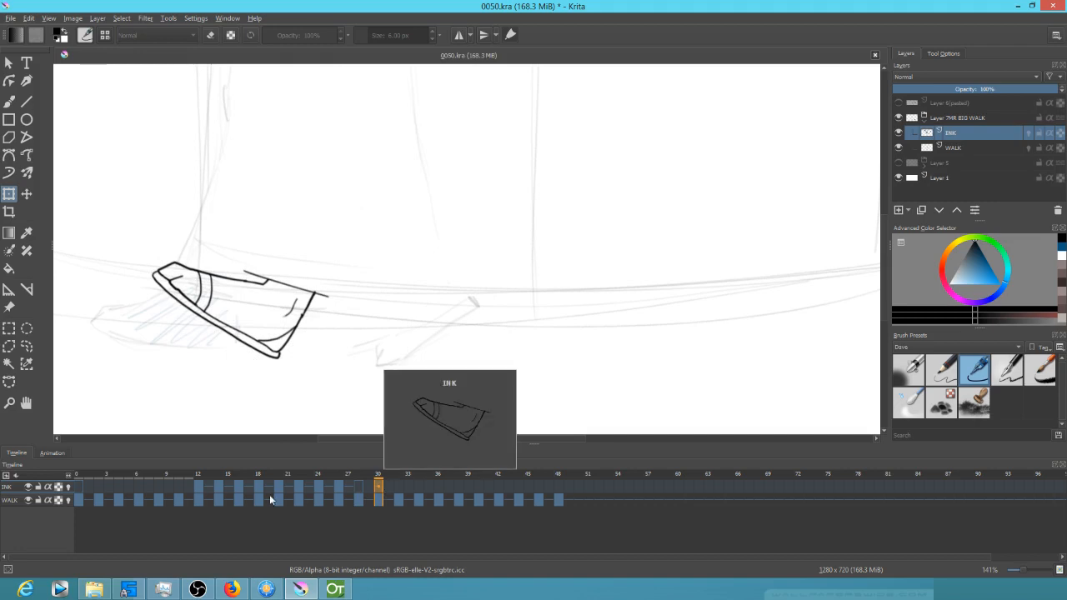
pyautogui.click(200, 497)
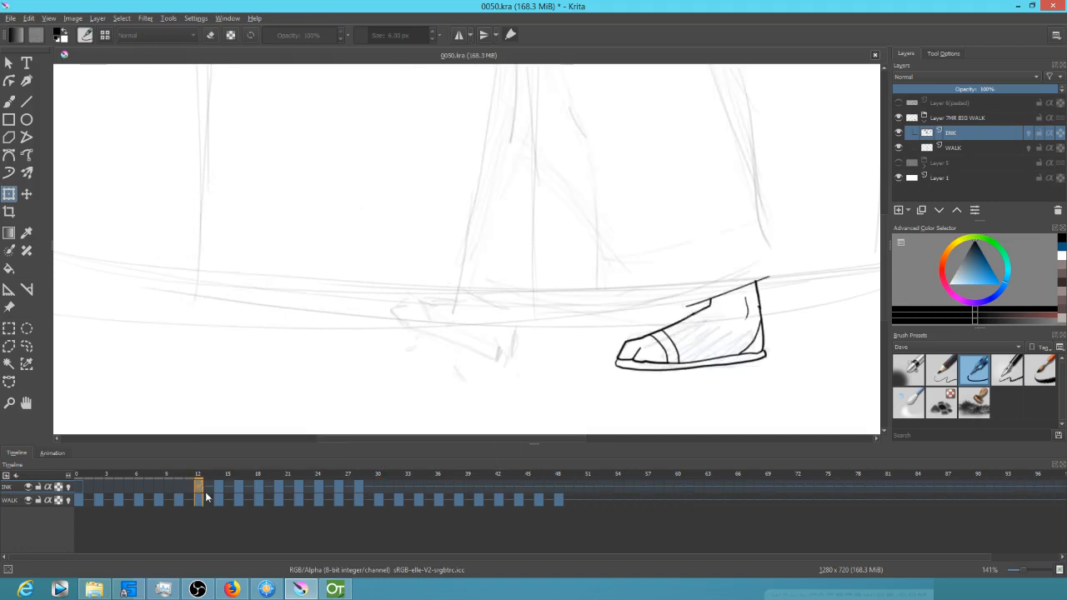
pyautogui.click(377, 486)
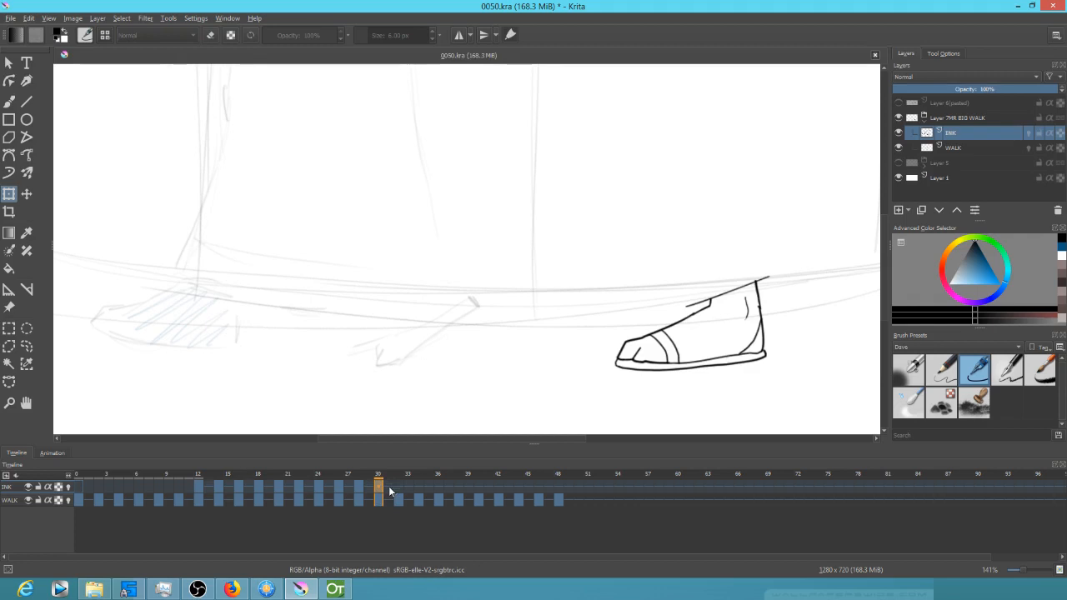
pyautogui.moveTo(385, 477)
pyautogui.mouseDown()
pyautogui.moveTo(508, 482)
pyautogui.moveTo(379, 487)
pyautogui.moveTo(400, 490)
pyautogui.moveTo(560, 489)
pyautogui.mouseUp()
pyautogui.click(377, 489)
pyautogui.keyDown('shift'); pyautogui.click(419, 488); pyautogui.keyUp('shift')
pyautogui.click(539, 489)
pyautogui.moveTo(349, 473); pyautogui.dragTo(378, 481)
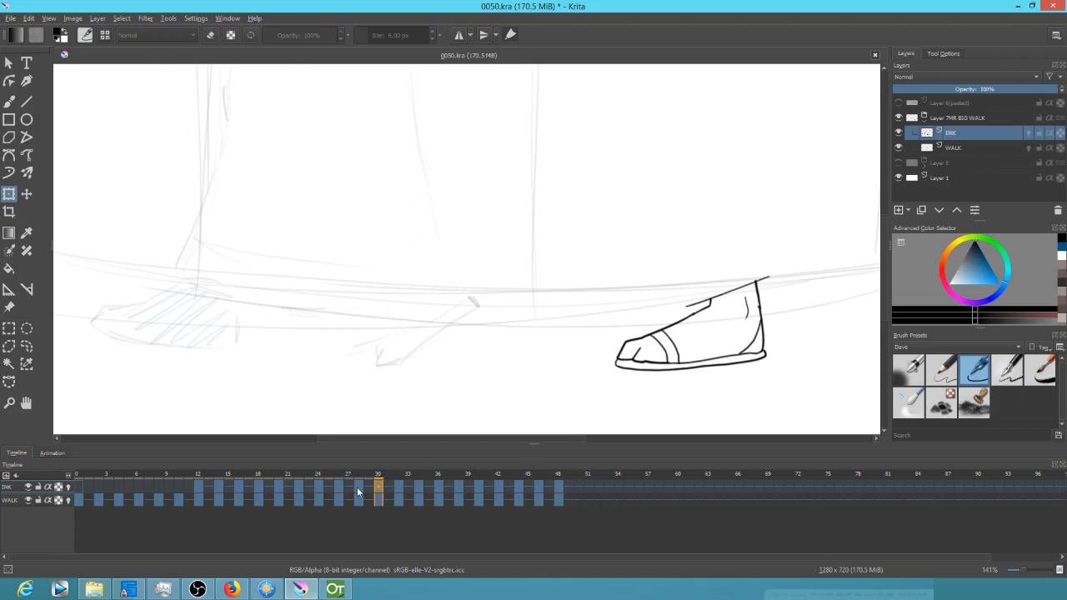
# On INK frame 30, move the copied foot onto the shaded sketch and rotate it clockwise until the sole is nearly level
pyautogui.click(361, 486)
pyautogui.click(379, 487)
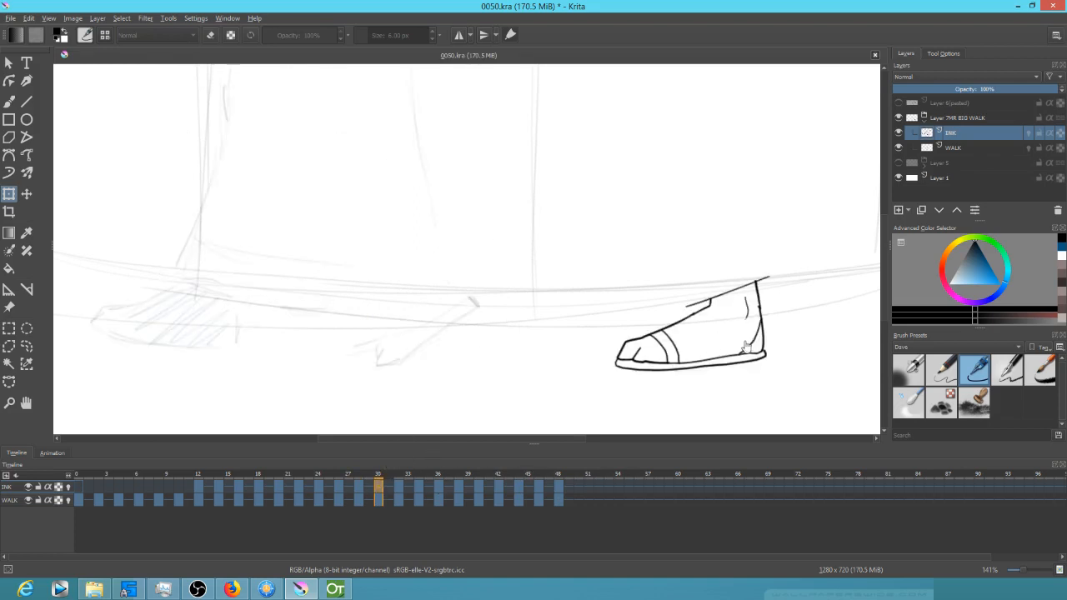
pyautogui.moveTo(729, 347); pyautogui.dragTo(215, 274)
pyautogui.moveTo(305, 312); pyautogui.dragTo(299, 354)
pyautogui.moveTo(214, 323); pyautogui.dragTo(207, 322)
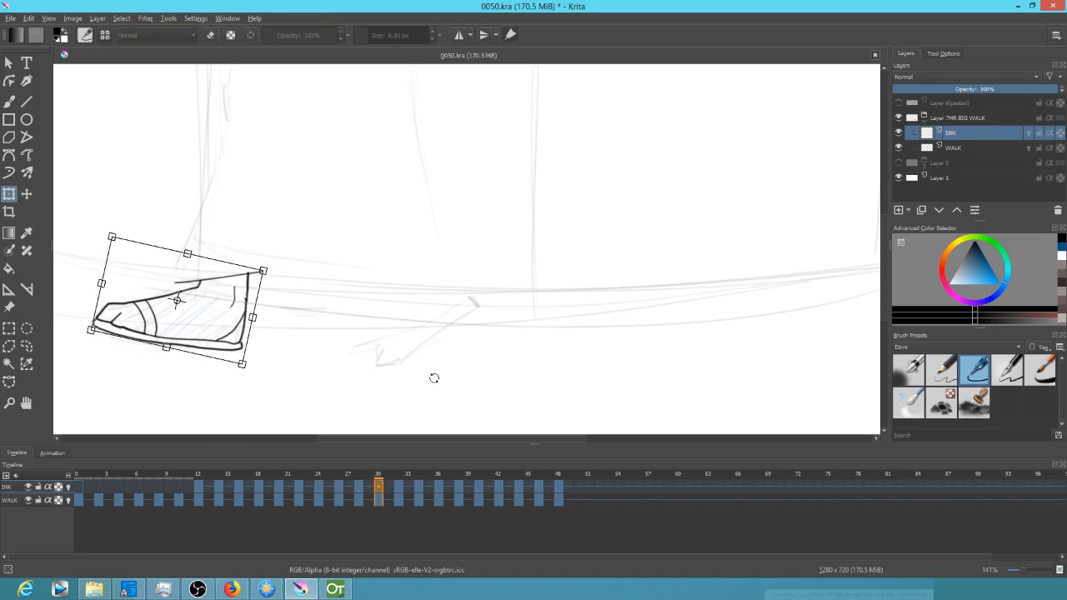
# On INK frame 32, move the copied foot over the shaded sketch and tilt it slightly clockwise
pyautogui.press('.')
pyautogui.moveTo(717, 341)
pyautogui.mouseDown()
pyautogui.moveTo(193, 332)
pyautogui.moveTo(258, 341)
pyautogui.moveTo(226, 350)
pyautogui.moveTo(261, 348)
pyautogui.mouseUp()
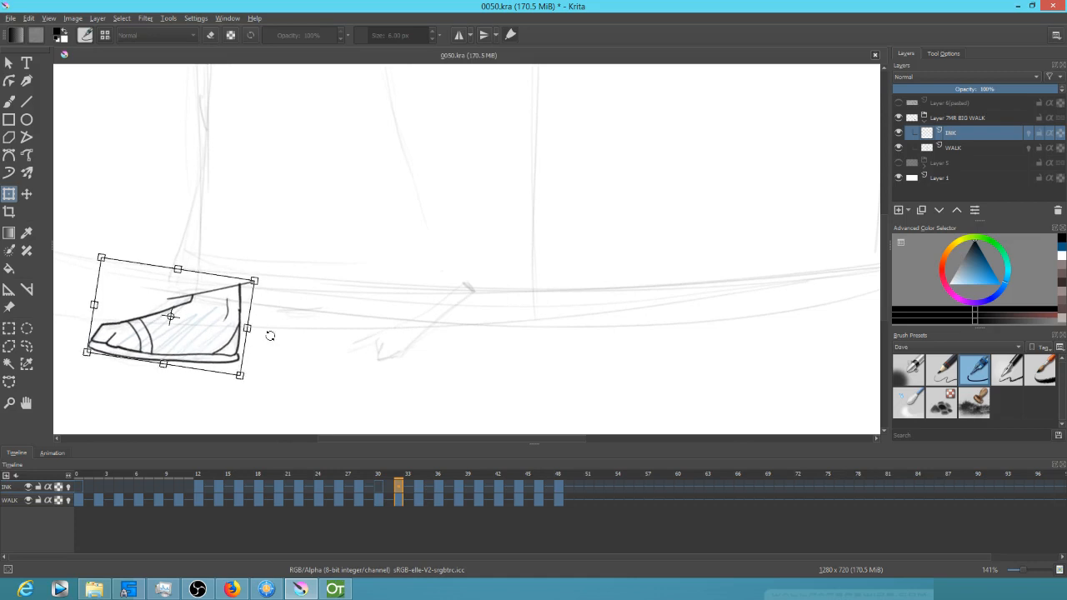
# On INK frame 34, move the copied foot onto the shaded sketch with a slight clockwise tilt
pyautogui.press('.')
pyautogui.moveTo(712, 326); pyautogui.dragTo(184, 350)
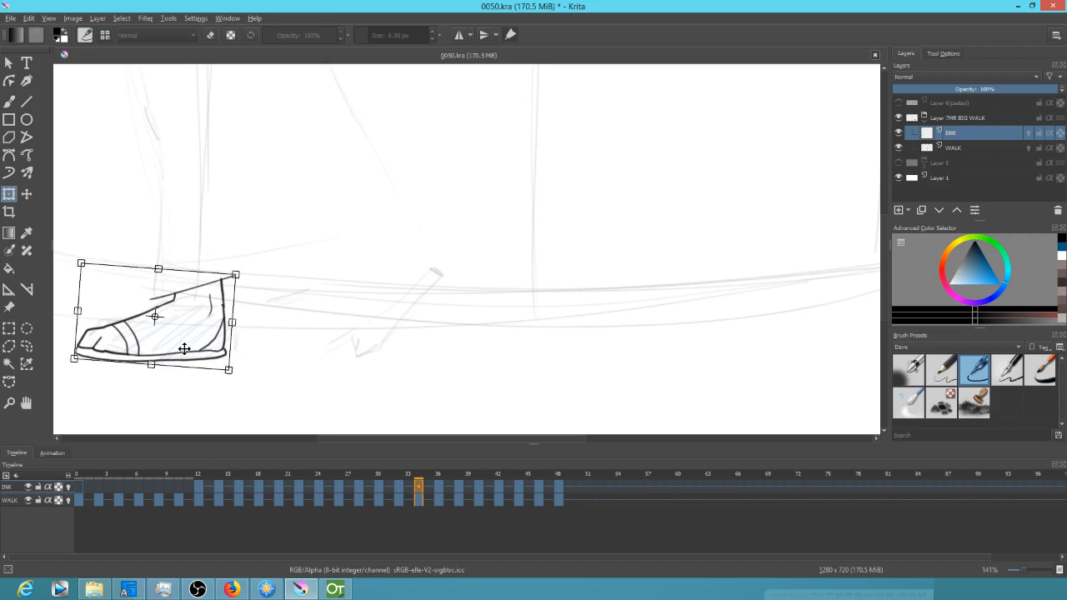
# On INK frames 36, 38 and 40, move each copied foot over its shaded sketch
pyautogui.click(436, 498)
pyautogui.moveTo(721, 344); pyautogui.dragTo(201, 337)
pyautogui.click(458, 492)
pyautogui.moveTo(721, 342)
pyautogui.mouseDown()
pyautogui.moveTo(185, 332)
pyautogui.moveTo(195, 334)
pyautogui.mouseUp()
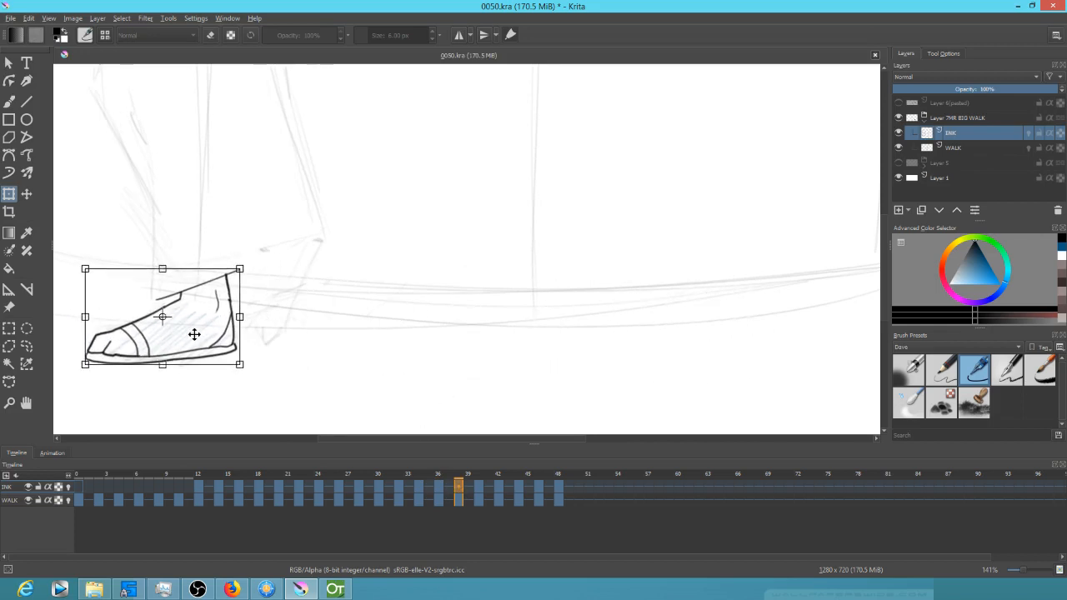
pyautogui.click(479, 493)
pyautogui.moveTo(738, 344); pyautogui.dragTo(244, 336)
# On INK frames 42 and 44, move each copied foot onto its shaded sketch and tilt it slightly clockwise
pyautogui.click(499, 493)
pyautogui.moveTo(730, 351); pyautogui.dragTo(205, 337)
pyautogui.moveTo(255, 363)
pyautogui.mouseDown()
pyautogui.moveTo(265, 358)
pyautogui.moveTo(250, 350)
pyautogui.mouseUp()
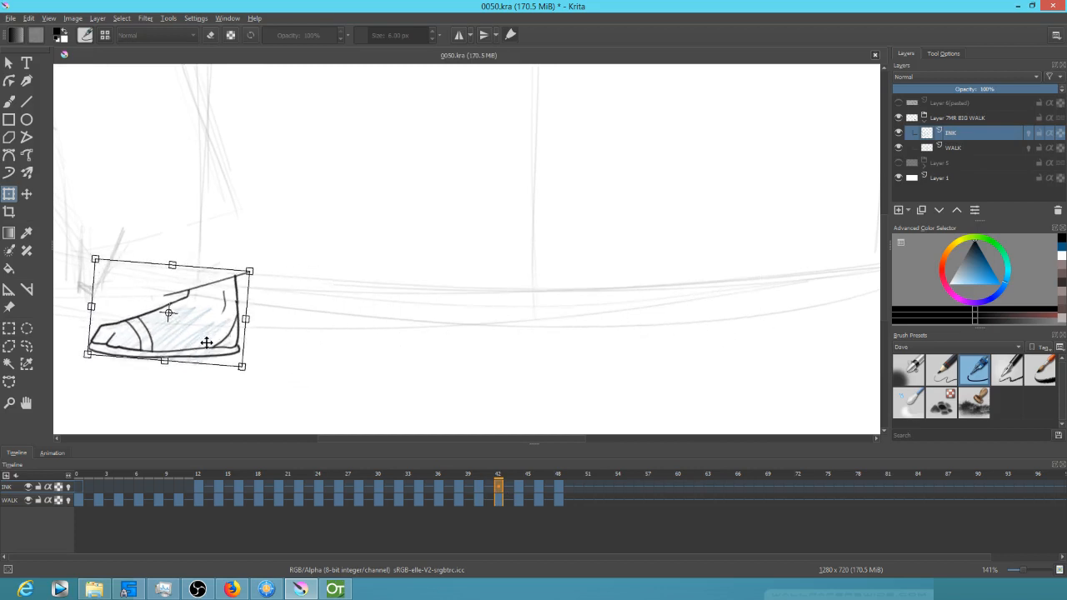
pyautogui.click(517, 488)
pyautogui.click(728, 345)
pyautogui.moveTo(729, 345); pyautogui.dragTo(188, 333)
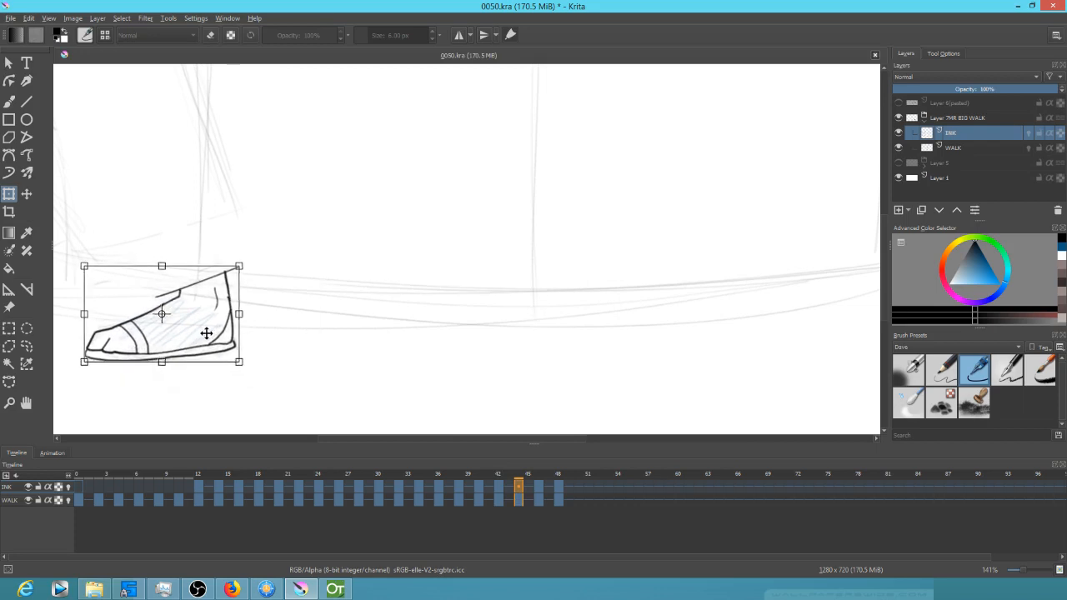
pyautogui.moveTo(269, 344); pyautogui.dragTo(197, 339)
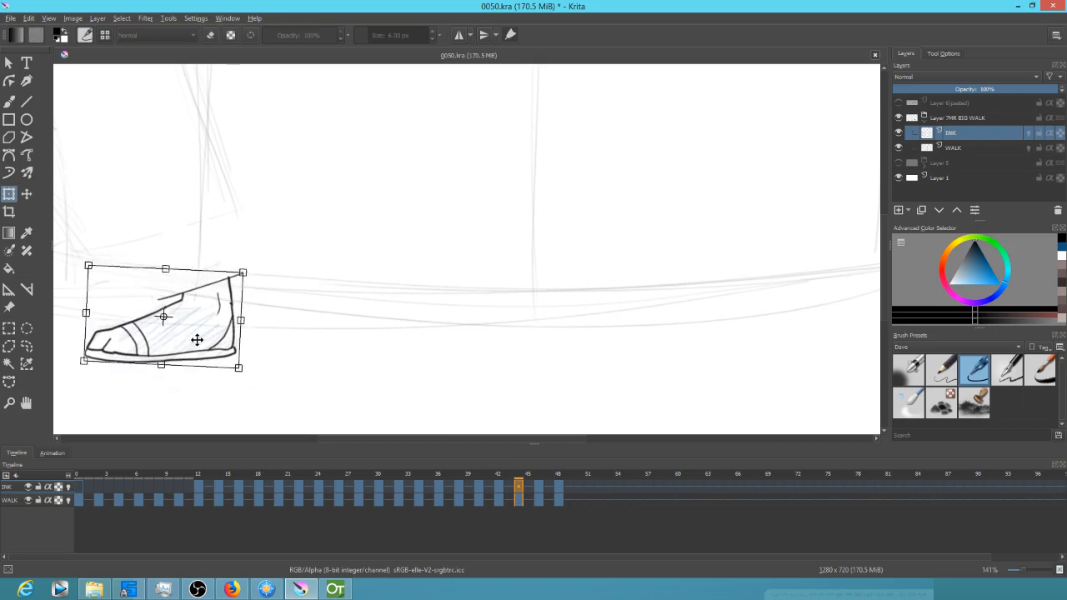
# On INK frame 46, move the copied foot onto the shaded sketch without rotating it
pyautogui.click(538, 489)
pyautogui.click(707, 338)
pyautogui.moveTo(707, 339); pyautogui.dragTo(200, 336)
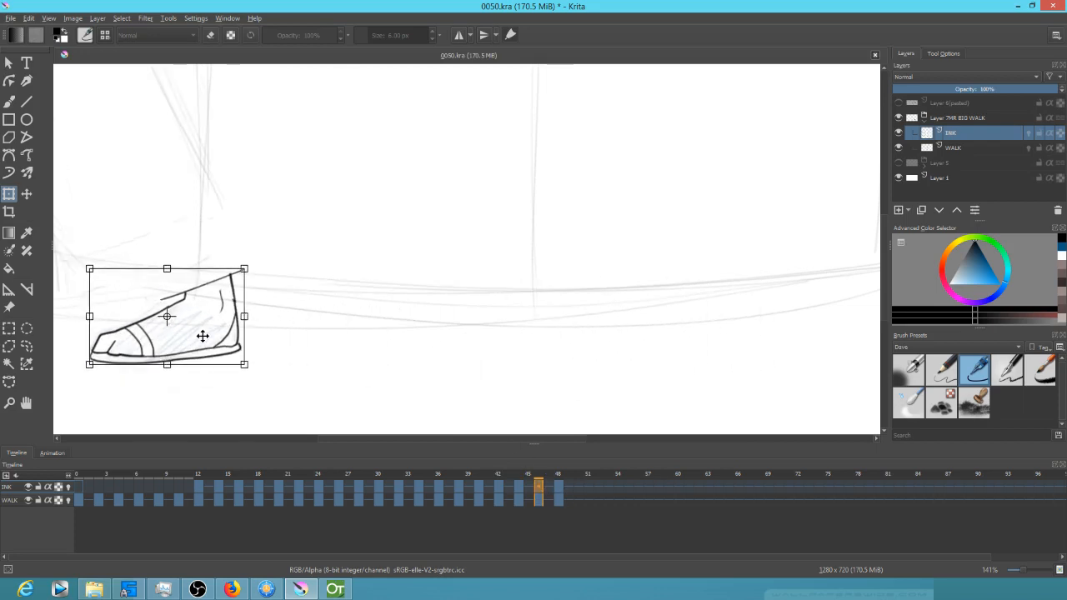
# On INK frame 48, move the copied foot onto the sketch and rotate it counterclockwise about the toe so the heel lifts
pyautogui.click(558, 487)
pyautogui.click(722, 333)
pyautogui.moveTo(722, 333); pyautogui.dragTo(216, 341)
pyautogui.moveTo(290, 384); pyautogui.dragTo(242, 303)
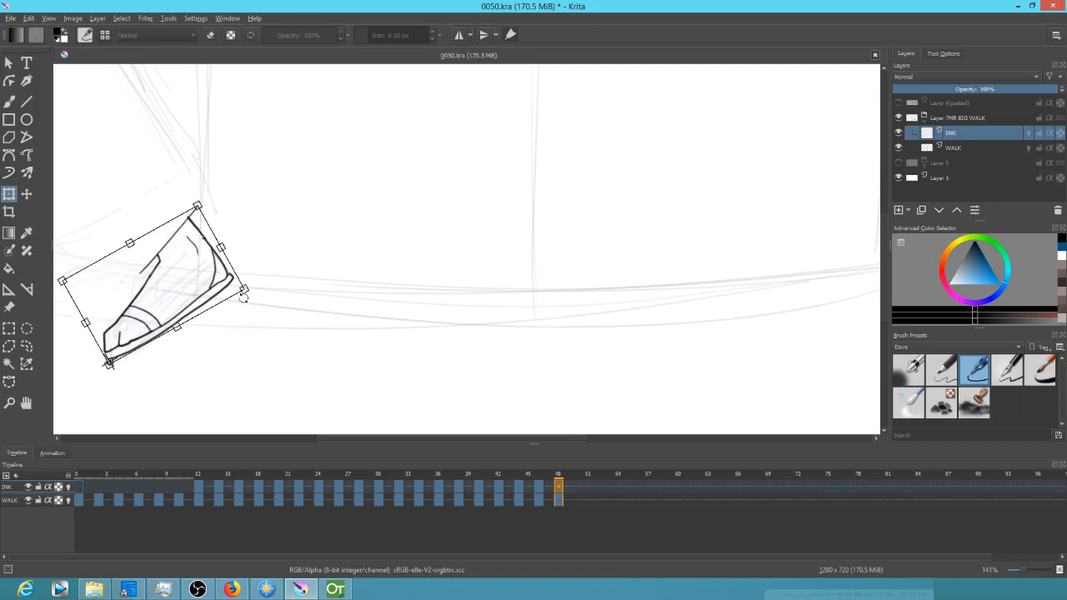
# Copy the full foot drawing from INK frame 12 to every second frame from 0 through 10
pyautogui.click(198, 491)
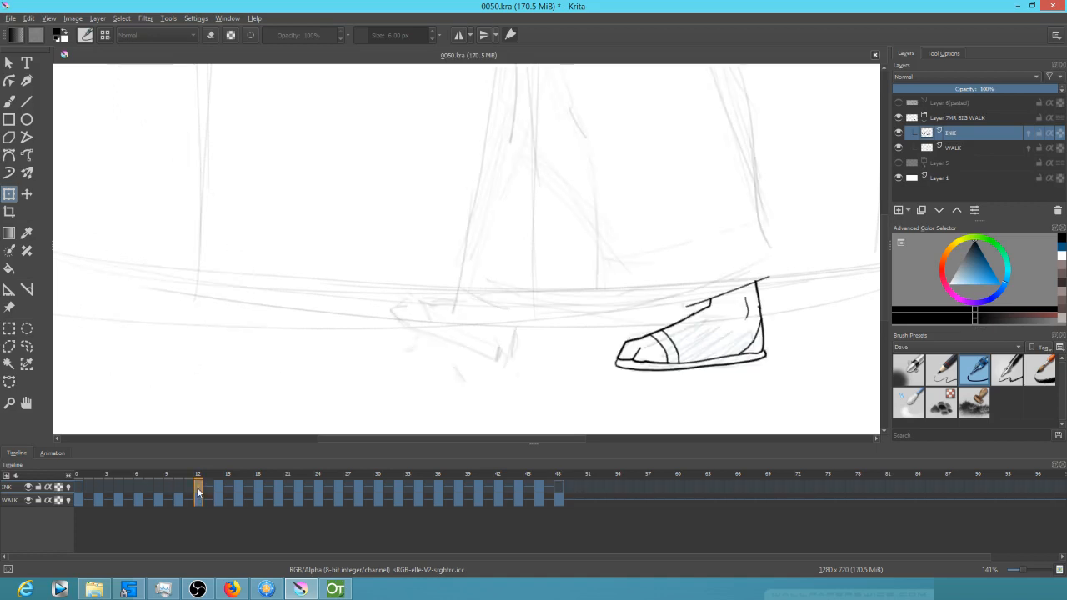
pyautogui.moveTo(196, 494); pyautogui.dragTo(83, 483)
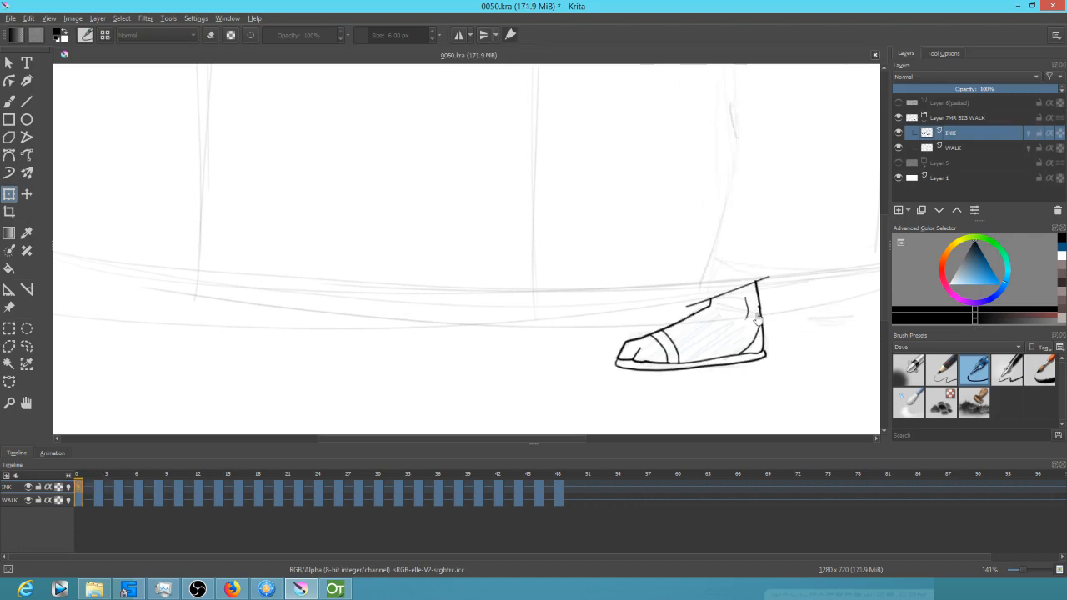
# On INK frame 0, fit the copied foot to the shaded sketch and rotate it clockwise so the toe rises slightly
pyautogui.moveTo(800, 314)
pyautogui.mouseDown()
pyautogui.moveTo(853, 364)
pyautogui.moveTo(795, 333)
pyautogui.mouseUp()
pyautogui.moveTo(738, 370); pyautogui.dragTo(748, 372)
pyautogui.press('Return')
# On INK frame 8, move the copied foot slightly onto the shaded sketch and tilt it a little clockwise
pyautogui.press('.')
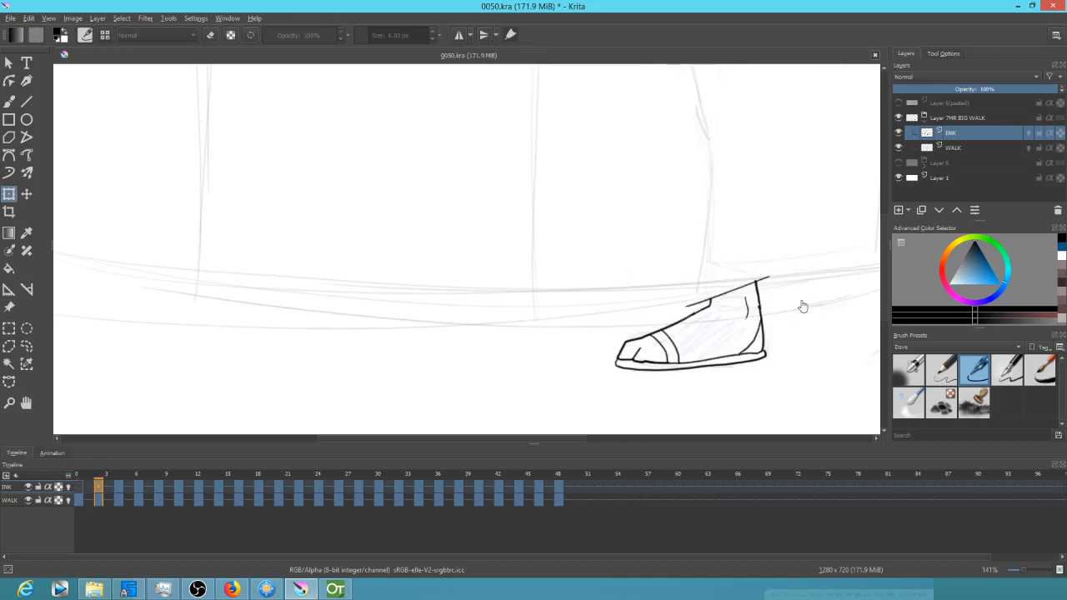
pyautogui.press('.')
pyautogui.press('.')
pyautogui.press('.')
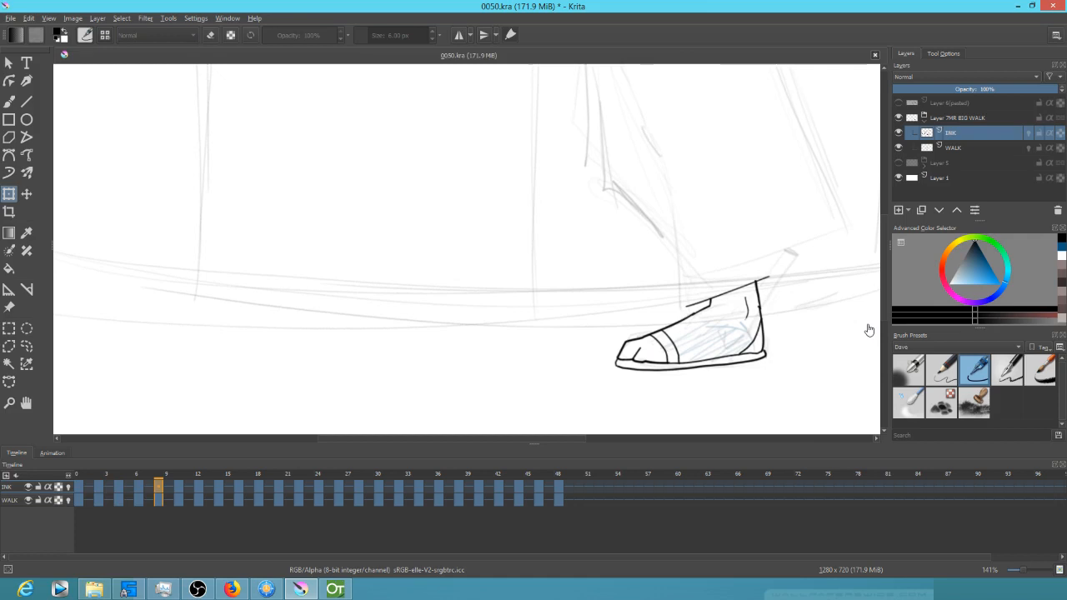
pyautogui.click(748, 343)
pyautogui.moveTo(728, 347)
pyautogui.mouseDown()
pyautogui.moveTo(812, 445)
pyautogui.moveTo(719, 346)
pyautogui.mouseUp()
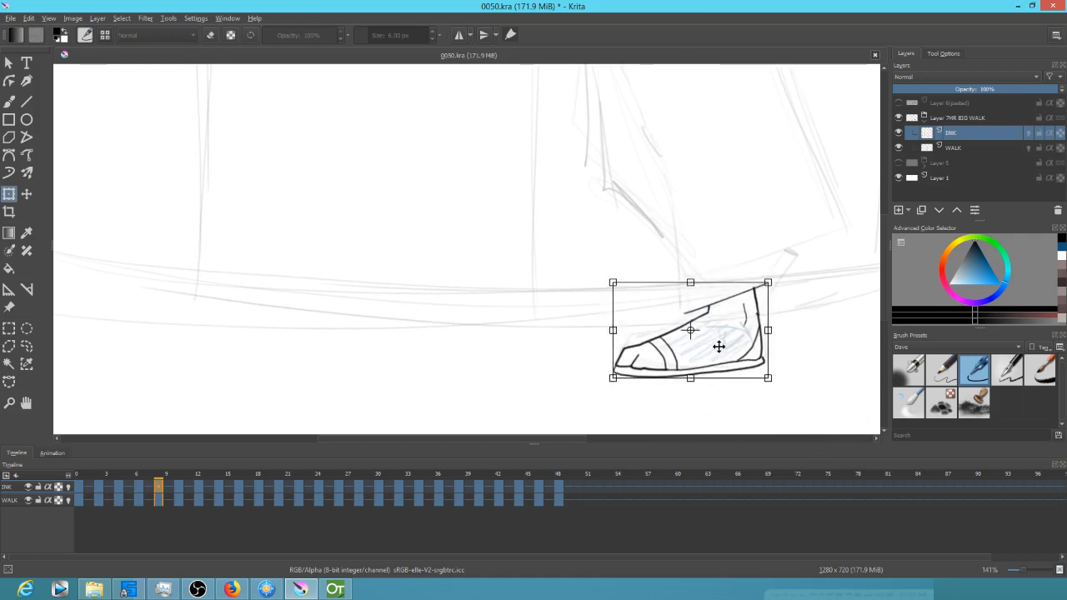
pyautogui.moveTo(795, 348)
pyautogui.mouseDown()
pyautogui.moveTo(788, 364)
pyautogui.moveTo(732, 353)
pyautogui.mouseUp()
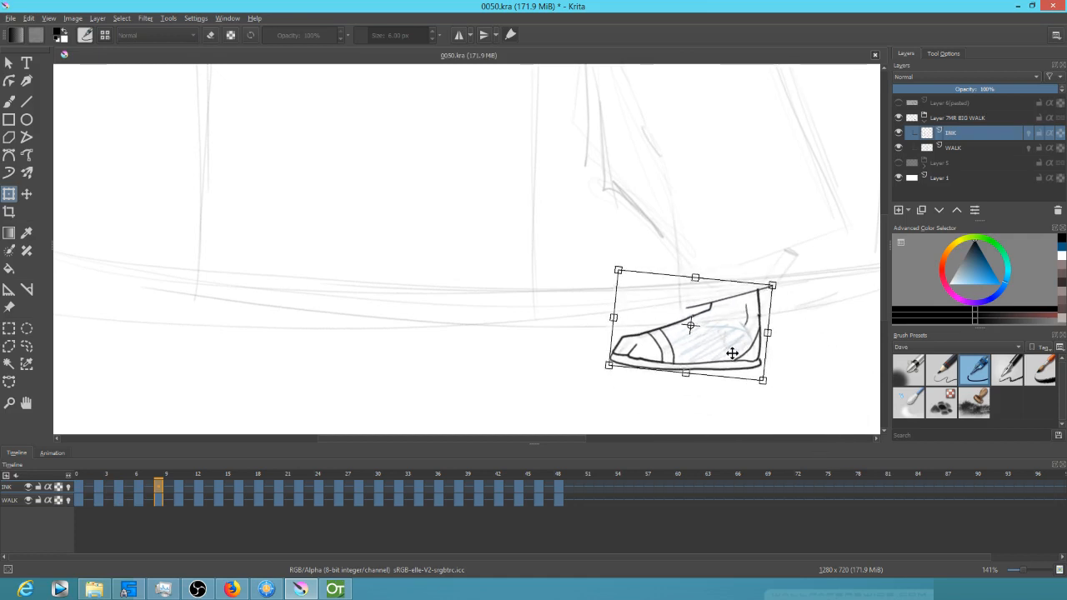
# Step through the frames following frame 8 and play the animation from frame 0 to check the inked foot's motion
pyautogui.press('.')
pyautogui.press('.')
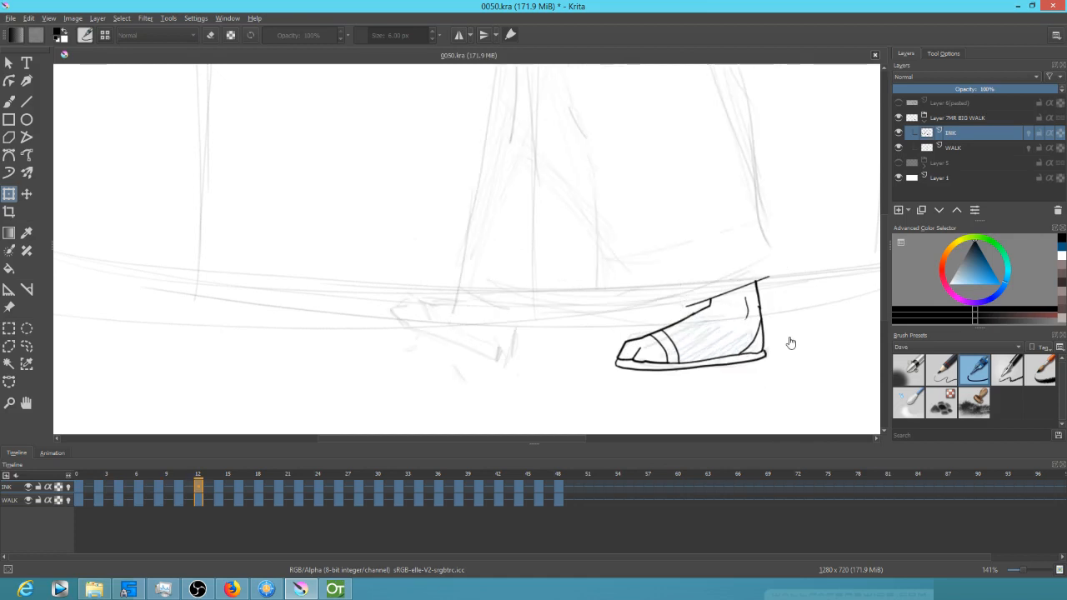
pyautogui.press('.')
pyautogui.press('.')
pyautogui.press('.')
pyautogui.press('.')
pyautogui.press('.')
pyautogui.press('.')
pyautogui.press('.')
pyautogui.press('.')
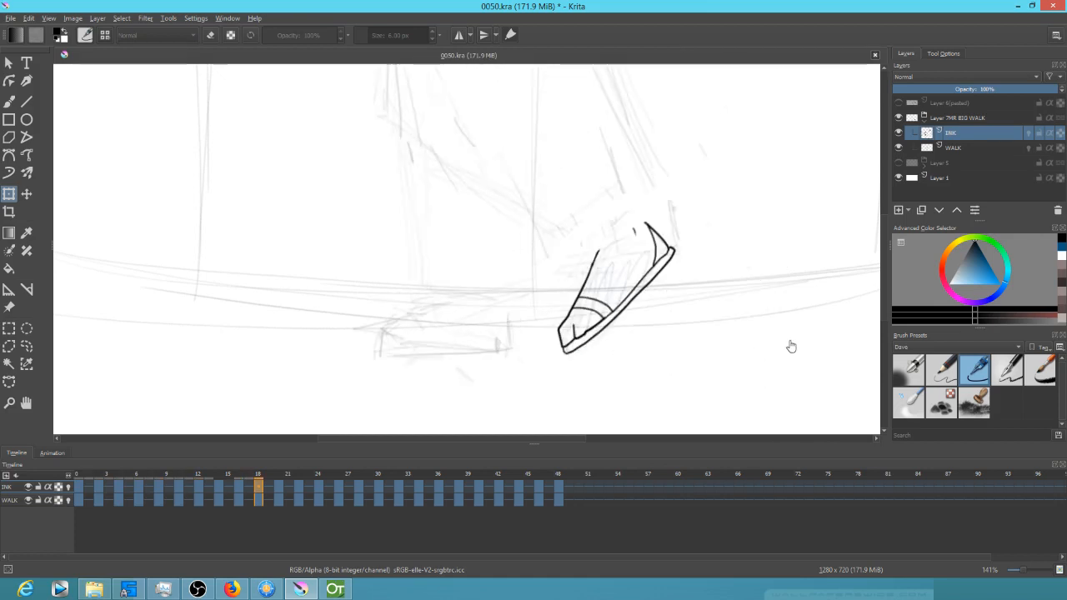
pyautogui.press('.')
pyautogui.press('.')
pyautogui.press(',')
pyautogui.press(',')
pyautogui.press(',')
pyautogui.press(',')
pyautogui.scroll(-4, 634, 297)
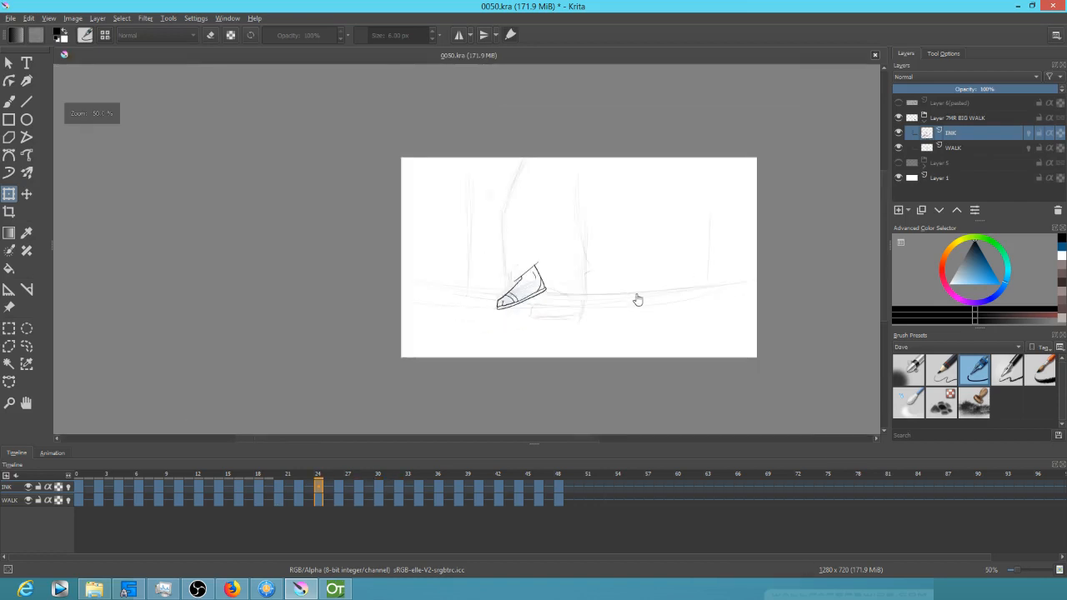
pyautogui.scroll(3, 622, 281)
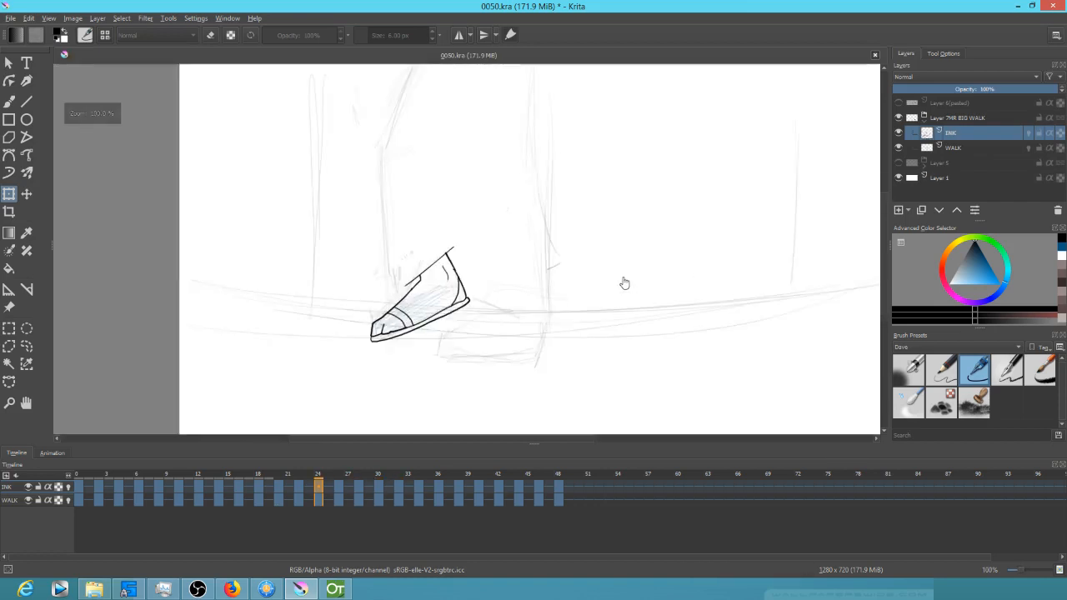
pyautogui.click(82, 486)
pyautogui.press('space')
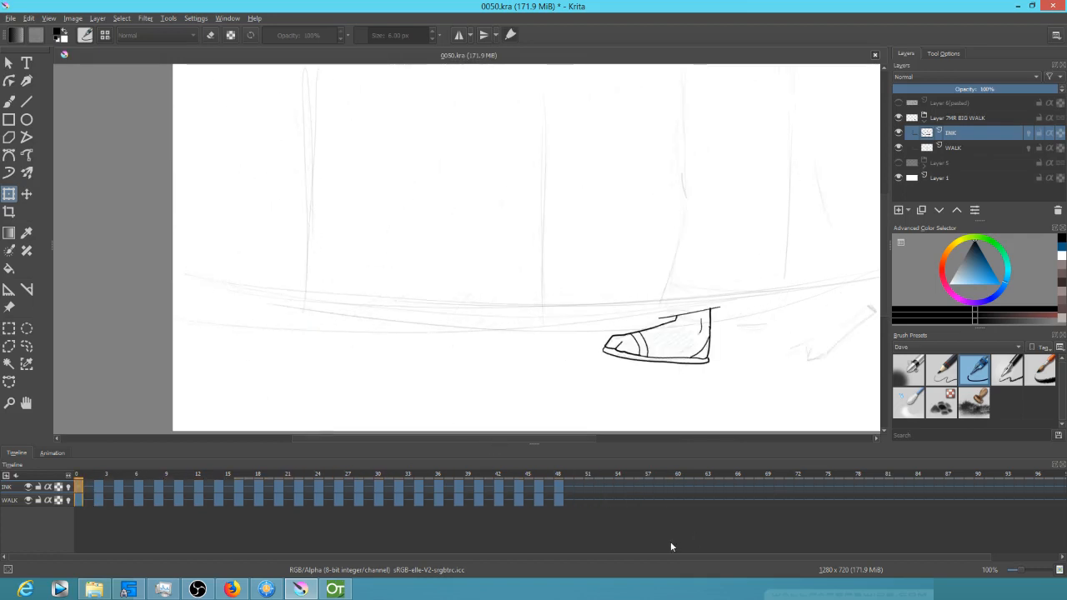
# Compare the foot across frames 0 through 8 and remove the INK keyframe at frame 8
pyautogui.moveTo(89, 486)
pyautogui.mouseDown()
pyautogui.moveTo(188, 487)
pyautogui.moveTo(158, 488)
pyautogui.mouseUp()
pyautogui.rightClick(158, 490)
pyautogui.press('Escape')
pyautogui.click(159, 490)
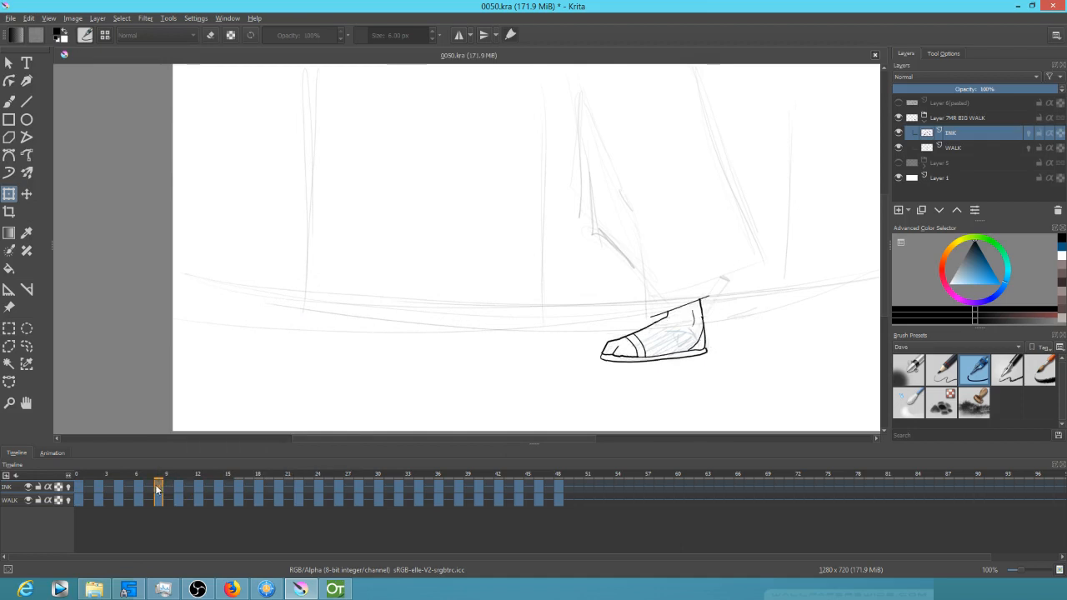
pyautogui.press('space')
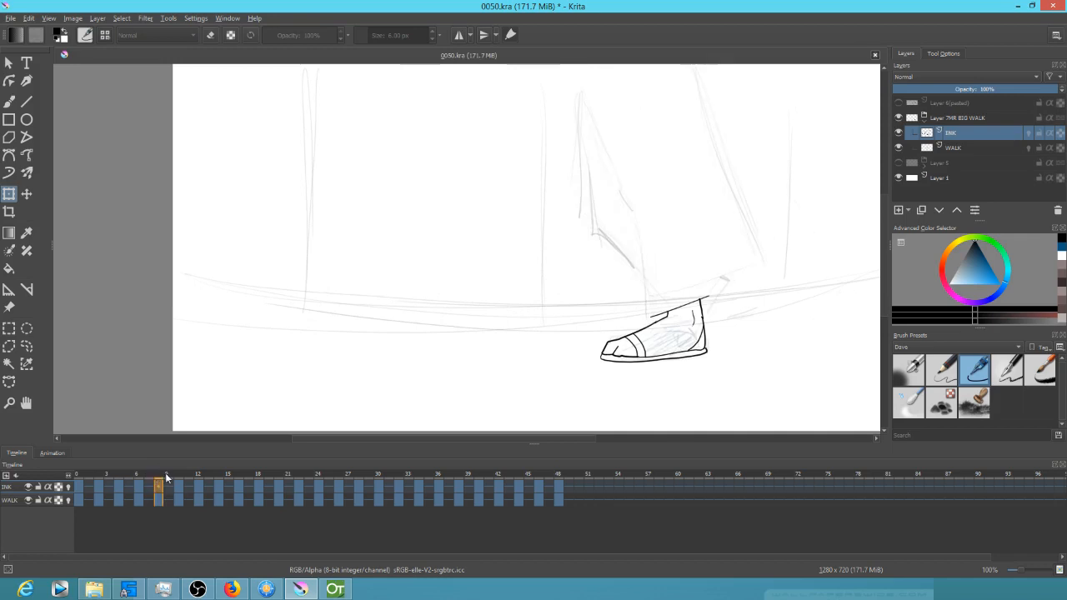
# Compare the foot on INK frames 34 through 38 and remove the keyframe at frame 36
pyautogui.moveTo(393, 482)
pyautogui.mouseDown()
pyautogui.moveTo(443, 482)
pyautogui.moveTo(436, 492)
pyautogui.mouseUp()
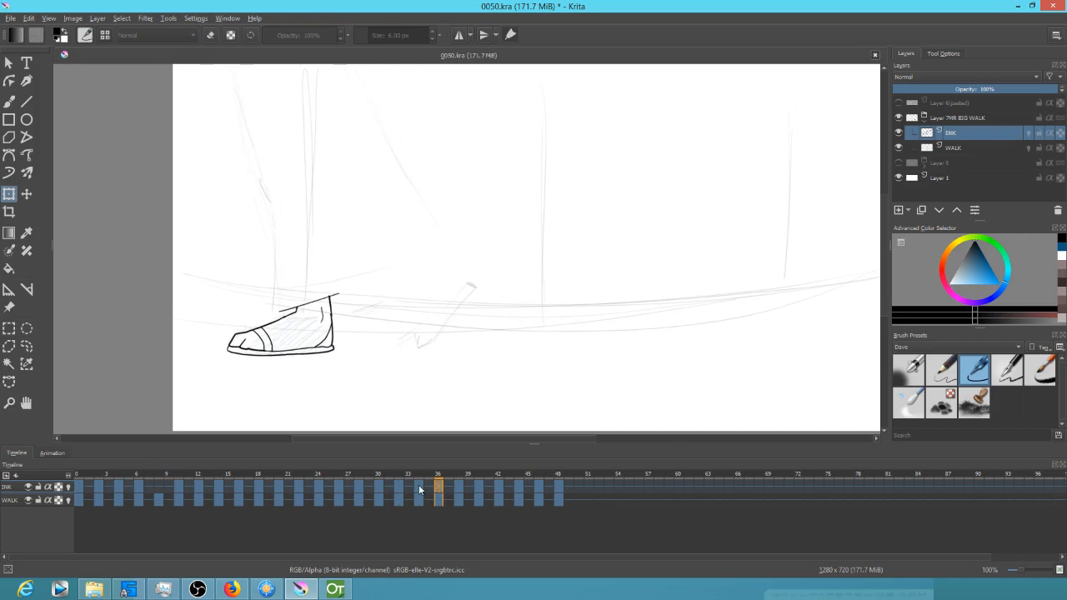
pyautogui.click(418, 490)
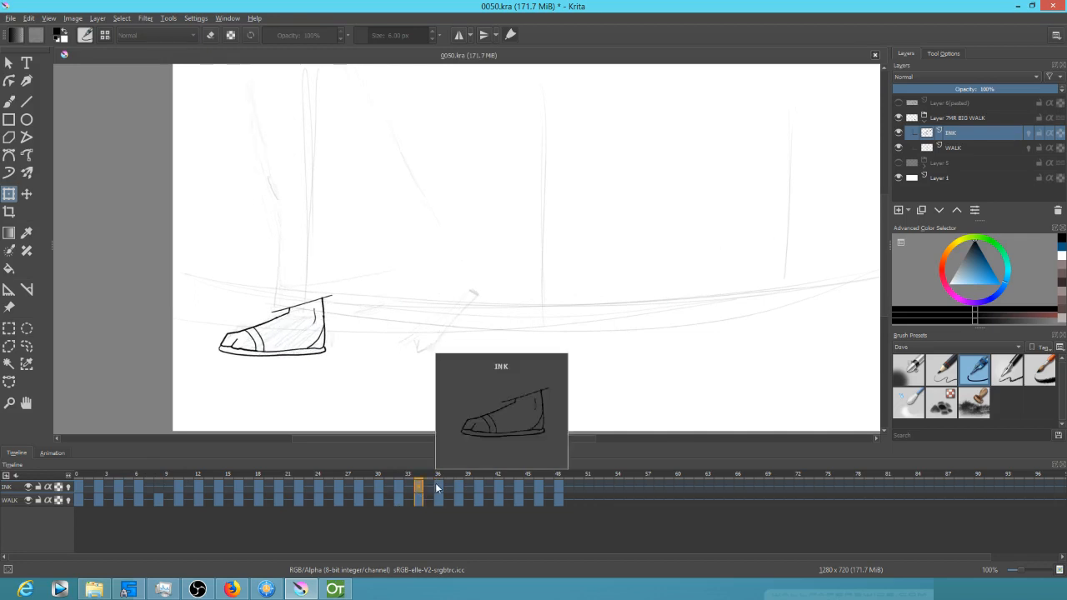
pyautogui.click(439, 490)
pyautogui.click(459, 491)
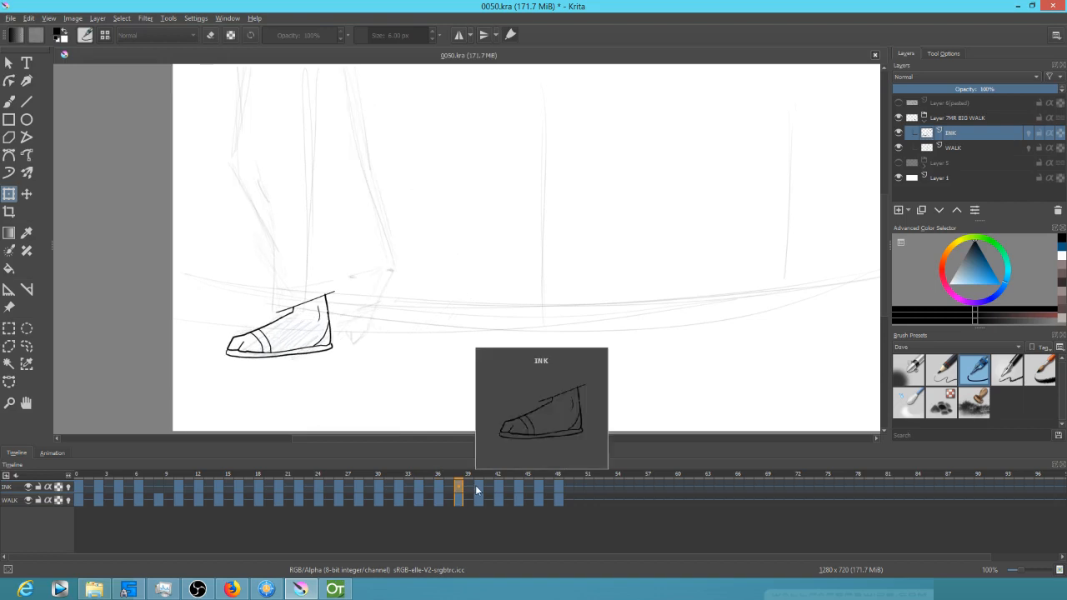
pyautogui.click(439, 489)
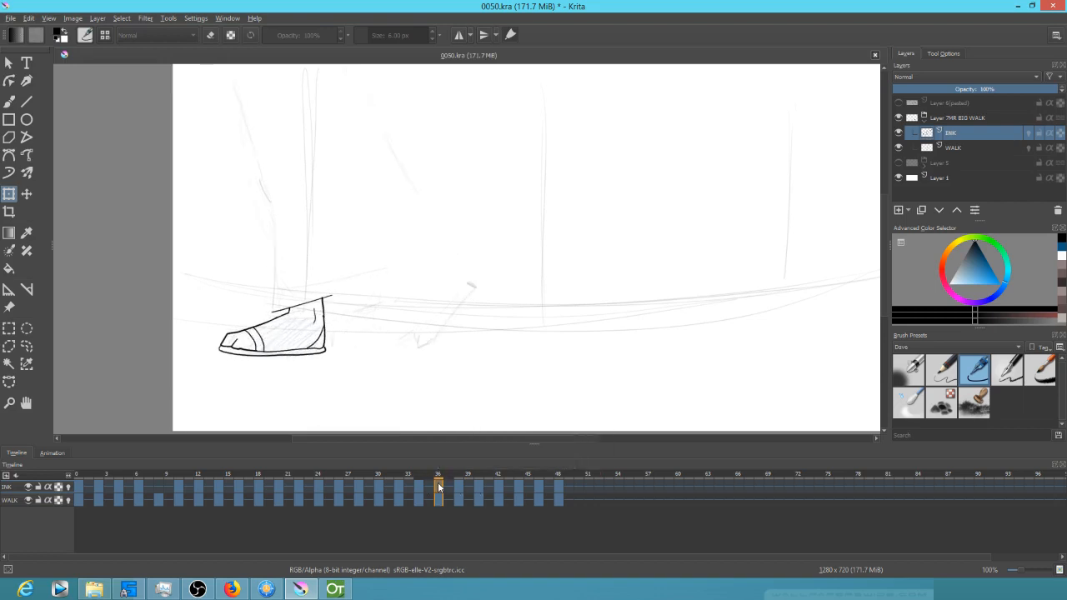
# Recheck the foot between frames 34 and 38 and remove the INK keyframe at frame 38
pyautogui.moveTo(397, 481)
pyautogui.mouseDown()
pyautogui.moveTo(466, 481)
pyautogui.moveTo(431, 480)
pyautogui.moveTo(456, 482)
pyautogui.mouseUp()
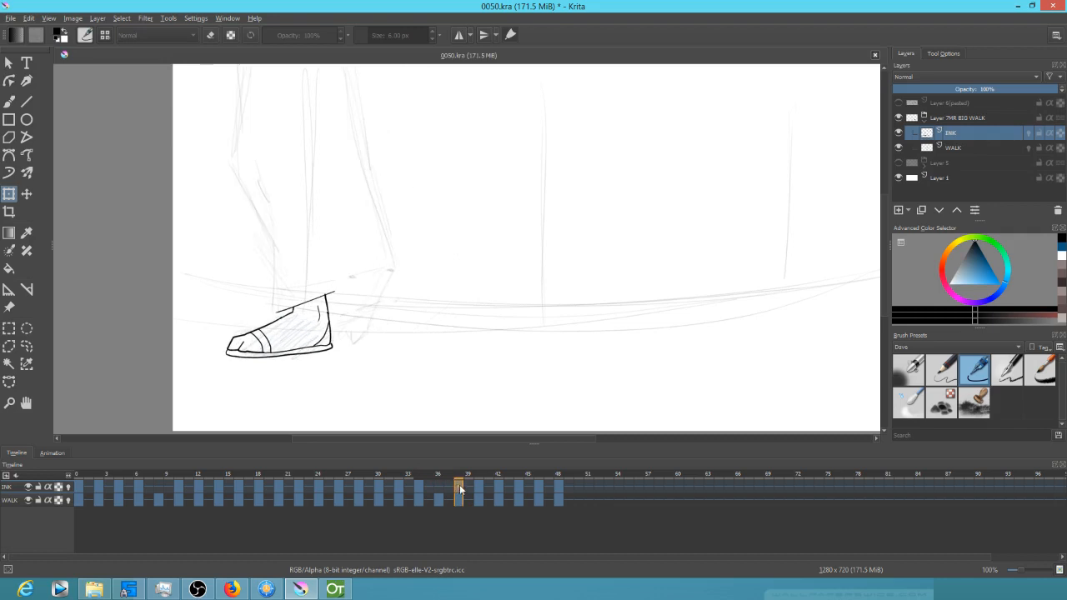
pyautogui.click(419, 492)
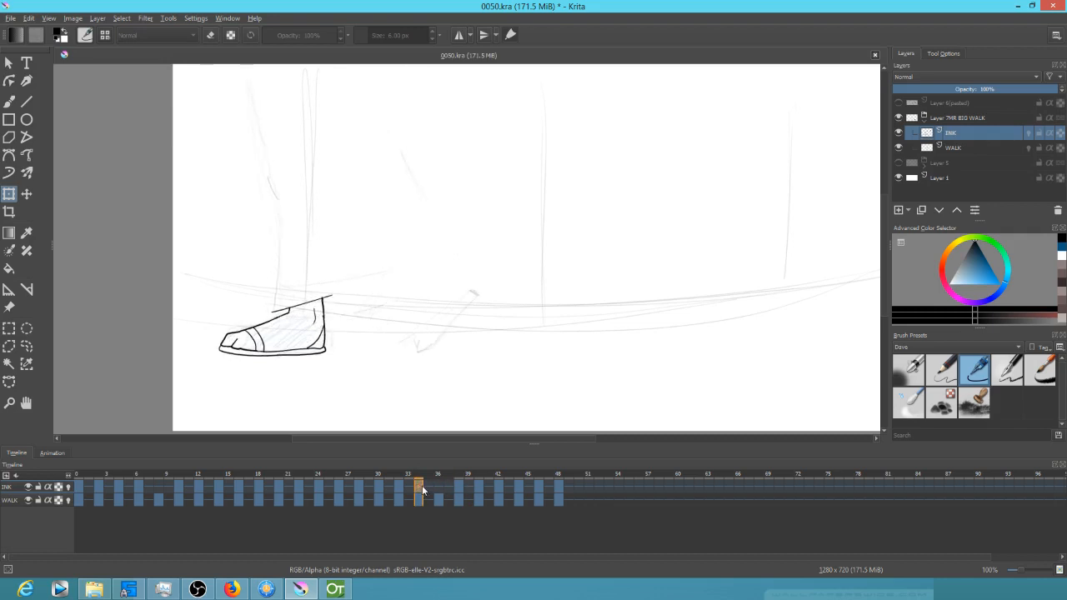
pyautogui.click(459, 489)
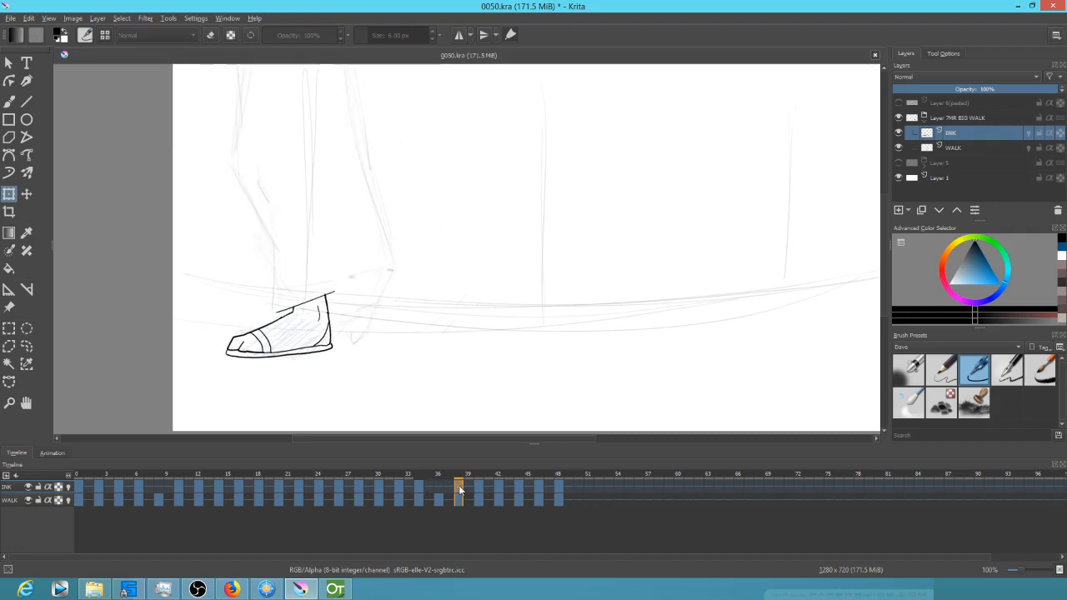
pyautogui.click(417, 487)
pyautogui.moveTo(375, 473)
pyautogui.mouseDown()
pyautogui.moveTo(377, 483)
pyautogui.moveTo(506, 484)
pyautogui.mouseUp()
pyautogui.moveTo(528, 484); pyautogui.dragTo(538, 485)
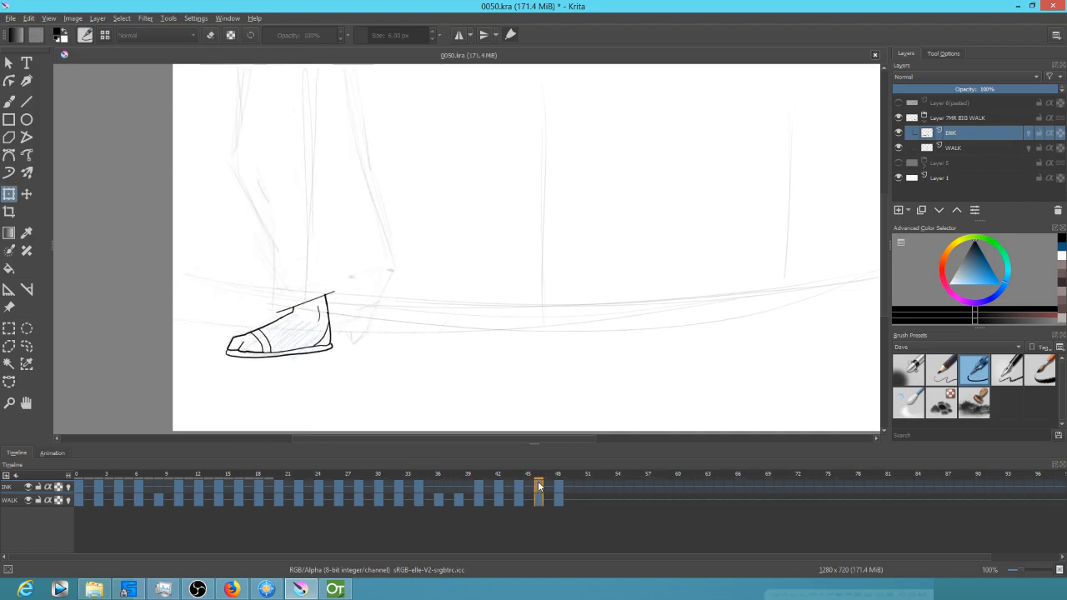
# Remove the INK keyframes from frame 40 through 46 and play the animation from frame 0
pyautogui.click(483, 488)
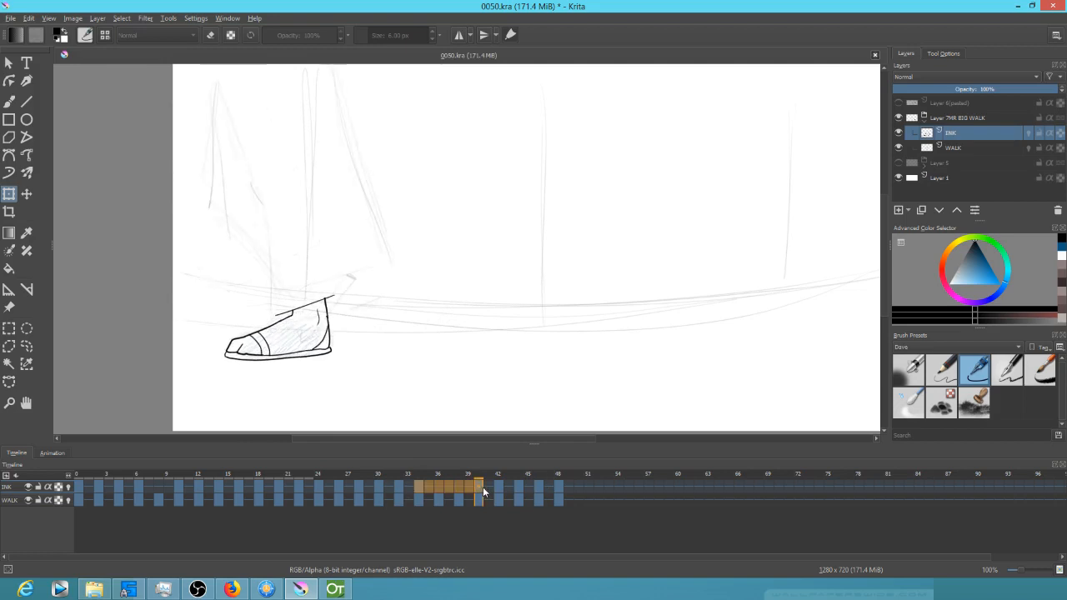
pyautogui.keyDown('shift'); pyautogui.click(537, 487); pyautogui.keyUp('shift')
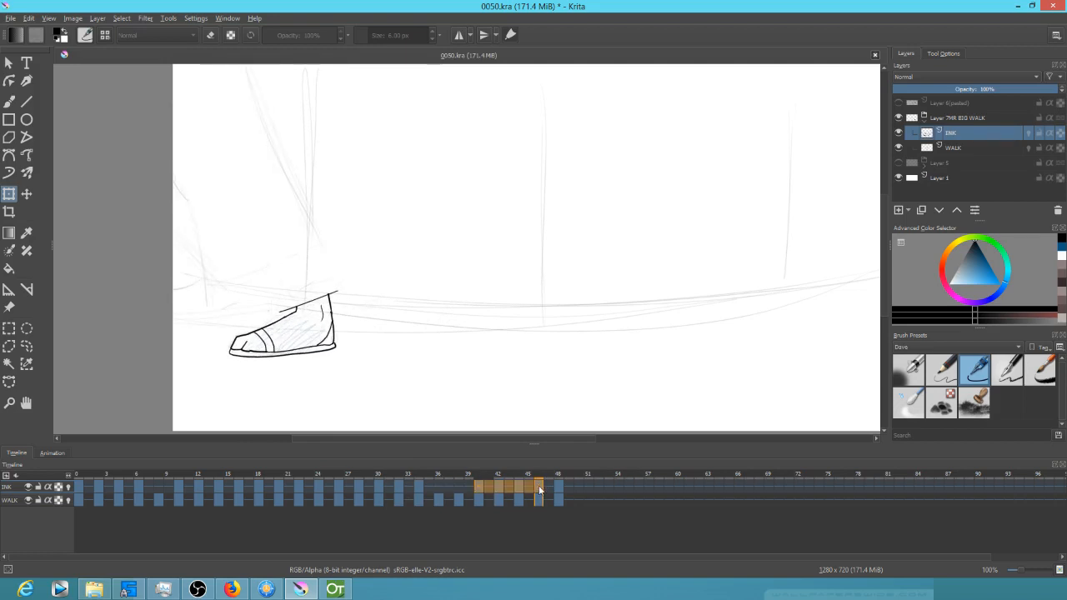
pyautogui.click(78, 486)
pyautogui.press('space')
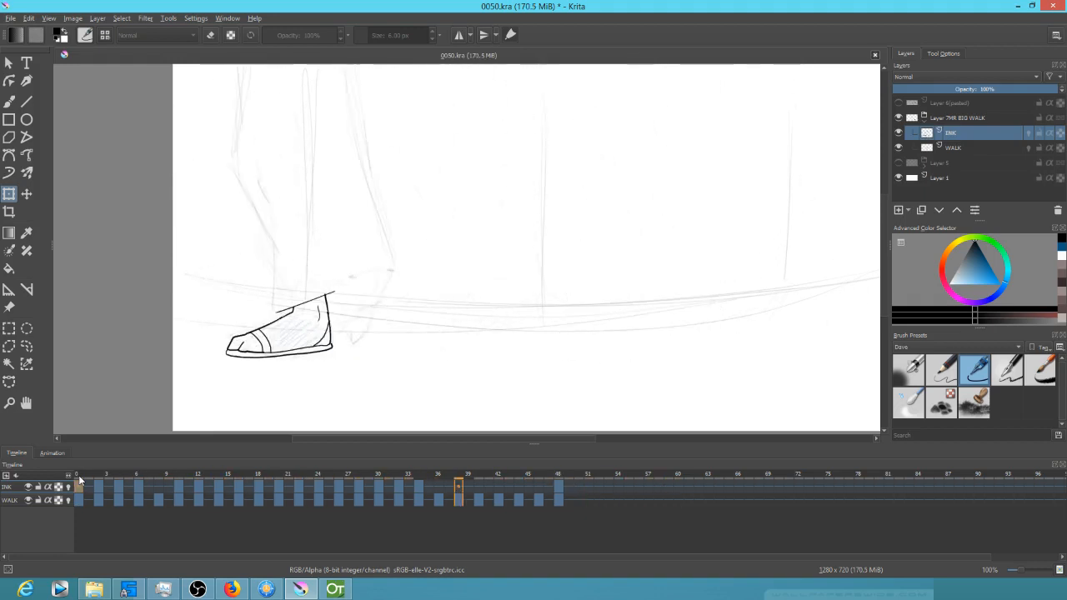
pyautogui.press('space')
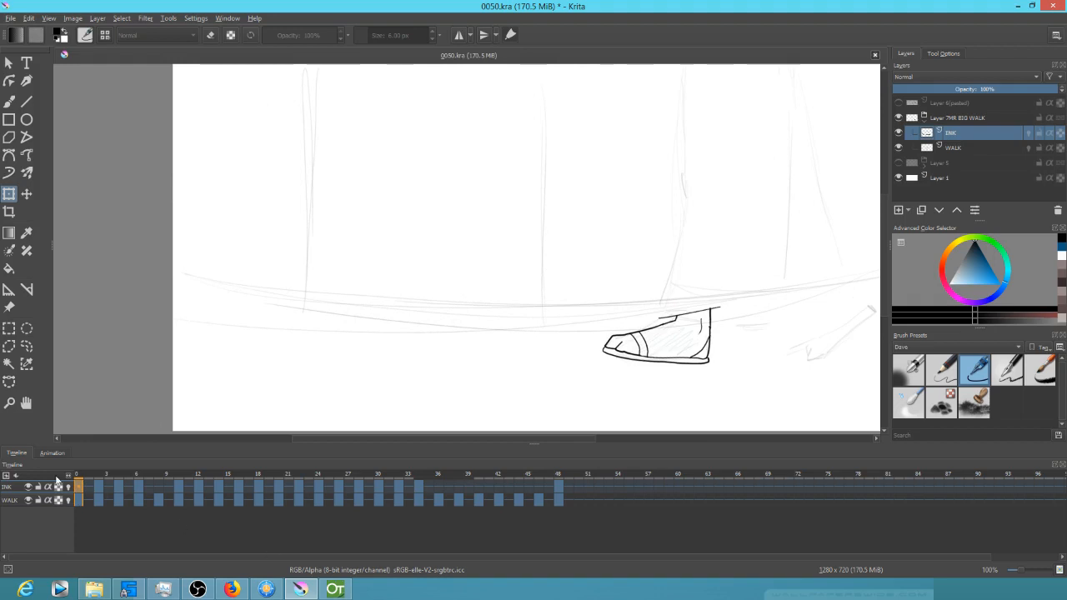
# Add a new animation layer above INK and name it INK RIGHT FOOT
pyautogui.rightClick(10, 492)
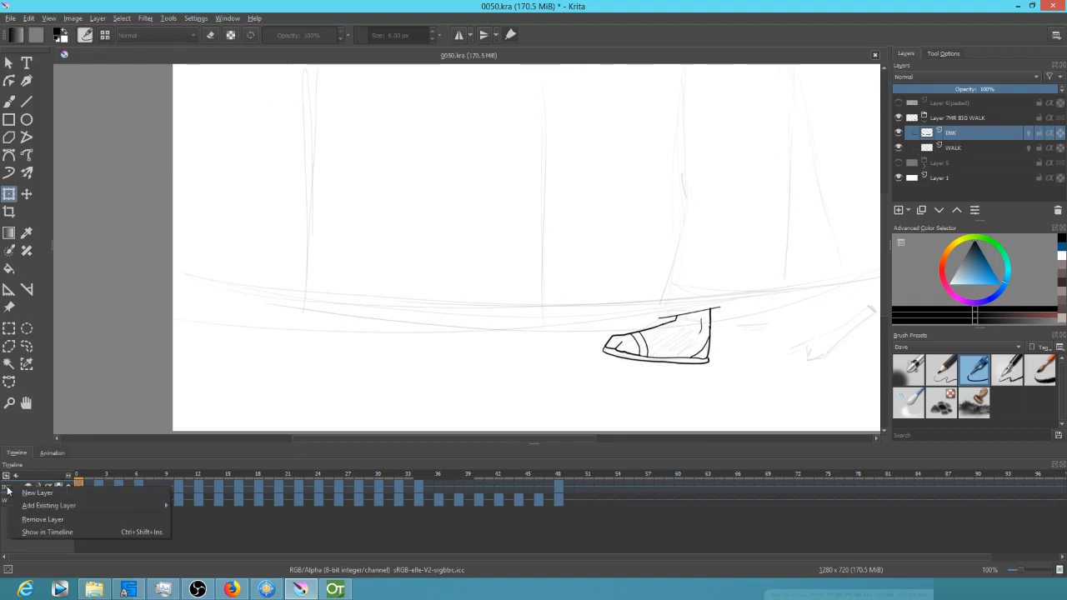
pyautogui.click(9, 491)
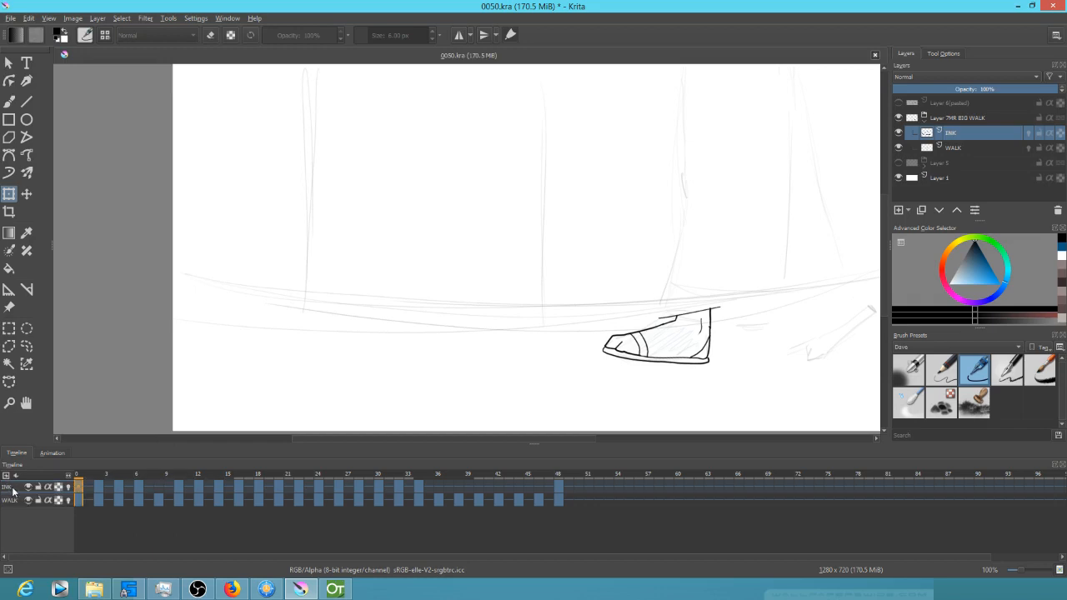
pyautogui.rightClick(7, 480)
pyautogui.moveTo(46, 491)
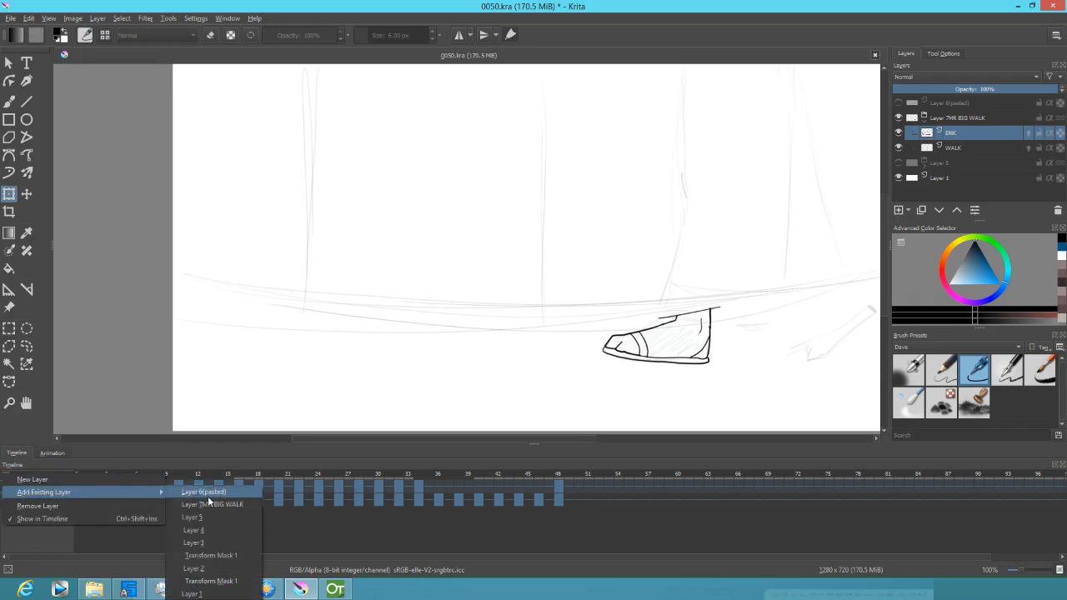
pyautogui.click(33, 480)
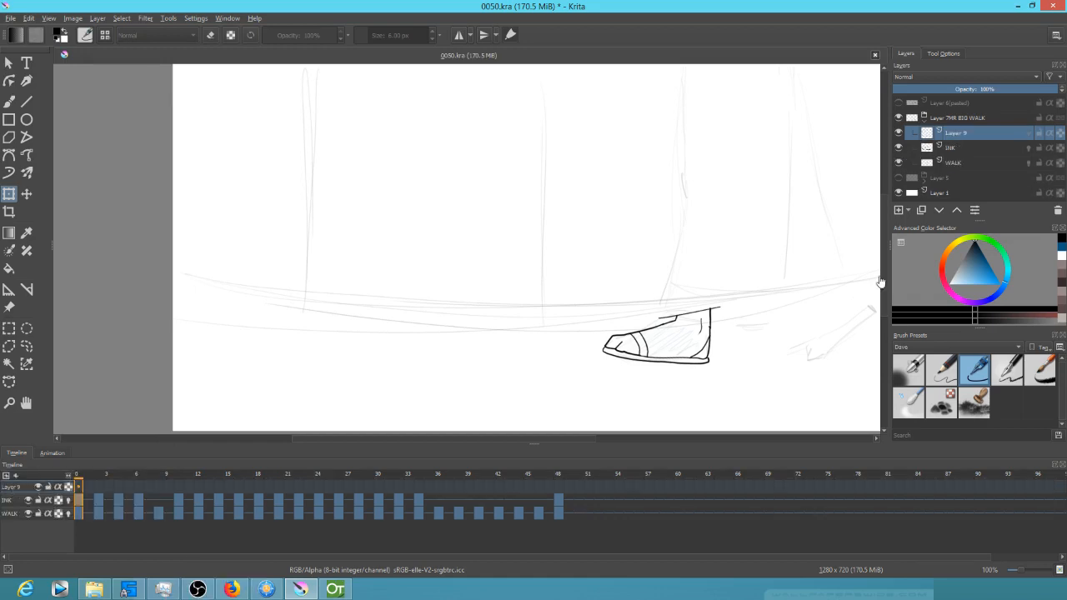
pyautogui.doubleClick(965, 134)
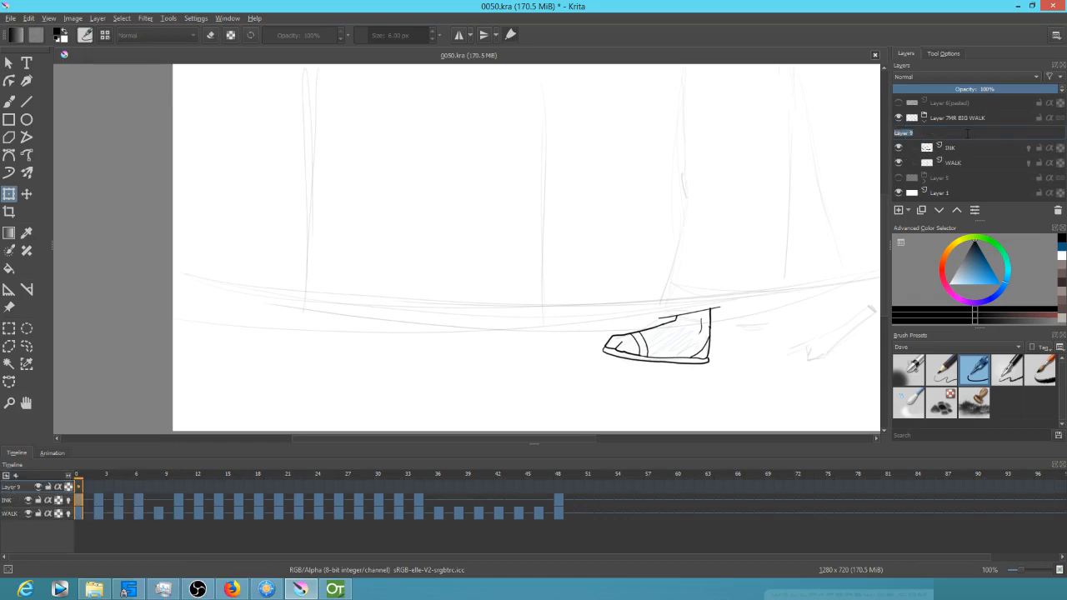
pyautogui.press('BackSpace')
pyautogui.press('Return')
# Rename the INK layer as INK LEFT FOOT
pyautogui.doubleClick(956, 148)
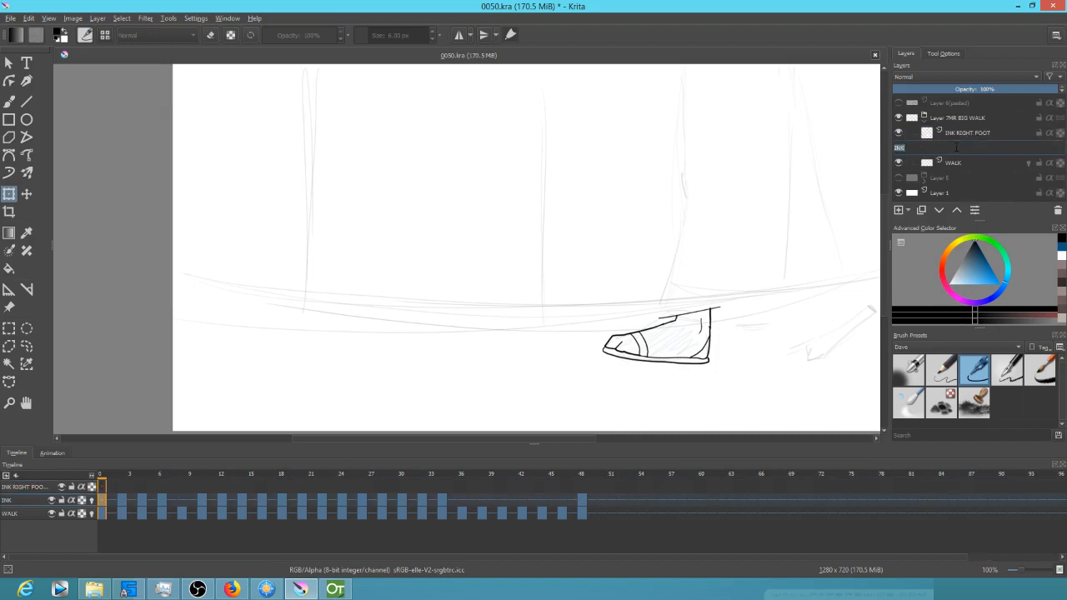
pyautogui.press('End')
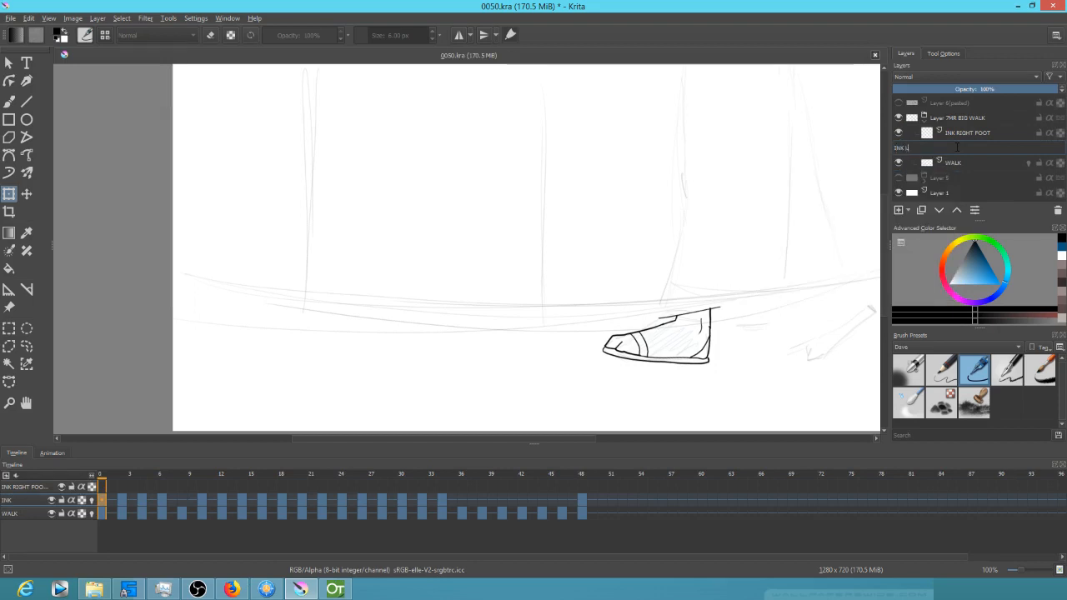
pyautogui.write('LEFT FOOT')
pyautogui.press('Return')
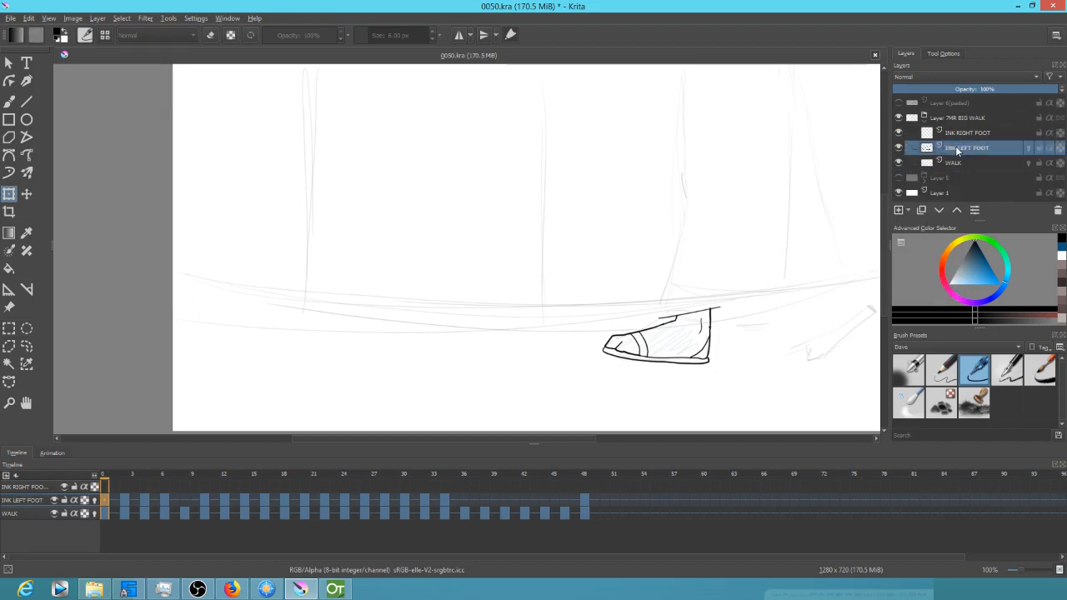
# At frame 10 of INK RIGHT FOOT, ink the raised right foot's top, toe, underside and heel over the rough sketch
pyautogui.click(976, 134)
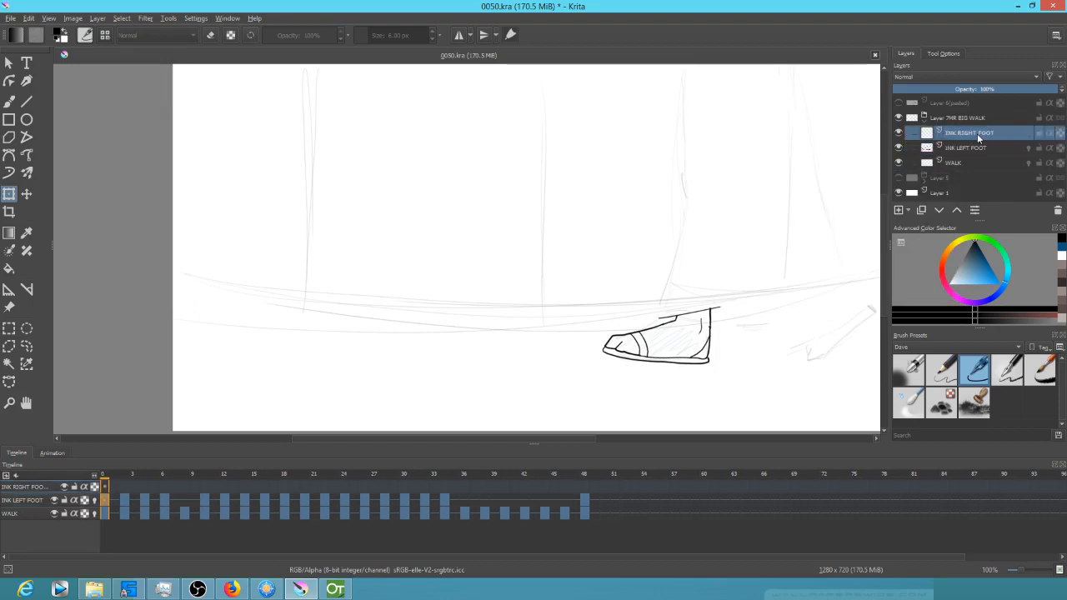
pyautogui.click(104, 486)
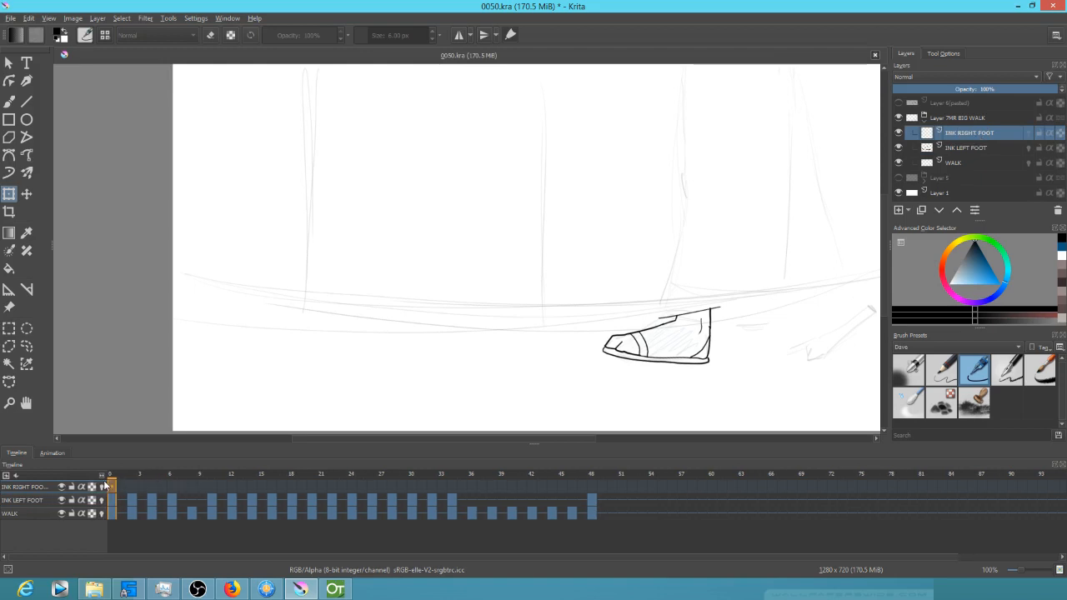
pyautogui.moveTo(129, 487)
pyautogui.mouseDown()
pyautogui.moveTo(261, 498)
pyautogui.moveTo(211, 495)
pyautogui.mouseUp()
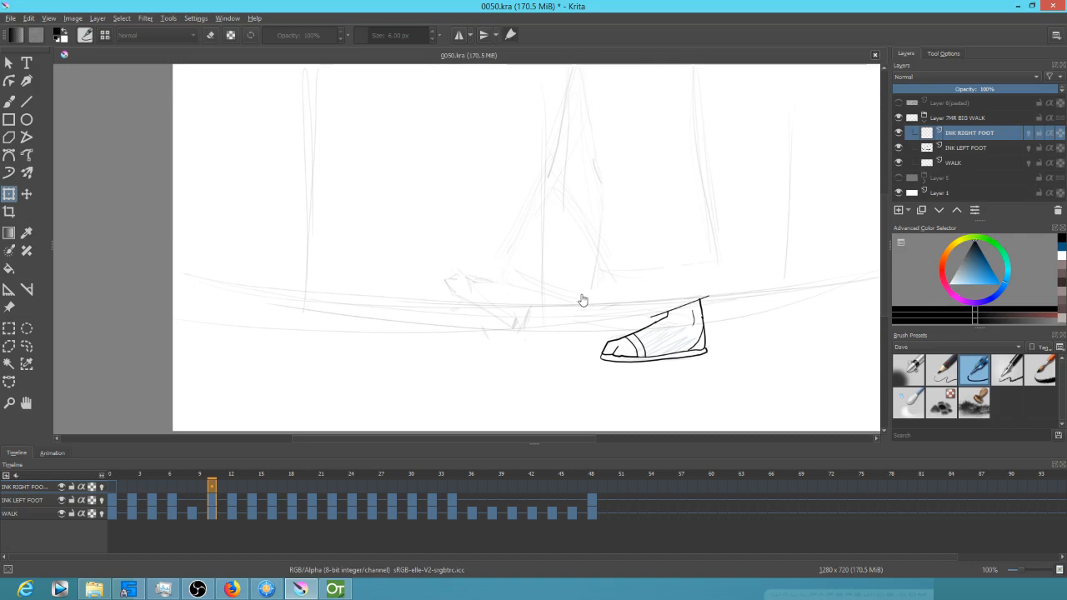
pyautogui.press('b')
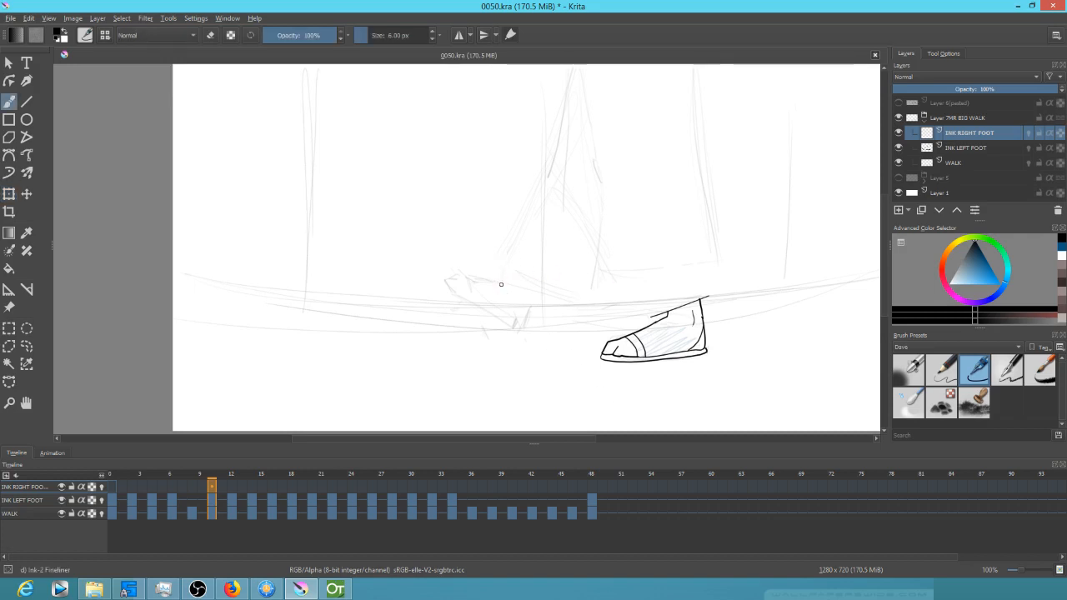
pyautogui.moveTo(475, 282); pyautogui.dragTo(464, 281)
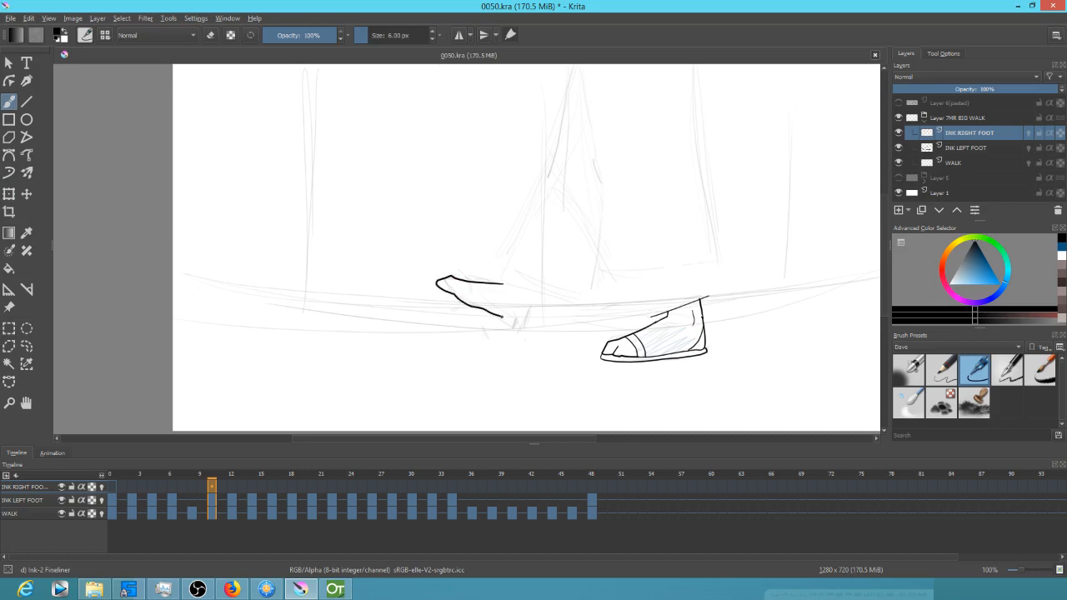
pyautogui.moveTo(502, 316)
pyautogui.mouseDown()
pyautogui.moveTo(526, 328)
pyautogui.moveTo(546, 298)
pyautogui.mouseUp()
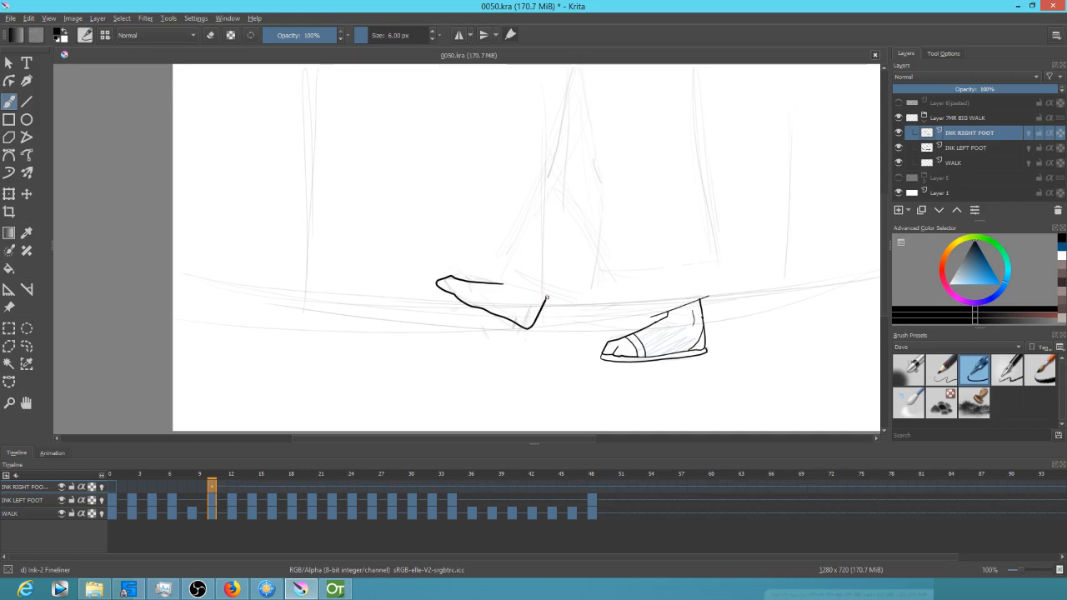
# Ink the outer edge of the right toe tip and try a freehand line for the lower edge of the sole
pyautogui.scroll(5, 470, 300)
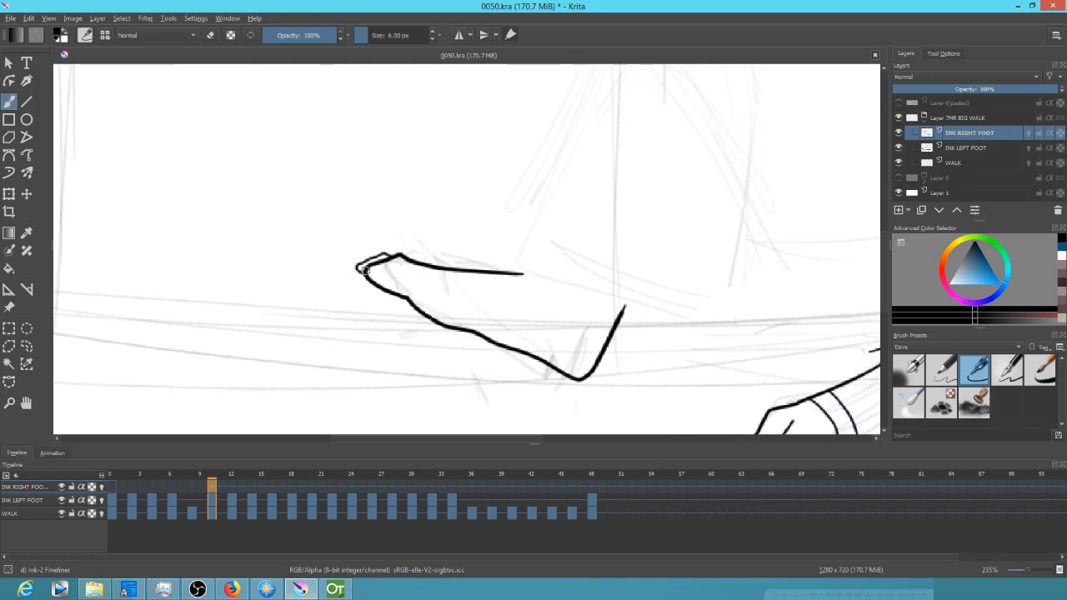
pyautogui.moveTo(631, 317)
pyautogui.mouseDown()
pyautogui.moveTo(608, 248)
pyautogui.moveTo(529, 263)
pyautogui.mouseUp()
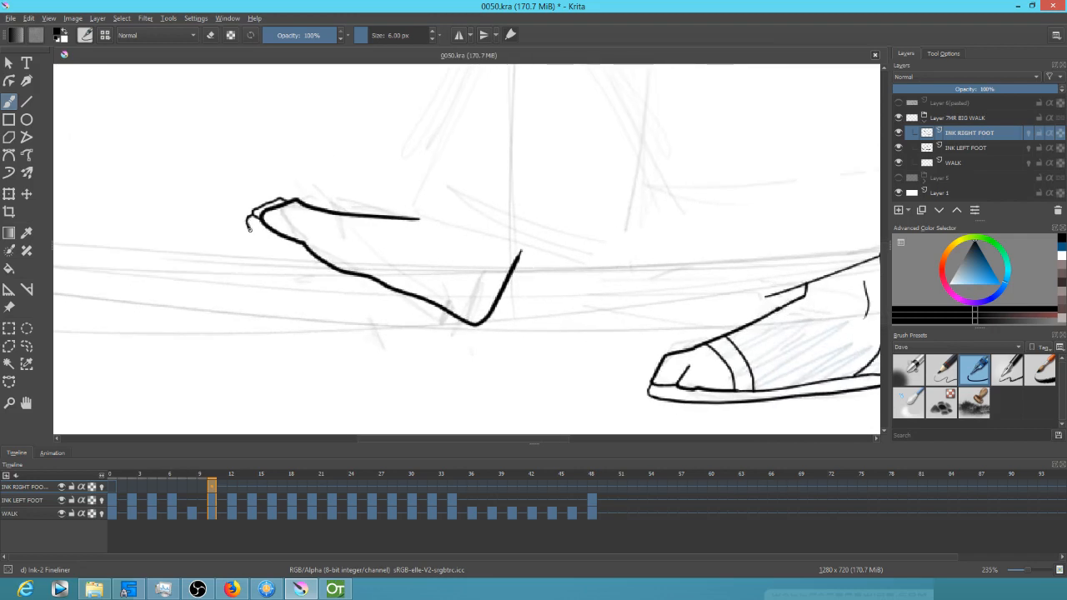
pyautogui.moveTo(261, 241)
pyautogui.mouseDown()
pyautogui.moveTo(322, 281)
pyautogui.moveTo(473, 334)
pyautogui.mouseUp()
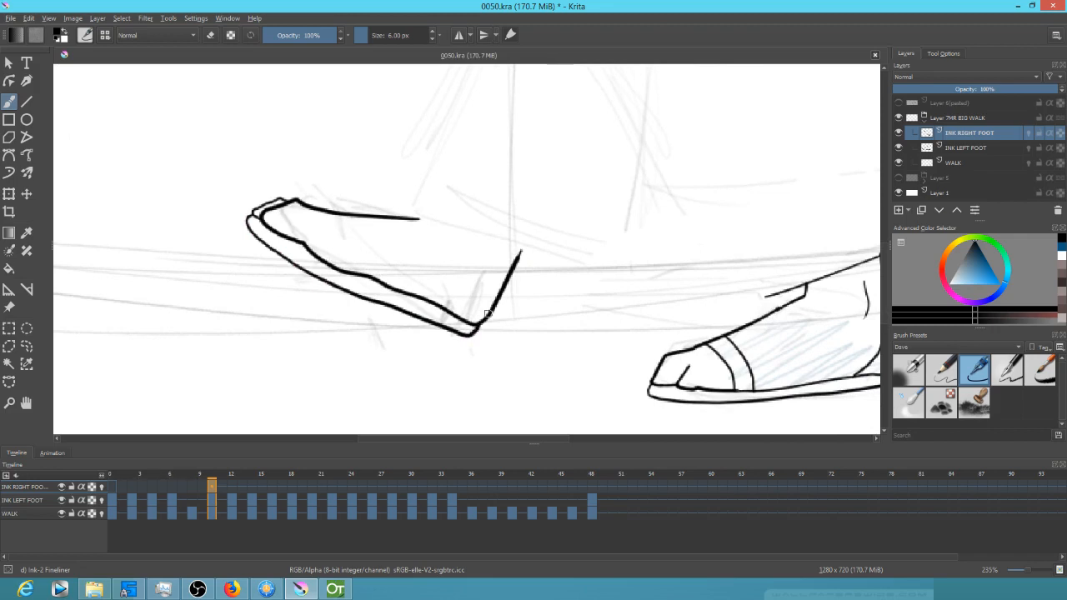
pyautogui.hotkey('ctrl', 'z')
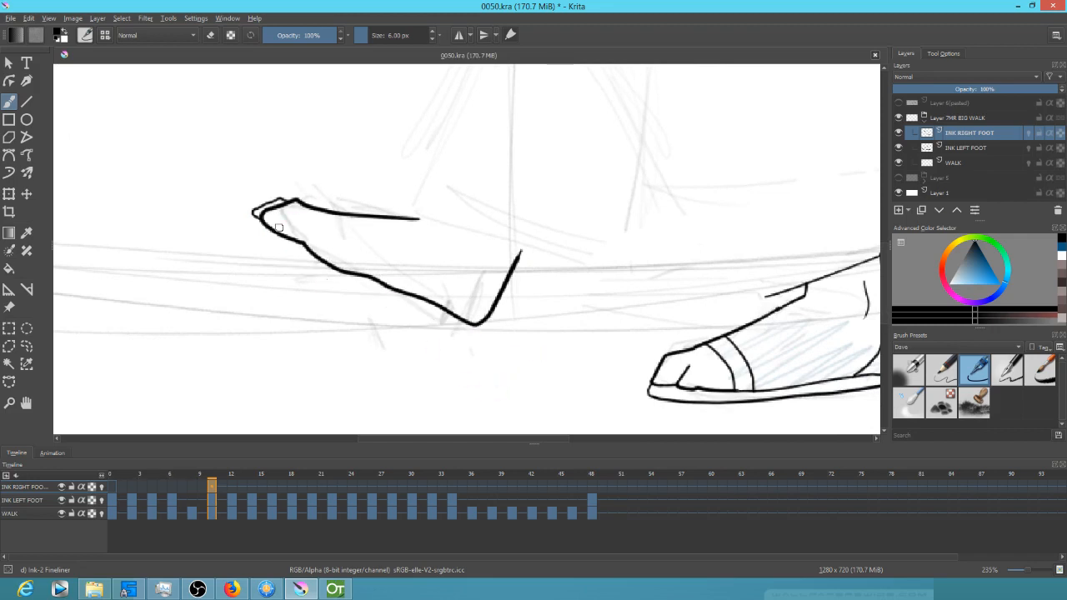
# Draw the lower edge of the right foot's sole from toe to heel as a polyline with a 3 px brush
pyautogui.click(29, 139)
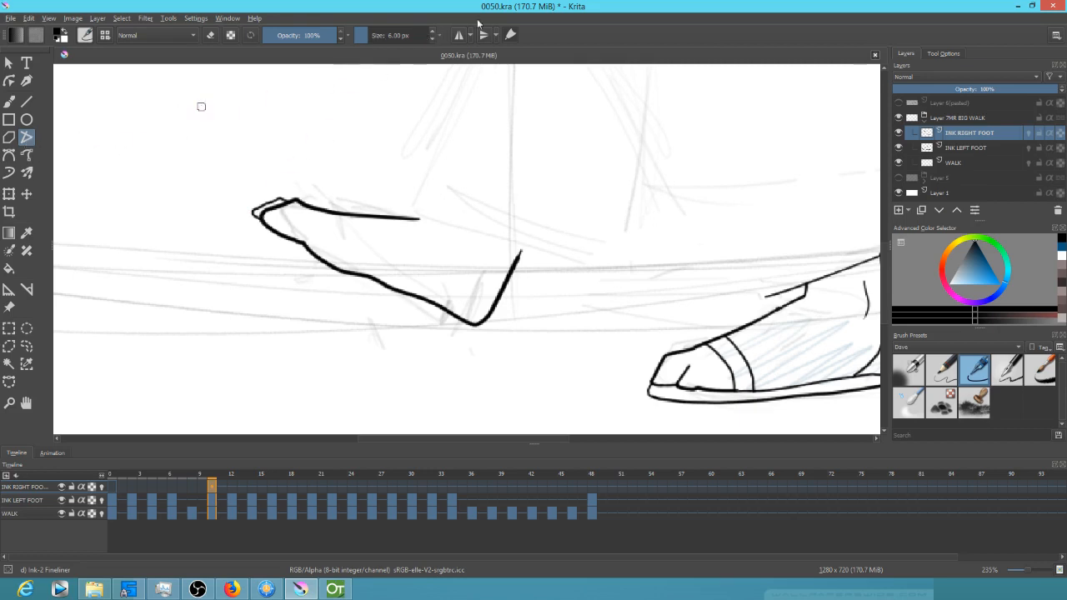
pyautogui.click(432, 39)
pyautogui.click(433, 39)
pyautogui.click(433, 39)
pyautogui.click(253, 218)
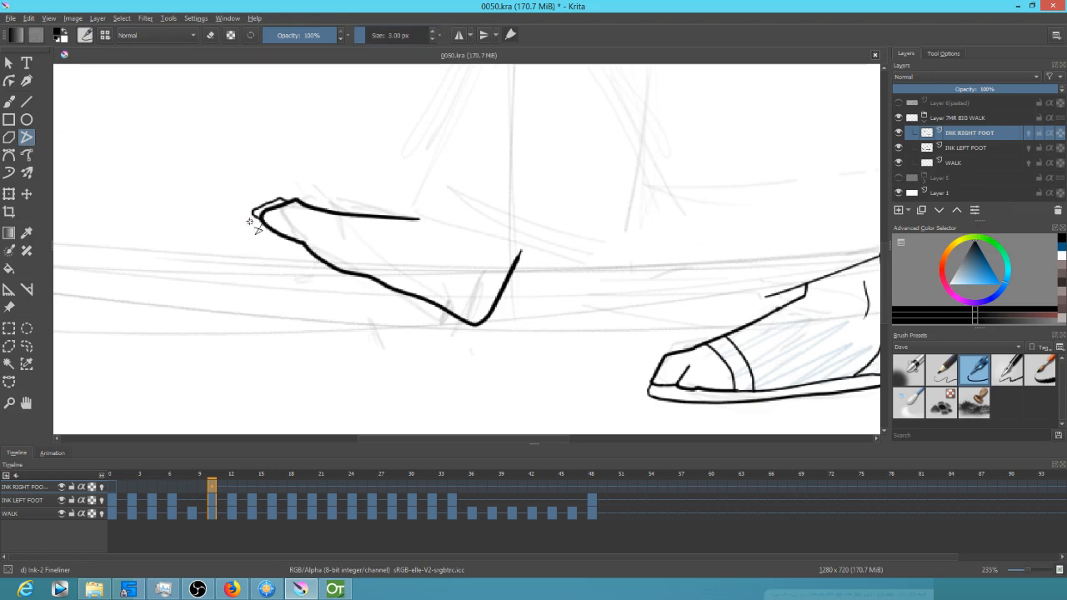
pyautogui.click(241, 223)
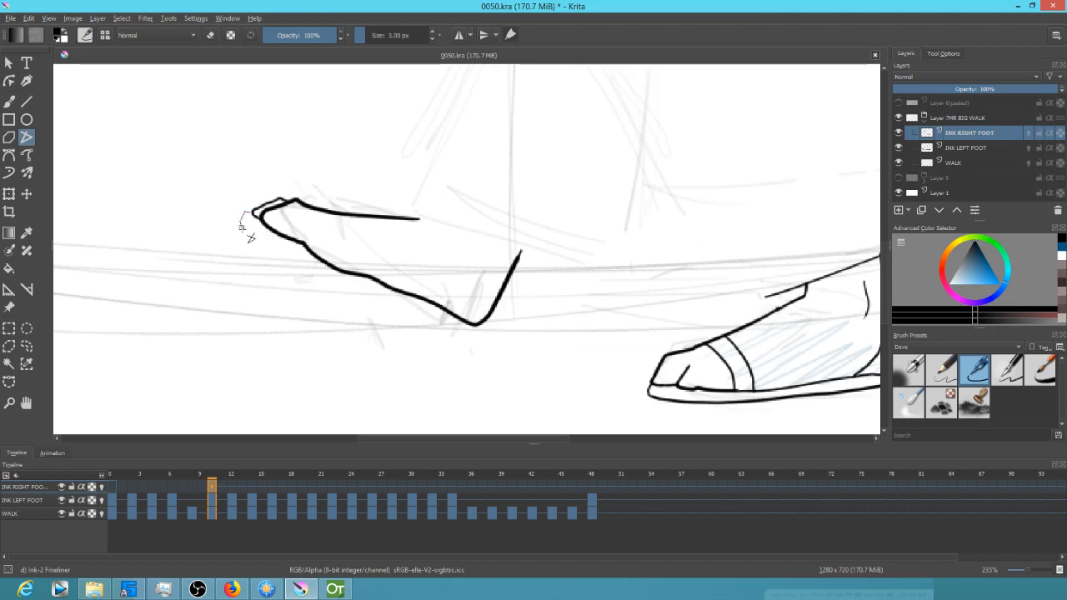
pyautogui.click(264, 241)
pyautogui.click(468, 336)
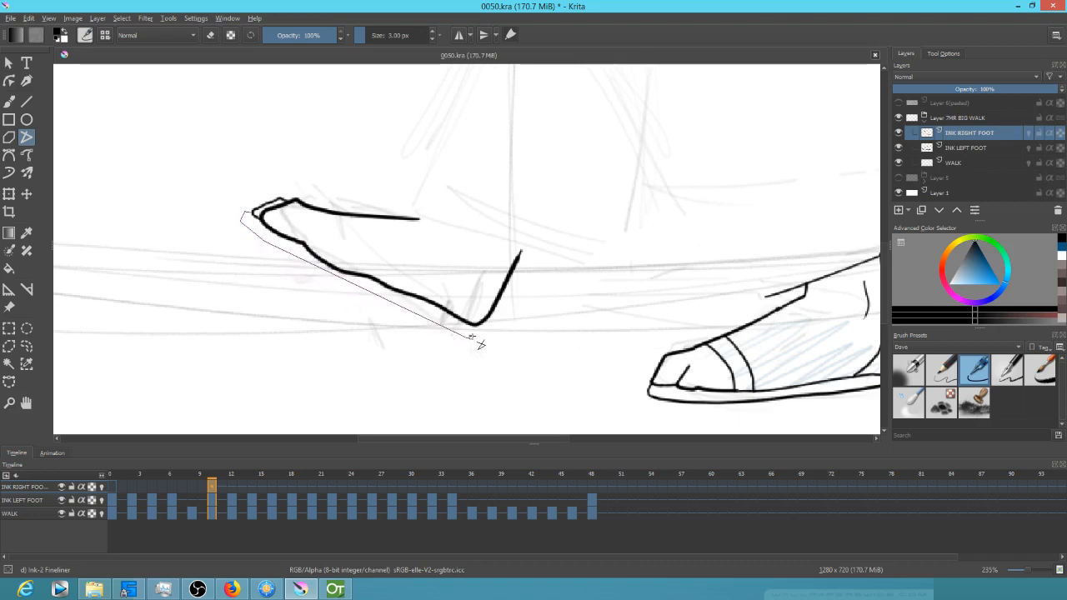
pyautogui.doubleClick(490, 327)
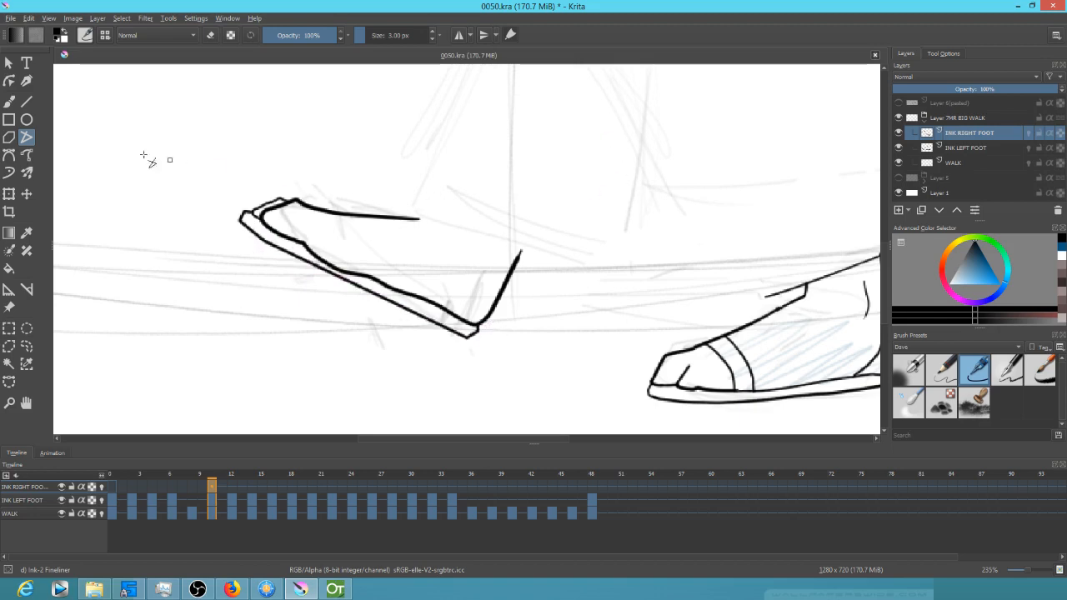
# Erase the bulging middle of the sole's upper edge and redraw it more smoothly with the 6 px brush
pyautogui.press('b')
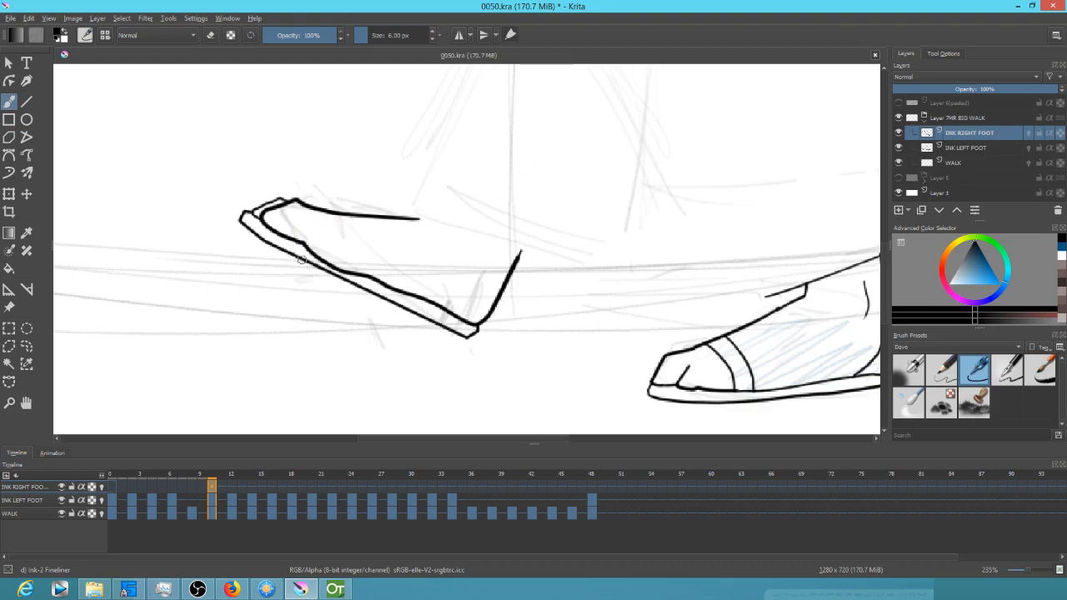
pyautogui.press('e')
pyautogui.moveTo(309, 249)
pyautogui.mouseDown()
pyautogui.moveTo(343, 272)
pyautogui.moveTo(329, 265)
pyautogui.mouseUp()
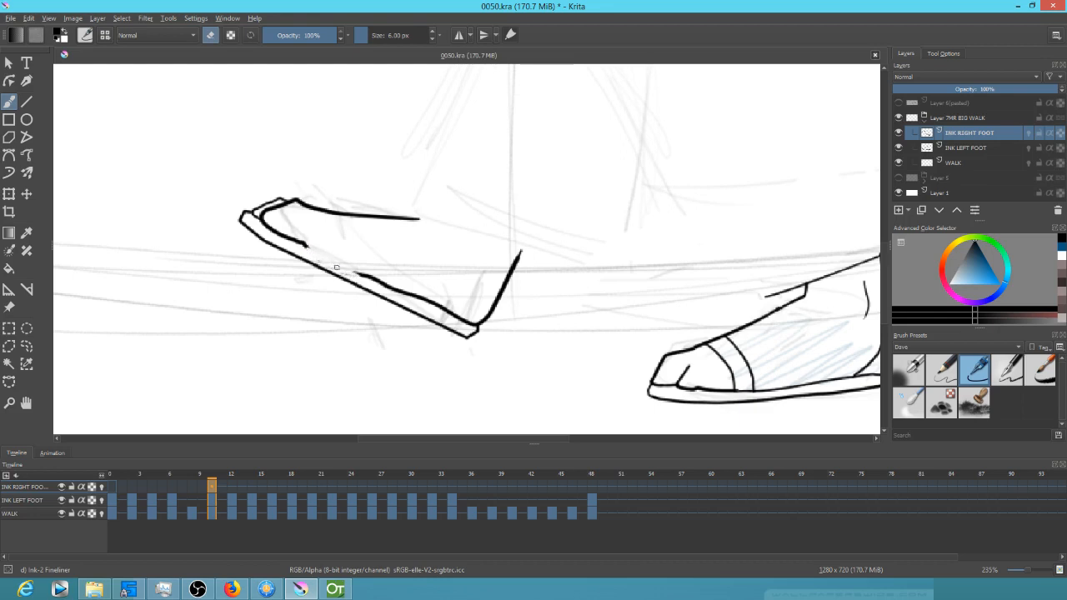
pyautogui.press('e')
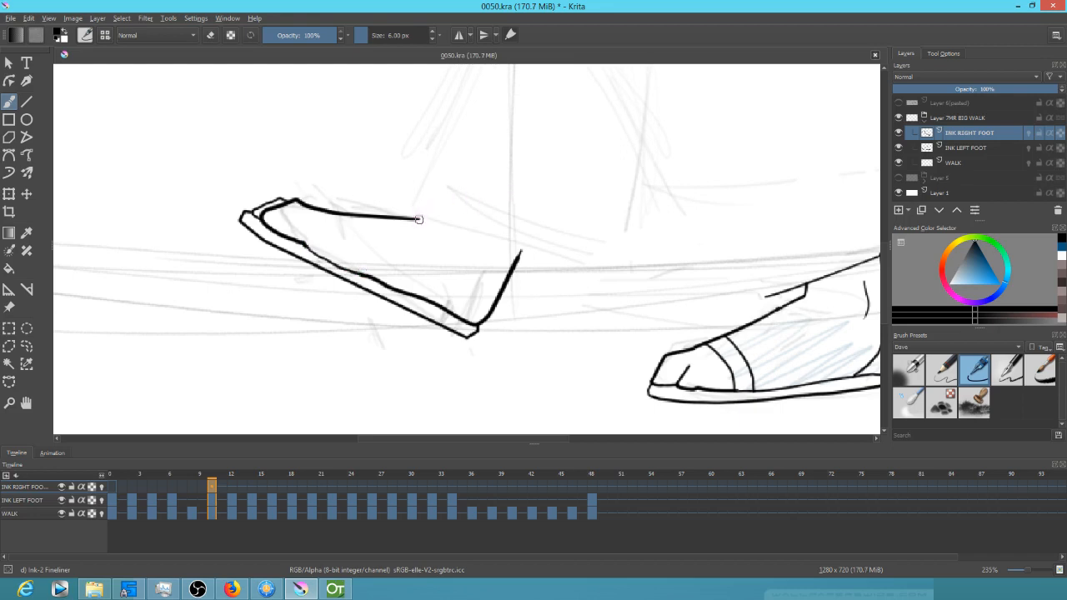
# Ink the notch at the ankle opening, the curved heel seam and the two toe-cap bands on the right foot
pyautogui.moveTo(656, 326); pyautogui.dragTo(552, 305)
pyautogui.moveTo(331, 286); pyautogui.dragTo(406, 258)
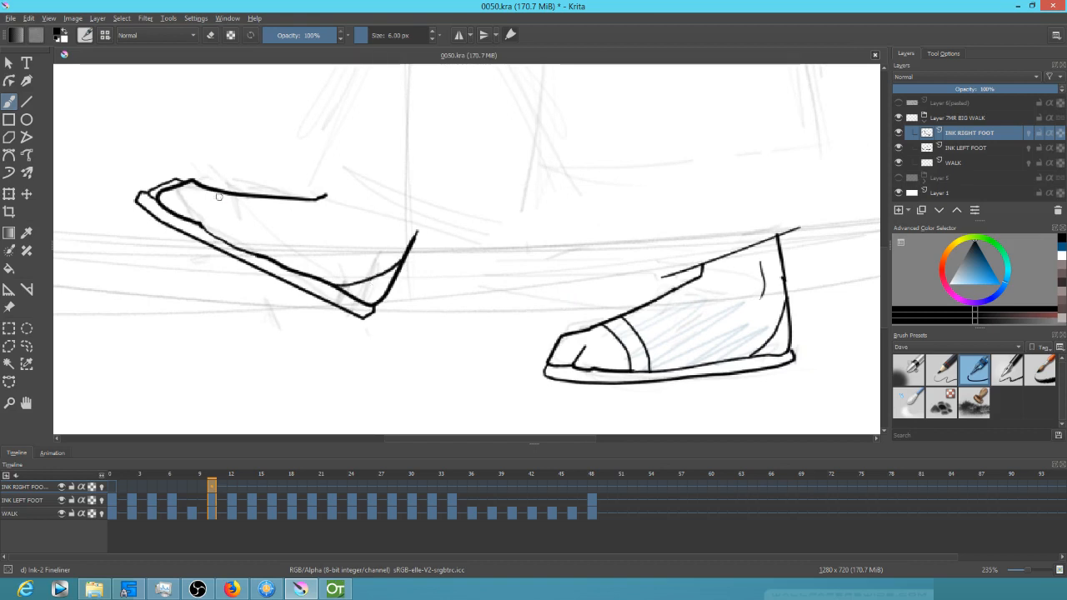
pyautogui.moveTo(221, 191); pyautogui.dragTo(215, 241)
pyautogui.moveTo(243, 196); pyautogui.dragTo(239, 240)
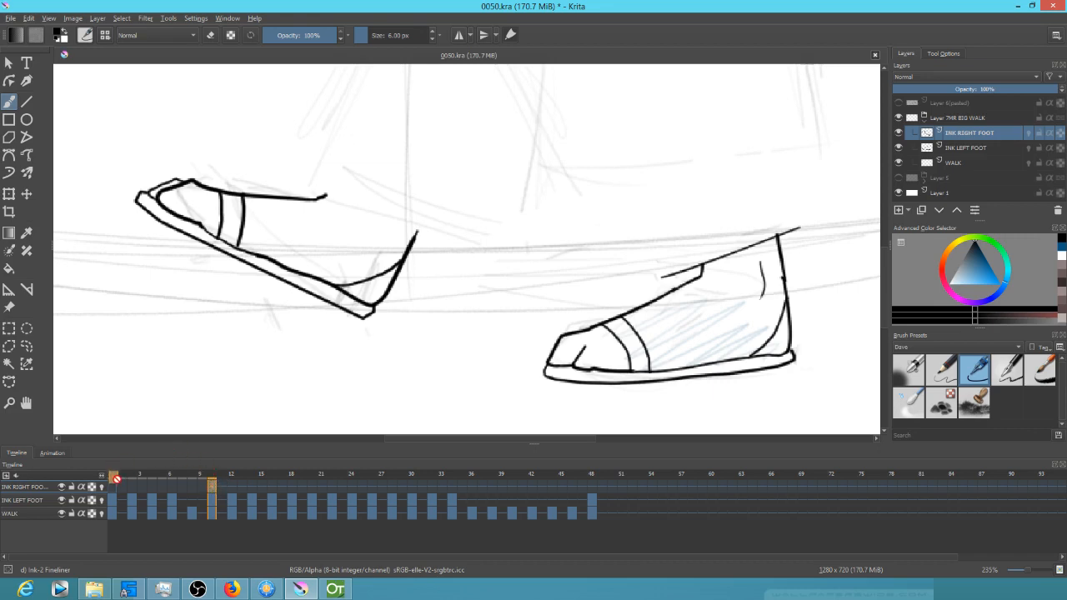
# Place the right-foot drawing at frame 0 of INK RIGHT FOOT and duplicate it onto every second frame through 48
pyautogui.click(113, 482)
pyautogui.click(131, 491)
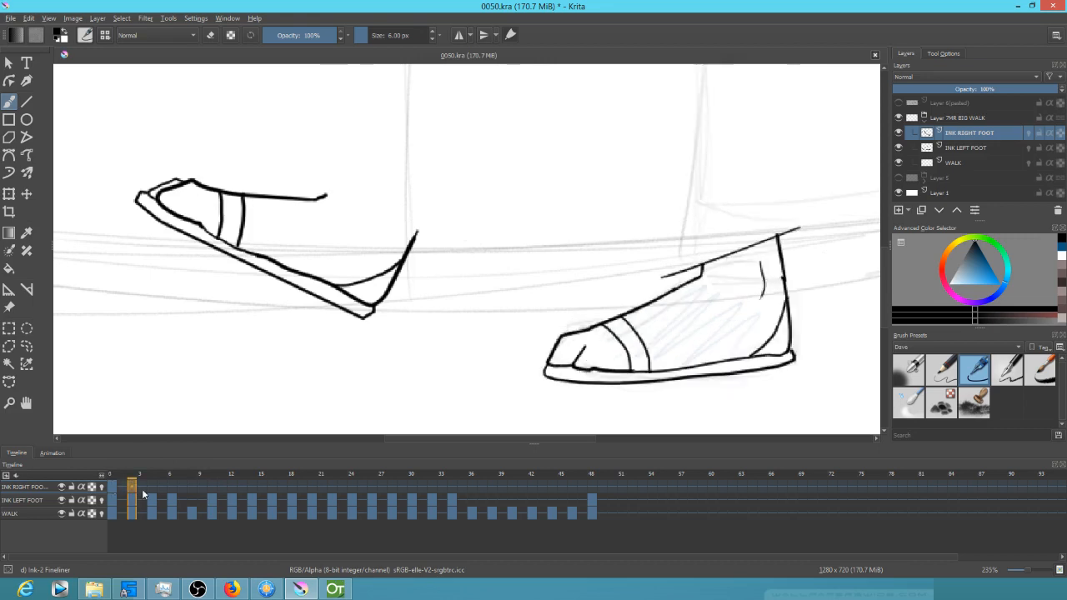
pyautogui.moveTo(143, 495)
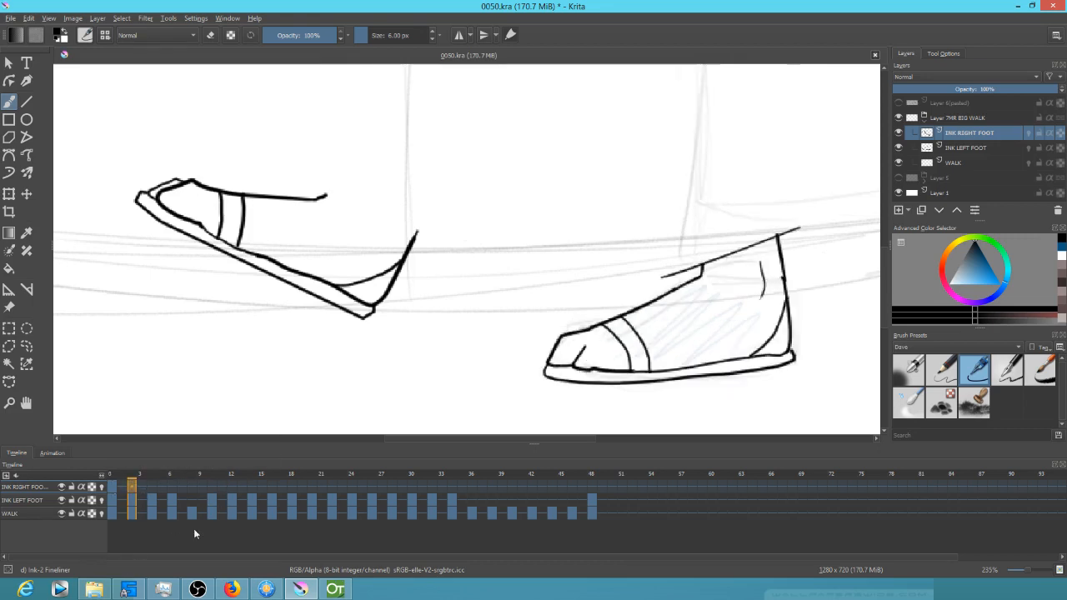
pyautogui.press('Right')
pyautogui.press('Right')
pyautogui.press('Right')
pyautogui.press('Right')
pyautogui.press('Right')
pyautogui.press('Right')
pyautogui.press('Right')
pyautogui.press('Right')
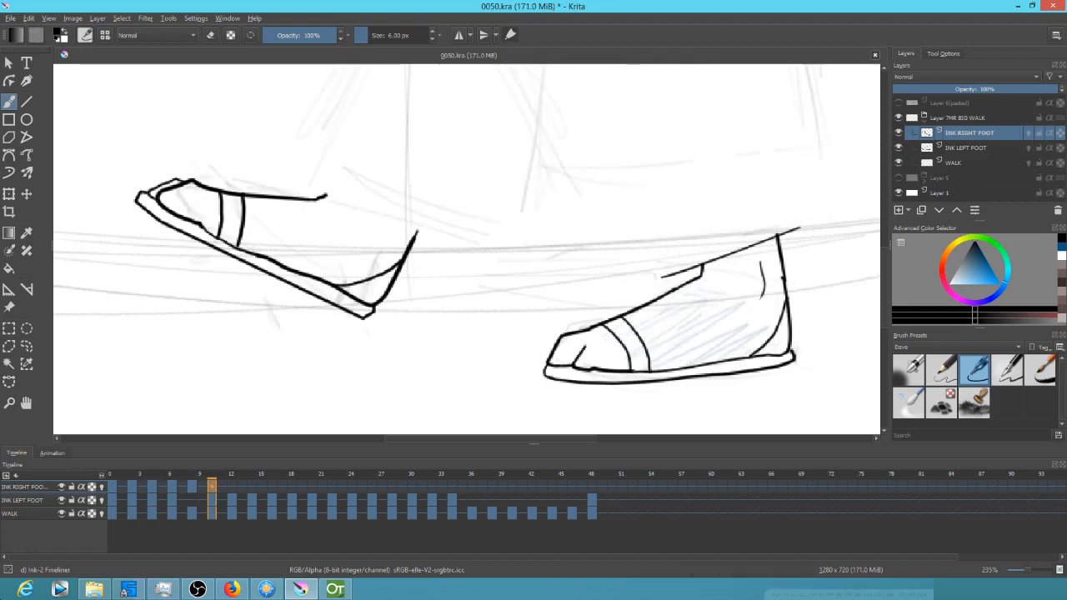
pyautogui.press('Right')
pyautogui.press('Right')
pyautogui.press('Right')
pyautogui.press('Right')
pyautogui.press('Right')
pyautogui.press('Right')
pyautogui.press('Right')
pyautogui.press('Right')
pyautogui.press('Right')
pyautogui.press('Right')
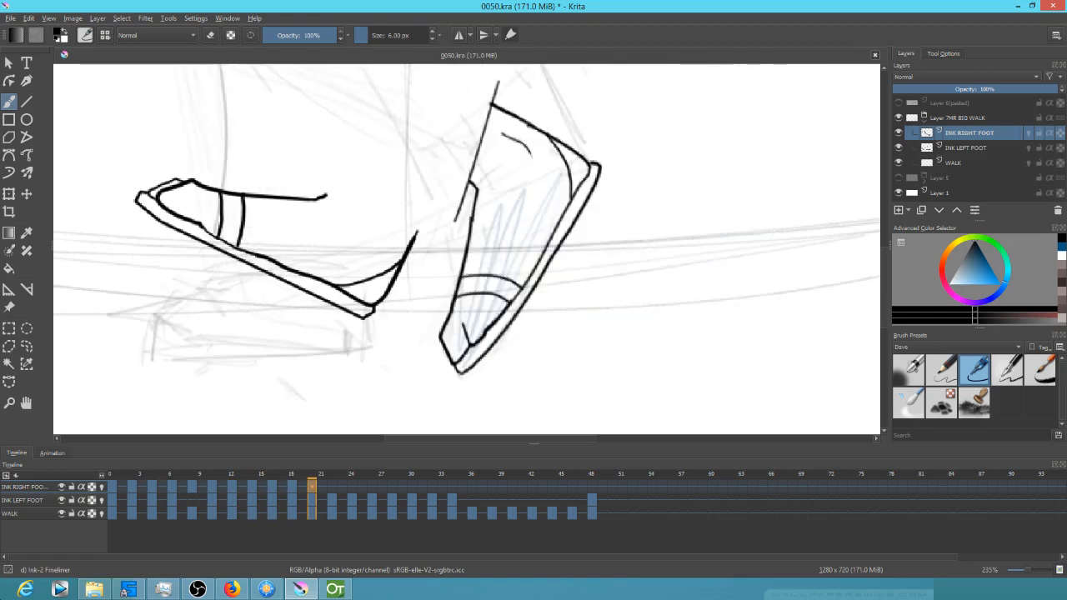
pyautogui.press('Right')
pyautogui.press('Right')
pyautogui.press('Right')
pyautogui.press('Right')
pyautogui.press('Right')
pyautogui.press('Right')
pyautogui.press('Right')
pyautogui.press('Right')
pyautogui.press('Right')
pyautogui.press('Right')
pyautogui.press('Right')
pyautogui.press('Right')
pyautogui.press('Right')
pyautogui.press('Right')
pyautogui.press('Right')
pyautogui.press('Right')
pyautogui.press('Right')
pyautogui.press('Right')
pyautogui.press('Right')
pyautogui.press('Right')
pyautogui.press('Right')
pyautogui.press('Right')
pyautogui.press('Right')
pyautogui.press('Right')
pyautogui.press('Right')
pyautogui.press('Right')
pyautogui.press('Right')
pyautogui.press('Right')
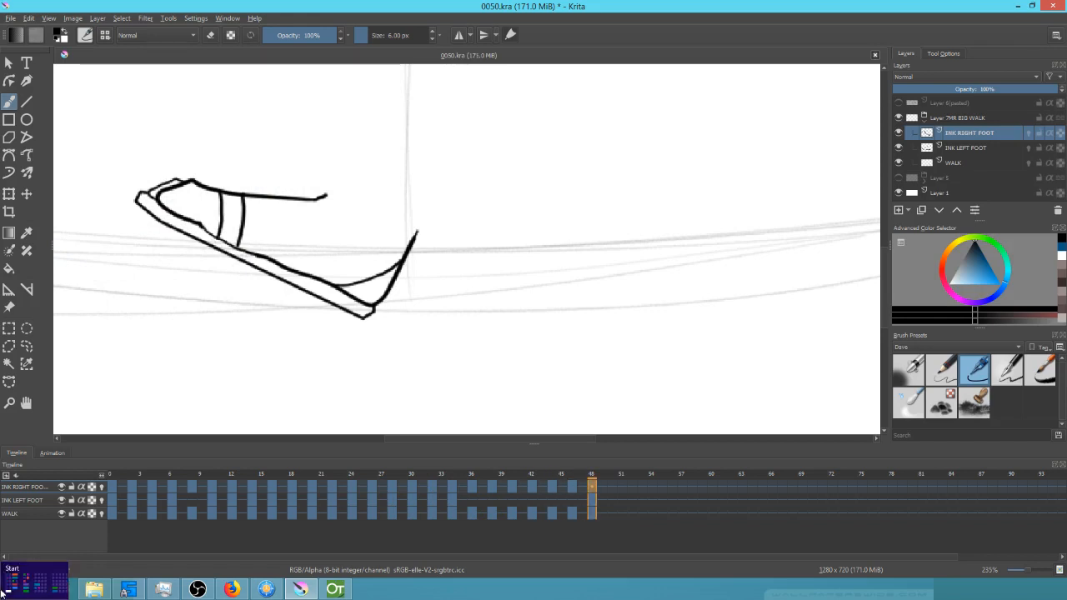
# At frame 0 of INK RIGHT FOOT, rotate the foot heel-up and move it onto the trailing foot of the rough
pyautogui.click(113, 489)
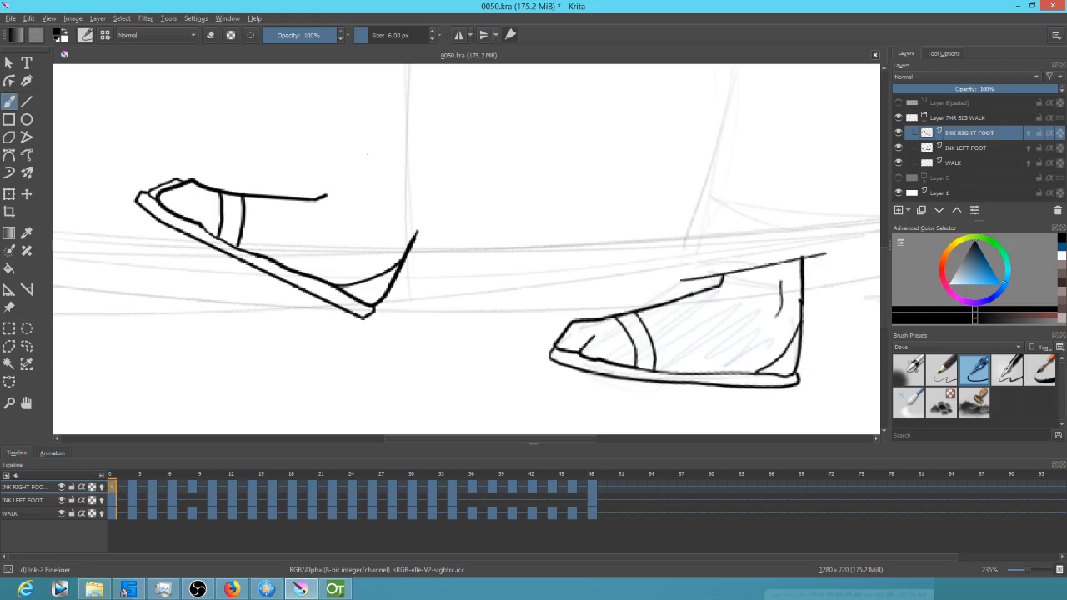
pyautogui.scroll(-4, 407, 172)
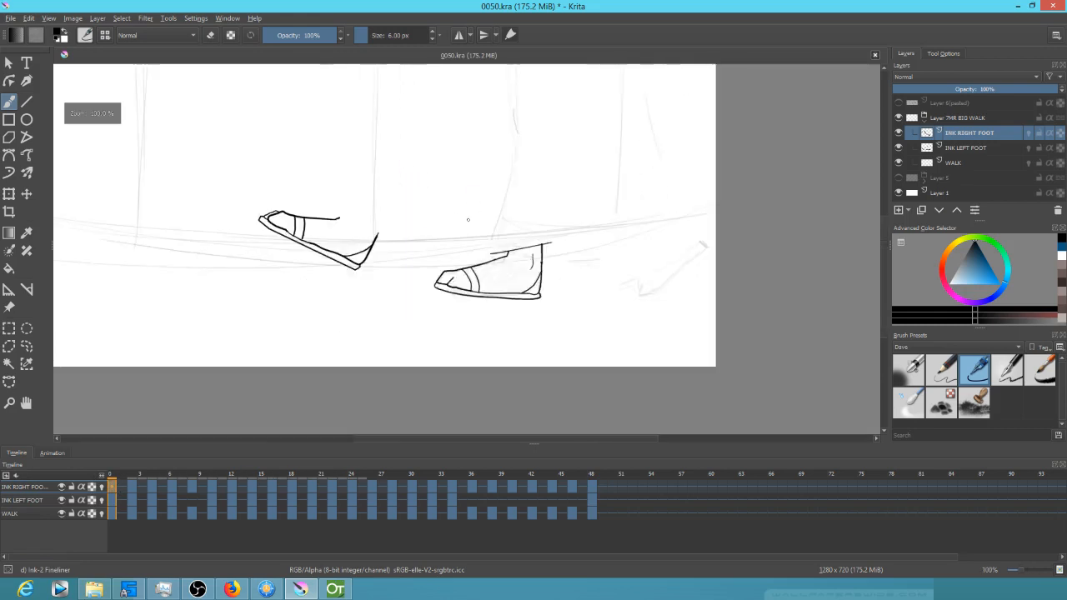
pyautogui.scroll(1, 463, 218)
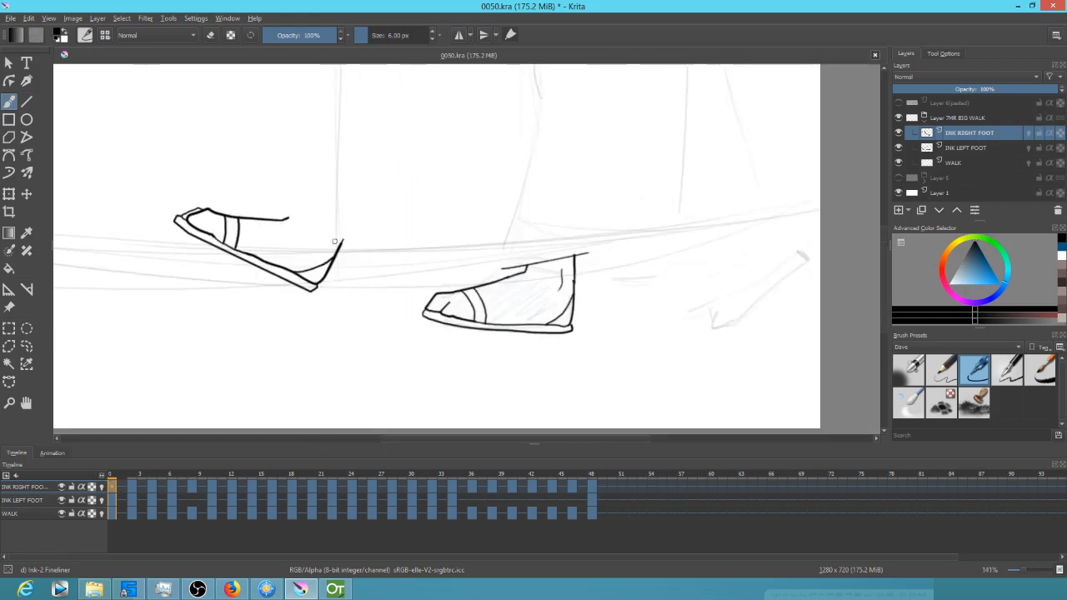
pyautogui.hotkey('ctrl', 't')
pyautogui.moveTo(305, 248)
pyautogui.mouseDown()
pyautogui.moveTo(341, 278)
pyautogui.moveTo(705, 267)
pyautogui.mouseUp()
pyautogui.moveTo(704, 336); pyautogui.dragTo(476, 340)
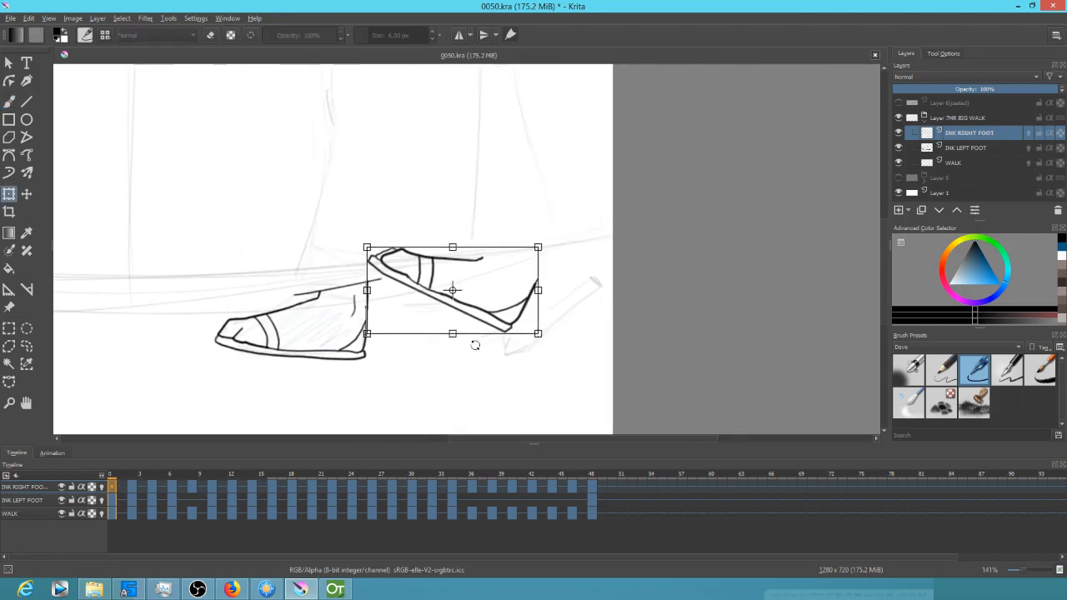
pyautogui.moveTo(555, 336); pyautogui.dragTo(525, 210)
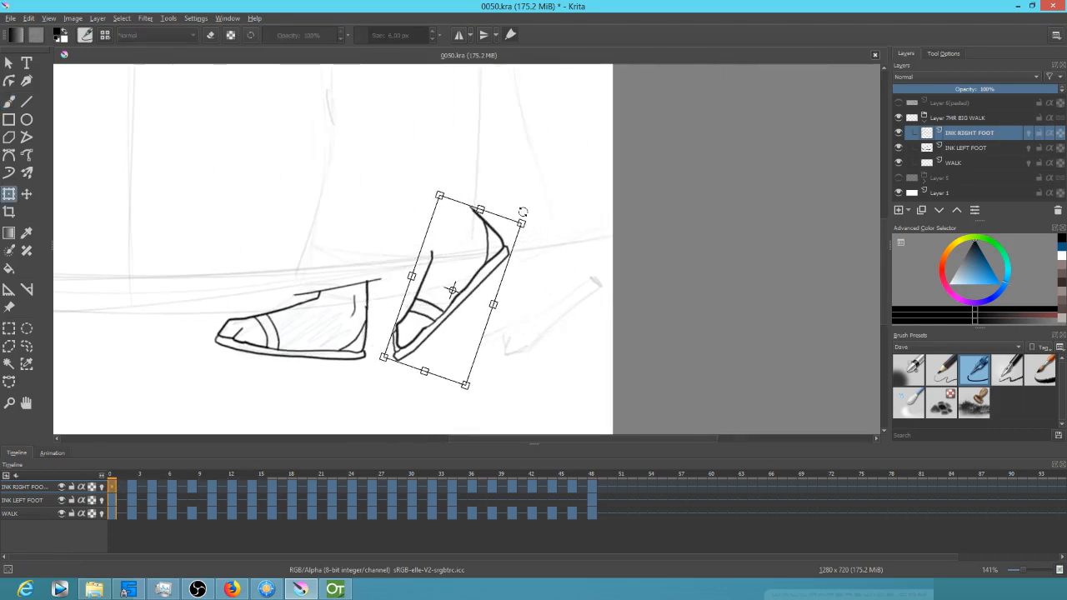
pyautogui.moveTo(455, 307); pyautogui.dragTo(548, 334)
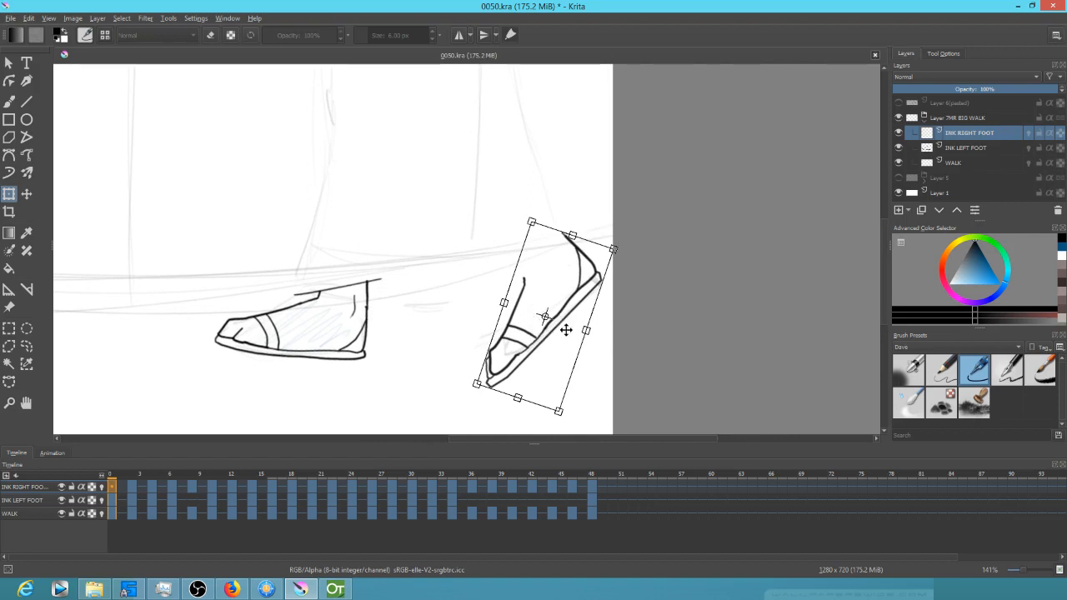
# Select the toe section of the right foot at frame 0 and rotate it flatter to bend the shoe at the ball
pyautogui.press('l')
pyautogui.moveTo(534, 338)
pyautogui.mouseDown()
pyautogui.moveTo(464, 356)
pyautogui.moveTo(563, 374)
pyautogui.moveTo(537, 401)
pyautogui.moveTo(546, 395)
pyautogui.moveTo(514, 365)
pyautogui.mouseUp()
pyautogui.hotkey('ctrl', 't')
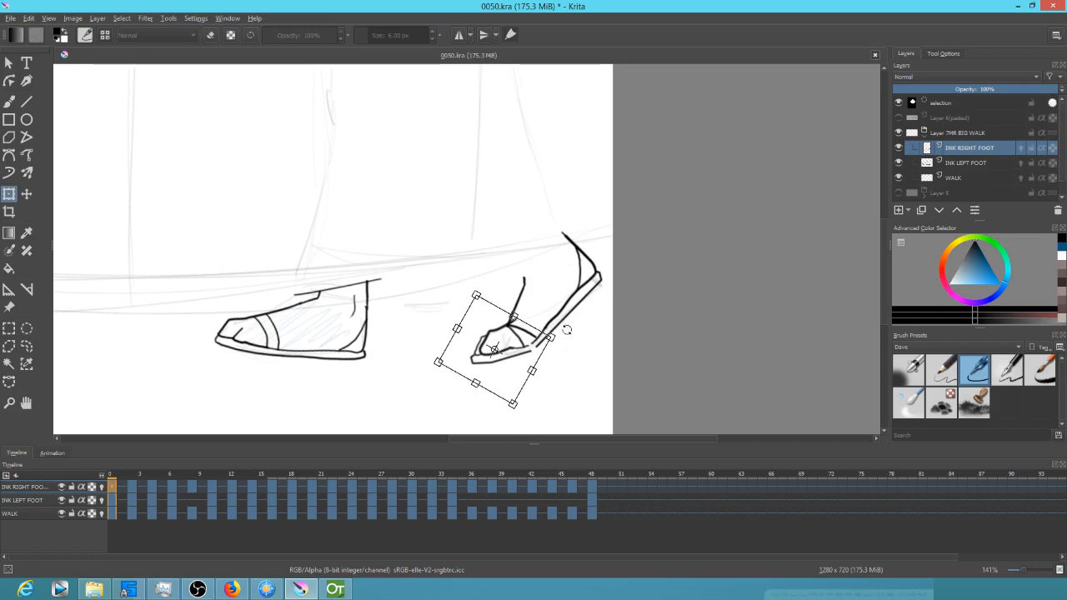
pyautogui.press('Return')
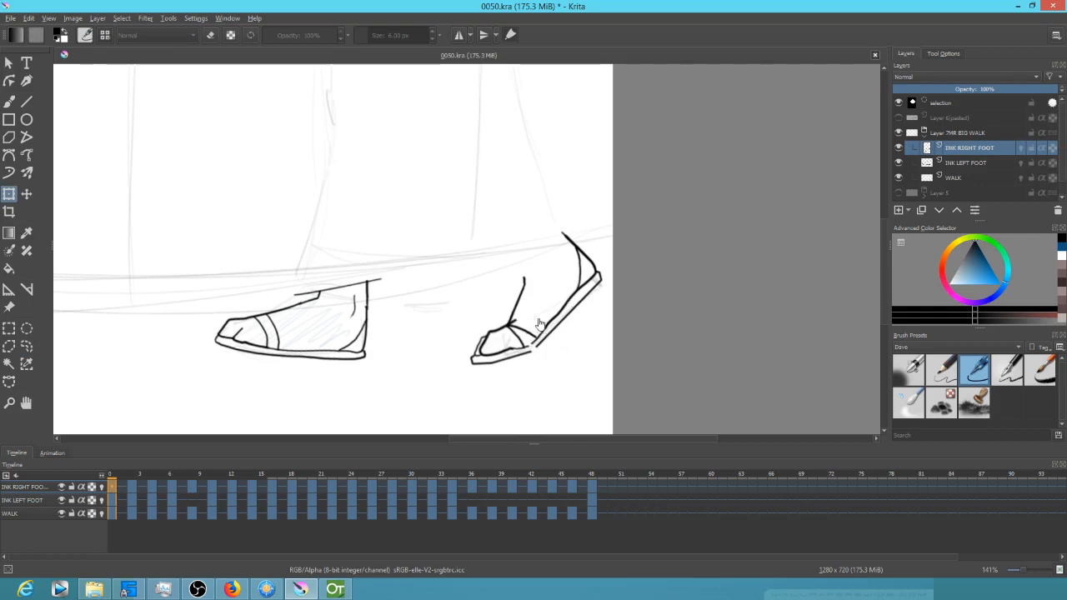
pyautogui.hotkey('ctrl', 'shift', 'a')
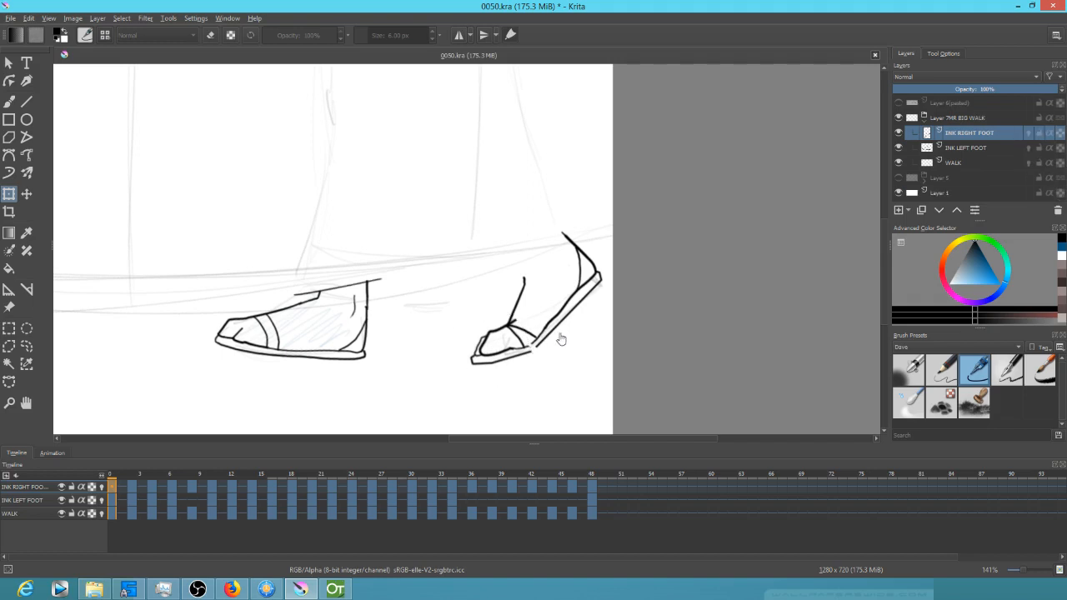
# Reconnect the sole lines at the bend with the 6 px brush, and erase and redraw the rear toe-cap band
pyautogui.scroll(5, 543, 362)
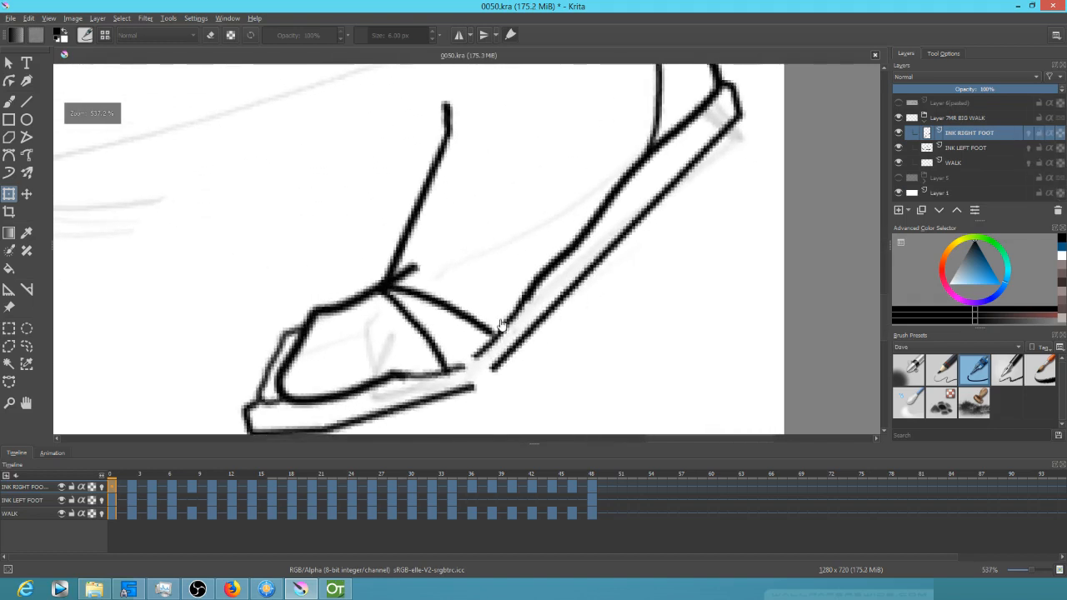
pyautogui.press('b')
pyautogui.moveTo(473, 385)
pyautogui.mouseDown()
pyautogui.moveTo(499, 364)
pyautogui.moveTo(454, 369)
pyautogui.moveTo(480, 352)
pyautogui.mouseUp()
pyautogui.press('e')
pyautogui.moveTo(425, 262)
pyautogui.mouseDown()
pyautogui.moveTo(397, 290)
pyautogui.moveTo(416, 280)
pyautogui.moveTo(412, 300)
pyautogui.moveTo(405, 285)
pyautogui.moveTo(451, 304)
pyautogui.mouseUp()
pyautogui.press('e')
pyautogui.moveTo(397, 262); pyautogui.dragTo(482, 325)
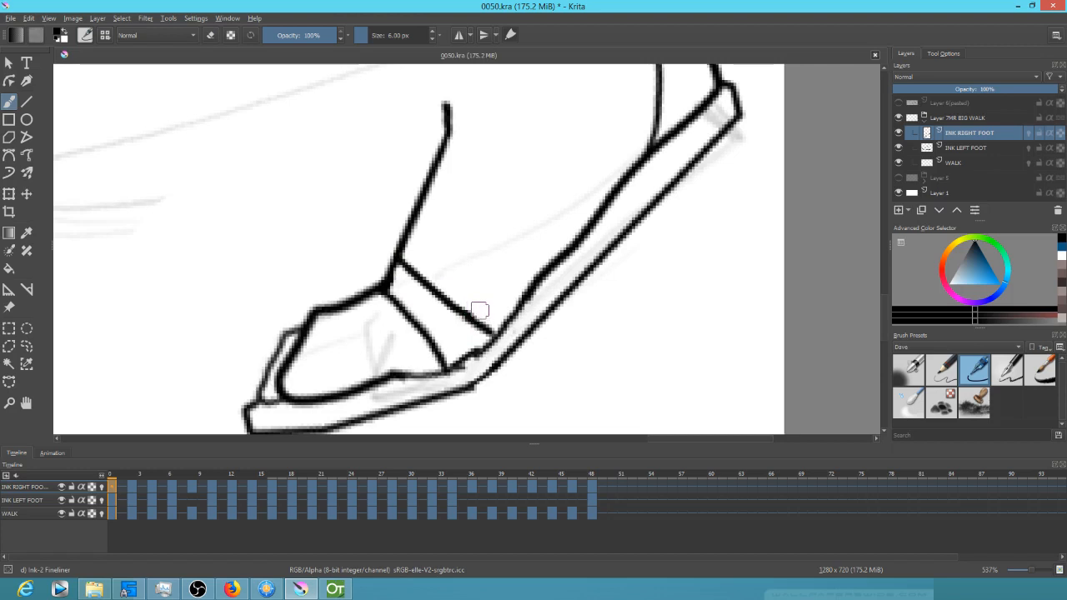
# At frame 2, rotate the right foot heel-up and move it onto the trailing foot of the rough
pyautogui.press('1')
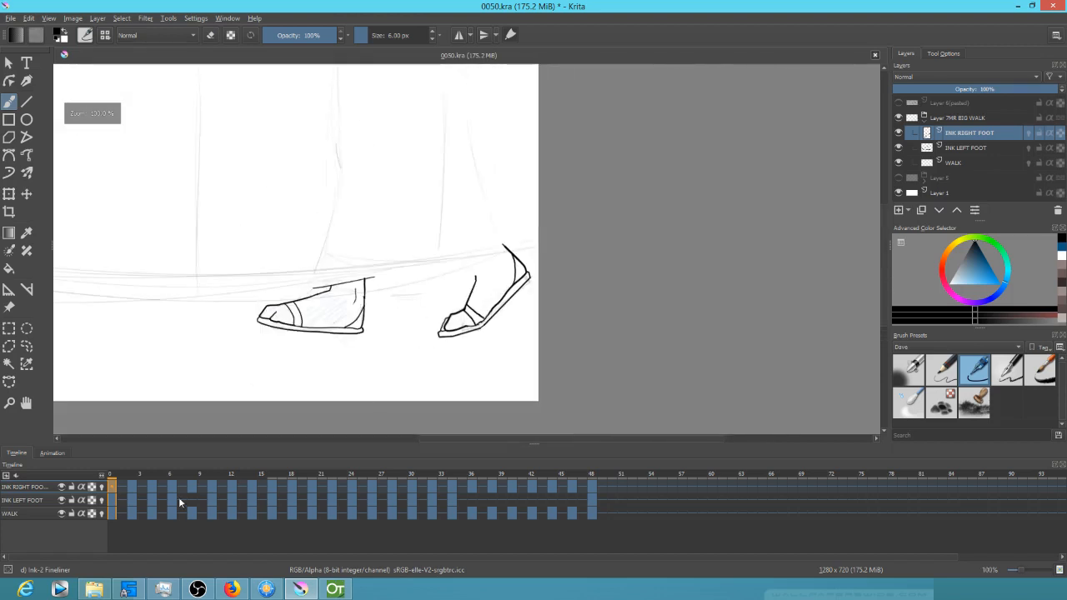
pyautogui.click(134, 487)
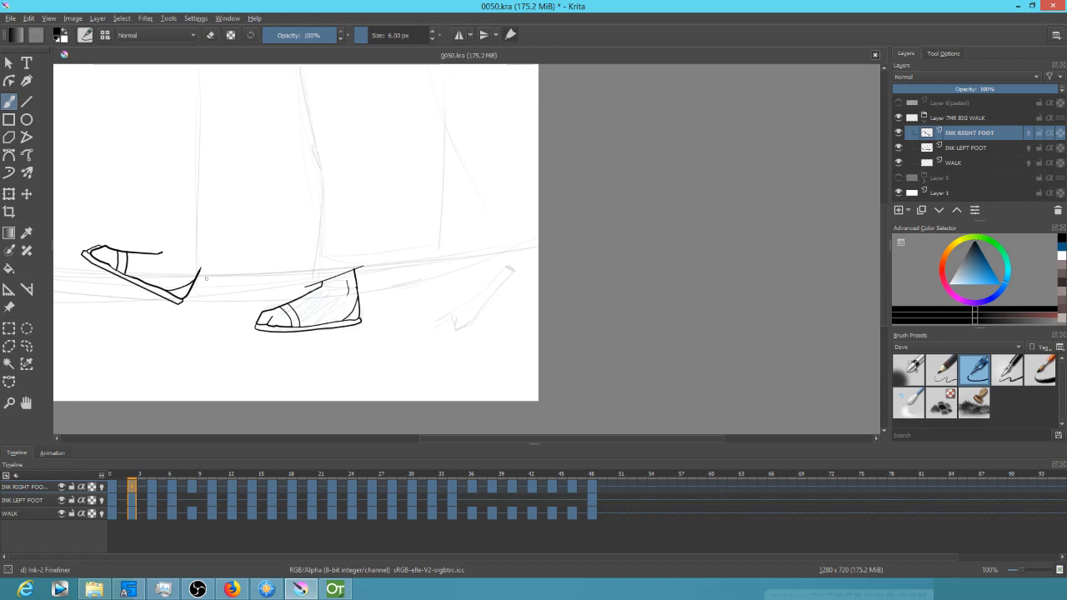
pyautogui.hotkey('ctrl', 't')
pyautogui.moveTo(169, 291)
pyautogui.mouseDown()
pyautogui.moveTo(508, 295)
pyautogui.moveTo(552, 276)
pyautogui.moveTo(545, 228)
pyautogui.mouseUp()
pyautogui.moveTo(506, 287); pyautogui.dragTo(514, 279)
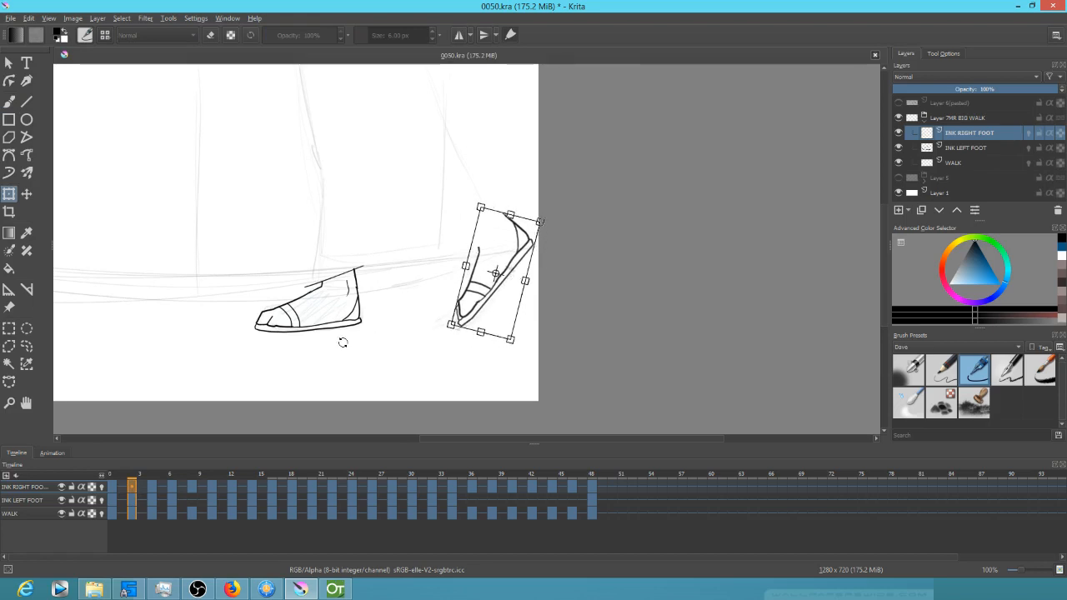
pyautogui.press('Return')
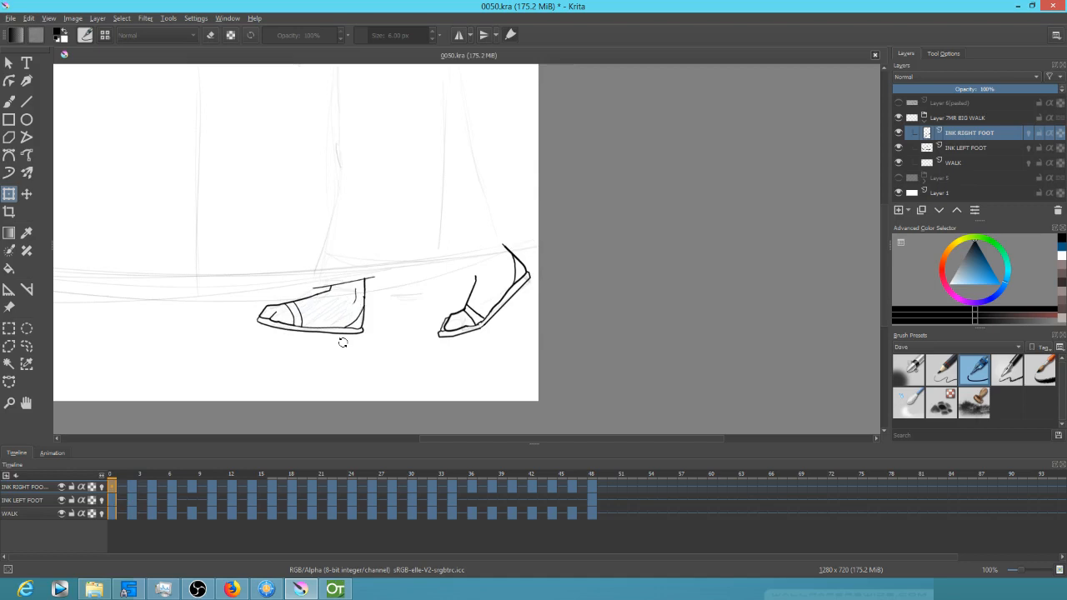
# At frame 4, rotate the right foot heel-up, move it onto the rough foot and scale it down slightly
pyautogui.hotkey('alt', '.')
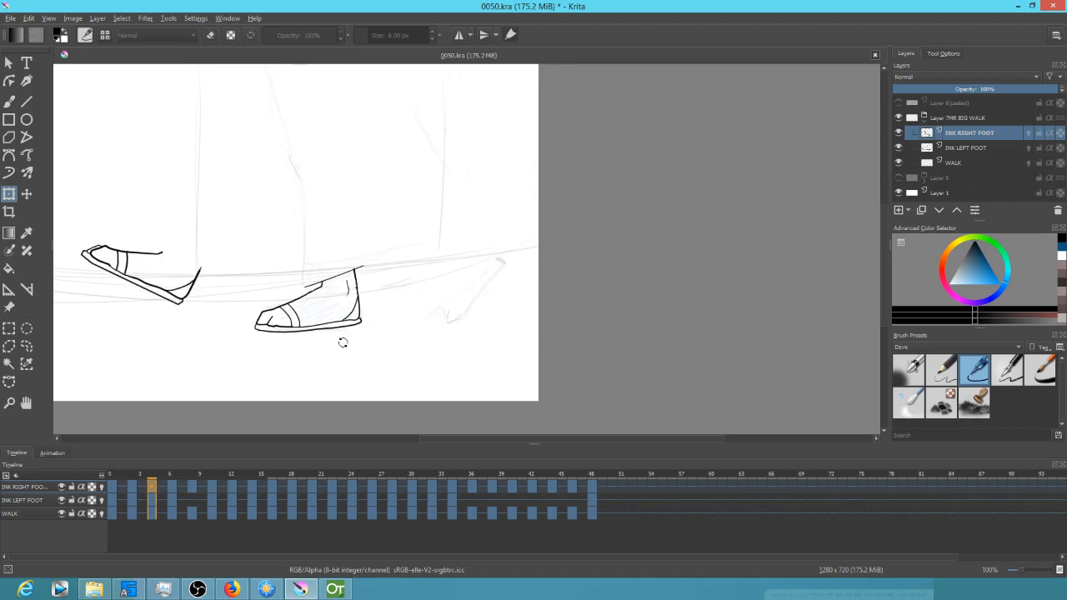
pyautogui.click(149, 271)
pyautogui.moveTo(203, 345); pyautogui.dragTo(245, 230)
pyautogui.moveTo(130, 303); pyautogui.dragTo(473, 305)
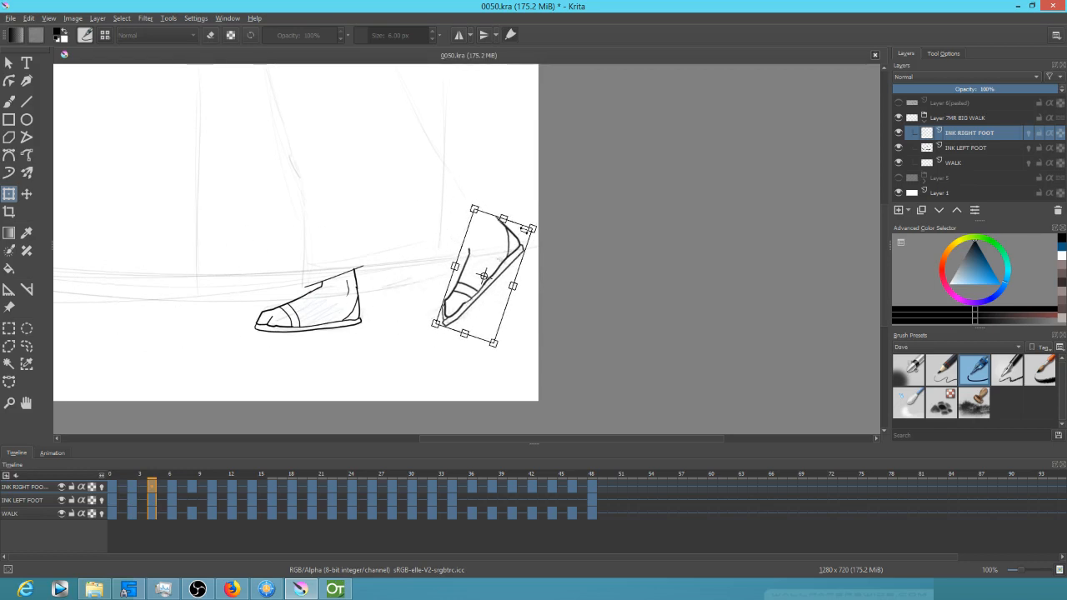
pyautogui.moveTo(538, 225)
pyautogui.mouseDown()
pyautogui.moveTo(519, 230)
pyautogui.moveTo(527, 239)
pyautogui.mouseUp()
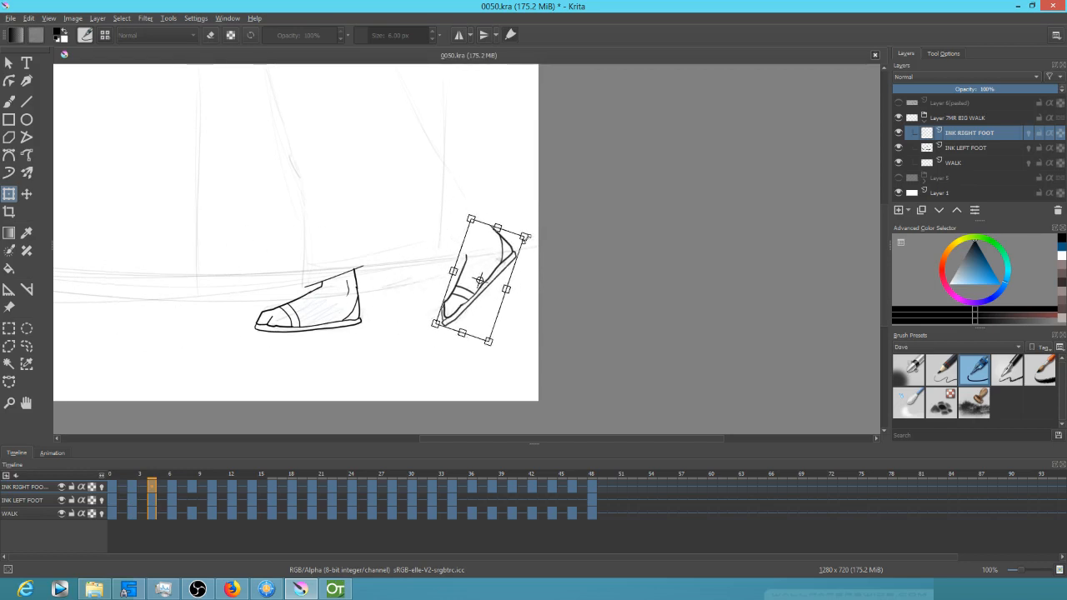
# Scale the right foot of frame 2 down slightly and nudge it to match the rough
pyautogui.click(140, 487)
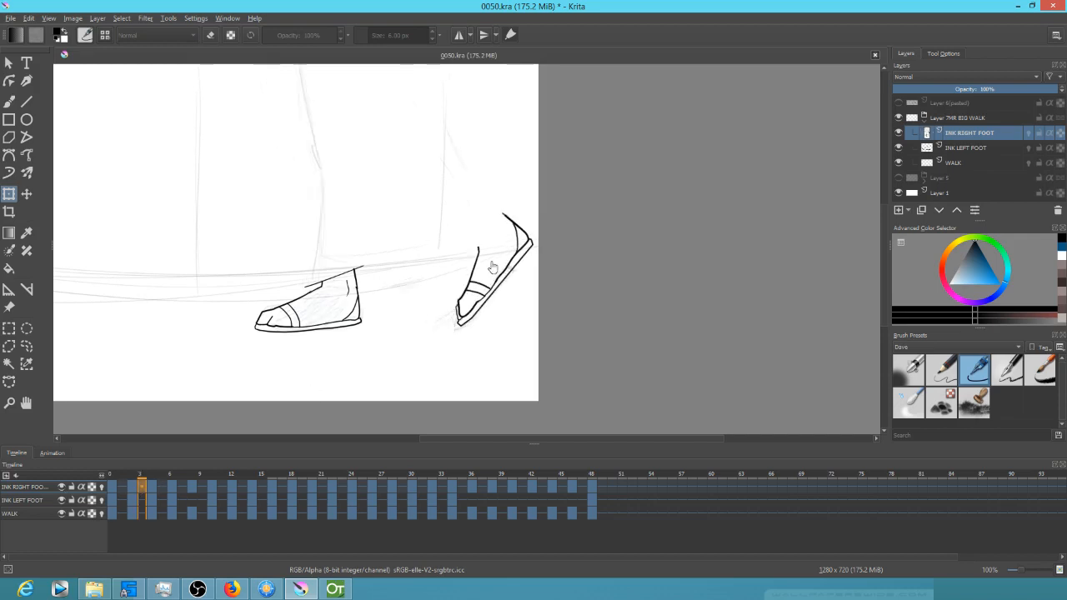
pyautogui.moveTo(534, 214); pyautogui.dragTo(530, 218)
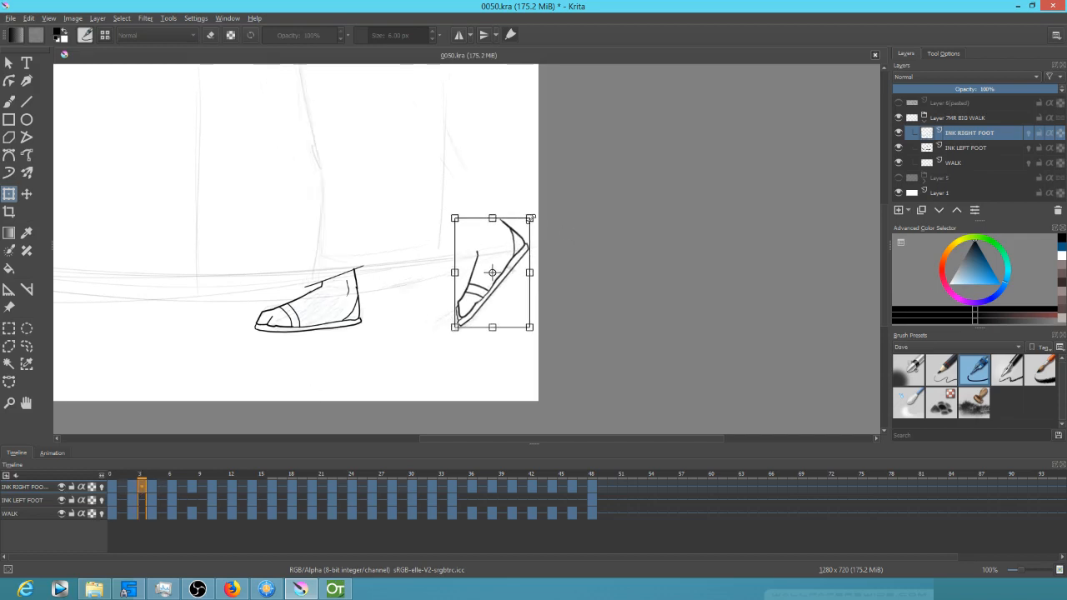
pyautogui.moveTo(462, 306); pyautogui.dragTo(461, 307)
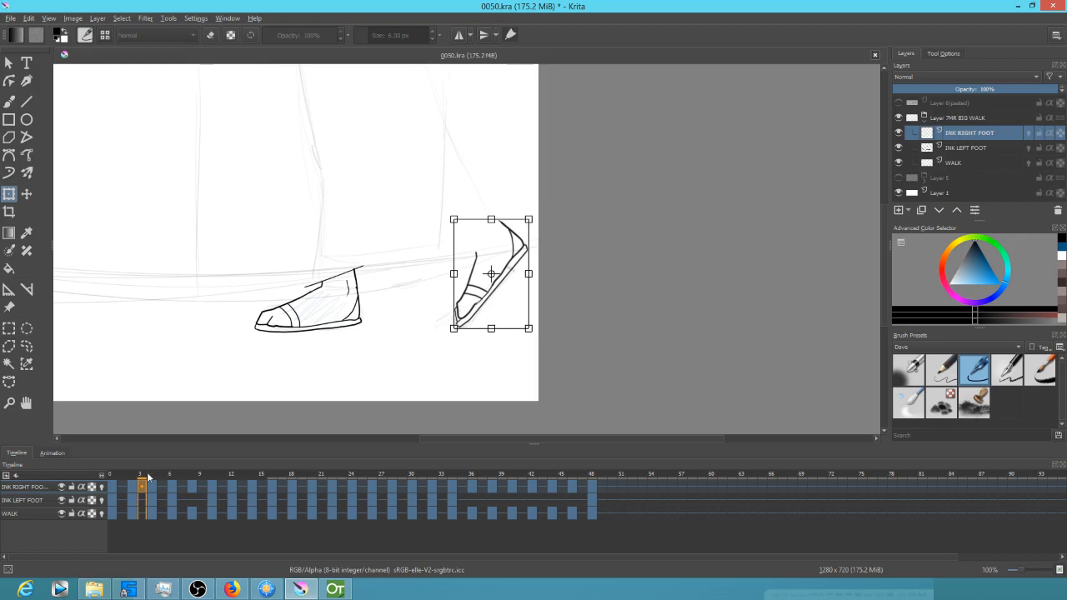
pyautogui.click(133, 488)
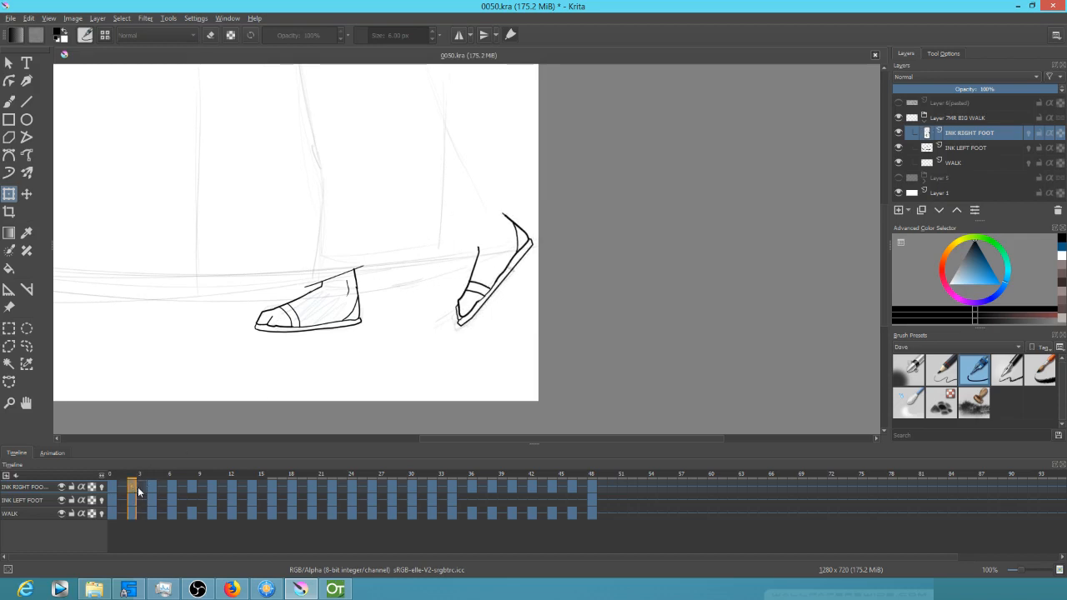
pyautogui.click(132, 487)
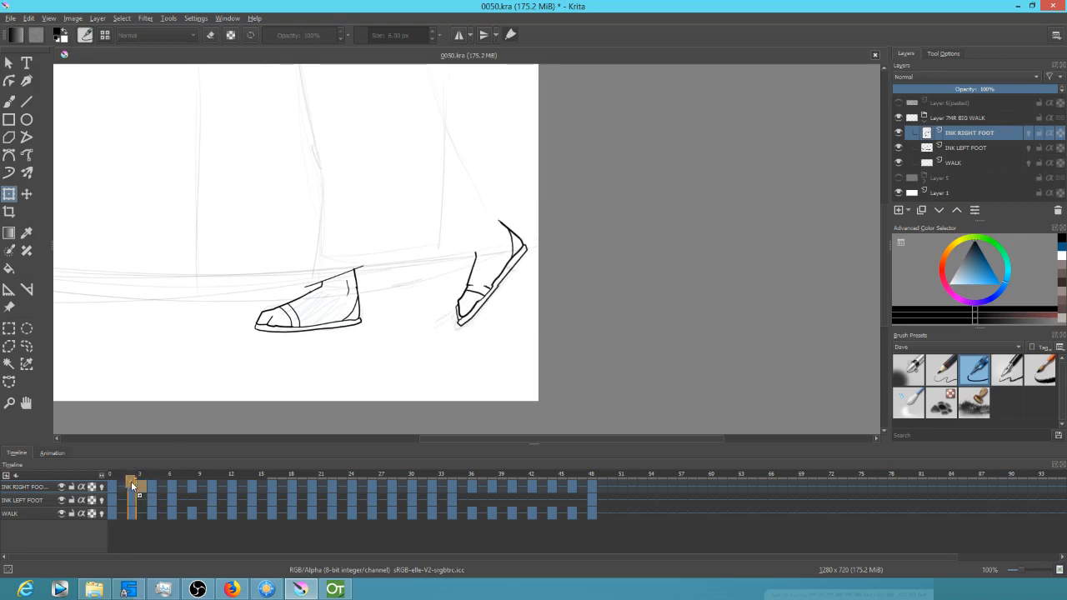
# At frame 0, scale the bent right foot down and shift it toward the canvas edge to fit the rough
pyautogui.click(110, 488)
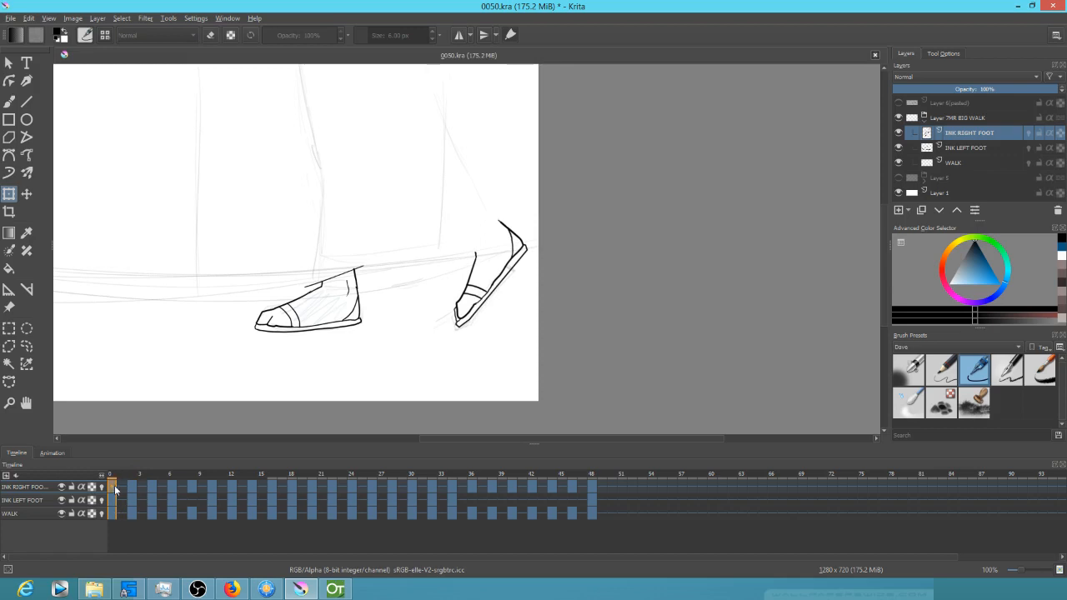
pyautogui.click(477, 296)
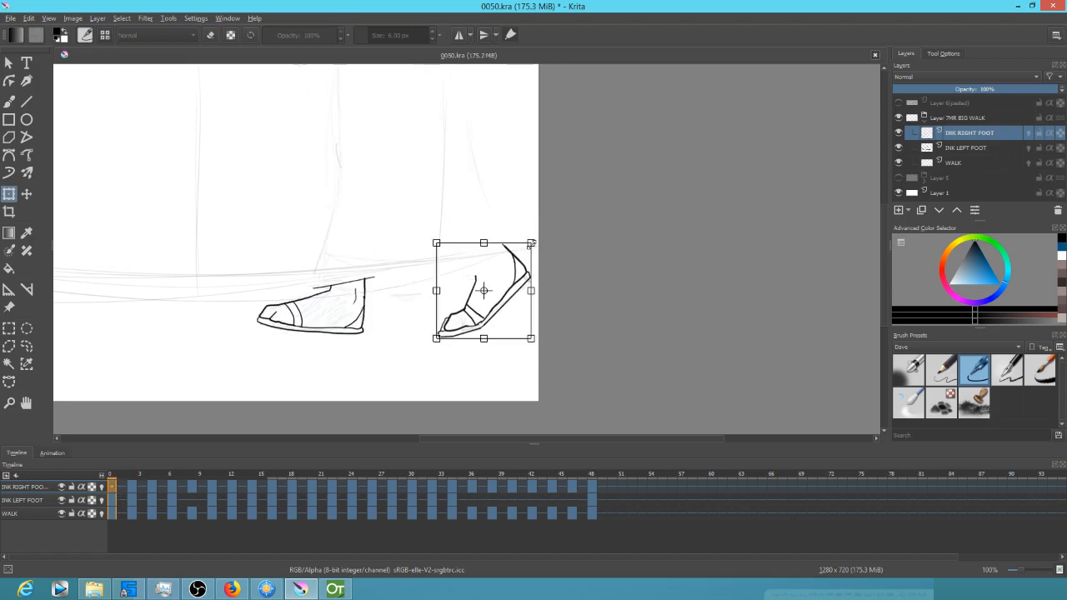
pyautogui.moveTo(531, 242); pyautogui.dragTo(527, 247)
pyautogui.moveTo(512, 302); pyautogui.dragTo(532, 300)
pyautogui.moveTo(551, 244); pyautogui.dragTo(547, 250)
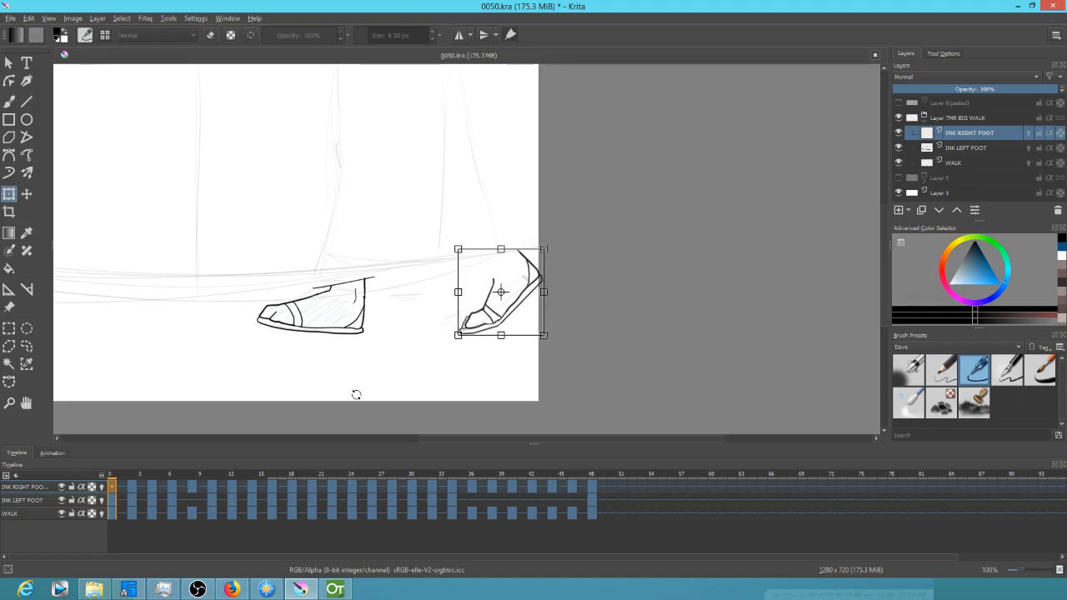
pyautogui.moveTo(496, 310); pyautogui.dragTo(496, 308)
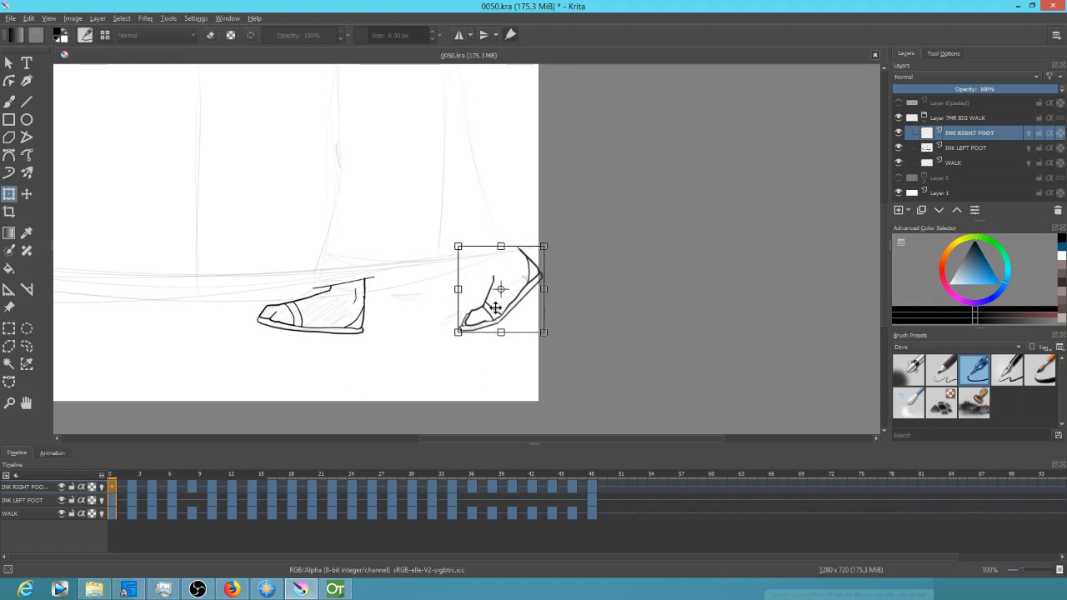
# Compare the right foot across neighbouring frames and fine-tune its size at frame 2
pyautogui.click(134, 490)
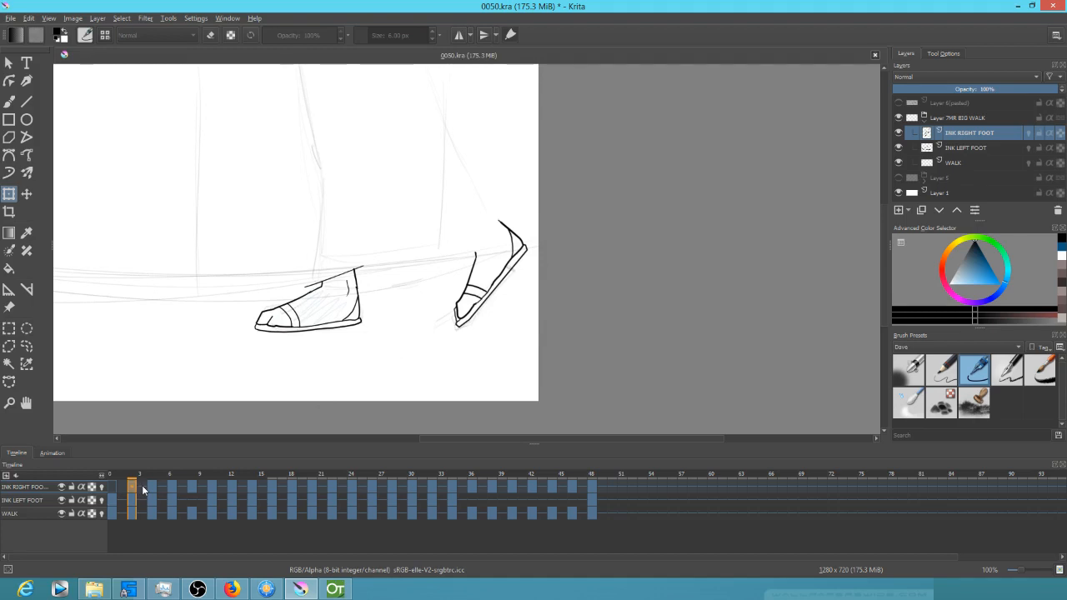
pyautogui.press('Right')
pyautogui.press('Right')
pyautogui.press('Left')
pyautogui.press('Left')
pyautogui.click(474, 302)
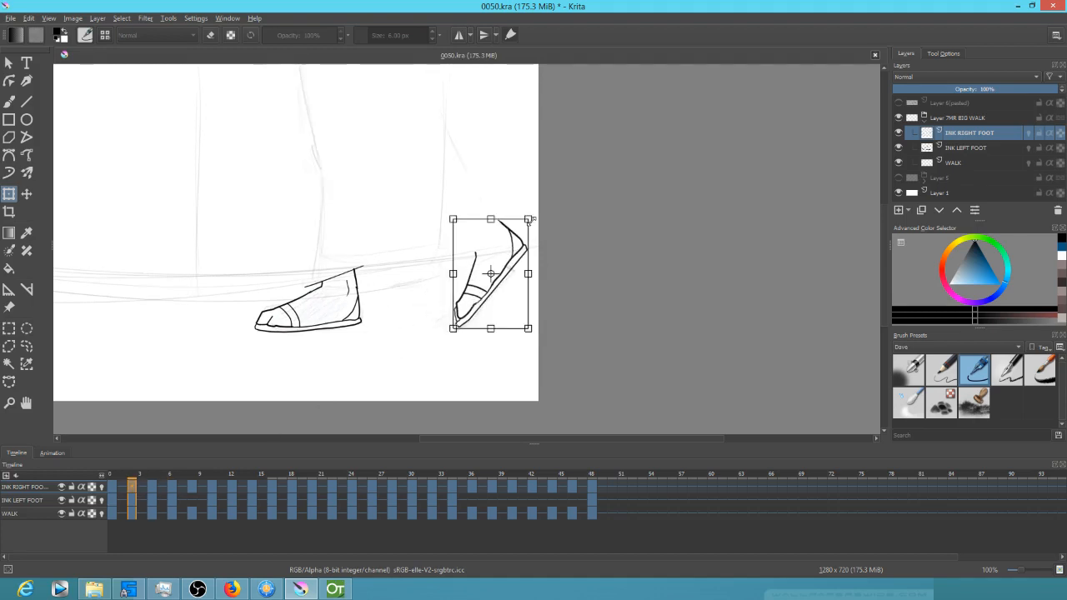
pyautogui.moveTo(452, 330); pyautogui.dragTo(454, 327)
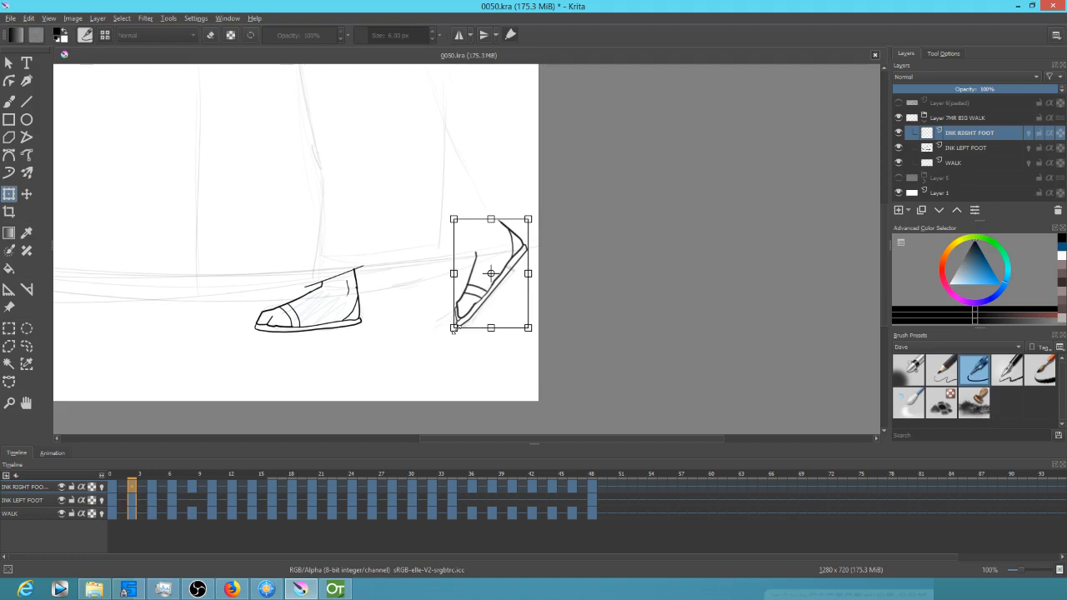
pyautogui.press('Return')
# At frame 6, rotate the right foot heel-up, scale it down and move it onto the rough foot
pyautogui.click(155, 491)
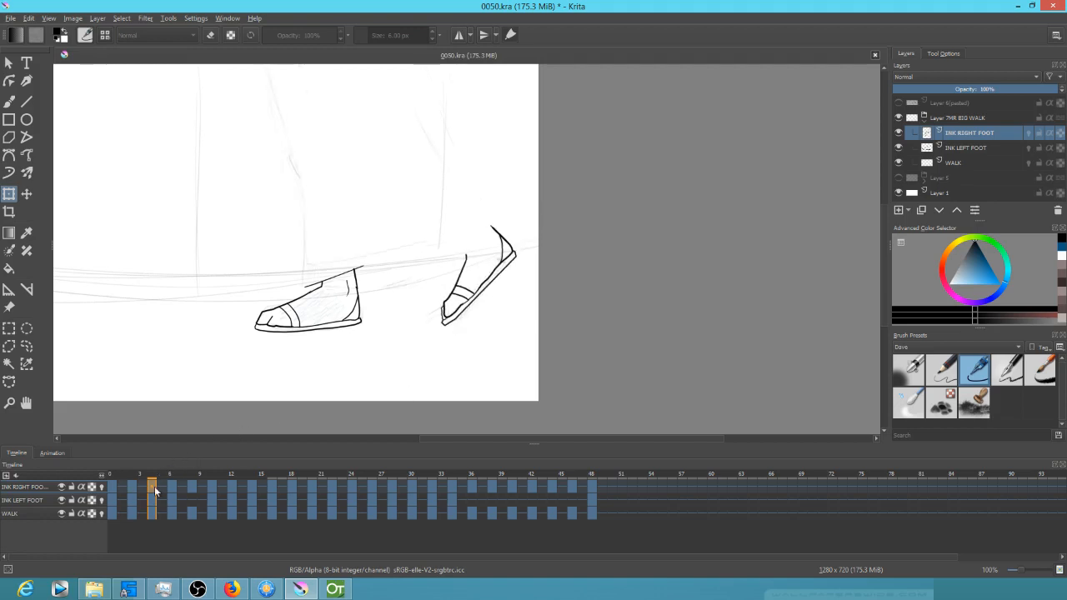
pyautogui.press('Right')
pyautogui.press('Right')
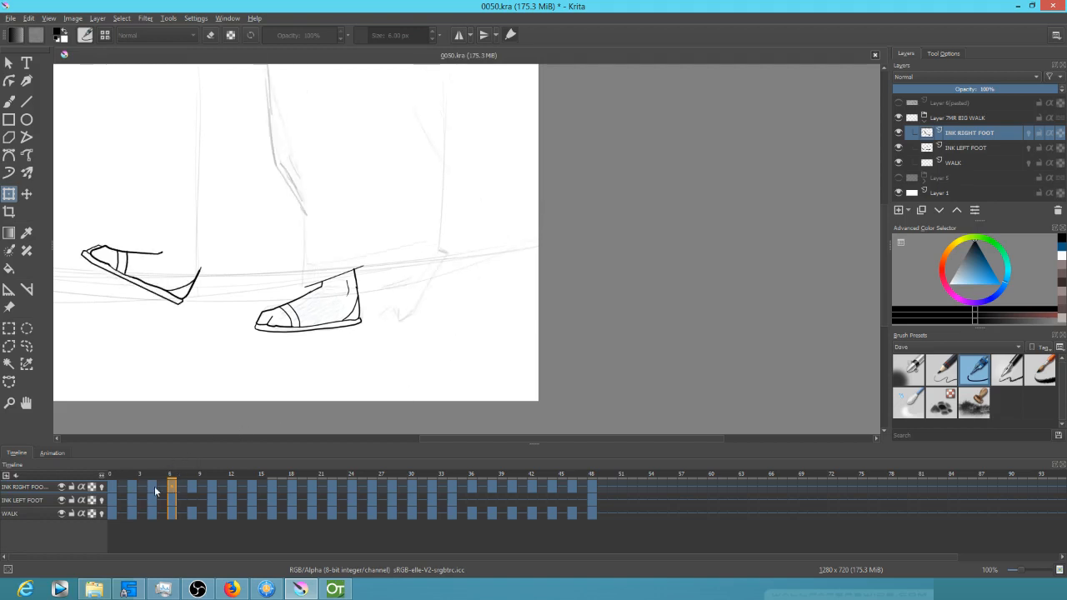
pyautogui.click(183, 293)
pyautogui.moveTo(219, 321); pyautogui.dragTo(200, 208)
pyautogui.moveTo(159, 303); pyautogui.dragTo(391, 314)
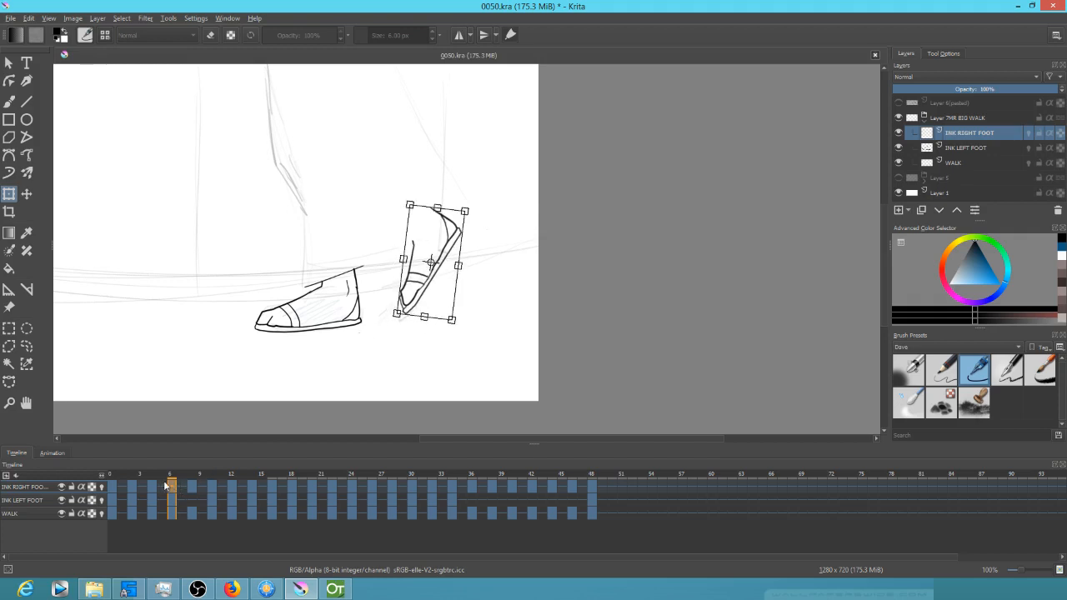
pyautogui.press('Return')
# At frame 8, delete the right-foot copy and ink only the heel line showing behind the left foot
pyautogui.press('.')
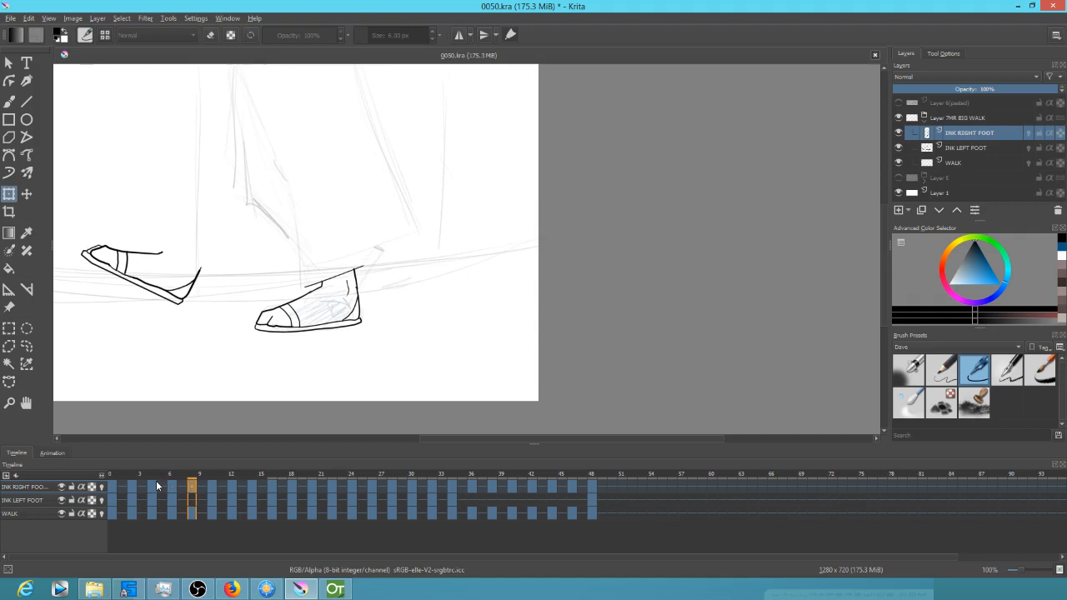
pyautogui.click(171, 293)
pyautogui.moveTo(218, 322); pyautogui.dragTo(197, 203)
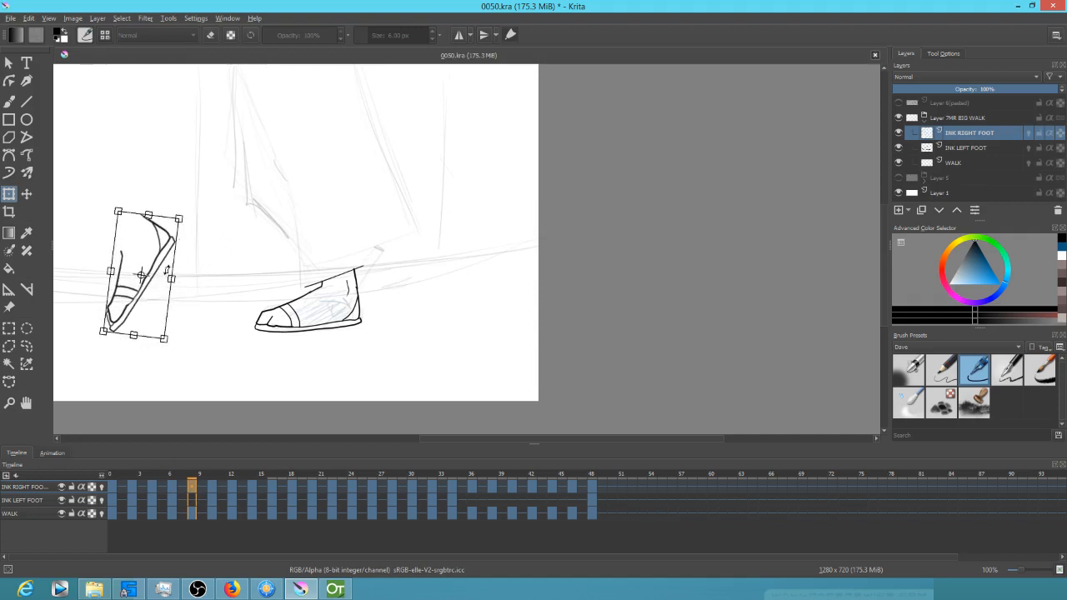
pyautogui.press('Delete')
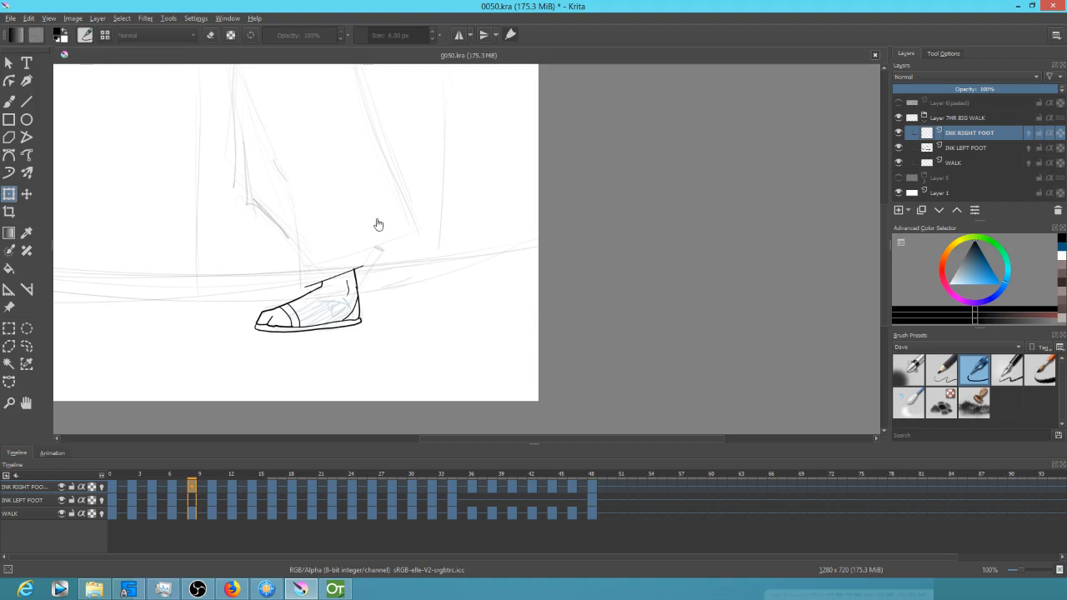
pyautogui.press('b')
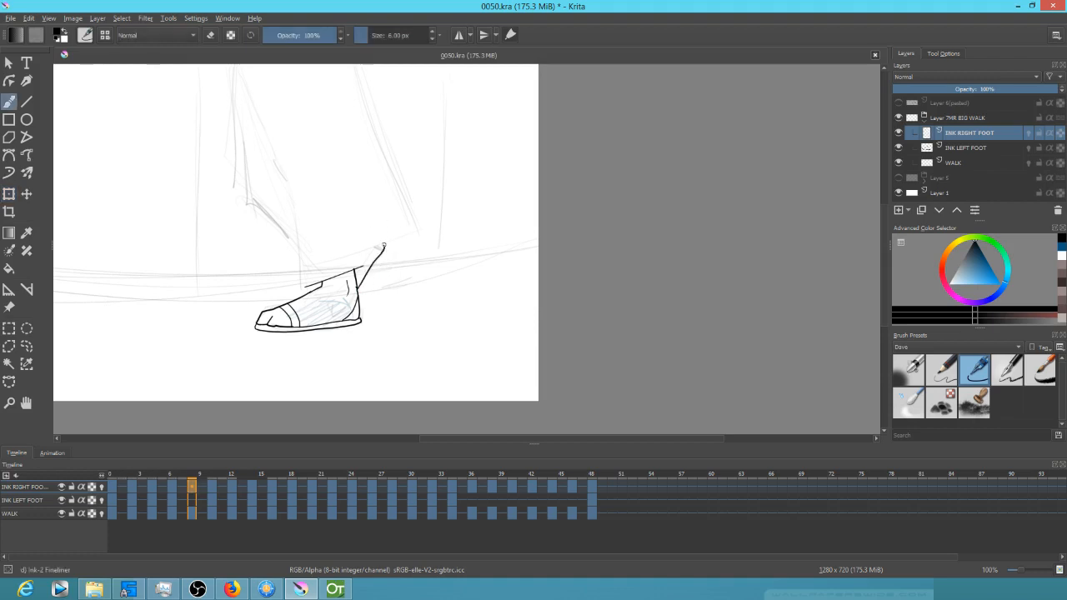
# At frame 10, rotate the right foot flatter, scale it down slightly and move it close to the left foot
pyautogui.click(212, 486)
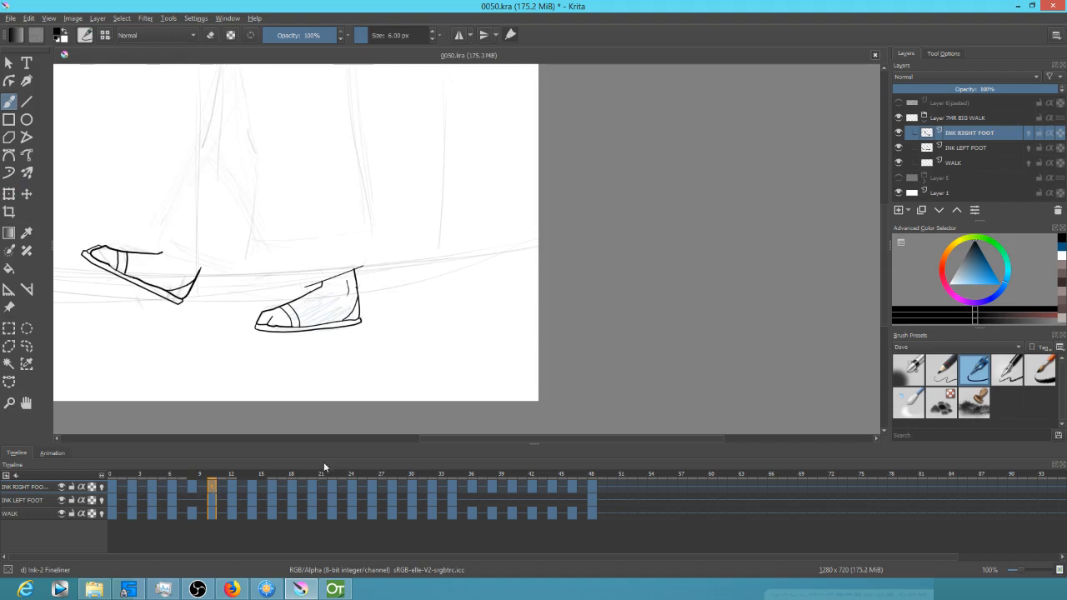
pyautogui.press('-')
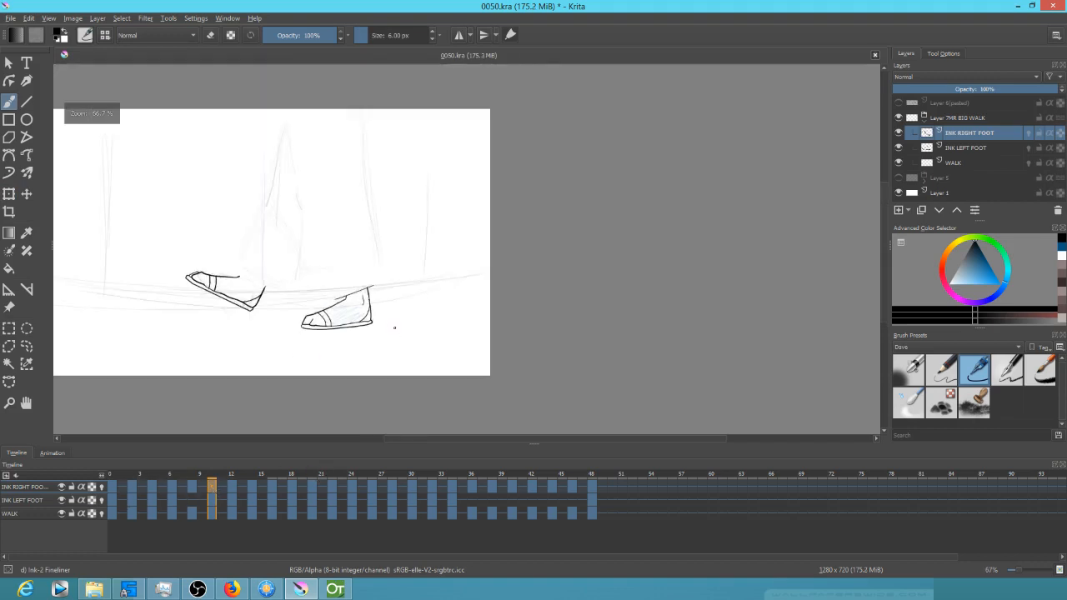
pyautogui.moveTo(198, 477)
pyautogui.mouseDown()
pyautogui.moveTo(173, 476)
pyautogui.moveTo(253, 476)
pyautogui.moveTo(209, 479)
pyautogui.mouseUp()
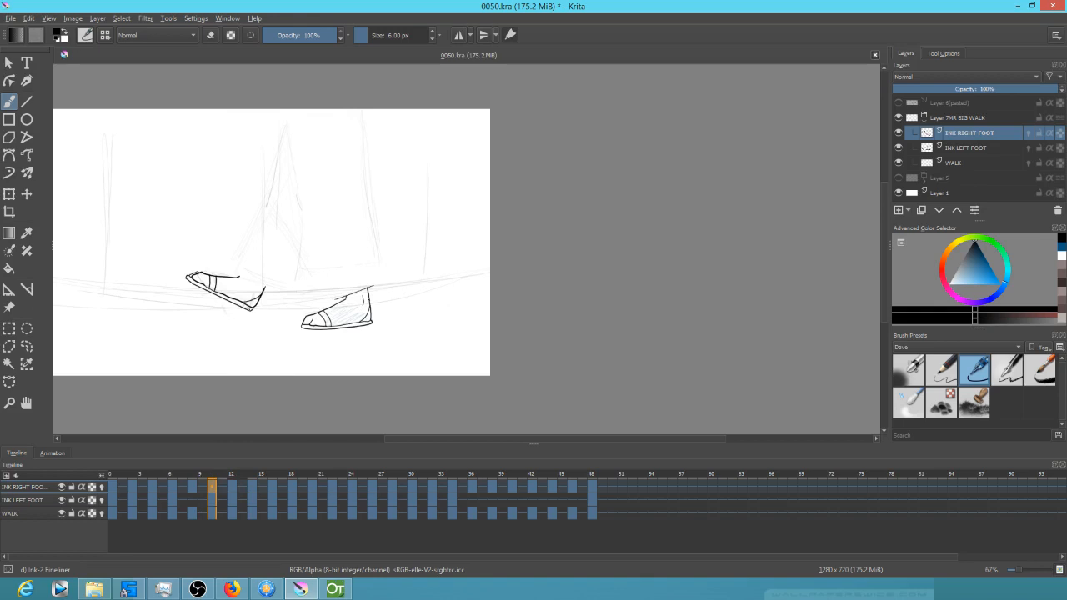
pyautogui.hotkey('ctrl', 't')
pyautogui.moveTo(252, 304); pyautogui.dragTo(305, 298)
pyautogui.moveTo(346, 332); pyautogui.dragTo(312, 304)
pyautogui.moveTo(241, 315); pyautogui.dragTo(294, 287)
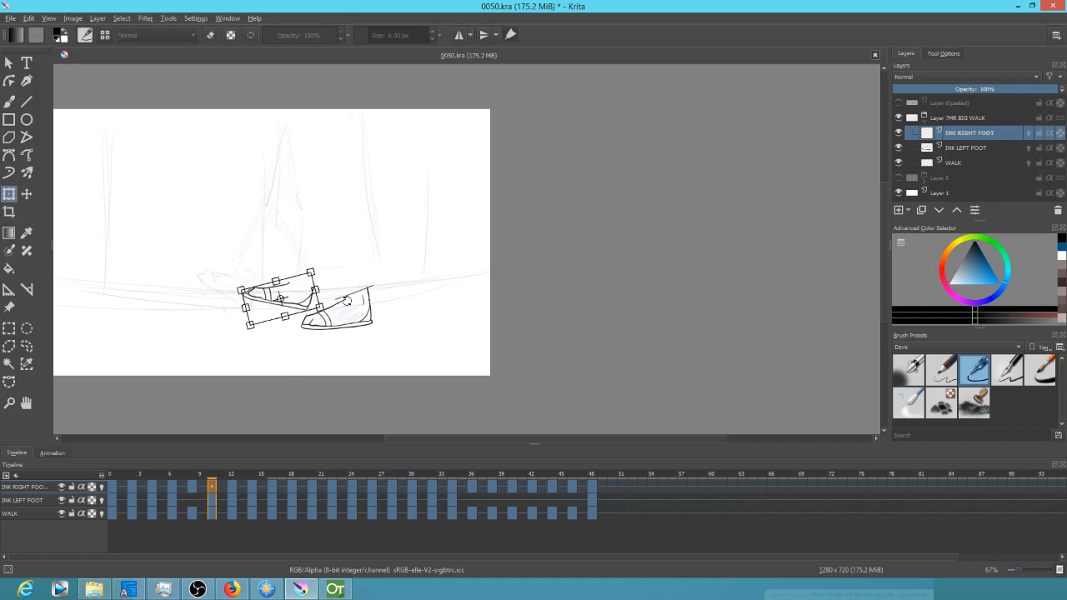
pyautogui.scroll(3, 342, 311)
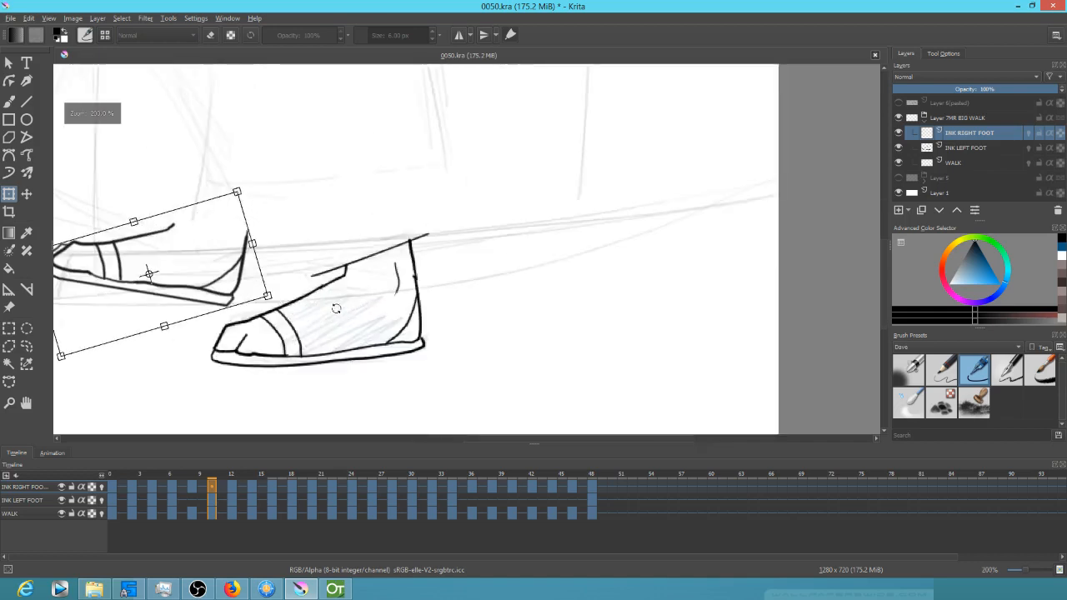
pyautogui.scroll(-2, 342, 311)
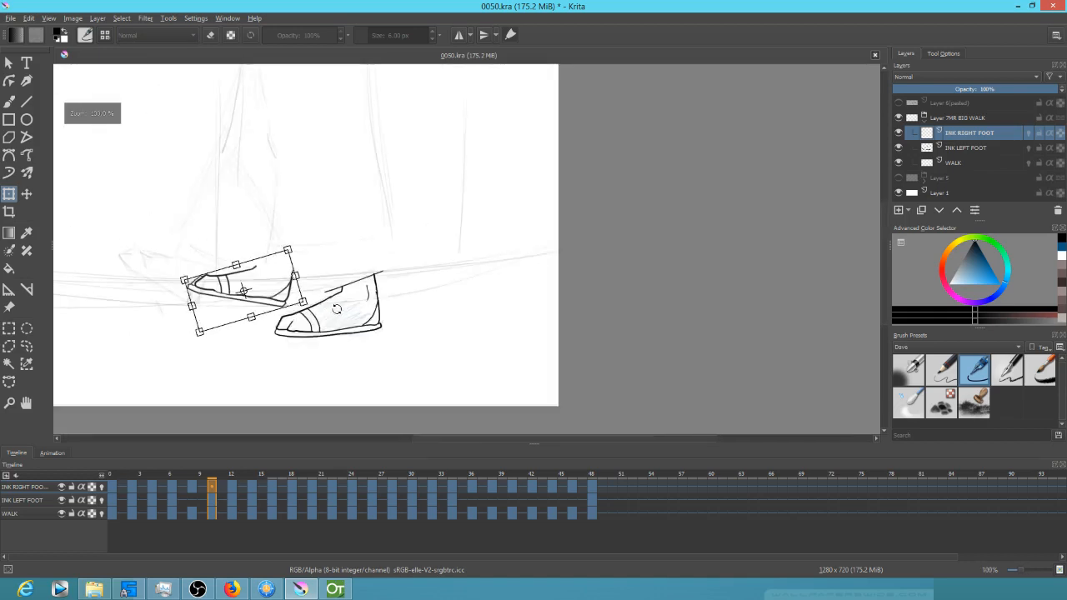
# Lower the right foot at frame 12, and at frame 14 shrink it slightly, shift it down and rotate it toward the rough
pyautogui.click(235, 492)
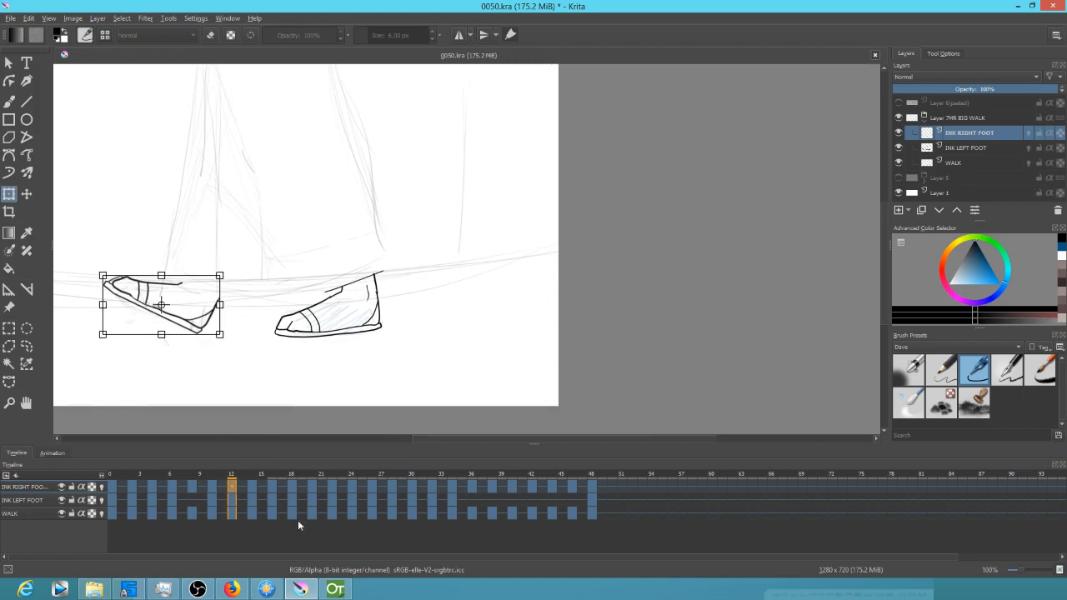
pyautogui.click(250, 492)
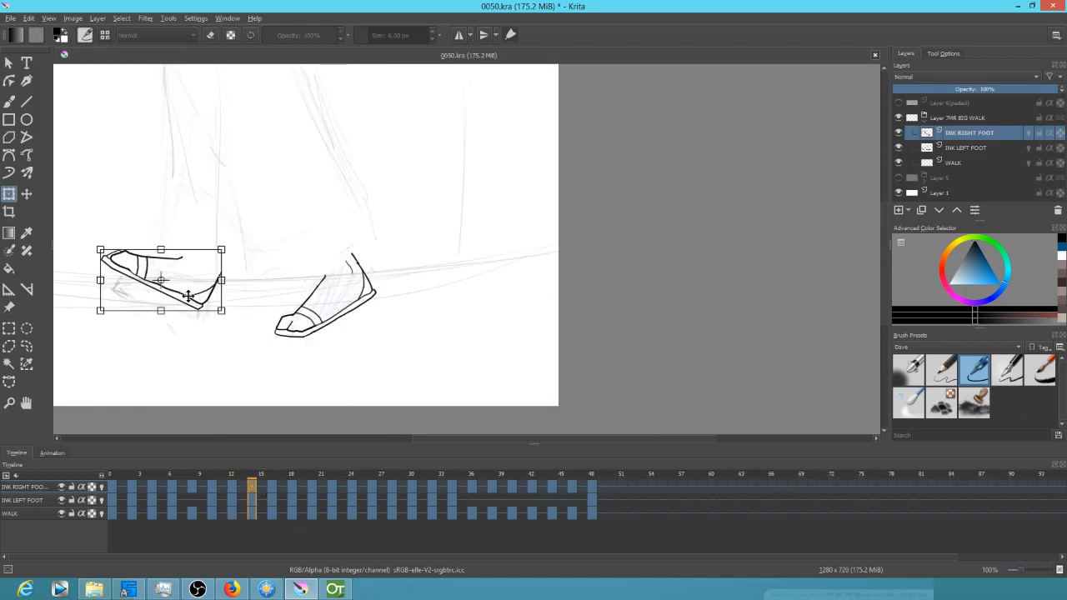
pyautogui.moveTo(98, 244); pyautogui.dragTo(104, 252)
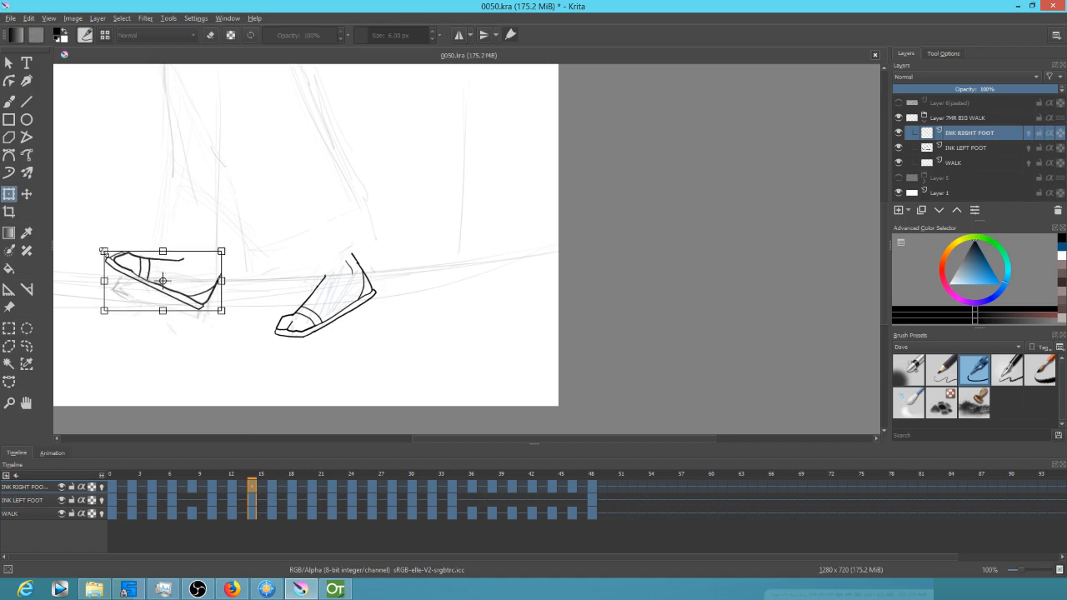
pyautogui.moveTo(162, 281); pyautogui.dragTo(164, 290)
pyautogui.moveTo(231, 323); pyautogui.dragTo(233, 312)
# Rotate the right foot flatter at frames 16 and 18, moving it down onto the rough foot at frame 18
pyautogui.click(273, 490)
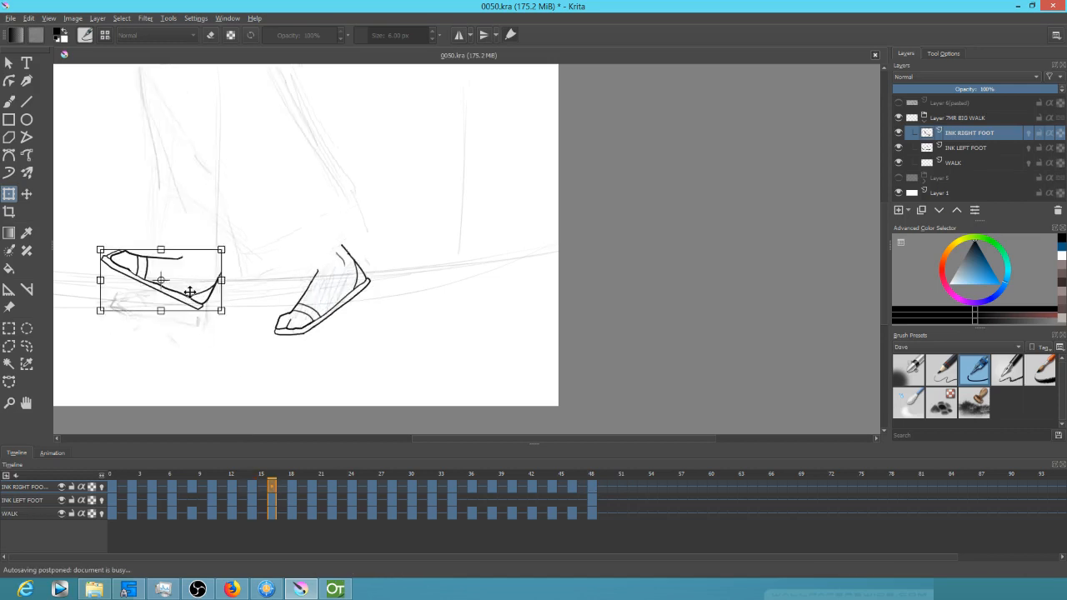
pyautogui.moveTo(215, 324)
pyautogui.mouseDown()
pyautogui.moveTo(243, 308)
pyautogui.moveTo(241, 289)
pyautogui.mouseUp()
pyautogui.press('.')
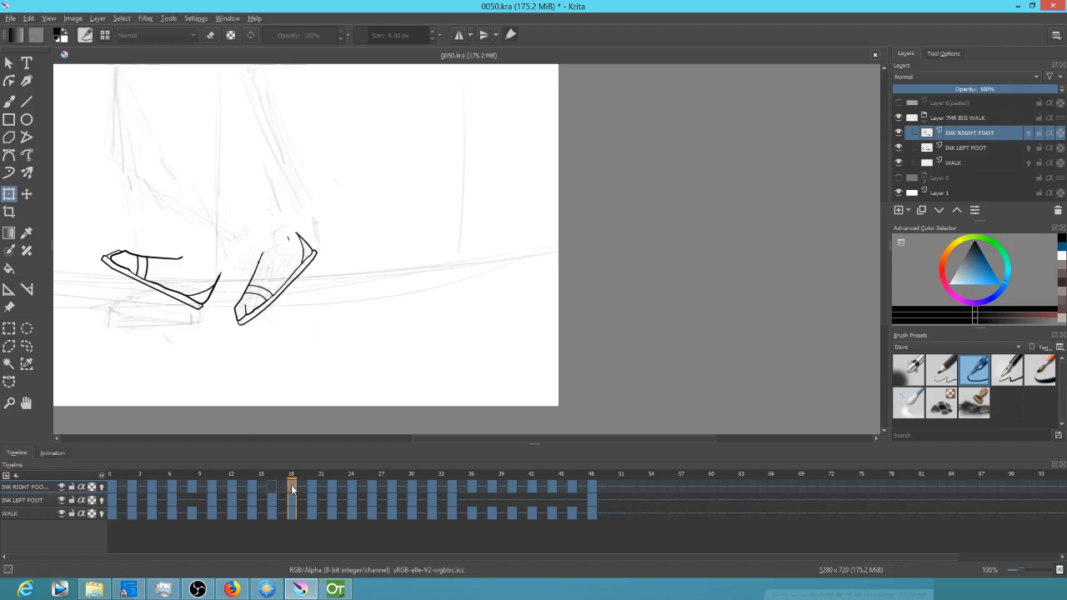
pyautogui.moveTo(126, 286); pyautogui.dragTo(126, 305)
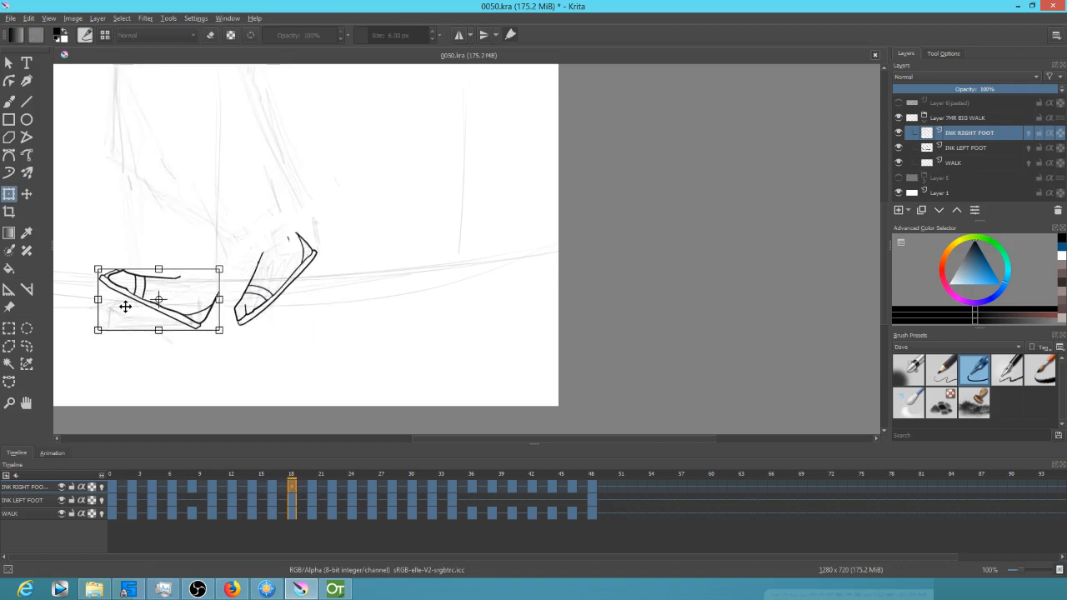
pyautogui.moveTo(259, 373); pyautogui.dragTo(262, 326)
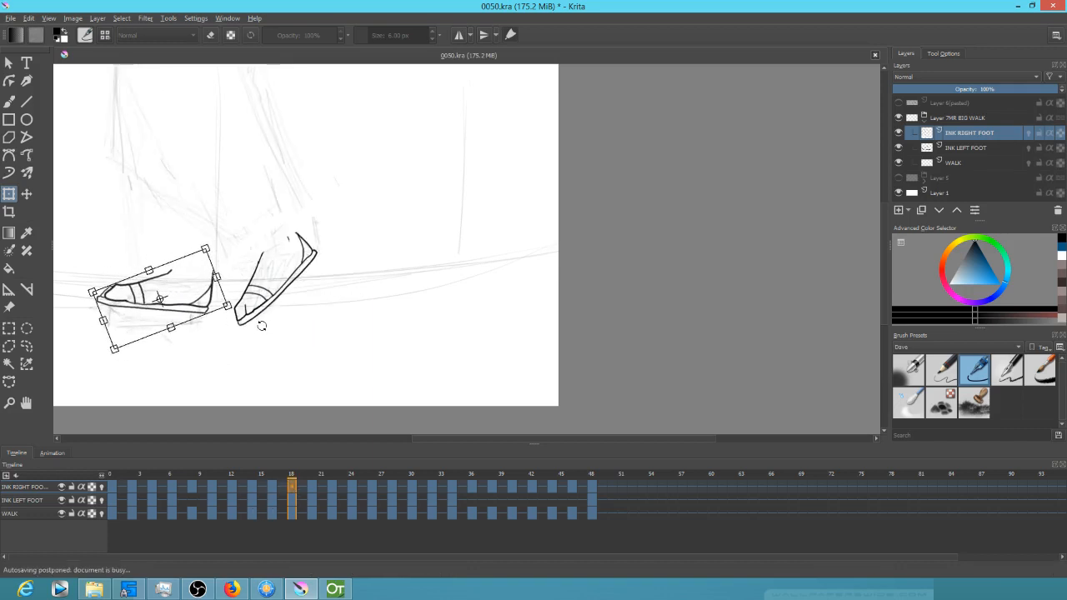
pyautogui.moveTo(184, 296); pyautogui.dragTo(180, 306)
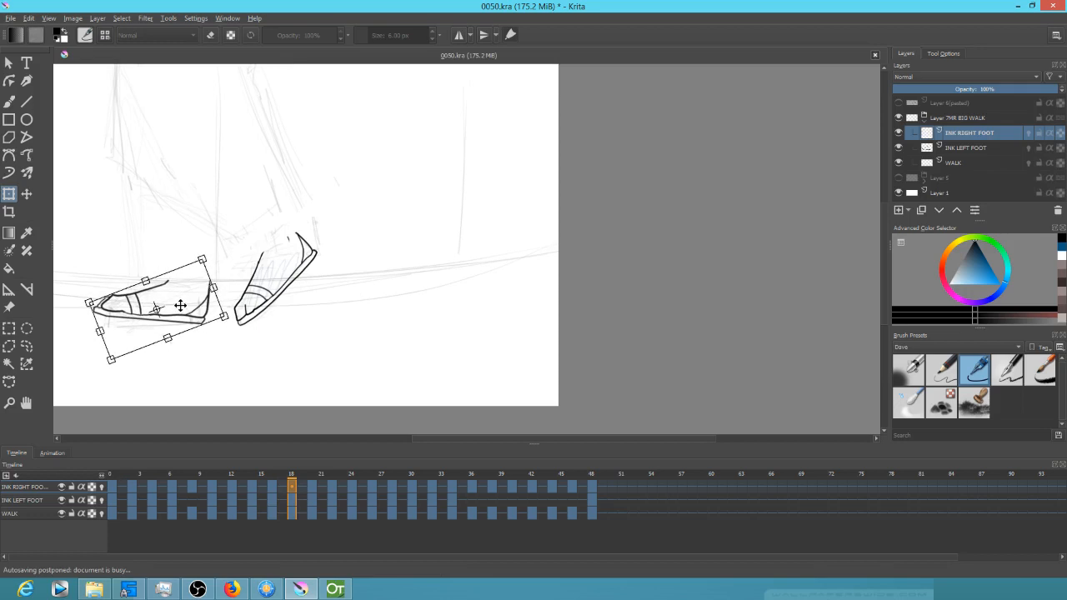
# Rotate and reposition the inked right foot on frame 20 so it lies flat over the sketched foot
pyautogui.click(313, 488)
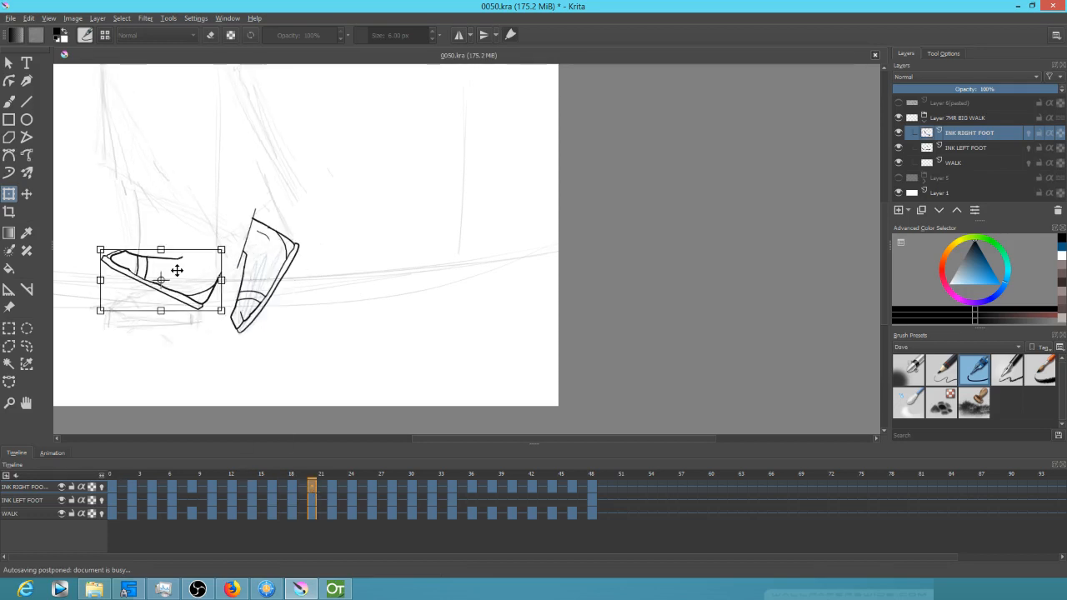
pyautogui.moveTo(85, 256); pyautogui.dragTo(88, 295)
pyautogui.moveTo(207, 285); pyautogui.dragTo(207, 314)
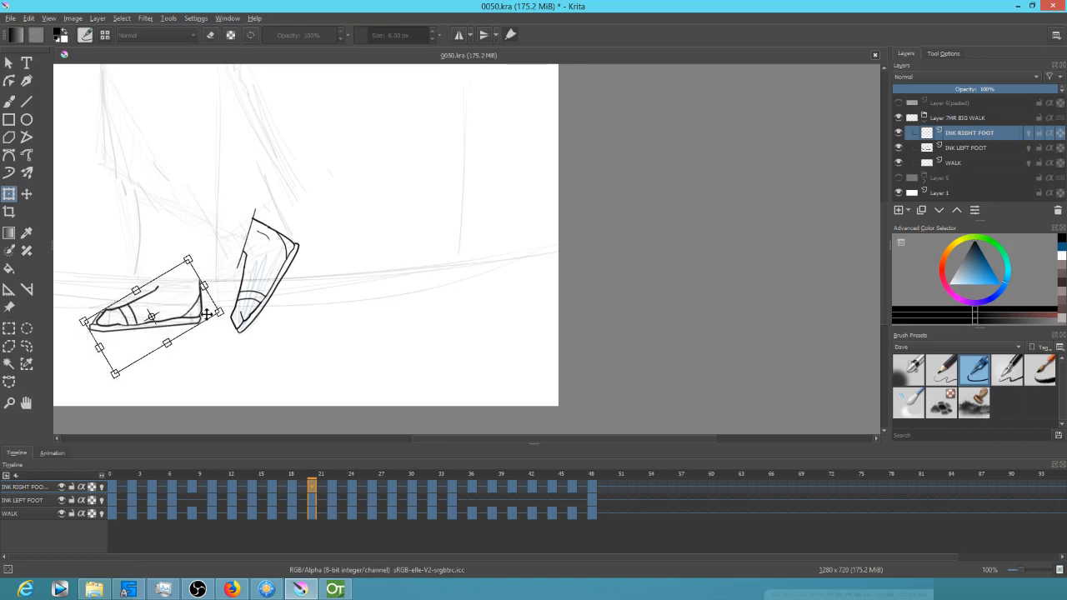
# Move and rotate the inked right foot on frame 22 to lie flat over its ground-contact sketch
pyautogui.click(330, 489)
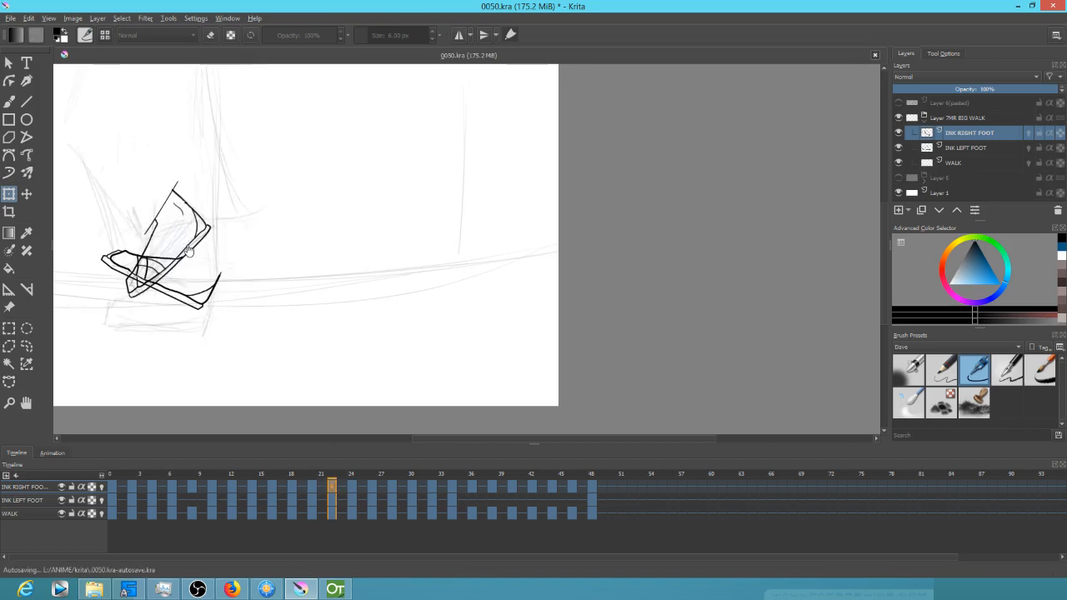
pyautogui.moveTo(192, 307); pyautogui.dragTo(197, 325)
pyautogui.moveTo(264, 358); pyautogui.dragTo(209, 316)
pyautogui.press('Return')
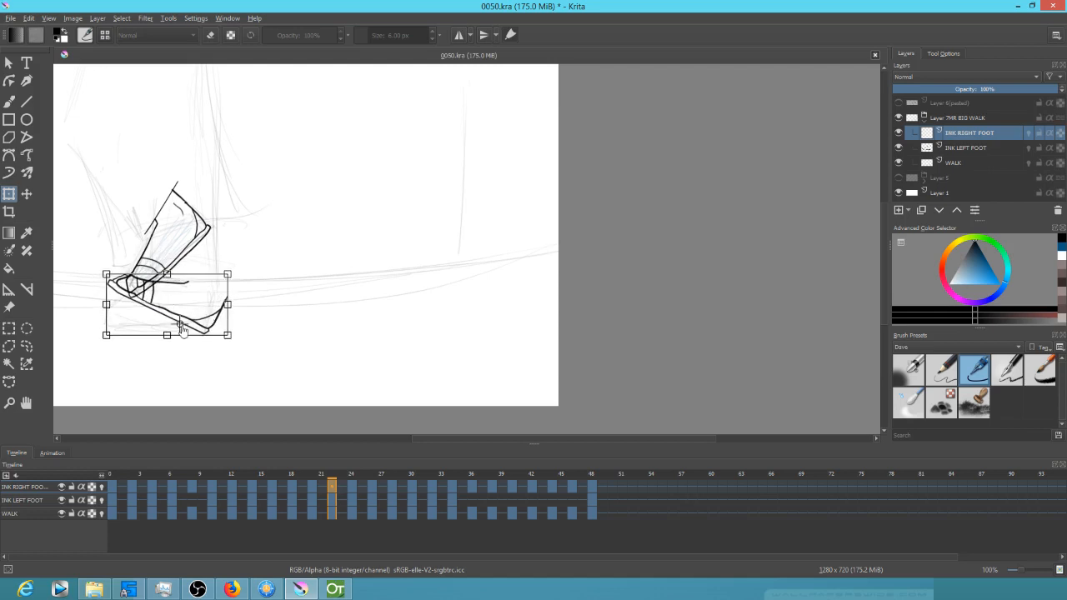
pyautogui.moveTo(253, 348); pyautogui.dragTo(262, 317)
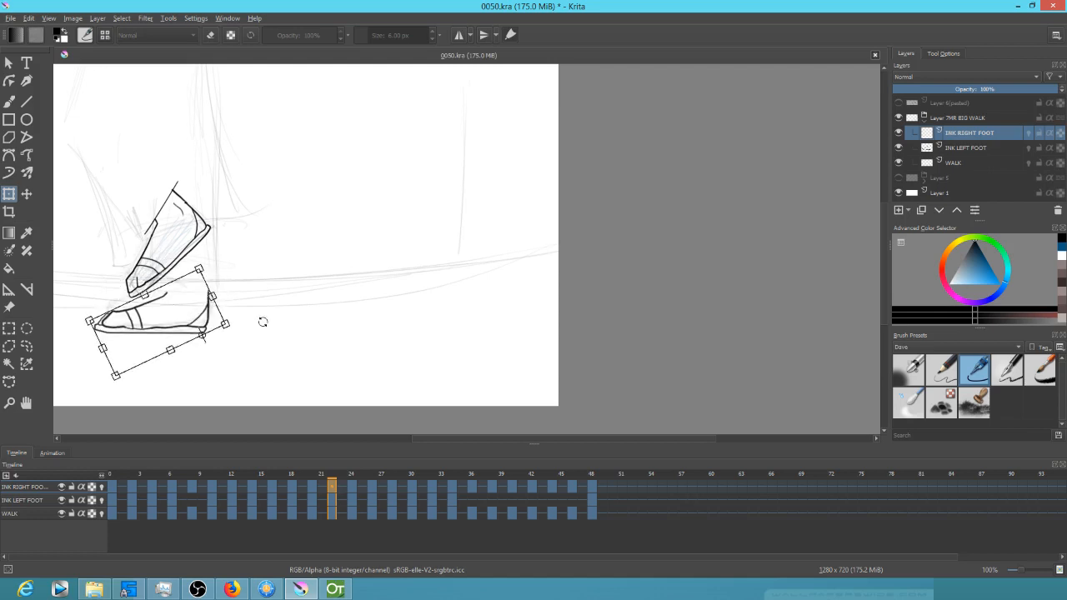
# Move the inked right foot on frame 24 down towards its sketched position
pyautogui.click(350, 486)
pyautogui.click(107, 278)
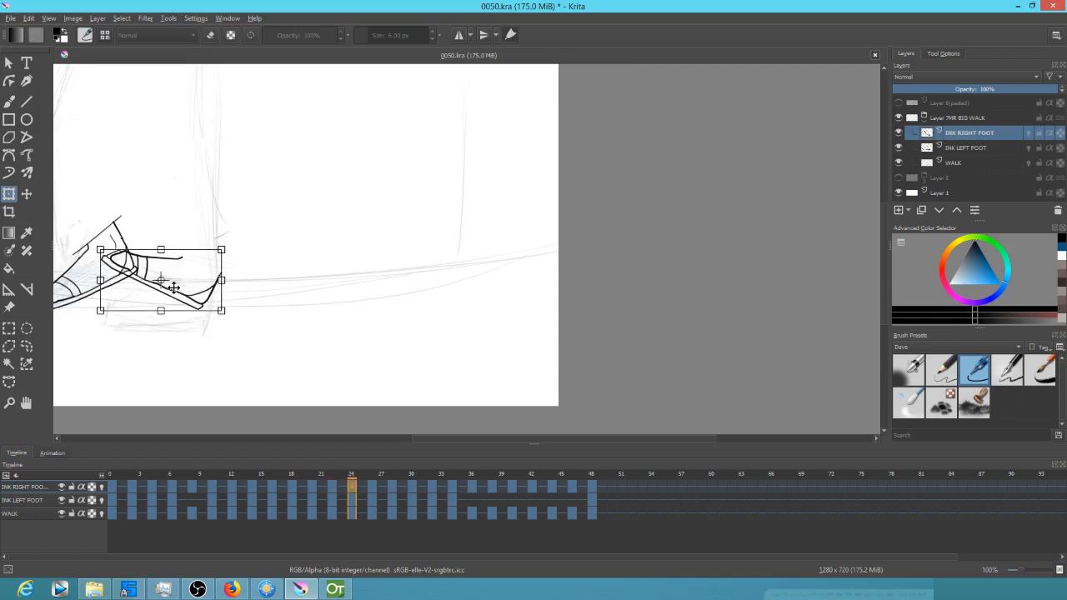
pyautogui.moveTo(200, 293)
pyautogui.mouseDown()
pyautogui.moveTo(217, 310)
pyautogui.moveTo(211, 302)
pyautogui.mouseUp()
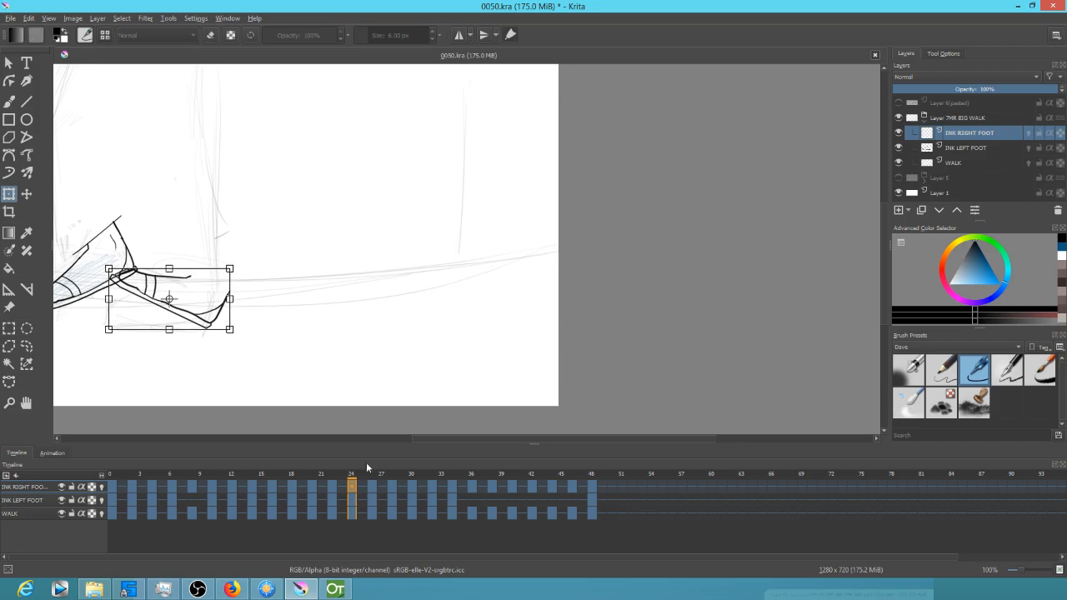
# Remove the INK RIGHT FOOT keyframes on frames 22 through 28 so the frame 20 pose is held
pyautogui.moveTo(331, 478)
pyautogui.mouseDown()
pyautogui.moveTo(410, 479)
pyautogui.moveTo(393, 478)
pyautogui.mouseUp()
pyautogui.moveTo(303, 473)
pyautogui.mouseDown()
pyautogui.moveTo(321, 473)
pyautogui.moveTo(290, 474)
pyautogui.moveTo(322, 474)
pyautogui.moveTo(292, 475)
pyautogui.moveTo(335, 489)
pyautogui.moveTo(374, 486)
pyautogui.moveTo(357, 471)
pyautogui.moveTo(305, 480)
pyautogui.moveTo(411, 479)
pyautogui.mouseUp()
pyautogui.click(390, 487)
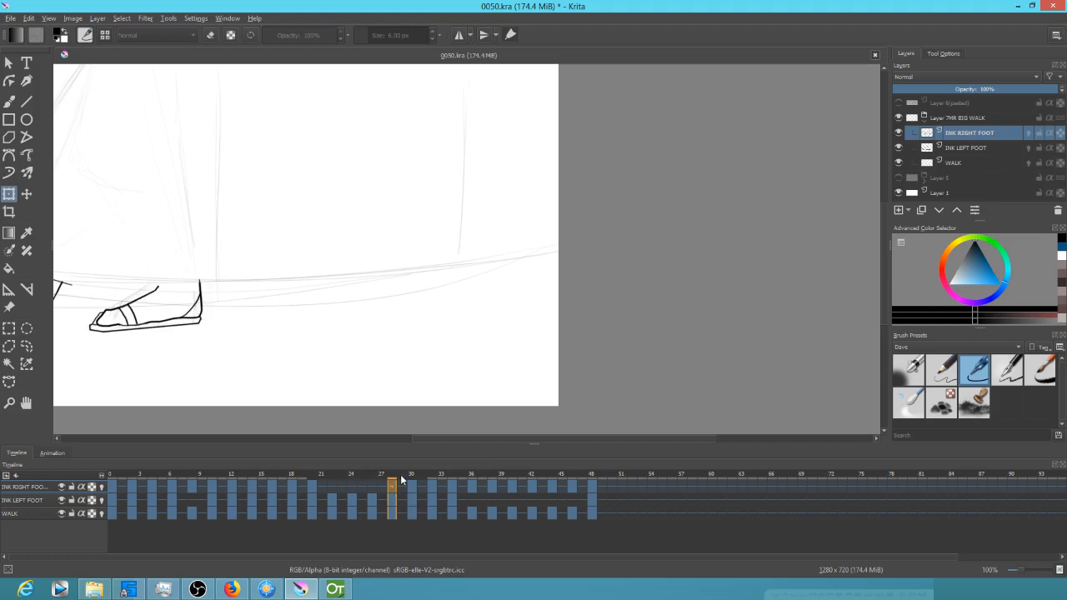
# Copy the raised-heel right foot keyframe from frame 0 to frame 28 on the INK RIGHT FOOT layer
pyautogui.click(414, 486)
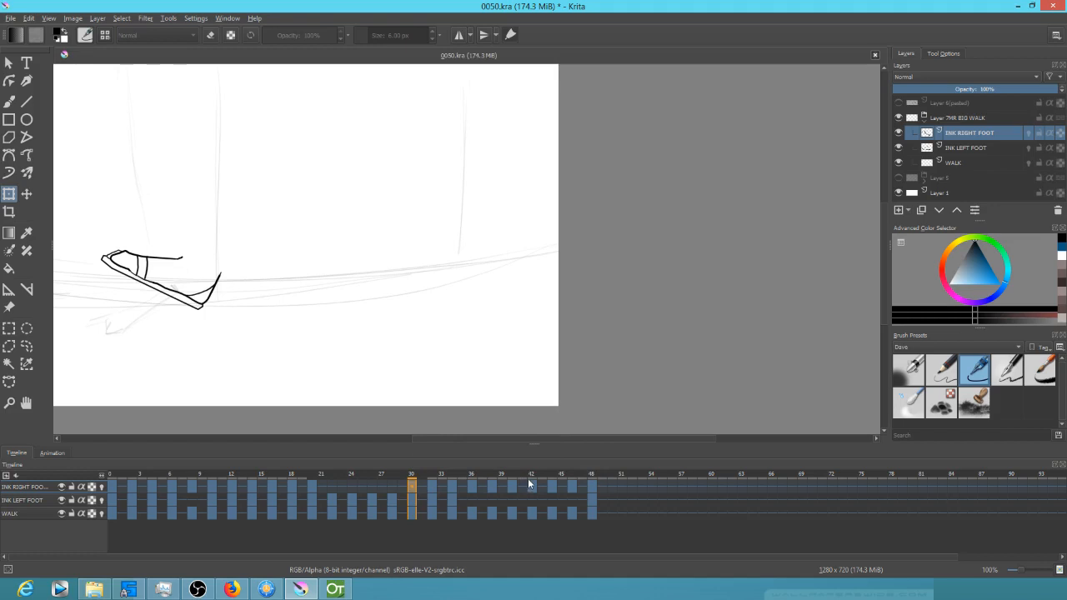
pyautogui.moveTo(279, 473); pyautogui.dragTo(65, 471)
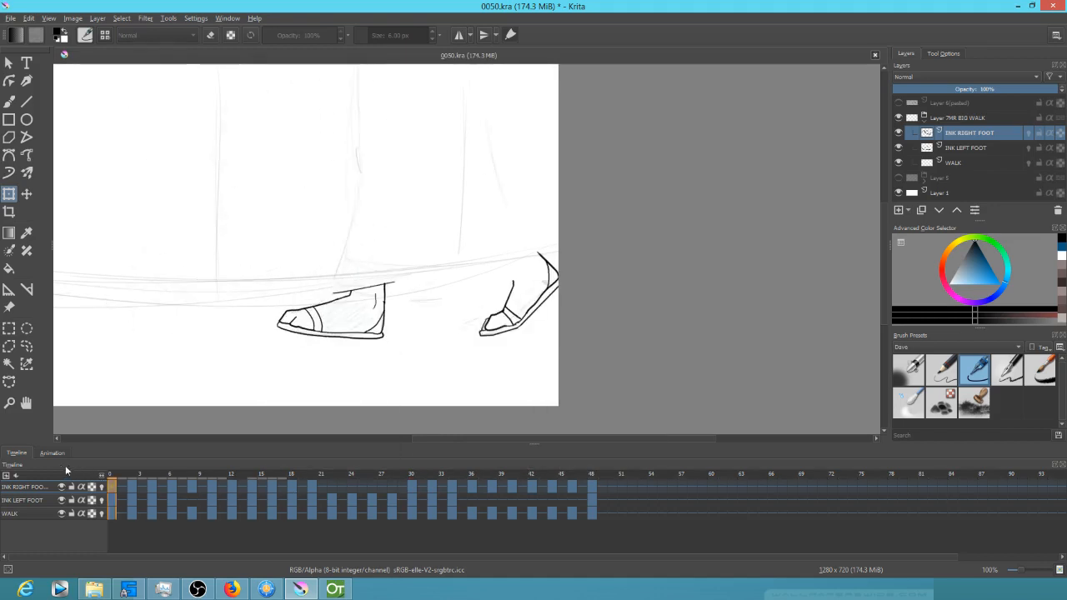
pyautogui.click(540, 305)
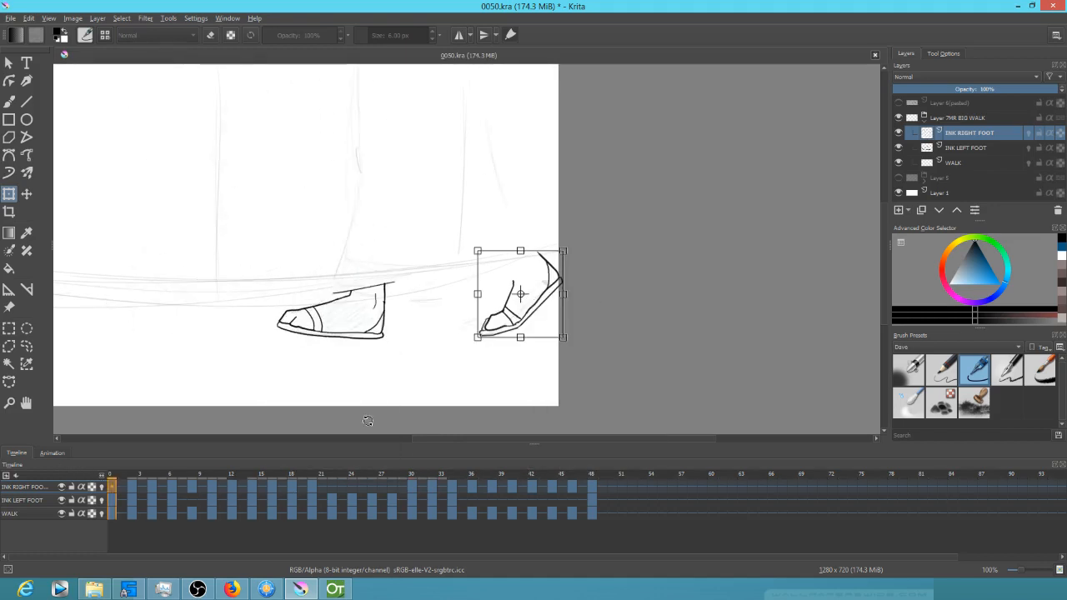
pyautogui.click(391, 487)
pyautogui.moveTo(113, 489)
pyautogui.mouseDown()
pyautogui.moveTo(365, 465)
pyautogui.moveTo(397, 485)
pyautogui.mouseUp()
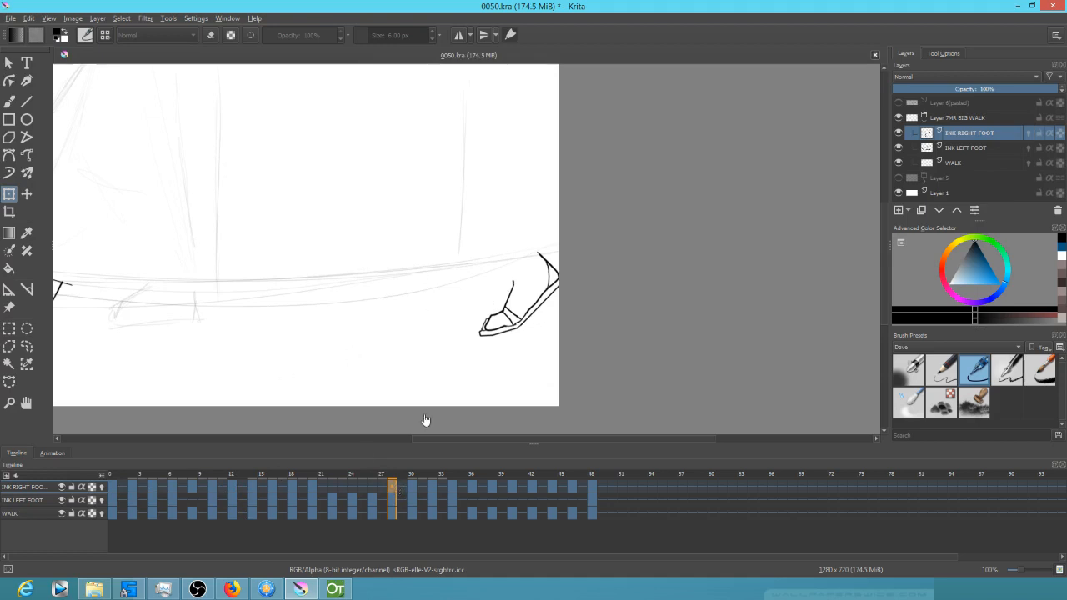
pyautogui.click(373, 486)
pyautogui.click(393, 489)
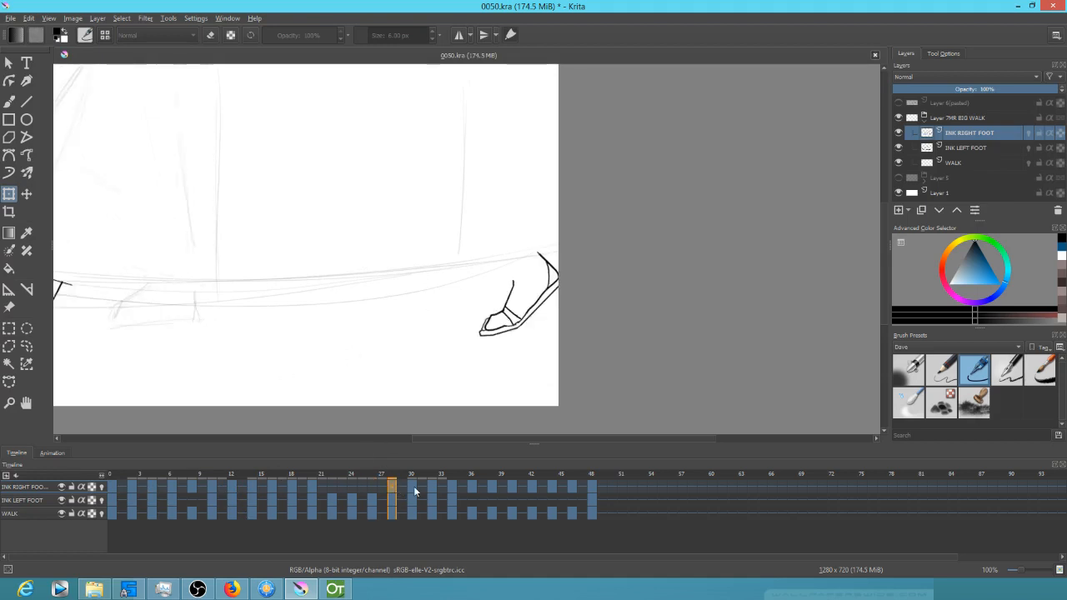
# Move the raised-heel keyframe from frame 28 to frame 30 and shift its foot across the canvas onto the sketched foot
pyautogui.click(413, 490)
pyautogui.moveTo(393, 489)
pyautogui.mouseDown()
pyautogui.moveTo(417, 479)
pyautogui.moveTo(412, 490)
pyautogui.mouseUp()
pyautogui.moveTo(540, 284)
pyautogui.mouseDown()
pyautogui.moveTo(294, 273)
pyautogui.moveTo(160, 284)
pyautogui.moveTo(163, 295)
pyautogui.mouseUp()
# Reuse frame 30's right foot on frame 34, clearing the frame 32 keyframe, and nudge the copied foot onto the sketch
pyautogui.click(432, 491)
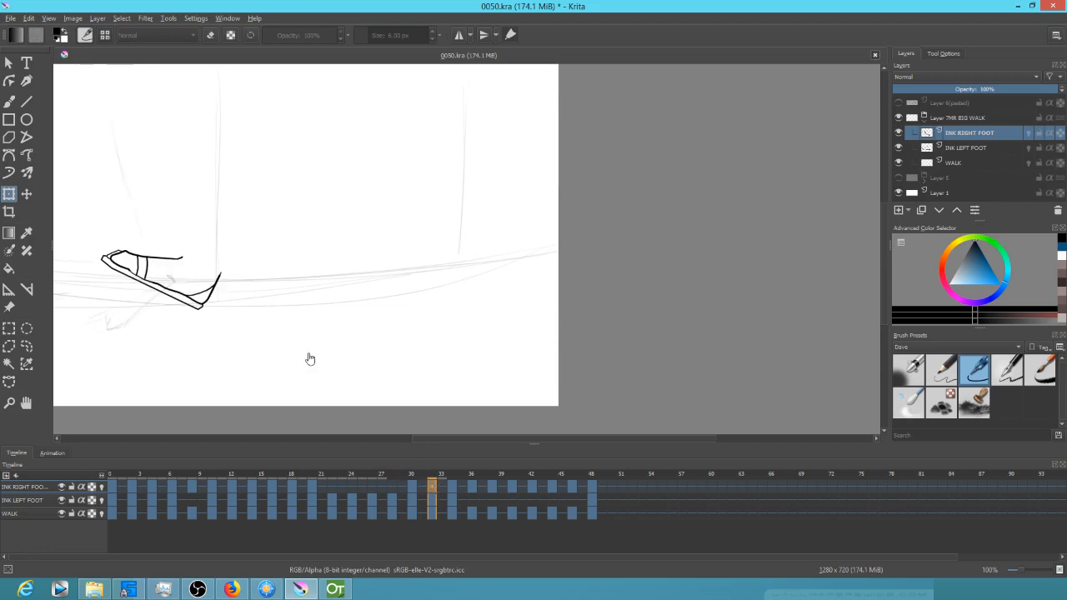
pyautogui.click(452, 486)
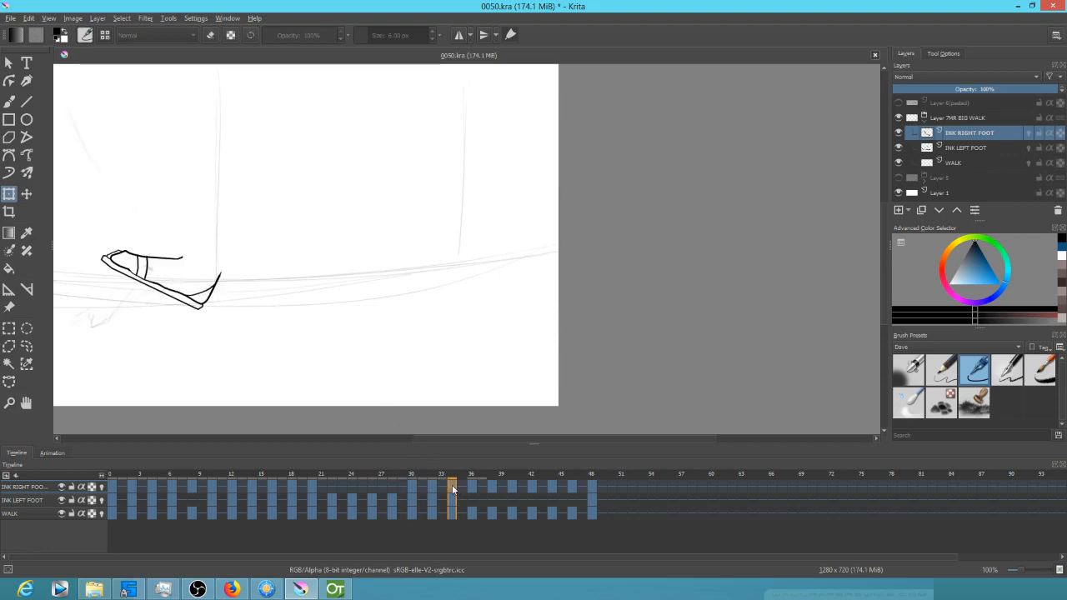
pyautogui.click(432, 487)
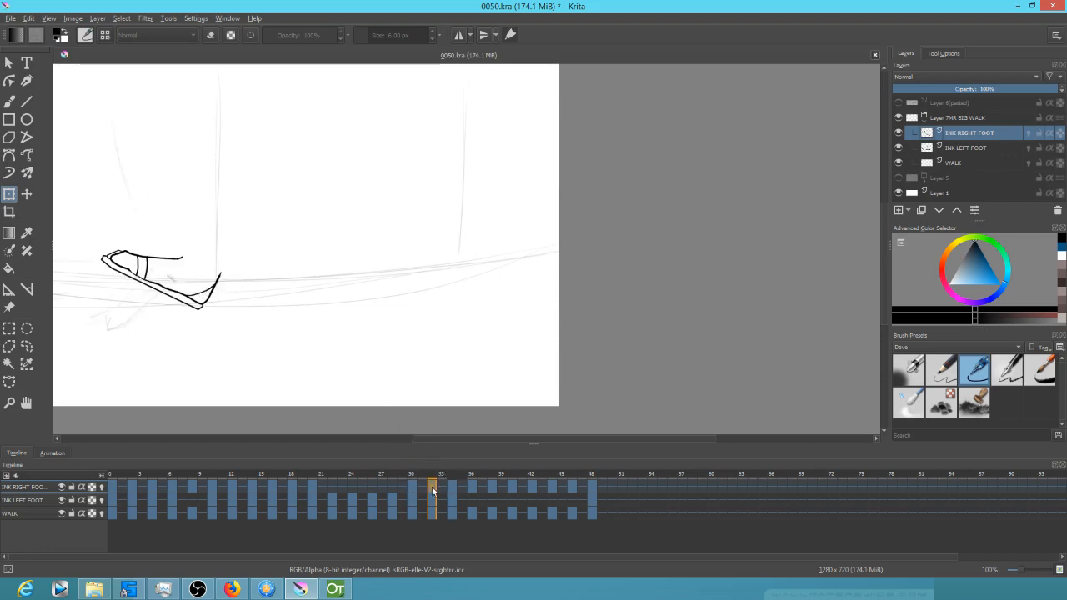
pyautogui.click(412, 485)
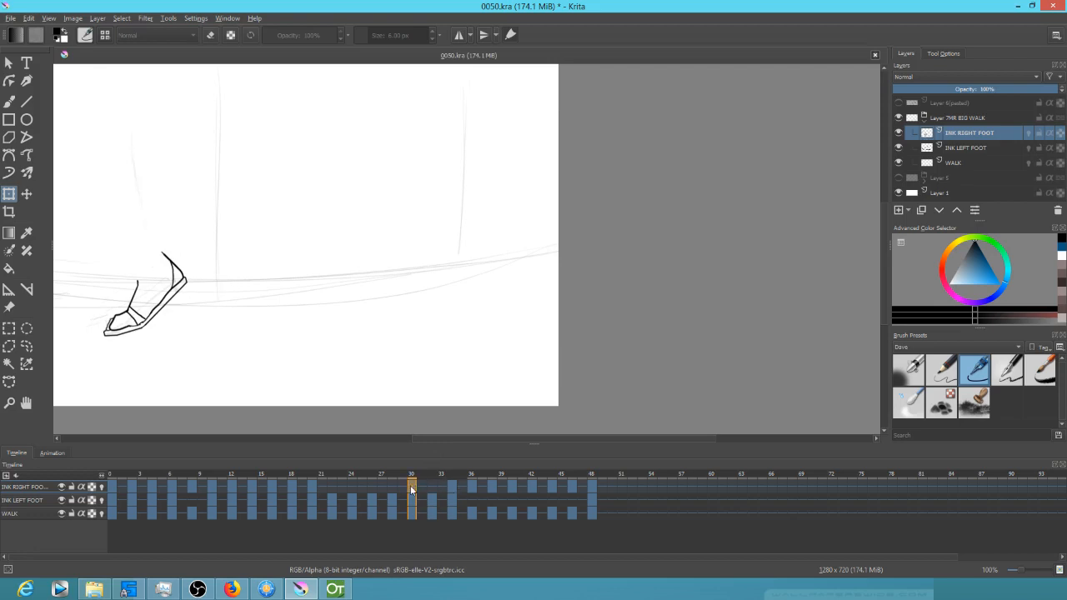
pyautogui.click(452, 483)
pyautogui.moveTo(163, 302); pyautogui.dragTo(152, 296)
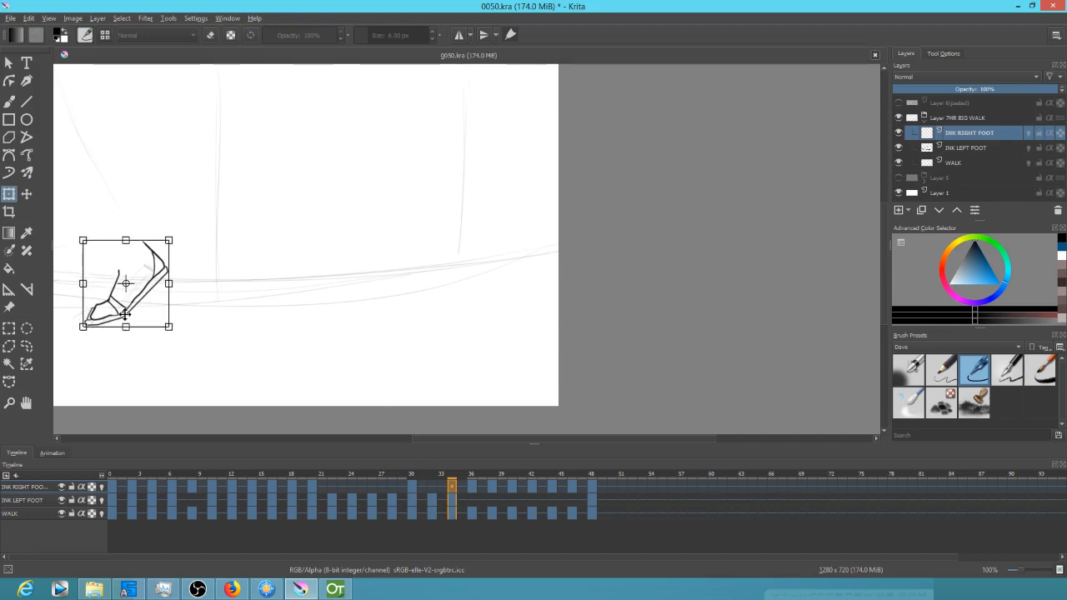
# Rotate the right foot on frame 36 steeply onto its toes, then reposition and resize it over the sketch
pyautogui.click(472, 490)
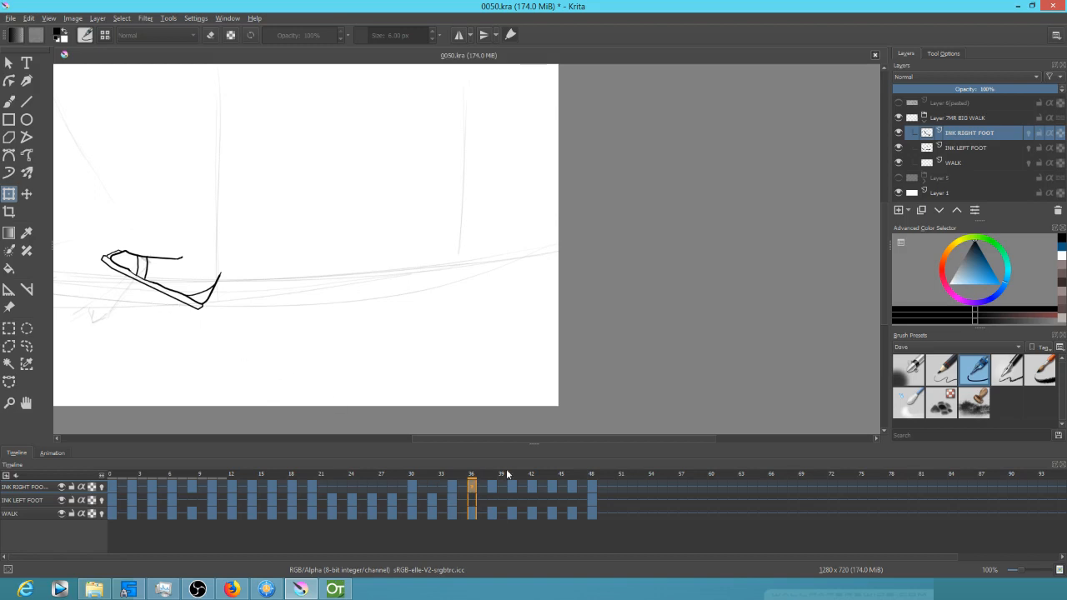
pyautogui.moveTo(465, 478)
pyautogui.mouseDown()
pyautogui.moveTo(447, 477)
pyautogui.moveTo(508, 479)
pyautogui.moveTo(451, 482)
pyautogui.mouseUp()
pyautogui.scroll(2, 583, 373)
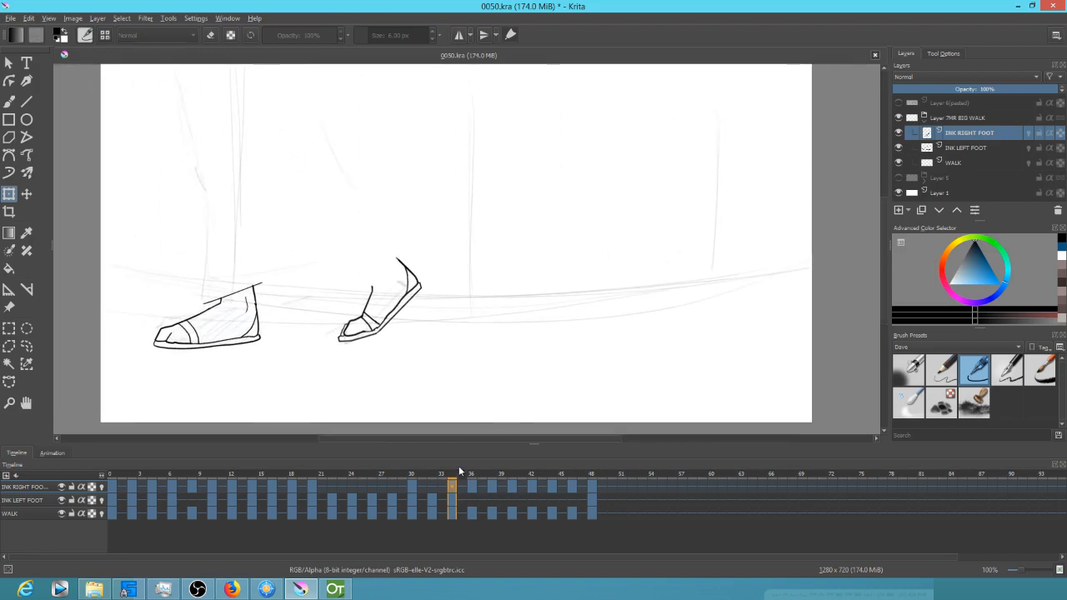
pyautogui.click(471, 486)
pyautogui.click(430, 314)
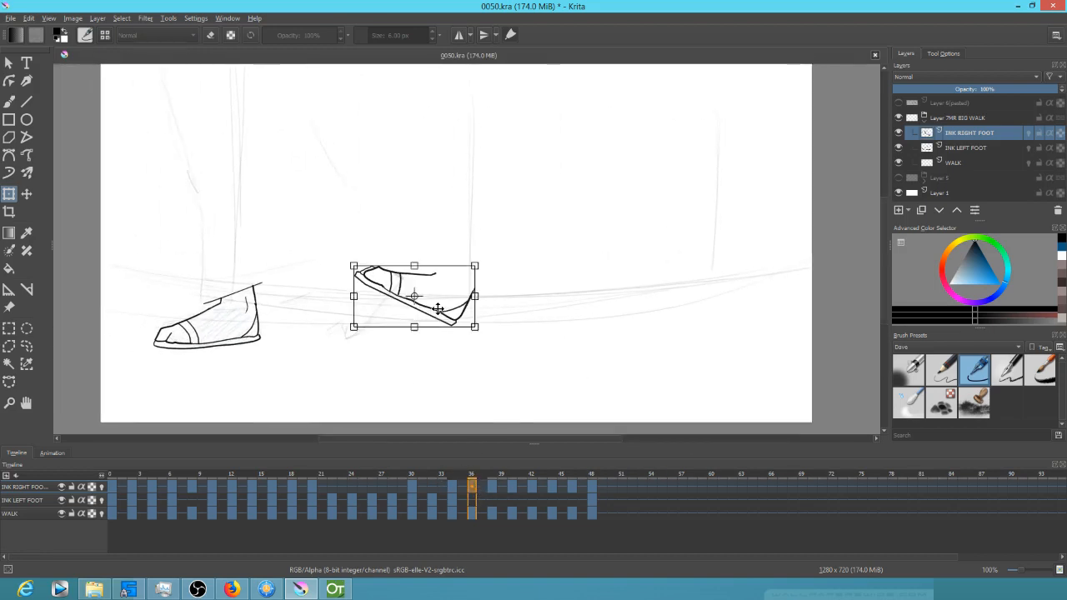
pyautogui.moveTo(516, 343)
pyautogui.mouseDown()
pyautogui.moveTo(475, 220)
pyautogui.moveTo(462, 212)
pyautogui.mouseUp()
pyautogui.moveTo(408, 350); pyautogui.dragTo(368, 328)
pyautogui.moveTo(416, 223); pyautogui.dragTo(409, 236)
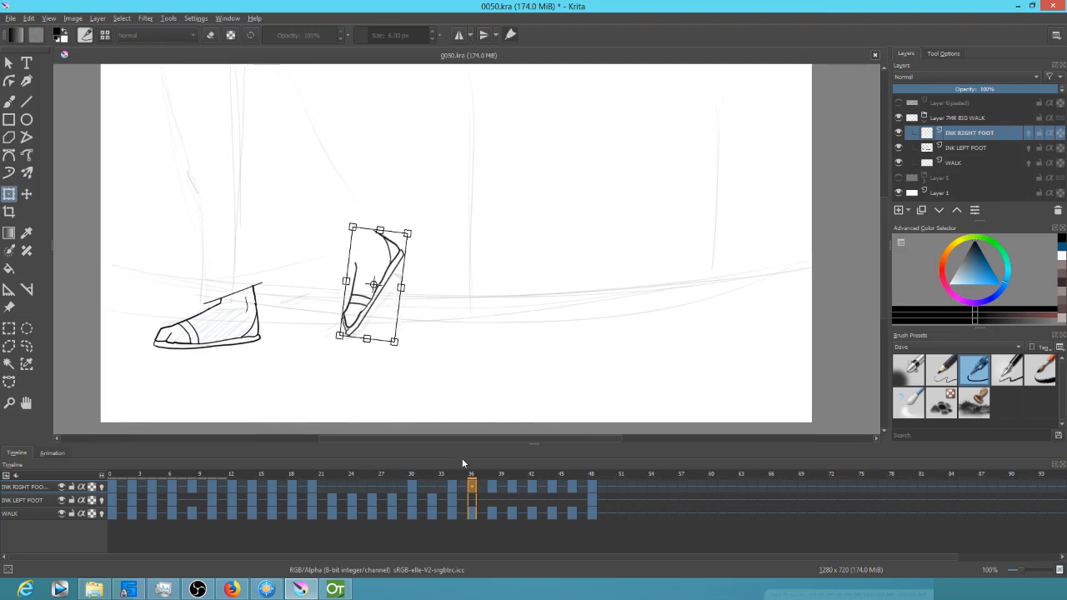
# Rotate the right foot on frame 38 toes-down, move it beside the left foot and adjust it to the sketch
pyautogui.click(493, 495)
pyautogui.moveTo(491, 333)
pyautogui.mouseDown()
pyautogui.moveTo(495, 229)
pyautogui.moveTo(468, 209)
pyautogui.mouseUp()
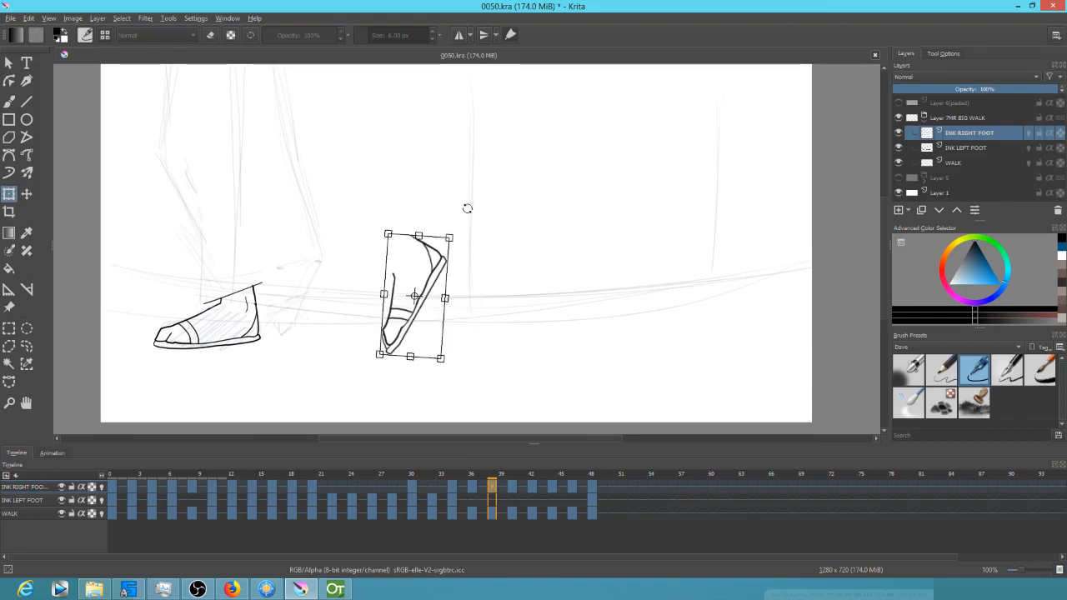
pyautogui.moveTo(422, 326); pyautogui.dragTo(313, 313)
pyautogui.moveTo(344, 216); pyautogui.dragTo(338, 226)
# Delete the right foot on frame 40 and ink a short diagonal line rising from behind the left foot's heel
pyautogui.click(511, 487)
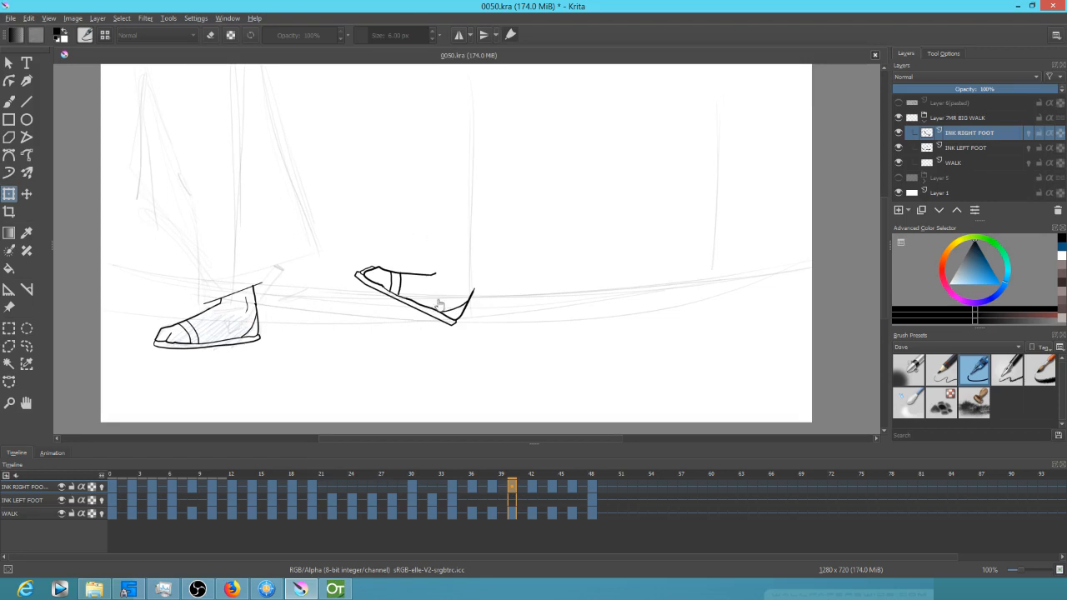
pyautogui.click(436, 310)
pyautogui.press('Delete')
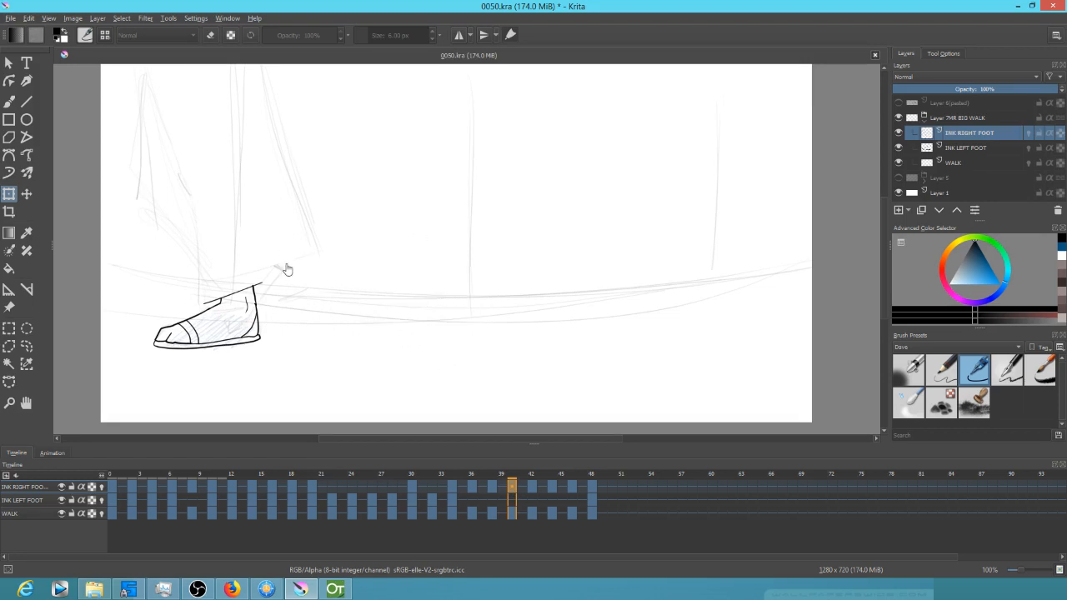
pyautogui.press('b')
pyautogui.moveTo(255, 304); pyautogui.dragTo(283, 267)
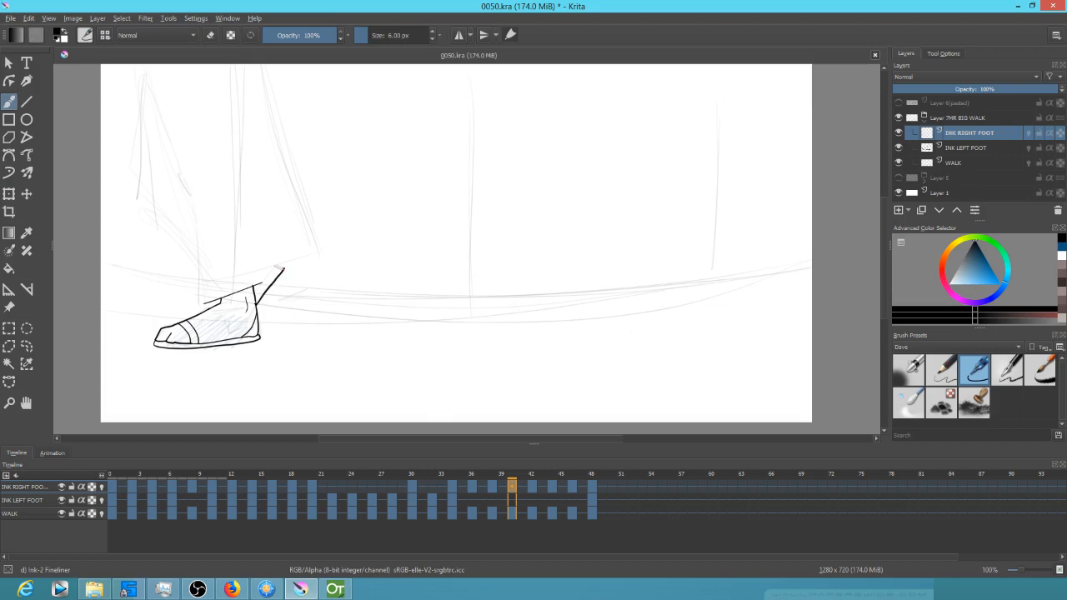
# Rotate the right foot on frame 42 toes-down and move it above the left foot's toes to match the sketch
pyautogui.click(531, 487)
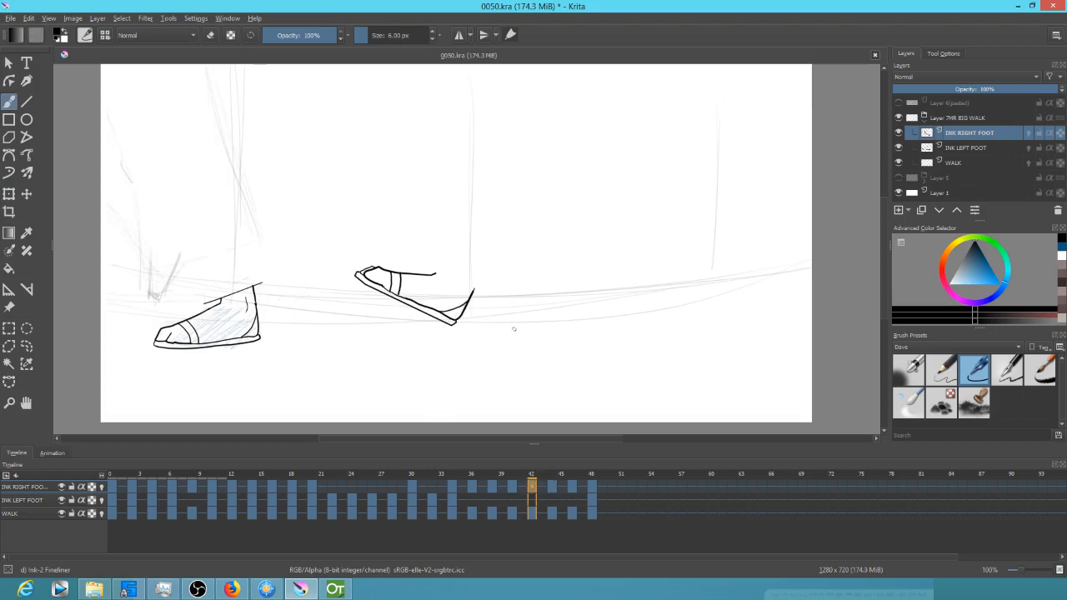
pyautogui.hotkey('ctrl', 't')
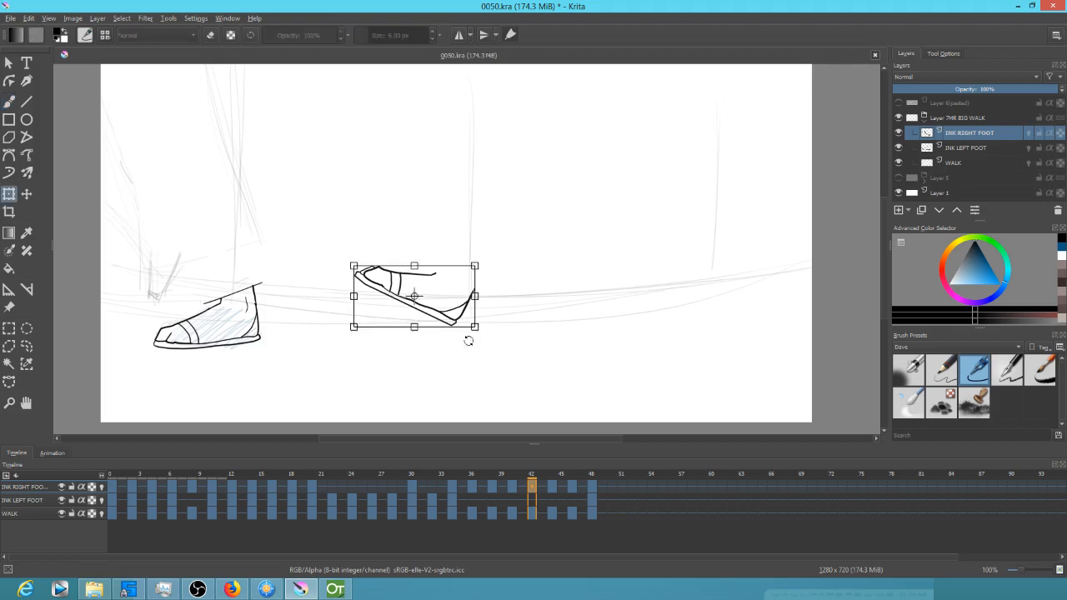
pyautogui.moveTo(512, 352); pyautogui.dragTo(469, 213)
pyautogui.moveTo(434, 329); pyautogui.dragTo(204, 275)
pyautogui.moveTo(239, 199); pyautogui.dragTo(111, 180)
pyautogui.moveTo(192, 268); pyautogui.dragTo(184, 265)
# Select the upper part of frame 42's right foot with a freehand selection, delete it and deselect
pyautogui.hotkey('ctrl', 'r')
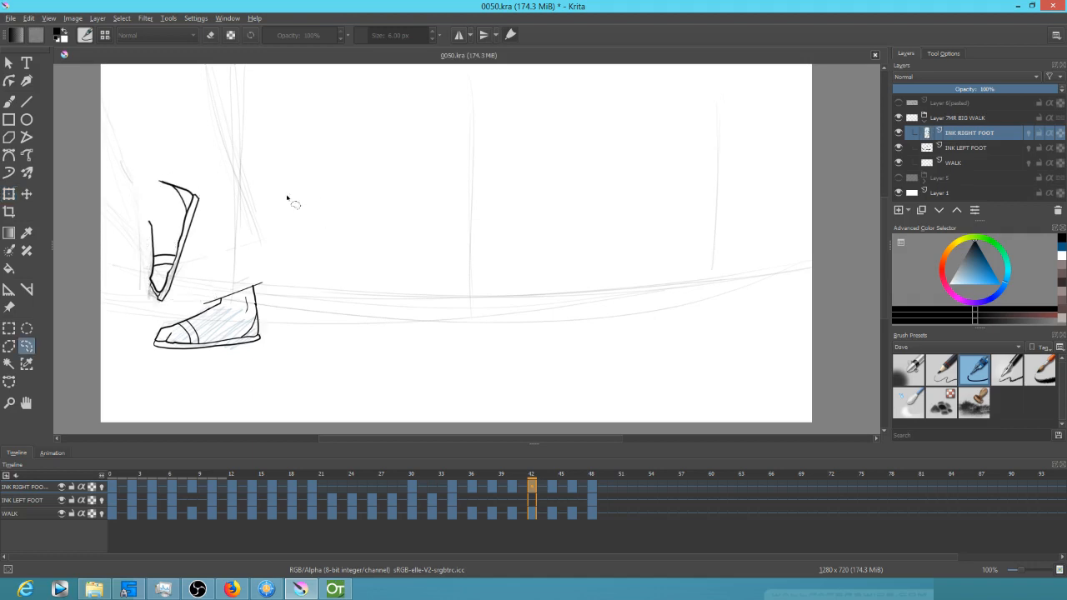
pyautogui.moveTo(196, 150)
pyautogui.mouseDown()
pyautogui.moveTo(129, 202)
pyautogui.moveTo(145, 251)
pyautogui.moveTo(187, 265)
pyautogui.moveTo(199, 167)
pyautogui.mouseUp()
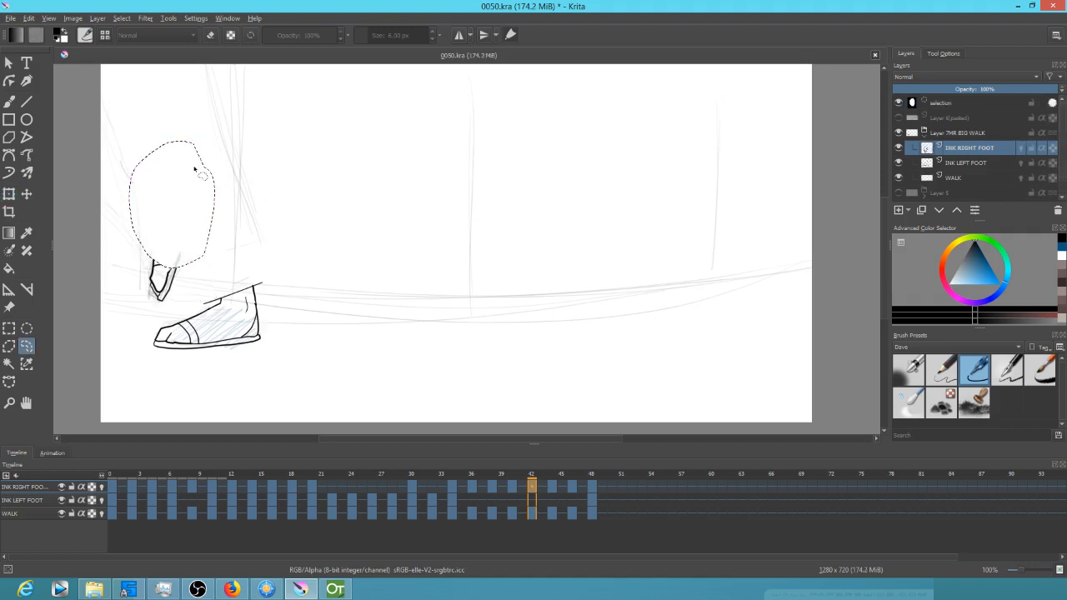
pyautogui.press('Delete')
pyautogui.hotkey('ctrl', 'shift', 'a')
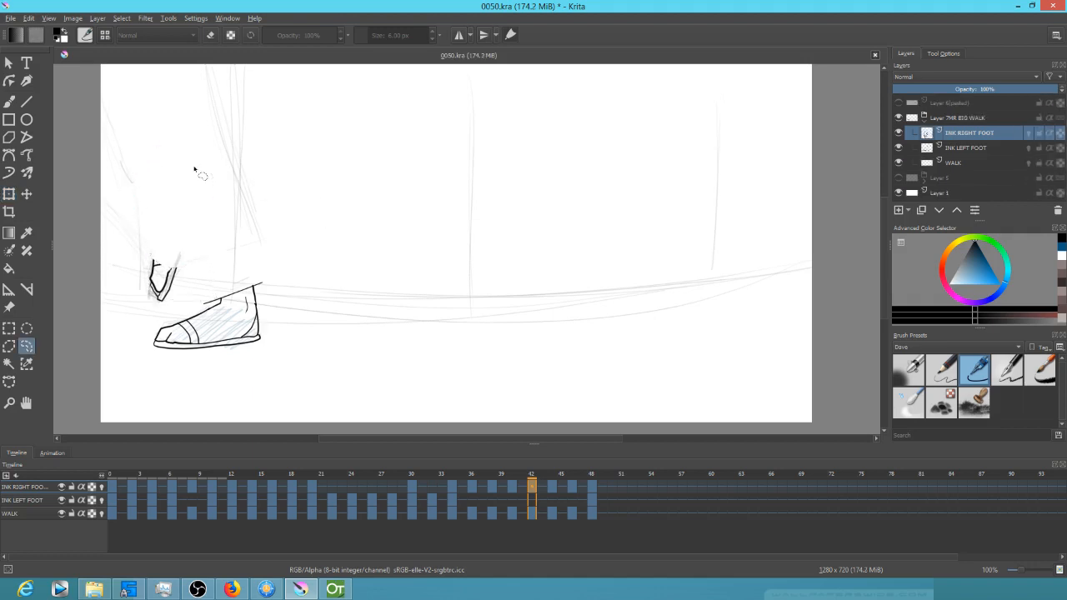
# Copy the trimmed right foot from frame 42 to frame 44 and remove the right foot keyframes on frames 46 and 48
pyautogui.click(548, 493)
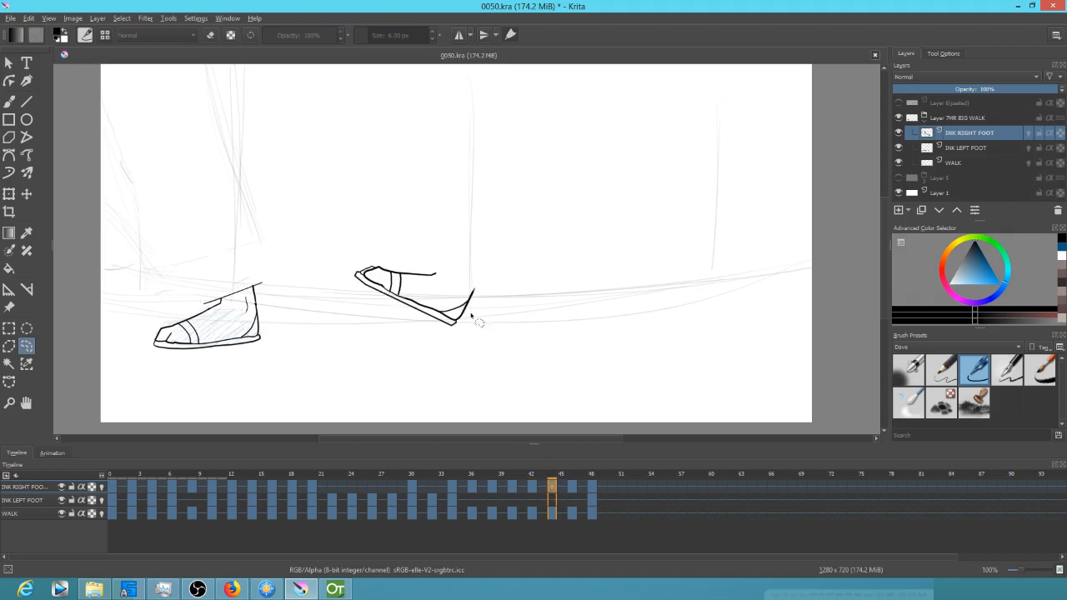
pyautogui.click(572, 494)
pyautogui.moveTo(597, 491); pyautogui.dragTo(557, 490)
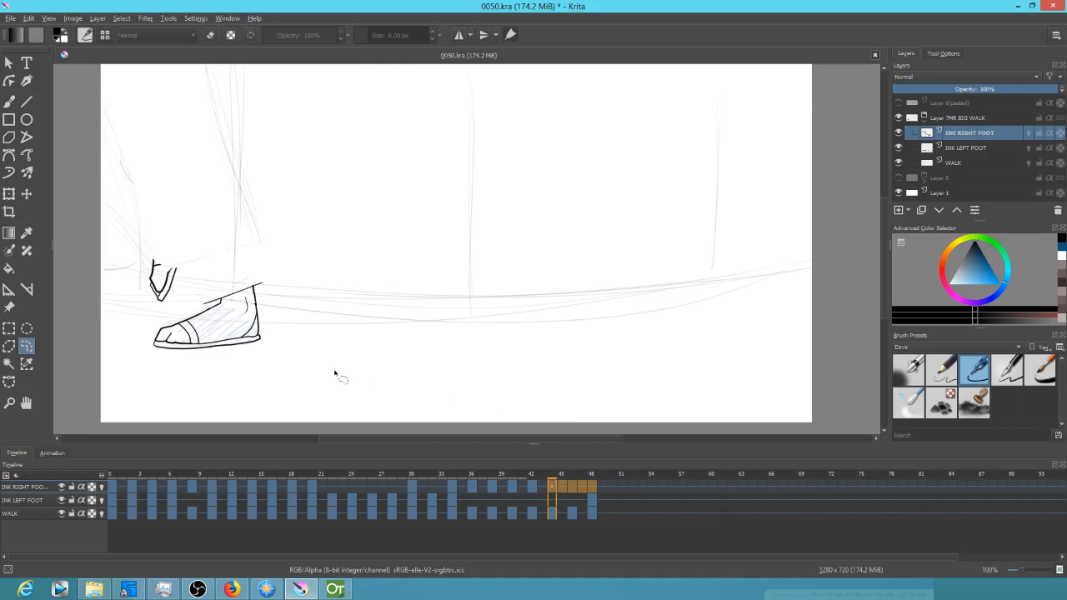
pyautogui.click(532, 486)
pyautogui.click(551, 488)
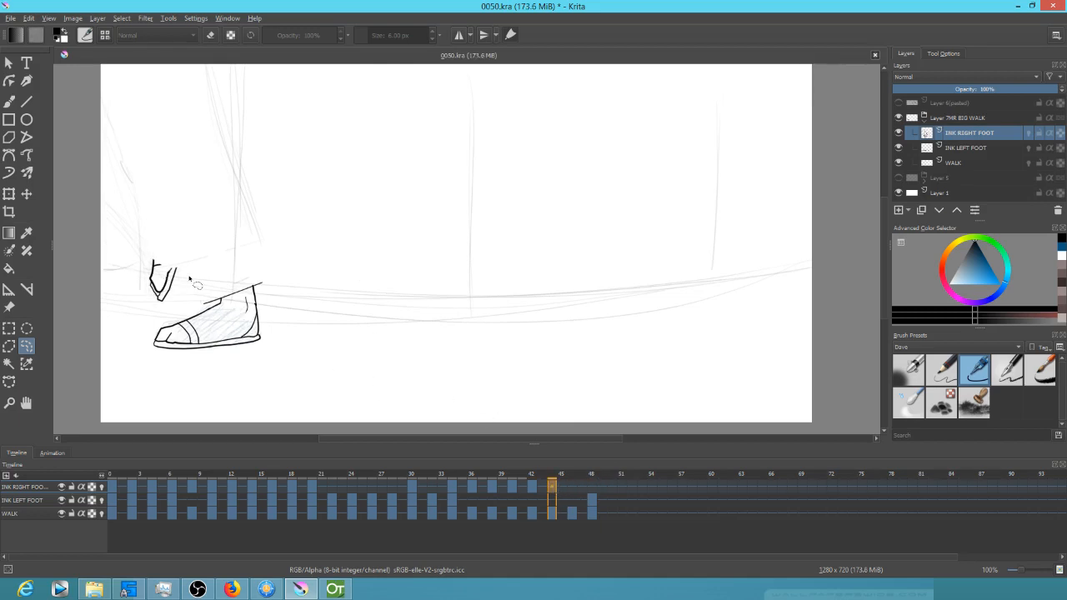
# Move the trimmed right foot on frame 44 past the canvas's left edge
pyautogui.hotkey('ctrl', 't')
pyautogui.moveTo(164, 283); pyautogui.dragTo(68, 275)
pyautogui.scroll(-2, 402, 241)
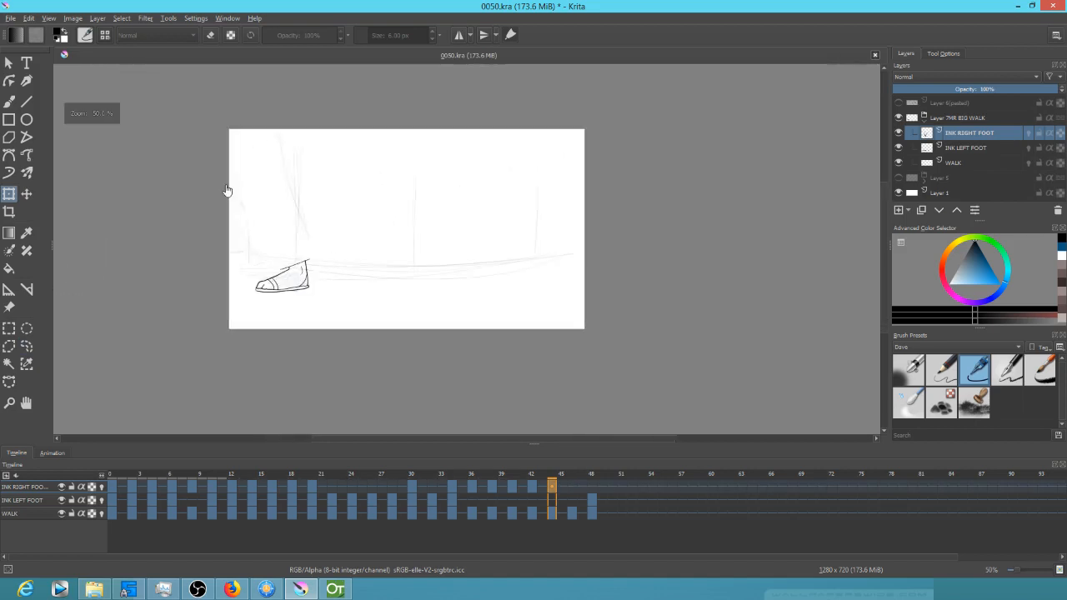
# Save the animation file and play the walk back from frame 0 to check the inked feet
pyautogui.click(10, 17)
pyautogui.click(17, 69)
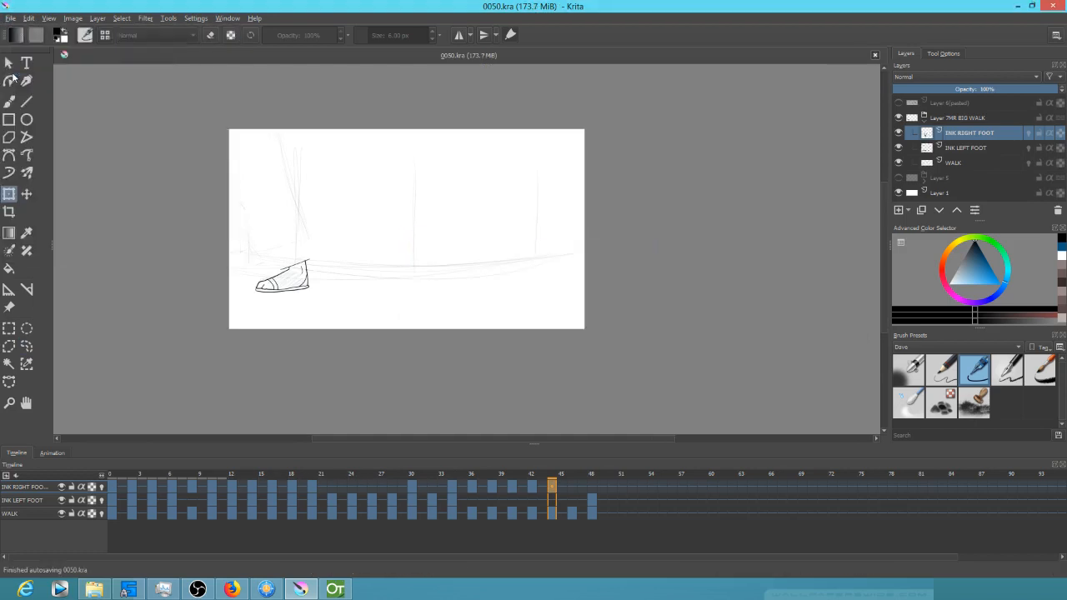
pyautogui.press('space')
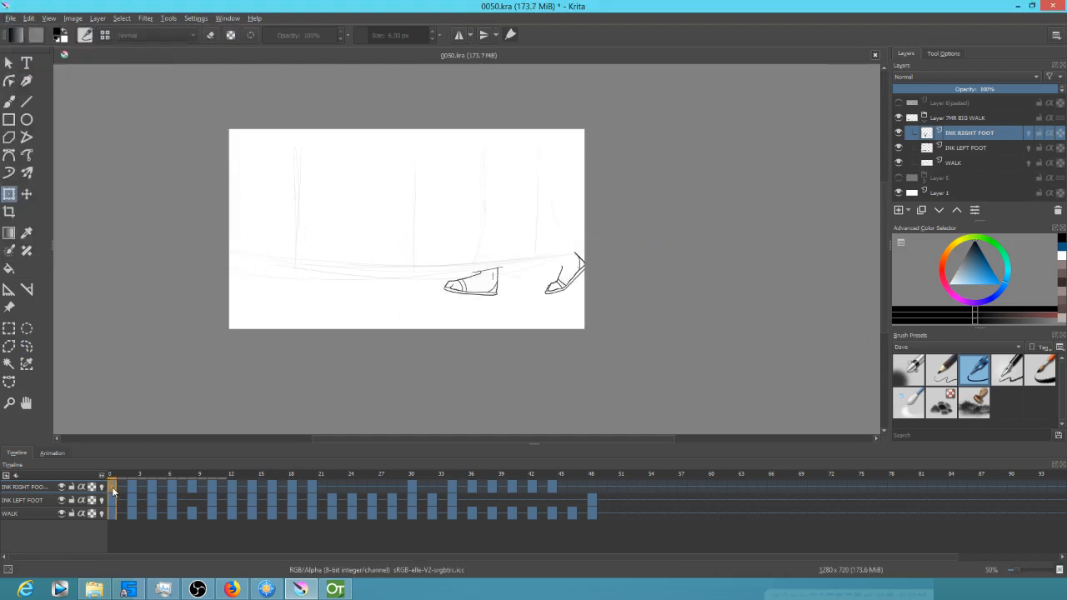
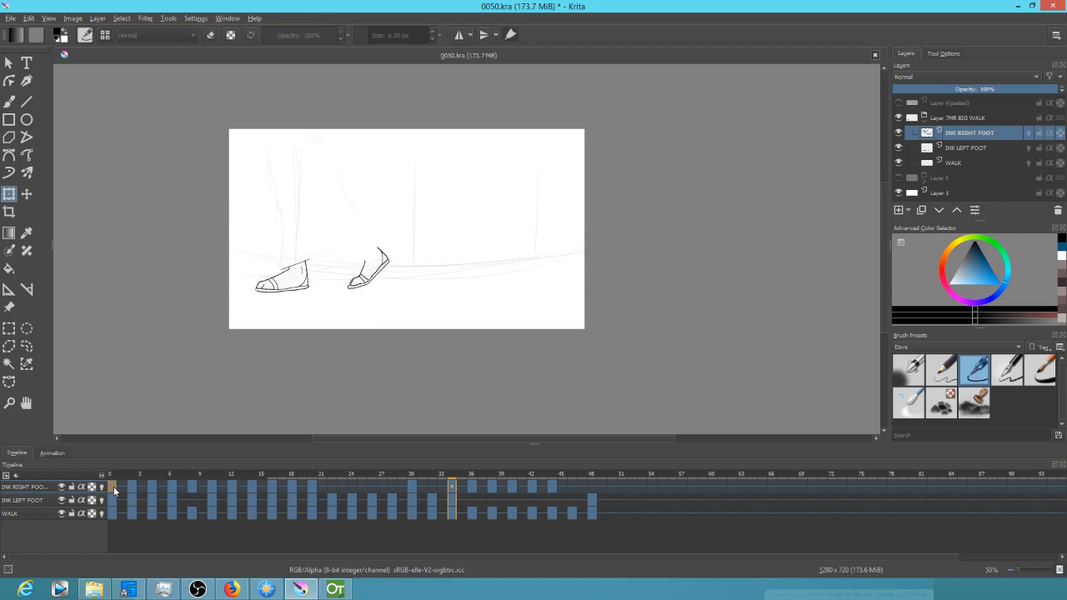
pyautogui.click(113, 488)
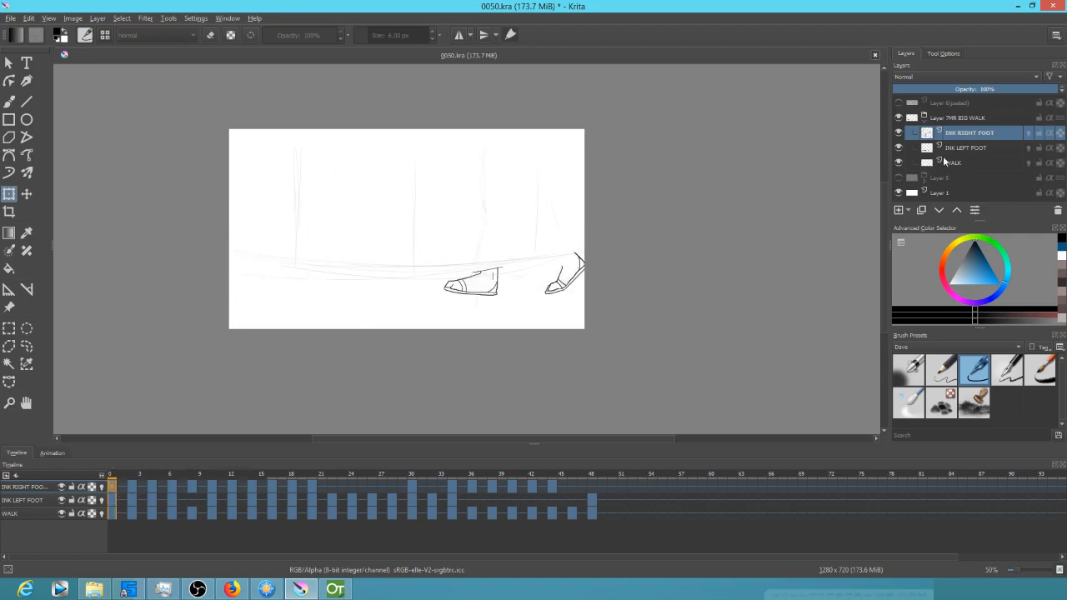
# Add a new layer above INK RIGHT FOOT and name it INK CLOAK
pyautogui.rightClick(984, 137)
pyautogui.press('Escape')
pyautogui.click(5, 476)
pyautogui.click(32, 479)
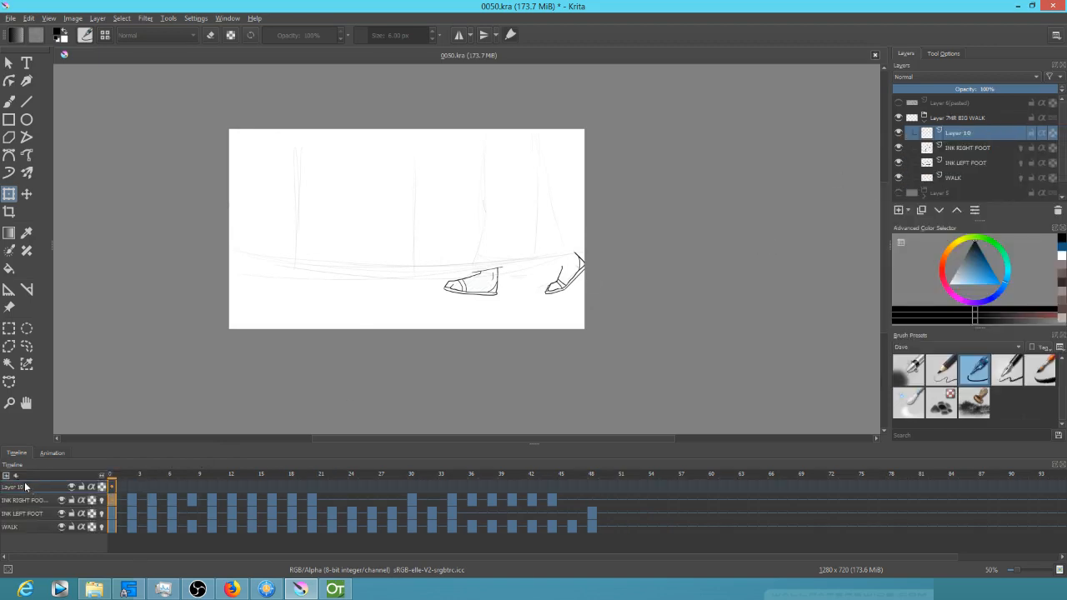
pyautogui.doubleClick(970, 135)
pyautogui.write('I')
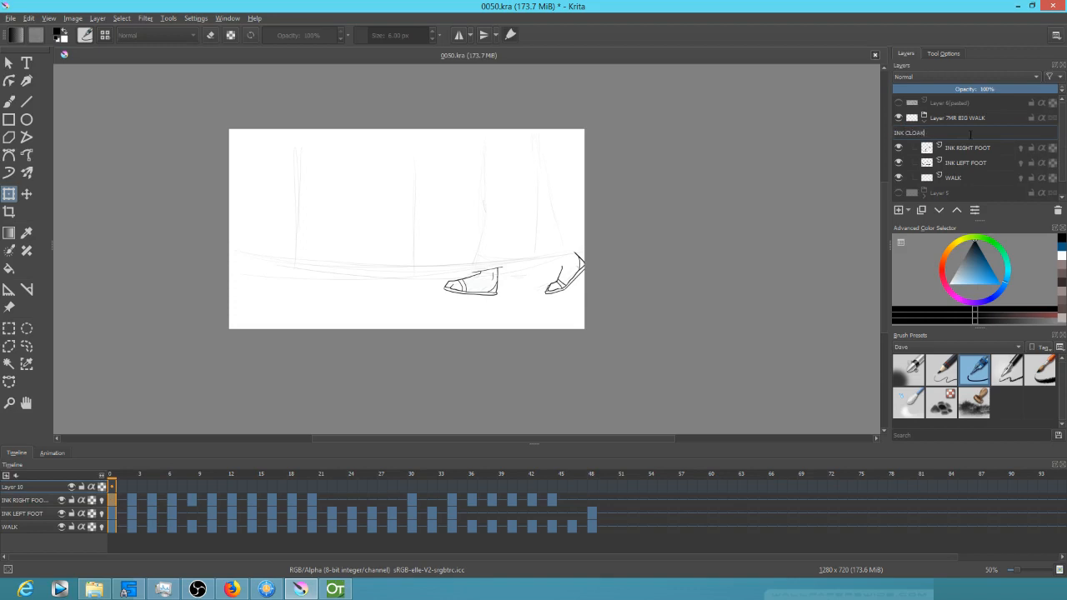
pyautogui.write('NK CLOAK')
pyautogui.press('Return')
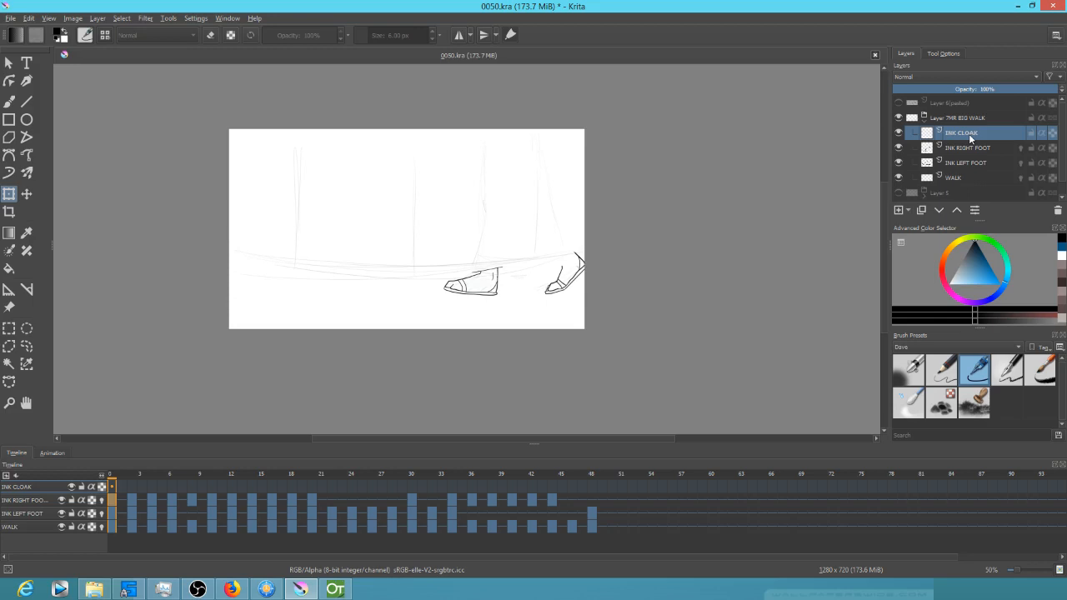
# Ink the cloak's front edge on frame 0 with the brush, from the canvas's upper edge down to the left foot
pyautogui.click(114, 488)
pyautogui.moveTo(572, 298); pyautogui.dragTo(526, 278)
pyautogui.moveTo(448, 302)
pyautogui.mouseDown()
pyautogui.moveTo(567, 249)
pyautogui.moveTo(536, 341)
pyautogui.moveTo(578, 272)
pyautogui.mouseUp()
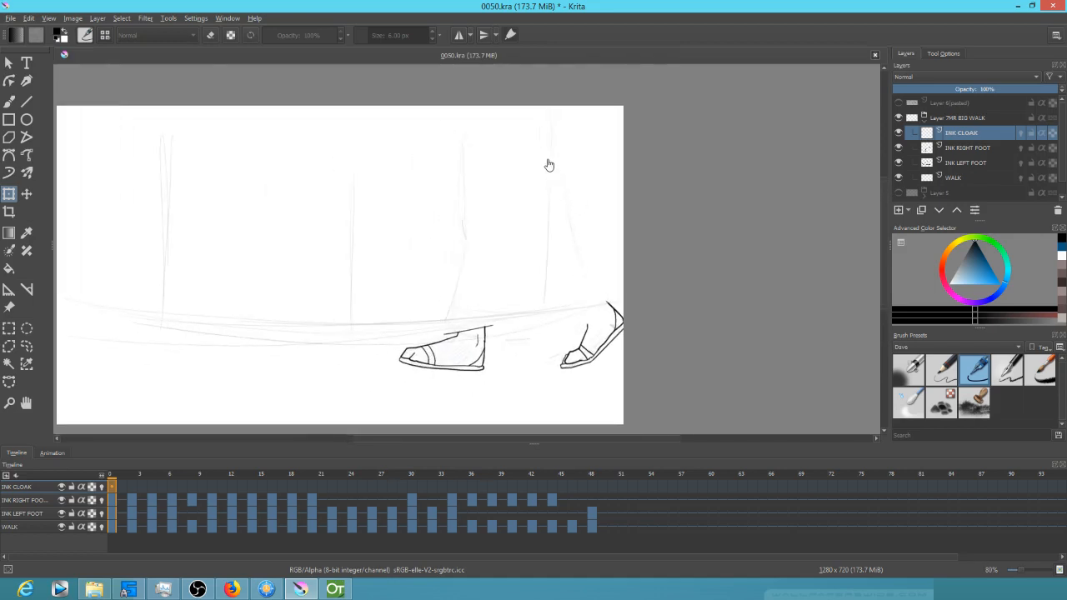
pyautogui.press('b')
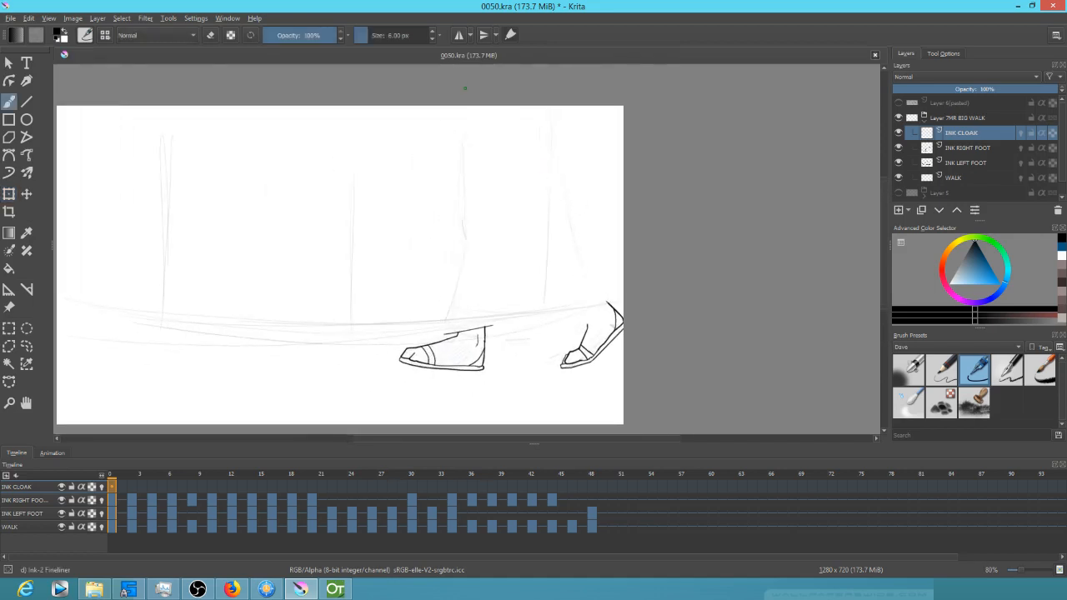
pyautogui.moveTo(458, 142); pyautogui.dragTo(460, 211)
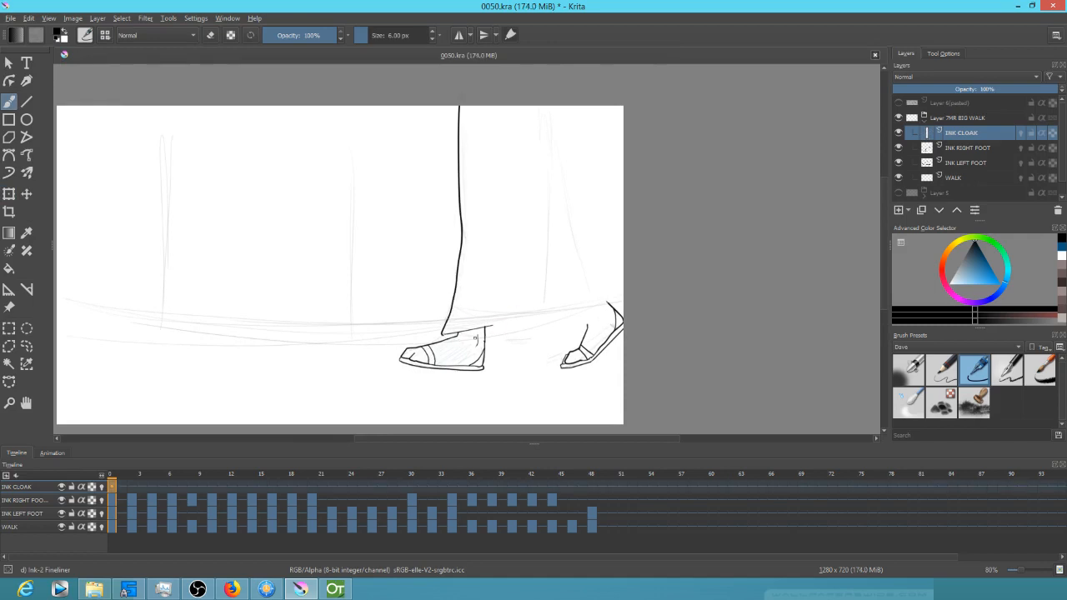
# Lower the opacity of INK RIGHT FOOT to about 47%, dim INK LEFT FOOT similarly, and make INK CLOAK active again
pyautogui.click(965, 150)
pyautogui.click(970, 89)
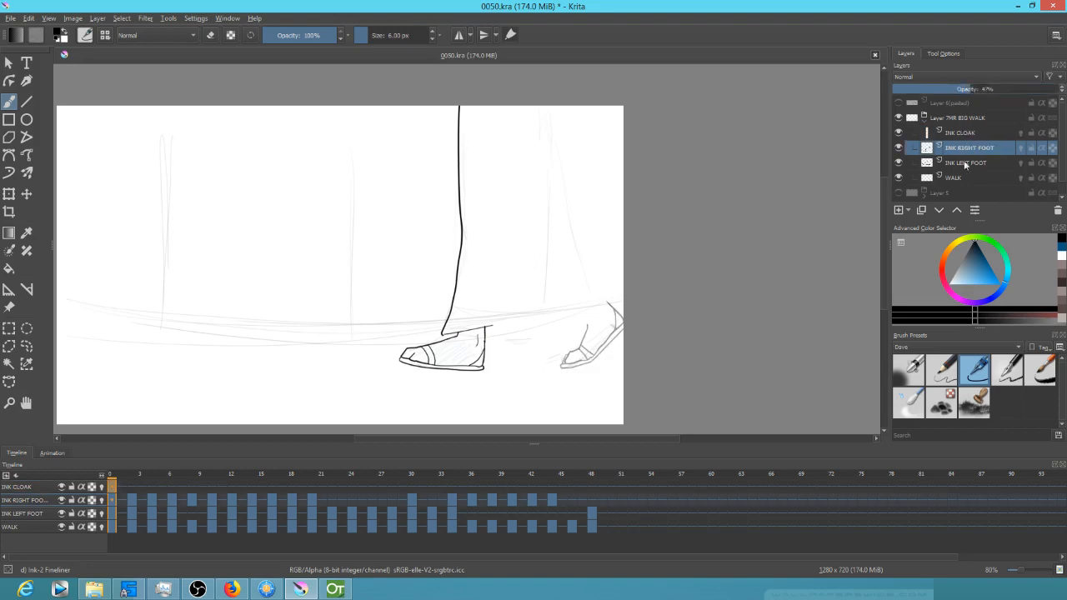
pyautogui.click(965, 163)
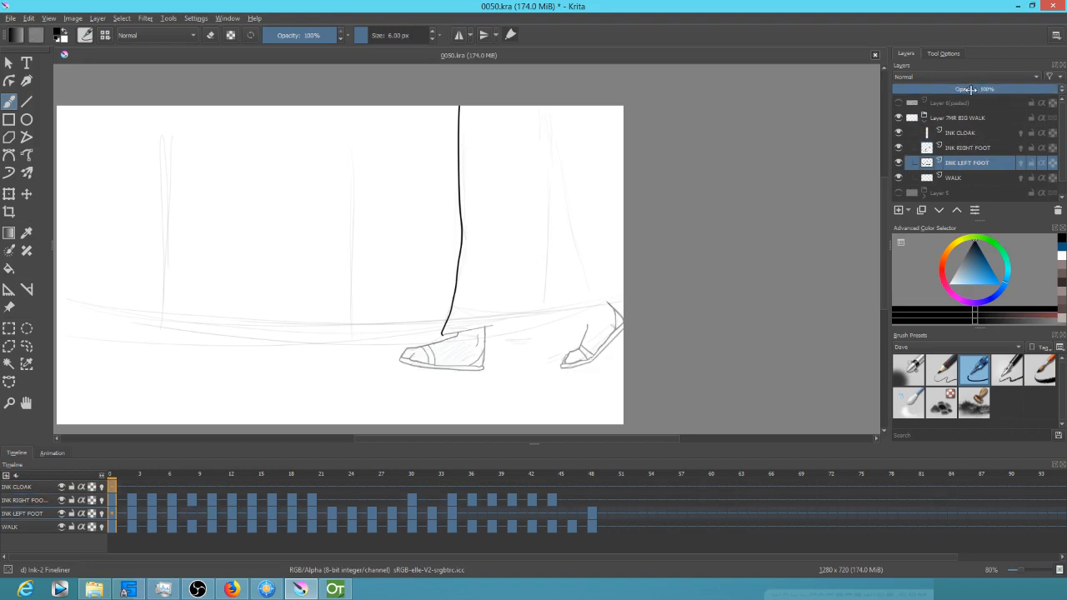
pyautogui.click(961, 132)
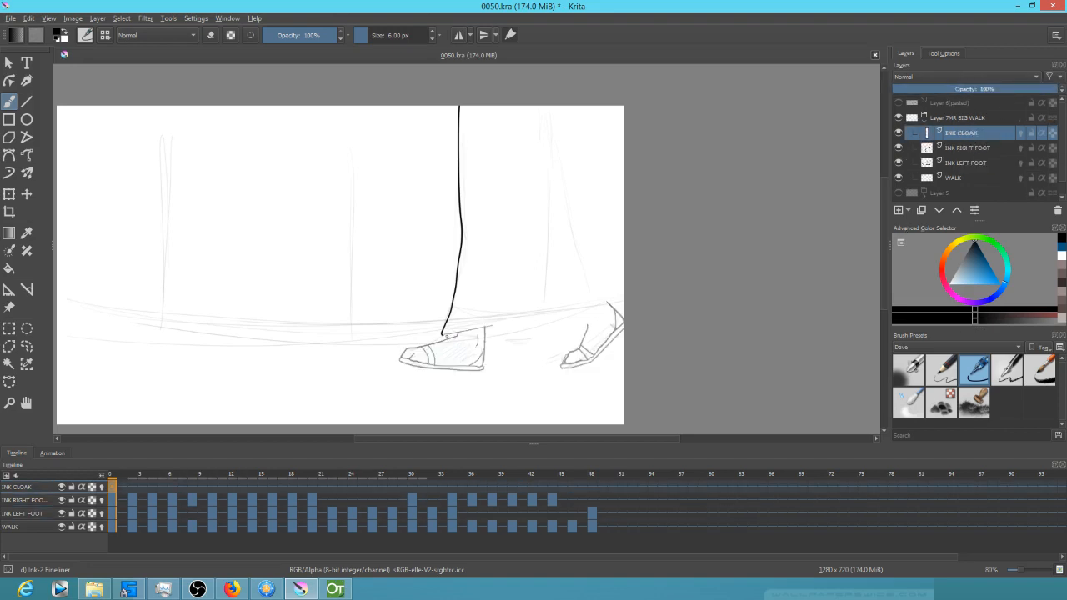
# Ink the cloak's hem, rear edge, trim line above the hem and two short fold lines on frame 0
pyautogui.moveTo(443, 335)
pyautogui.mouseDown()
pyautogui.moveTo(503, 336)
pyautogui.moveTo(615, 300)
pyautogui.mouseUp()
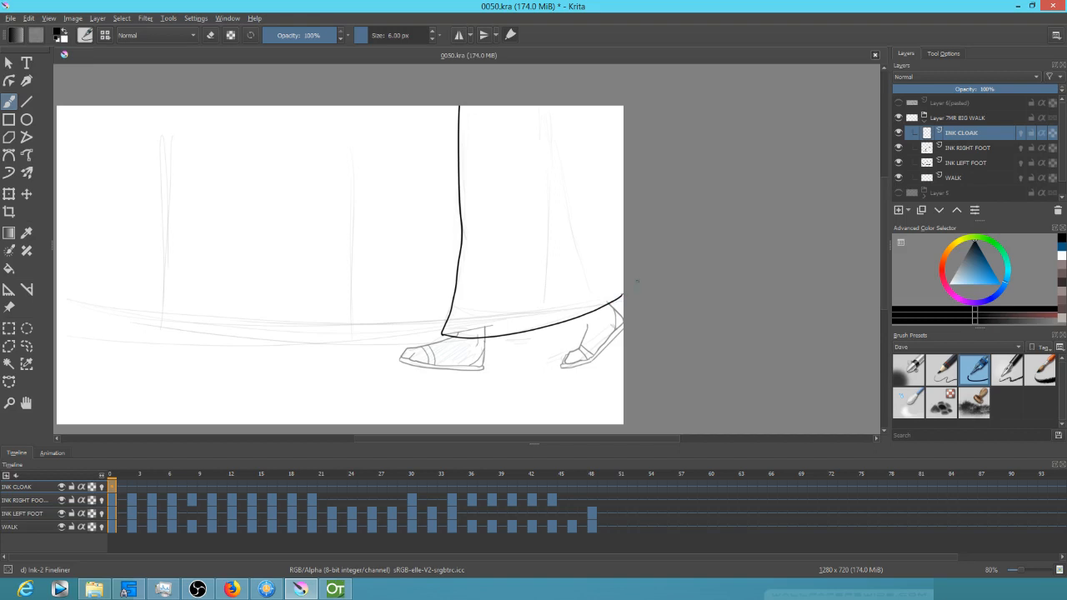
pyautogui.moveTo(621, 263)
pyautogui.mouseDown()
pyautogui.moveTo(590, 197)
pyautogui.moveTo(567, 83)
pyautogui.mouseUp()
pyautogui.moveTo(454, 317)
pyautogui.mouseDown()
pyautogui.moveTo(518, 315)
pyautogui.moveTo(619, 272)
pyautogui.mouseUp()
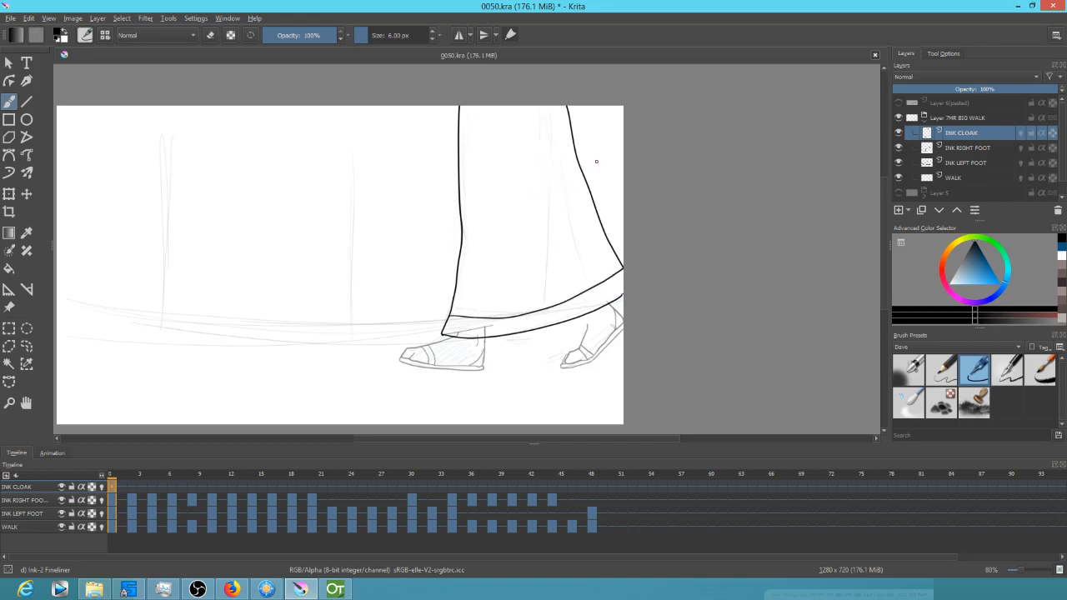
pyautogui.moveTo(539, 163); pyautogui.dragTo(533, 281)
pyautogui.moveTo(559, 196); pyautogui.dragTo(567, 263)
# Start a blank INK CLOAK drawing on frame 2, turn on the layer's onion skins and ink the cloak's front edge
pyautogui.click(131, 487)
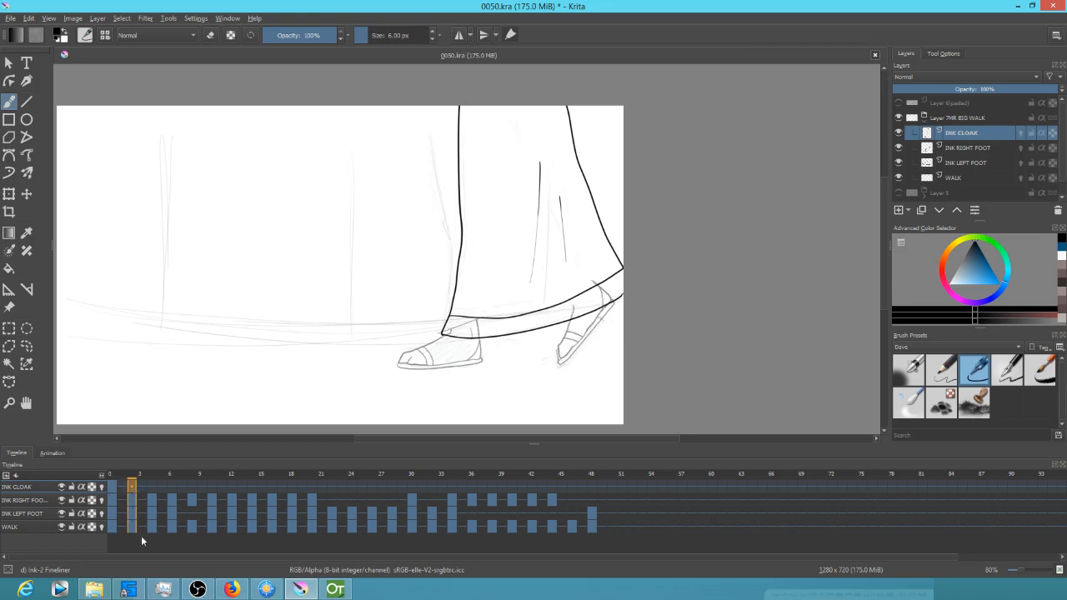
pyautogui.press('Delete')
pyautogui.click(101, 488)
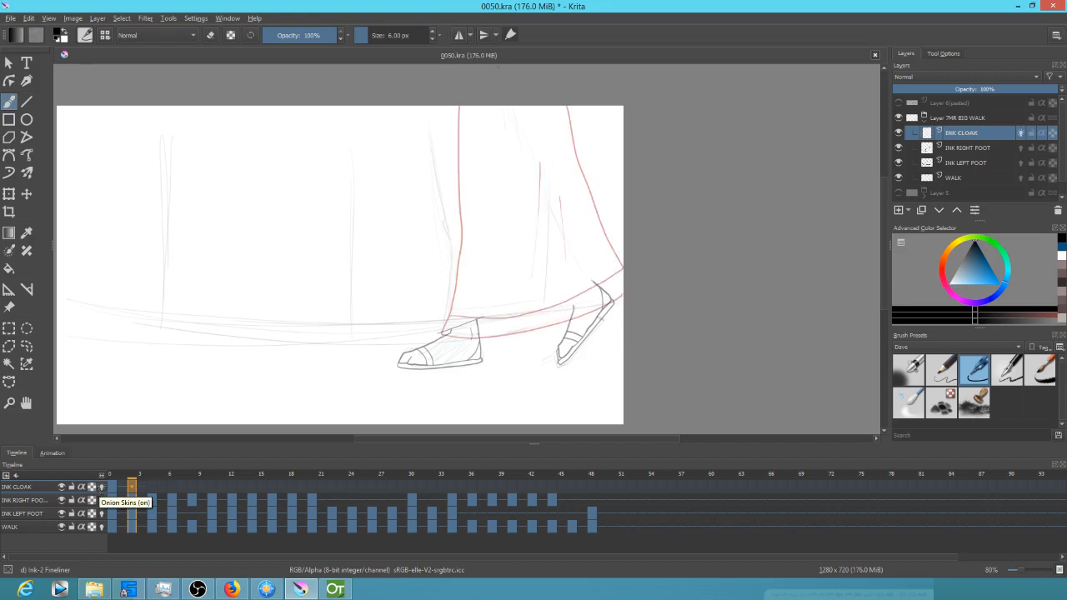
pyautogui.moveTo(426, 112); pyautogui.dragTo(443, 326)
# Add blank INK CLOAK keyframes on every second frame from frame 4 to frame 48
pyautogui.press('.')
pyautogui.press('.')
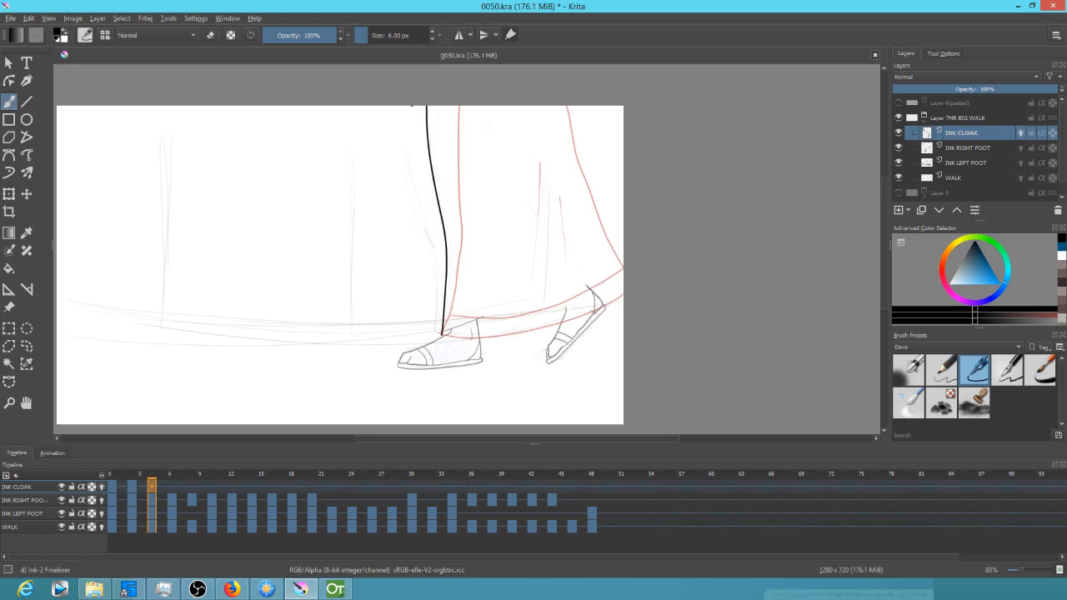
pyautogui.press('.')
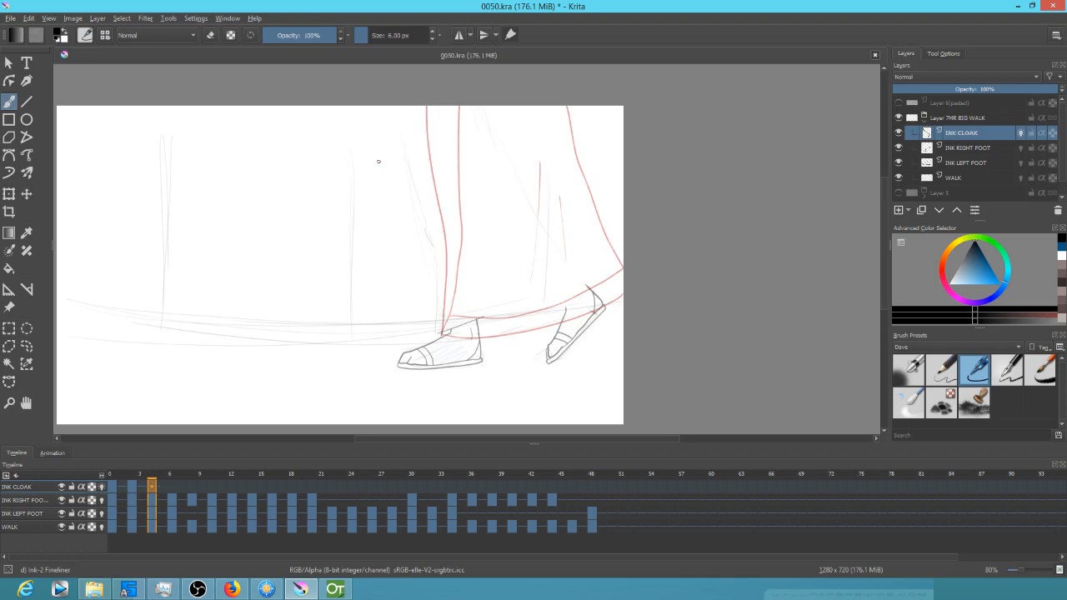
pyautogui.click(171, 487)
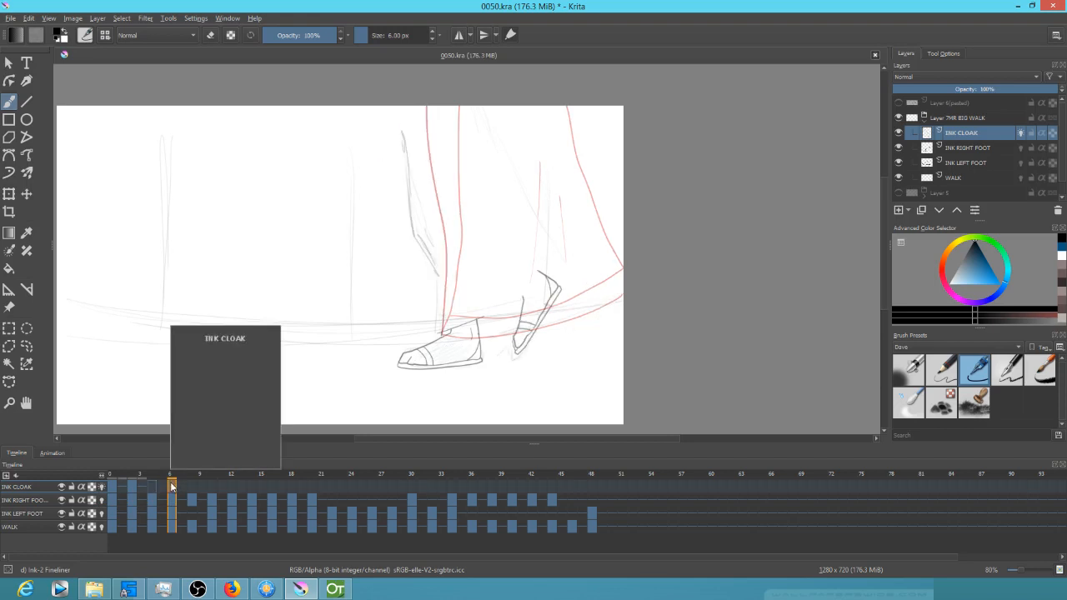
pyautogui.press('.')
pyautogui.press('.')
pyautogui.press('.')
pyautogui.press('.')
pyautogui.press('.')
pyautogui.press('.')
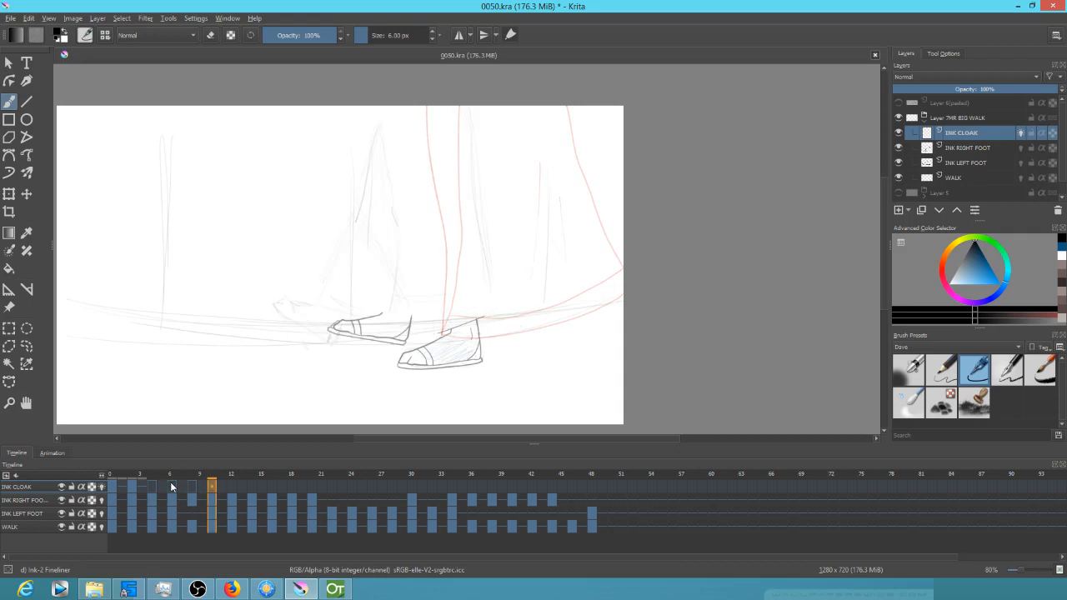
pyautogui.press('.')
pyautogui.press('.')
pyautogui.press('.')
pyautogui.press('.')
pyautogui.press('.')
pyautogui.press('.')
pyautogui.press('.')
pyautogui.press('.')
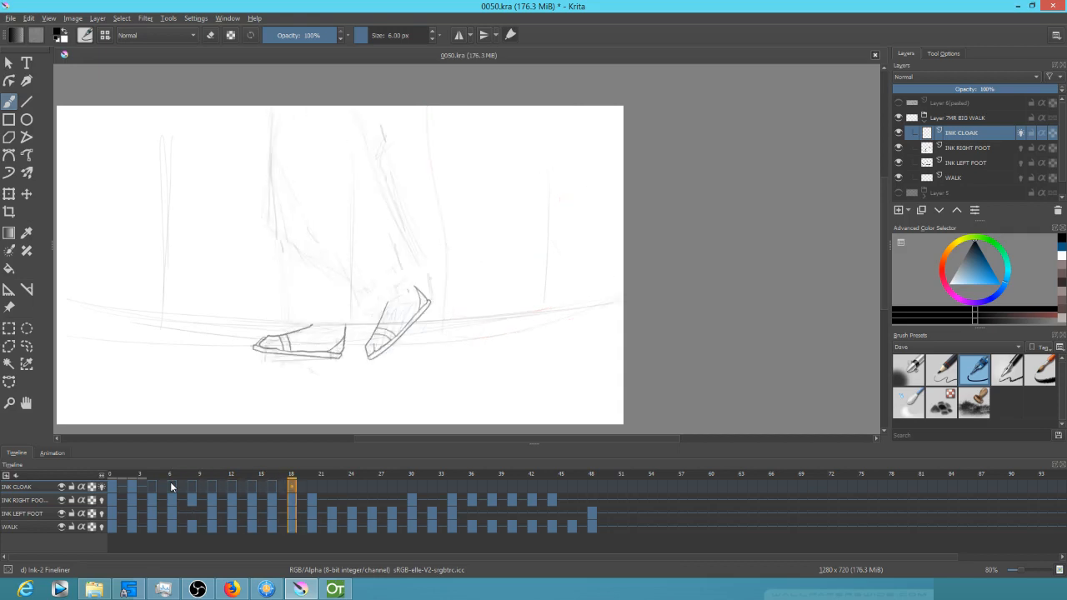
pyautogui.press('.')
pyautogui.press('.')
pyautogui.press('.')
pyautogui.press('.')
pyautogui.press('.')
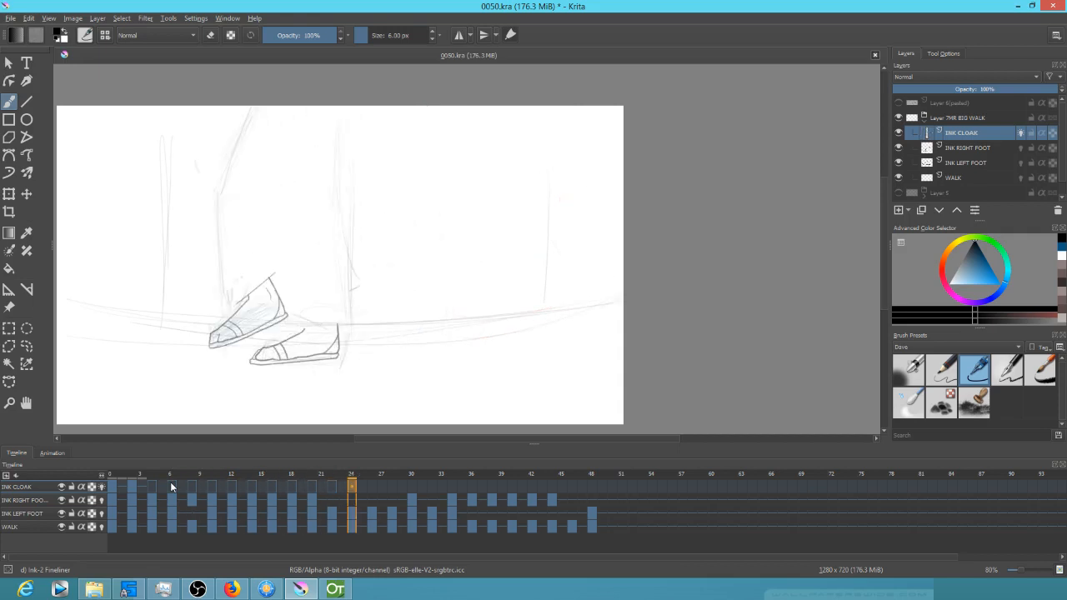
pyautogui.press('.')
pyautogui.press('.')
pyautogui.press('.')
pyautogui.press('.')
pyautogui.press('.')
pyautogui.press('.')
pyautogui.press('.')
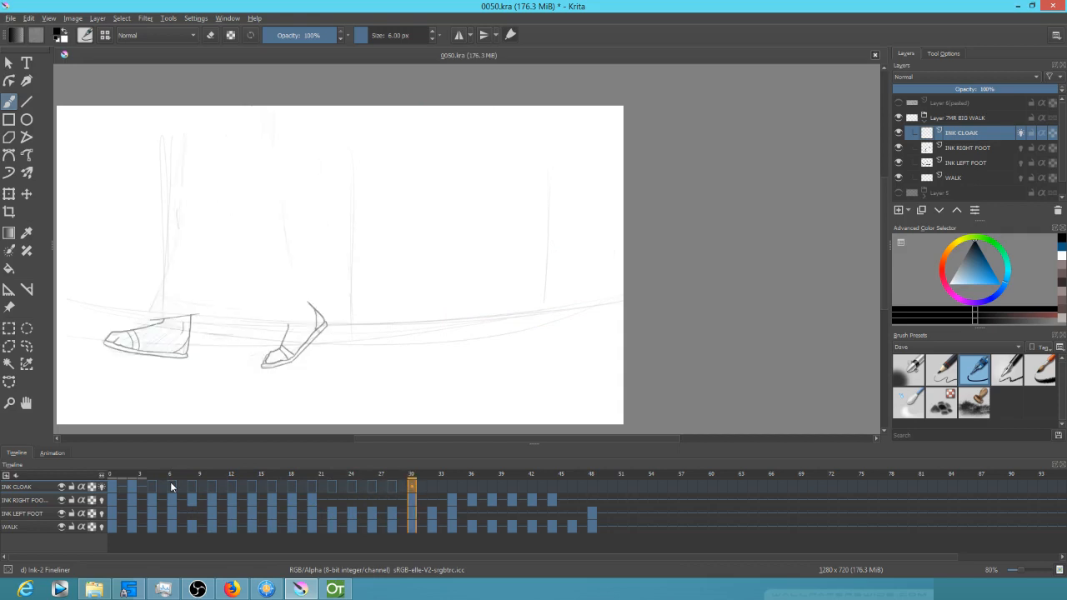
pyautogui.press('.')
pyautogui.press('.')
pyautogui.press('.')
pyautogui.press('.')
pyautogui.press('.')
pyautogui.press('.')
pyautogui.press('.')
pyautogui.press('.')
pyautogui.press('.')
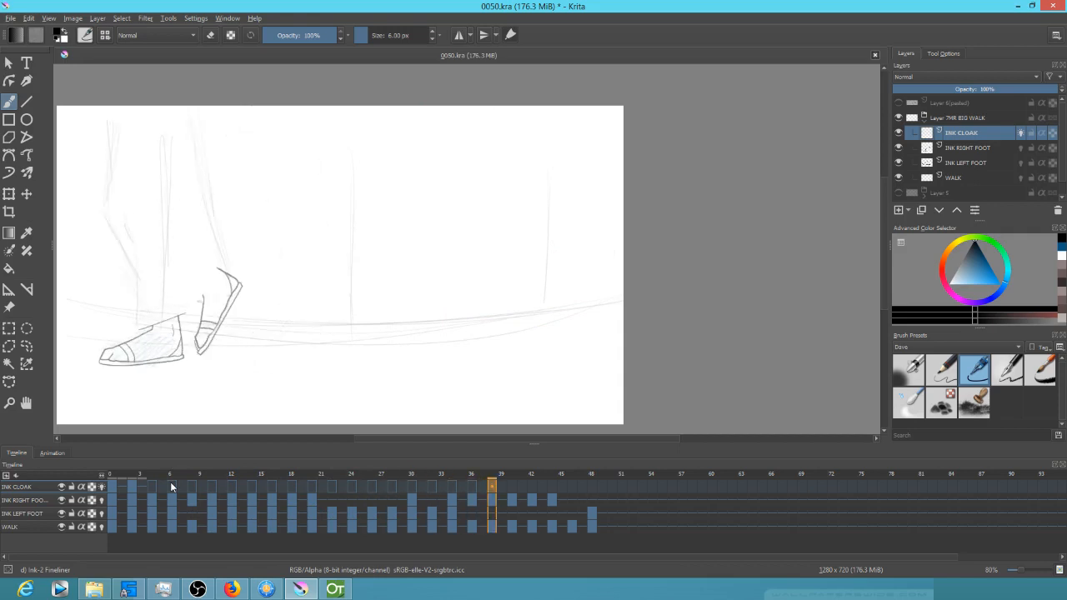
pyautogui.press('.')
pyautogui.press('.')
pyautogui.press('.')
pyautogui.press('.')
pyautogui.press('.')
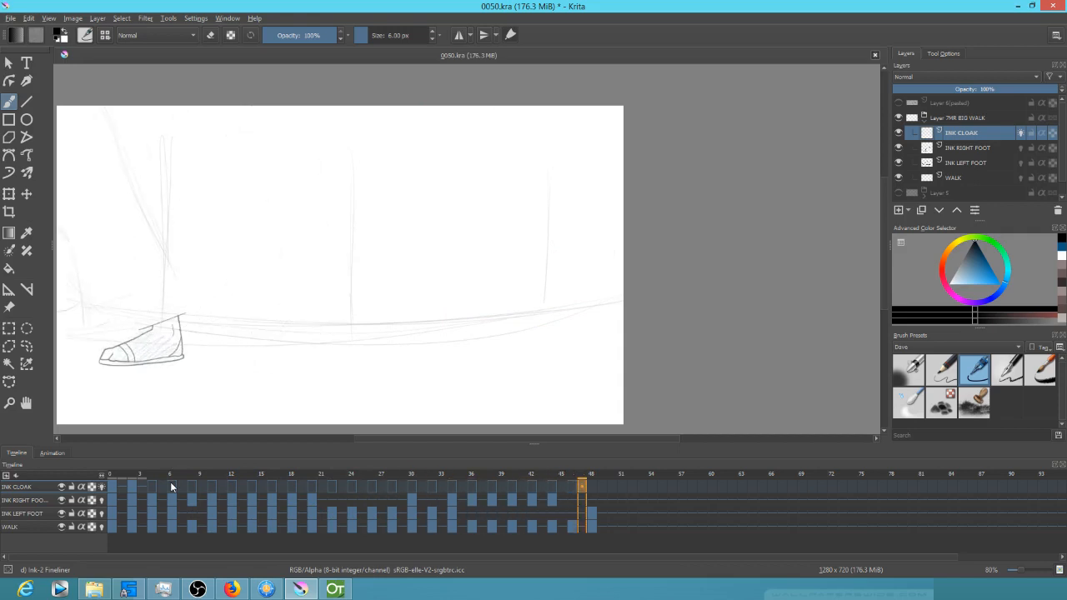
# Ink the cloak's front edge on frame 4, from the canvas's upper edge down to the left foot
pyautogui.press(',')
pyautogui.press(',')
pyautogui.press(',')
pyautogui.press(',')
pyautogui.press(',')
pyautogui.press(',')
pyautogui.press(',')
pyautogui.press(',')
pyautogui.press(',')
pyautogui.press(',')
pyautogui.press(',')
pyautogui.press(',')
pyautogui.press(',')
pyautogui.press(',')
pyautogui.press(',')
pyautogui.press(',')
pyautogui.press(',')
pyautogui.press(',')
pyautogui.press(',')
pyautogui.press(',')
pyautogui.press(',')
pyautogui.press(',')
pyautogui.press(',')
pyautogui.press(',')
pyautogui.press(',')
pyautogui.press(',')
pyautogui.press(',')
pyautogui.press(',')
pyautogui.press(',')
pyautogui.press(',')
pyautogui.press(',')
pyautogui.press(',')
pyautogui.press(',')
pyautogui.press(',')
pyautogui.press(',')
pyautogui.press(',')
pyautogui.press(',')
pyautogui.press(',')
pyautogui.press(',')
pyautogui.press(',')
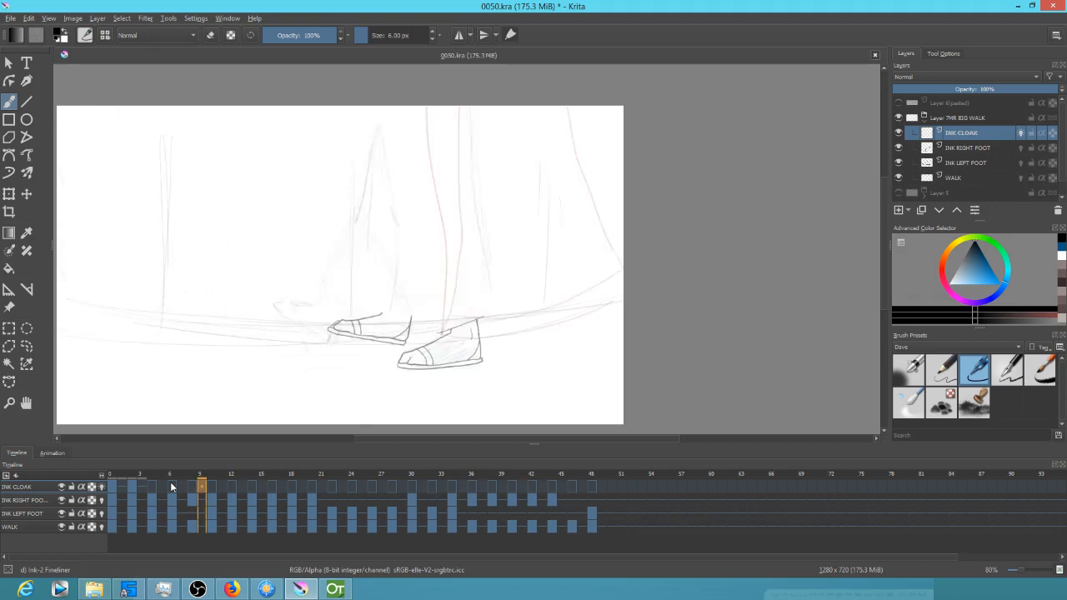
pyautogui.press('.')
pyautogui.press('.')
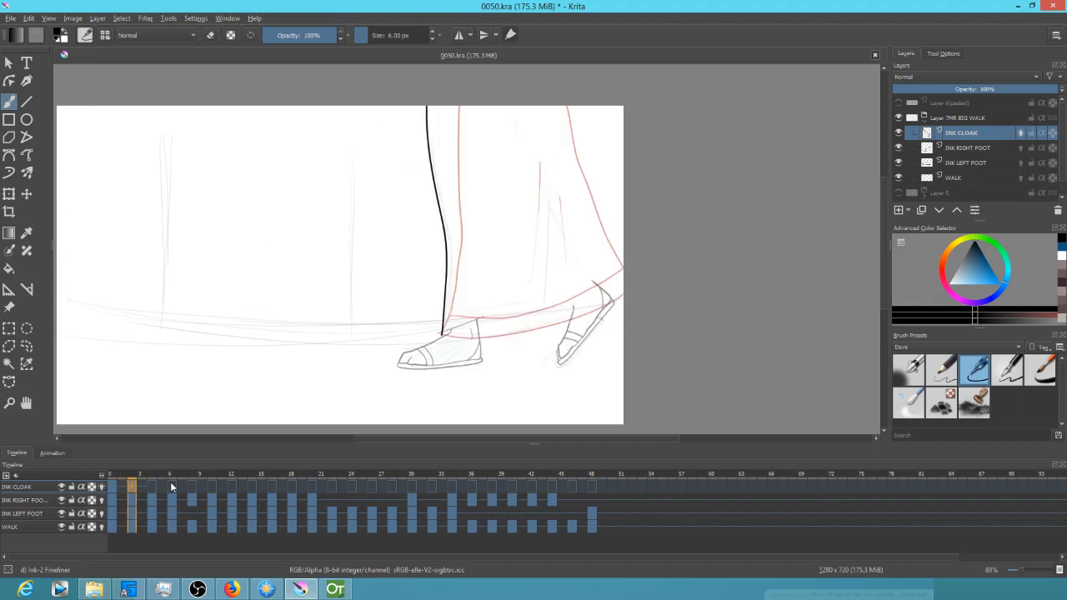
pyautogui.press('.')
pyautogui.press('.')
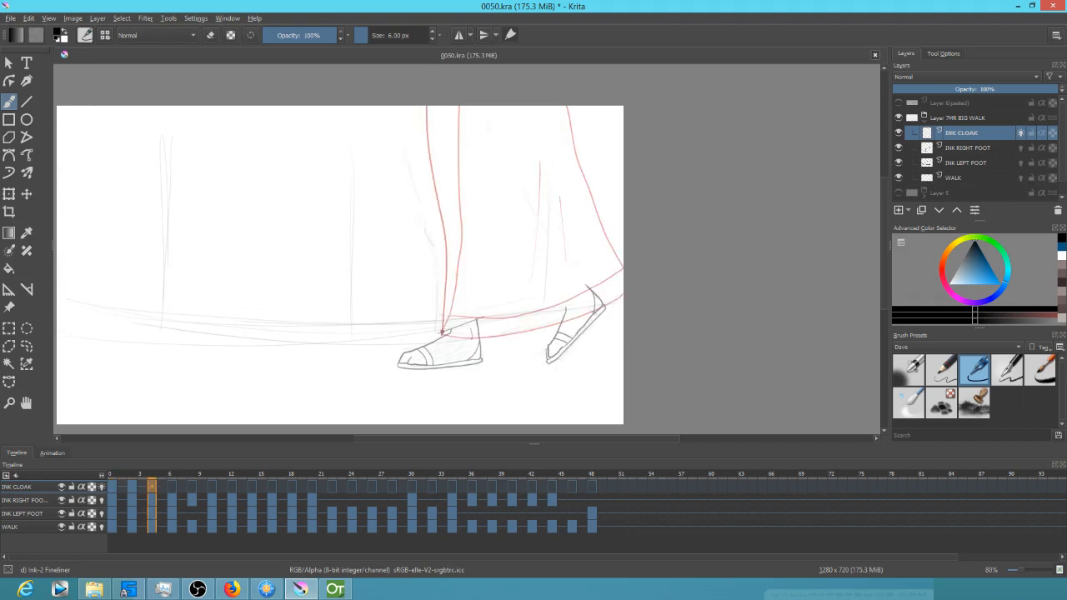
pyautogui.moveTo(440, 332)
pyautogui.mouseDown()
pyautogui.moveTo(433, 242)
pyautogui.moveTo(399, 79)
pyautogui.moveTo(404, 199)
pyautogui.moveTo(446, 323)
pyautogui.mouseUp()
# Ink the cloak's front edge on frame 6, undoing the first stroke and redrawing it to end at the left ankle
pyautogui.press('.')
pyautogui.press('.')
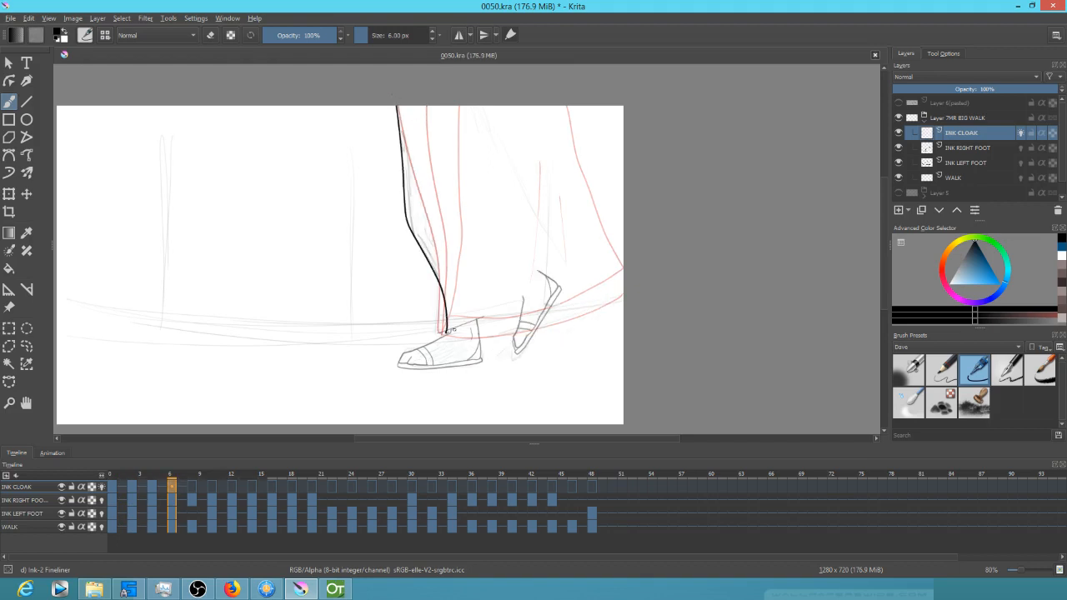
pyautogui.hotkey('ctrl', 'z')
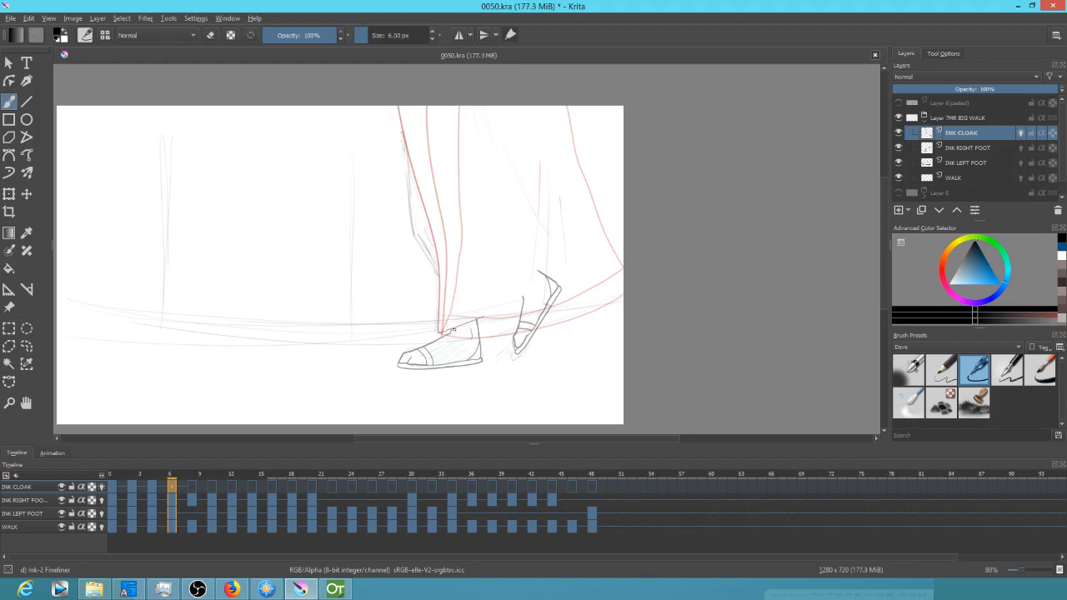
pyautogui.moveTo(400, 91)
pyautogui.mouseDown()
pyautogui.moveTo(411, 221)
pyautogui.moveTo(441, 327)
pyautogui.mouseUp()
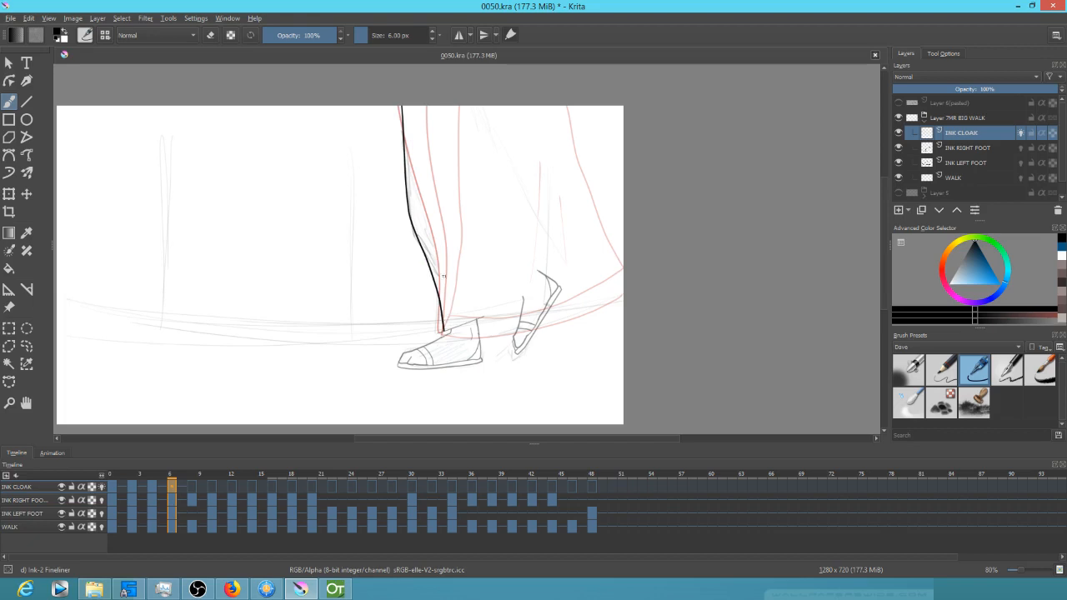
# Ink the cloak's front edge on frames 8 and 10, using the sketched leg and onion skins as a guide
pyautogui.press('.')
pyautogui.moveTo(398, 98)
pyautogui.mouseDown()
pyautogui.moveTo(391, 231)
pyautogui.moveTo(435, 327)
pyautogui.mouseUp()
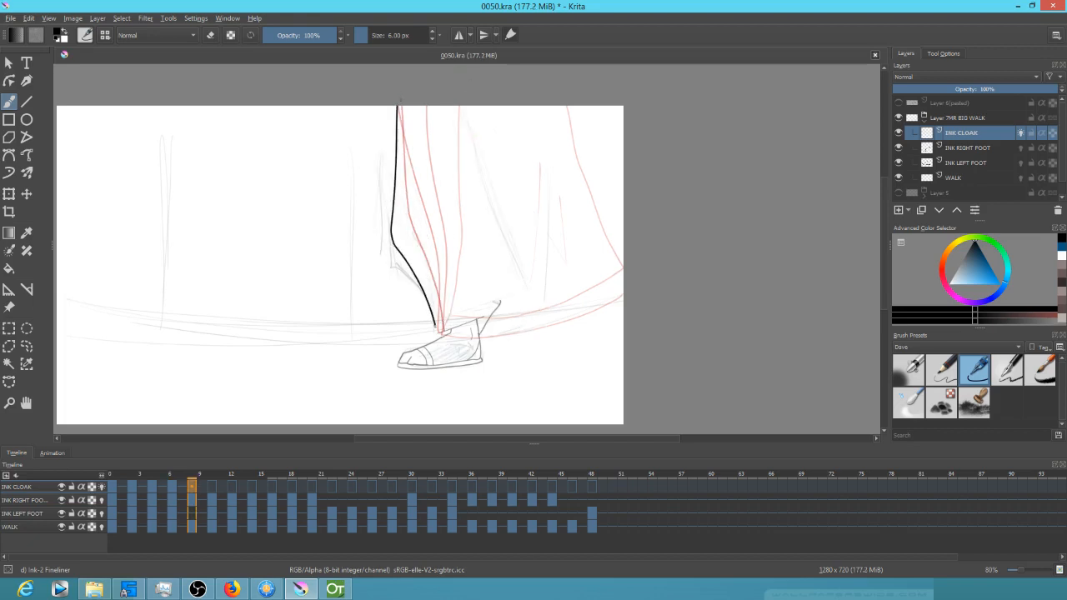
pyautogui.press('.')
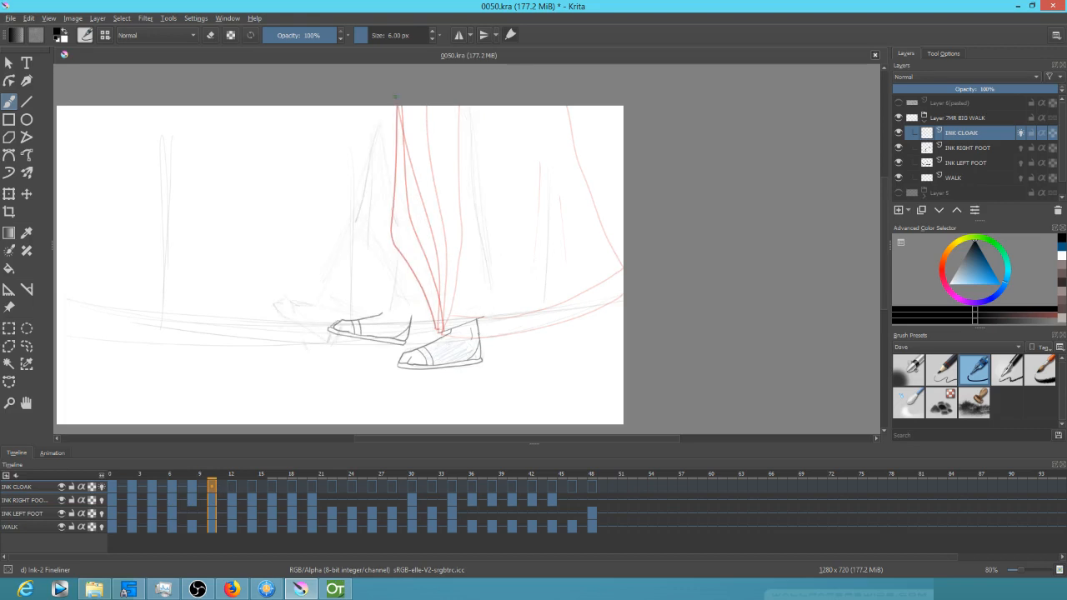
pyautogui.moveTo(394, 107); pyautogui.dragTo(381, 305)
pyautogui.press('.')
pyautogui.press('.')
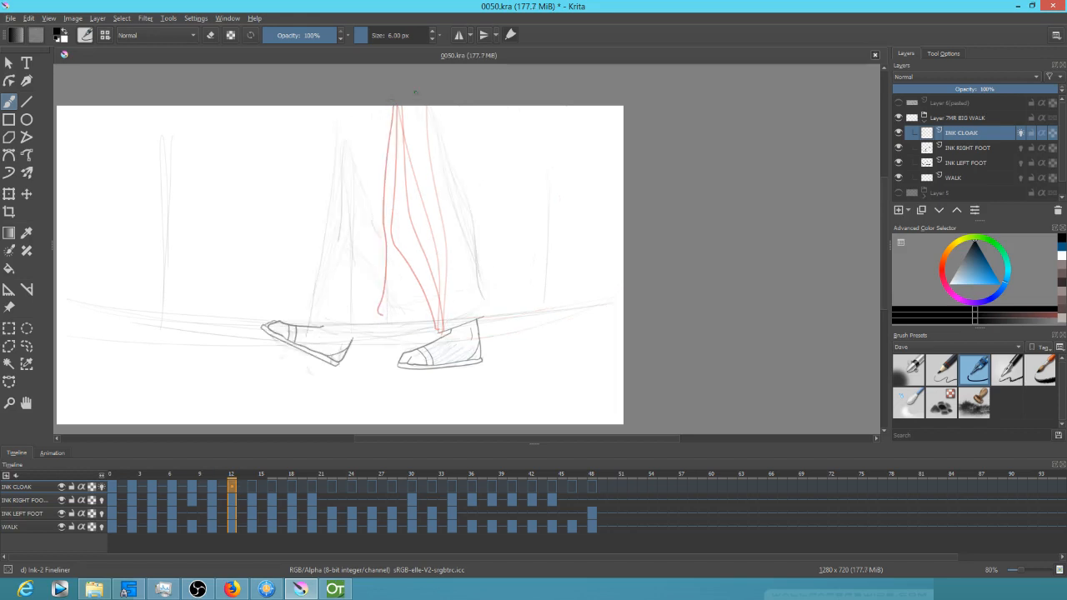
# Raise the inked right foot slightly on frame 12 of INK RIGHT FOOT and compare it with frames 10 and 14
pyautogui.click(984, 149)
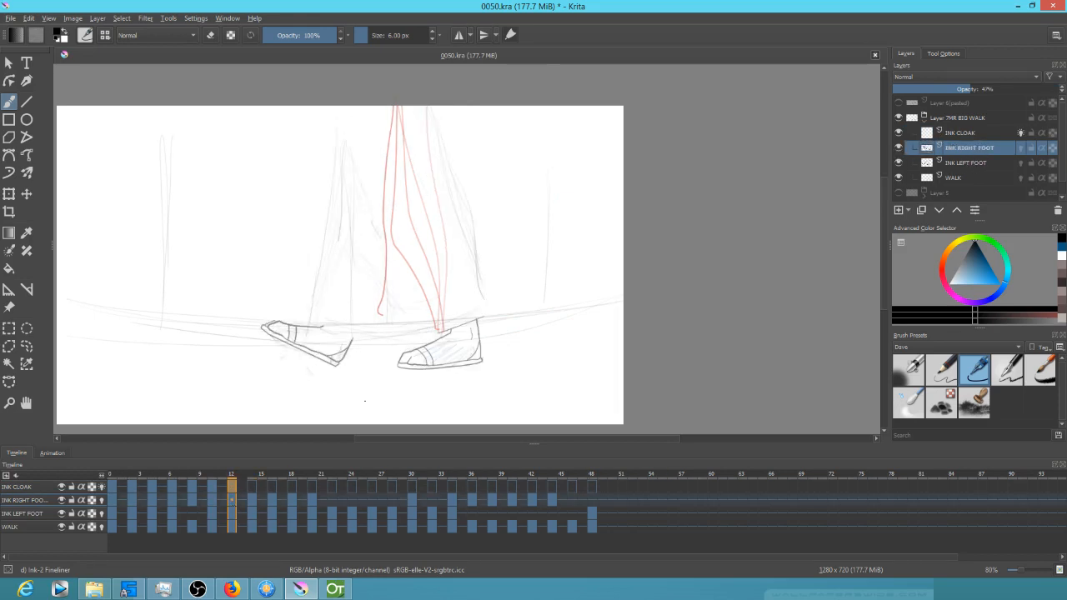
pyautogui.hotkey('ctrl', 't')
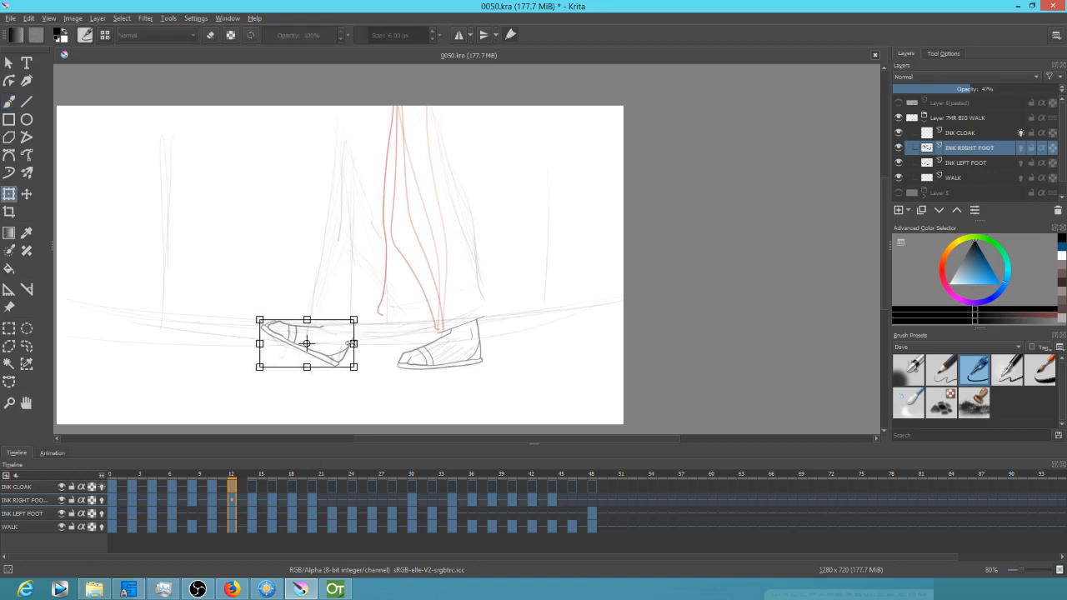
pyautogui.moveTo(305, 345); pyautogui.dragTo(342, 364)
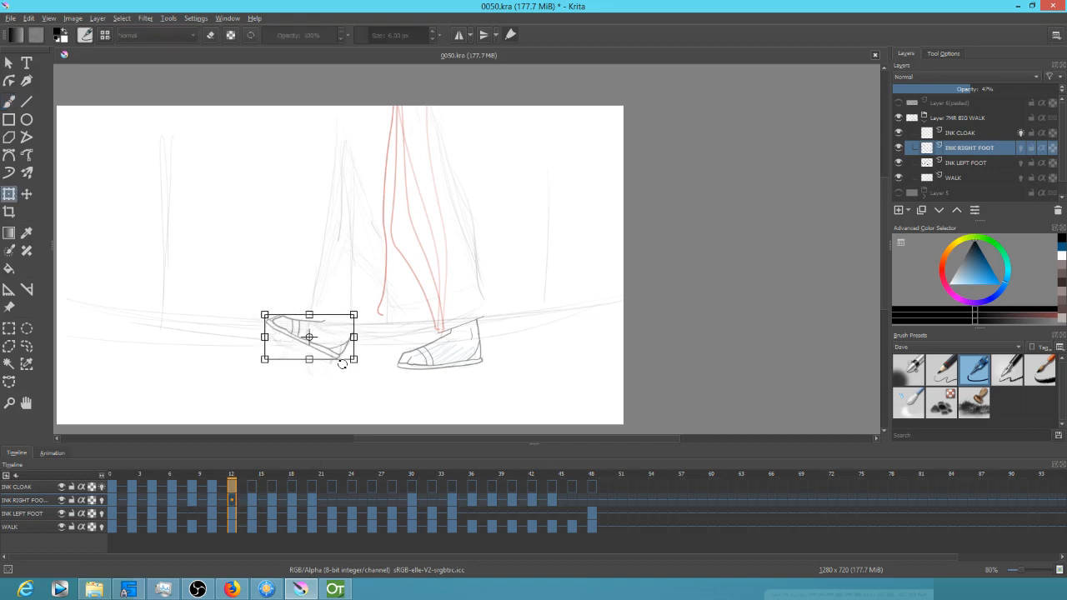
pyautogui.press('Return')
pyautogui.press('Left')
pyautogui.press('Left')
pyautogui.press('Right')
pyautogui.press('Right')
pyautogui.press('Right')
pyautogui.press('Right')
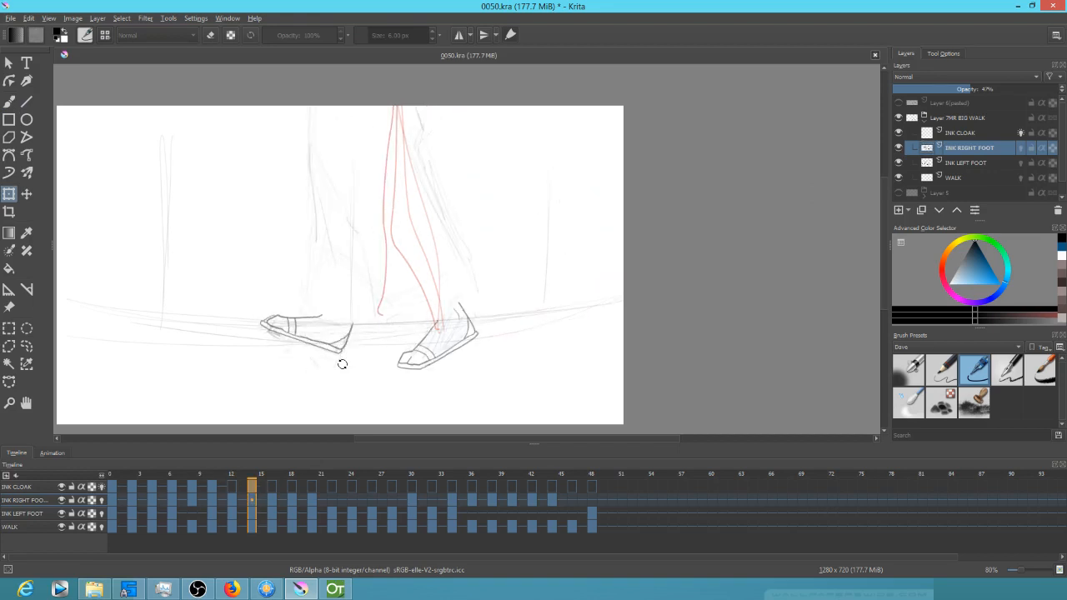
# Transform the inked right foot on frame 12 again, shifting it slightly up and back toward the heel
pyautogui.press('Left')
pyautogui.press('Left')
pyautogui.hotkey('ctrl', 't')
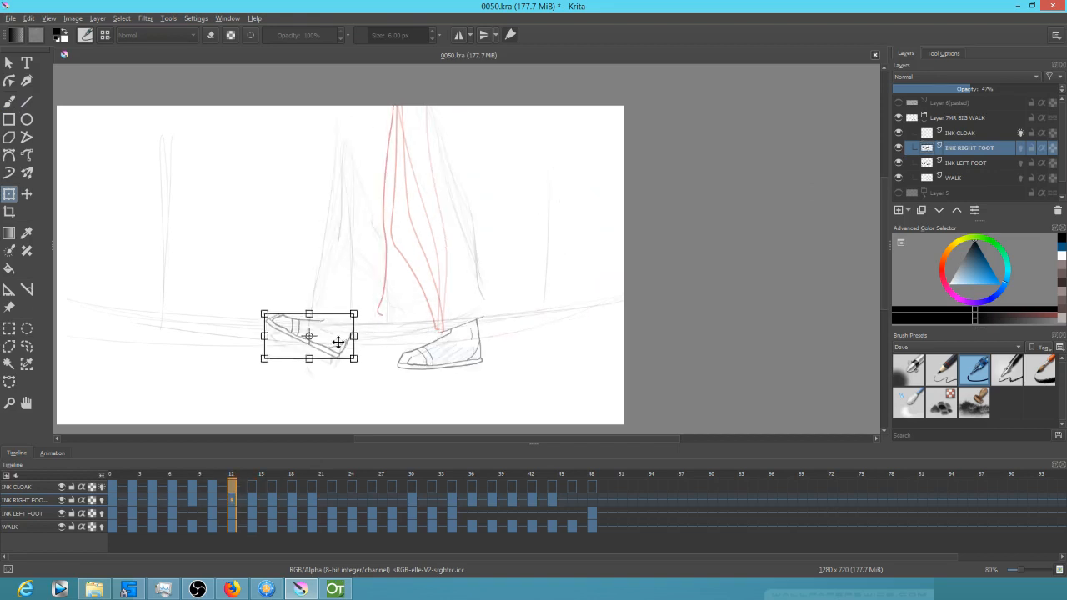
pyautogui.moveTo(343, 337); pyautogui.dragTo(343, 325)
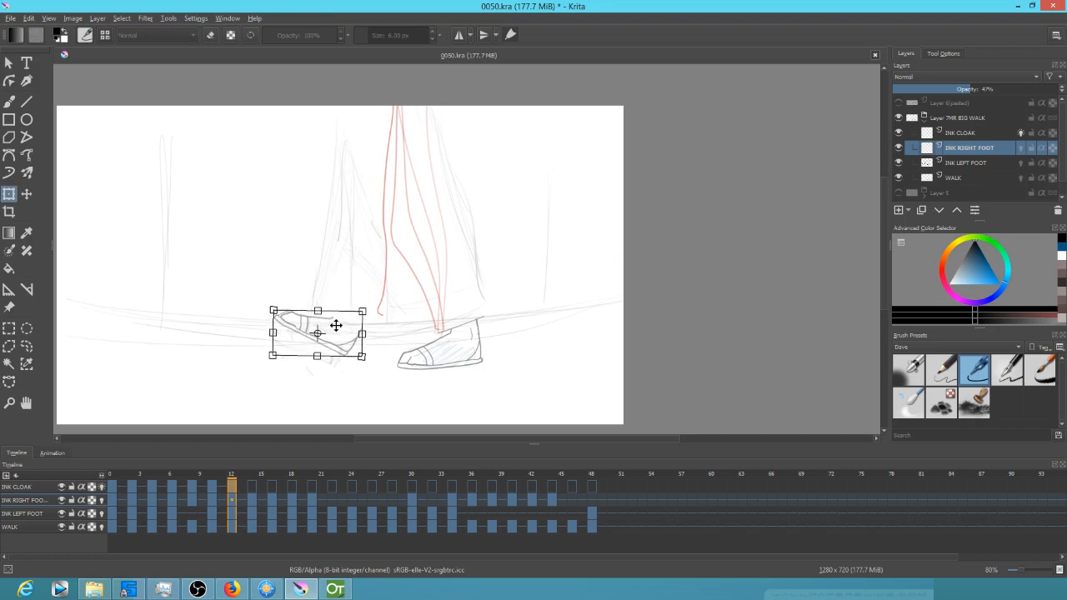
pyautogui.press('Return')
# Flip back and forth between frames 10 and 18 to examine how the right foot moves through the step
pyautogui.press('Left')
pyautogui.press('Left')
pyautogui.press('Right')
pyautogui.press('Right')
pyautogui.press('Right')
pyautogui.press('Right')
pyautogui.press('Left')
pyautogui.press('Left')
pyautogui.press('Right')
pyautogui.press('Right')
pyautogui.press('Right')
pyautogui.press('Right')
pyautogui.press('Right')
pyautogui.press('Right')
pyautogui.press('Left')
pyautogui.press('Left')
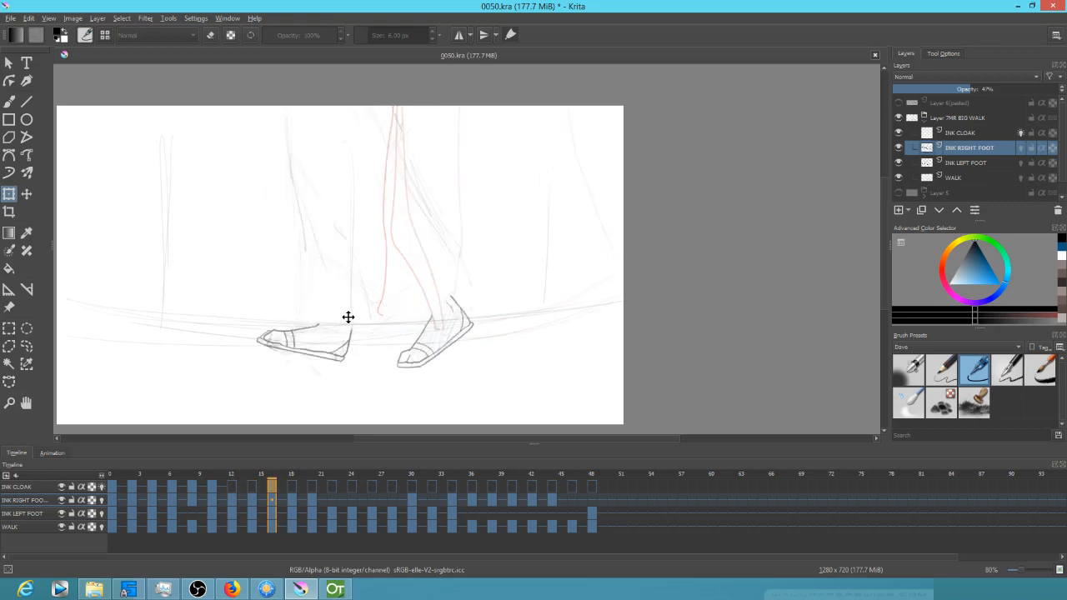
pyautogui.press('Left')
pyautogui.press('Left')
pyautogui.press('Left')
pyautogui.press('Left')
pyautogui.press('Right')
pyautogui.press('Right')
pyautogui.press('Right')
pyautogui.press('Right')
pyautogui.press('Left')
pyautogui.press('Left')
pyautogui.press('Left')
pyautogui.press('Left')
pyautogui.press('Right')
pyautogui.press('Right')
pyautogui.press('Left')
pyautogui.press('Left')
pyautogui.press('Left')
pyautogui.press('Left')
pyautogui.press('Right')
pyautogui.press('Right')
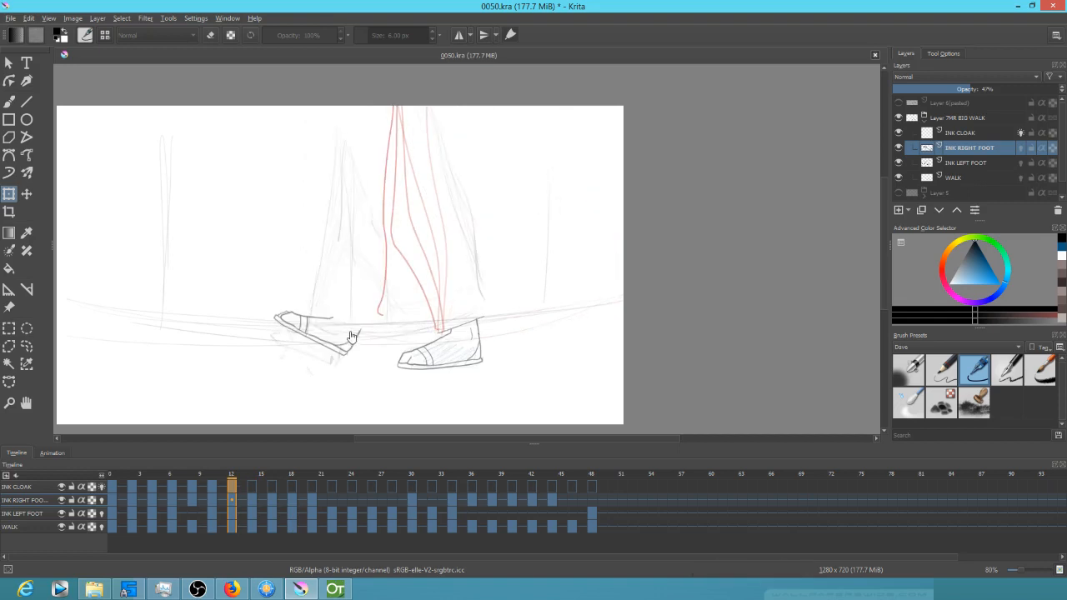
# Move the inked right foot on frame 12 further back toward the left foot and compare it with the neighbouring frames
pyautogui.moveTo(345, 341); pyautogui.dragTo(362, 335)
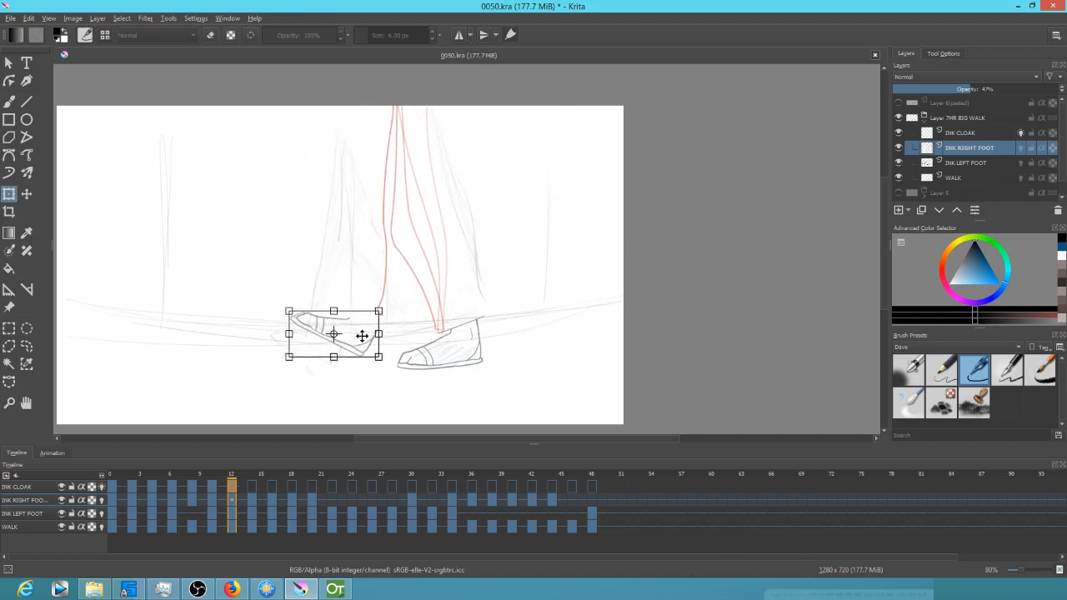
pyautogui.press('Left')
pyautogui.press('Left')
pyautogui.press('Right')
pyautogui.press('Right')
pyautogui.press('Right')
pyautogui.press('Right')
pyautogui.press('Right')
pyautogui.press('Right')
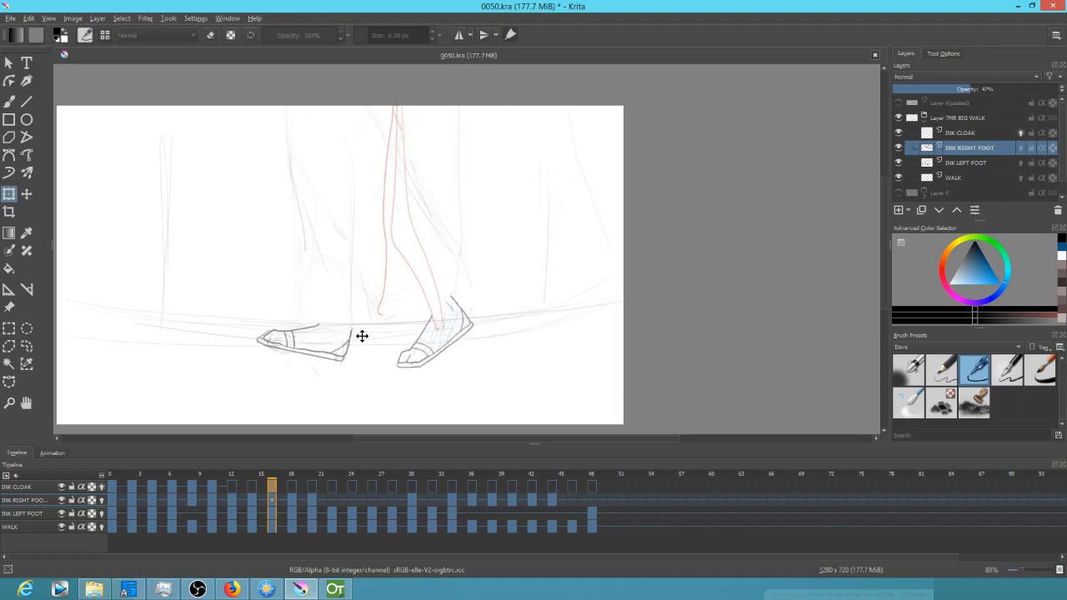
# Step through frames 16 to 30 and back to frame 20 to examine the motion of both inked feet
pyautogui.press('Right')
pyautogui.press('Right')
pyautogui.press('Right')
pyautogui.press('Right')
pyautogui.press('Right')
pyautogui.press('Right')
pyautogui.press('Right')
pyautogui.press('Right')
pyautogui.press('Right')
pyautogui.press('Right')
pyautogui.press('Right')
pyautogui.press('Right')
pyautogui.press('Right')
pyautogui.press('Right')
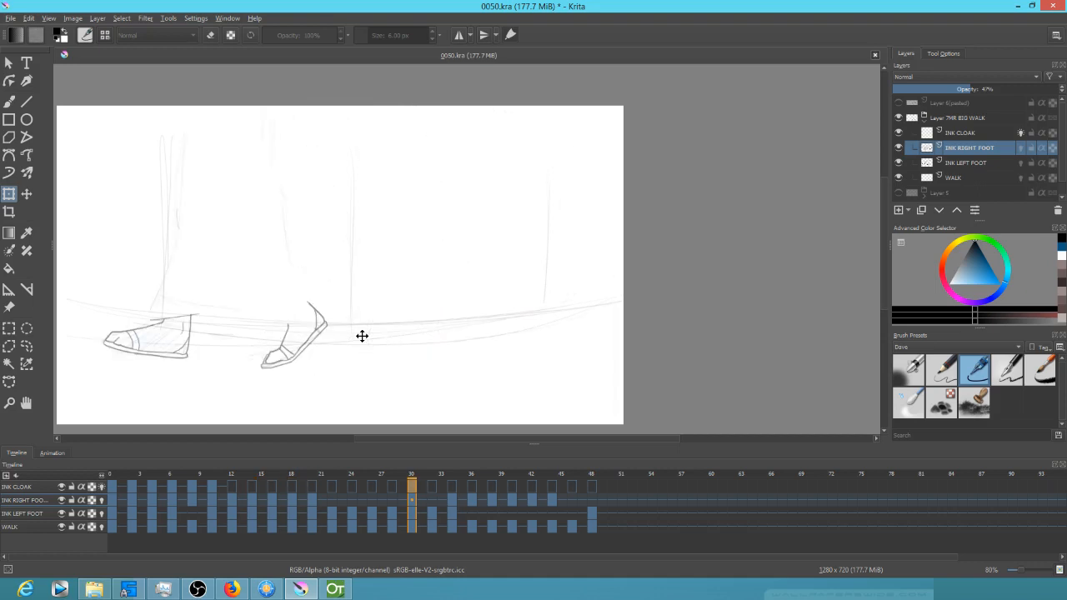
pyautogui.press('Left')
pyautogui.press('Left')
pyautogui.press('Left')
pyautogui.press('Left')
pyautogui.press('Left')
pyautogui.press('Left')
pyautogui.press('Left')
pyautogui.press('Left')
pyautogui.press('Left')
pyautogui.press('Left')
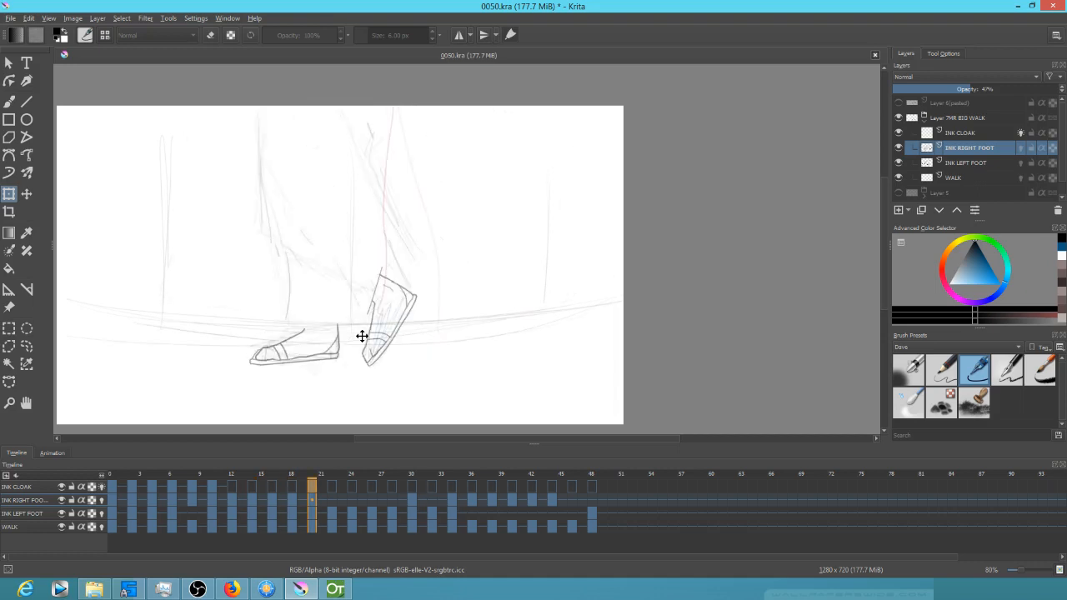
# Rotate the inked right foot on frame 20 slightly clockwise so its sole lies flat, and return to frame 10
pyautogui.moveTo(317, 485)
pyautogui.mouseDown()
pyautogui.moveTo(444, 484)
pyautogui.moveTo(311, 486)
pyautogui.mouseUp()
pyautogui.click(335, 353)
pyautogui.moveTo(352, 357); pyautogui.dragTo(351, 365)
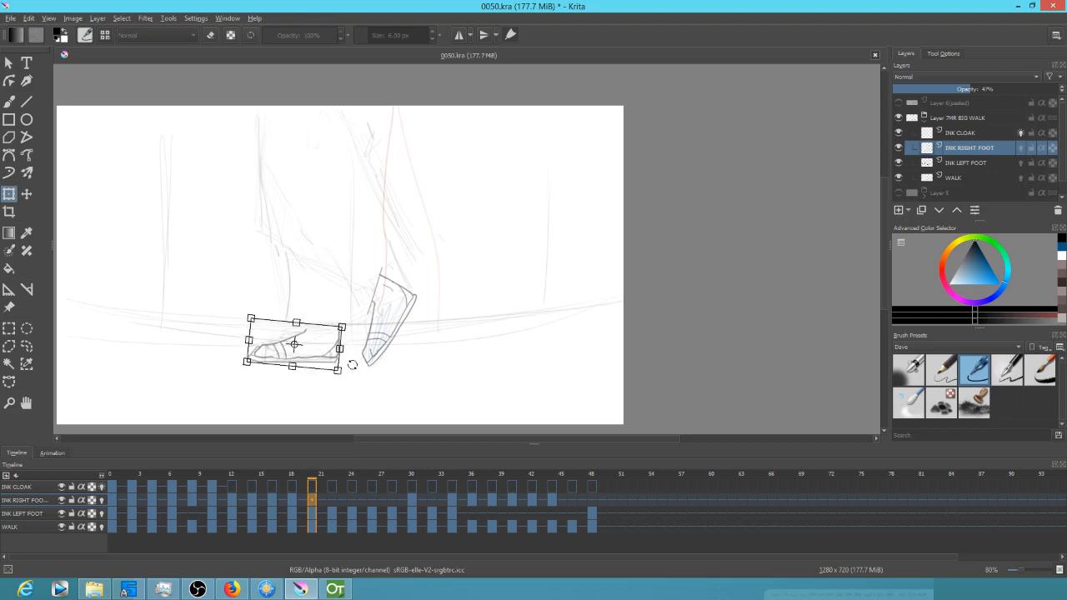
pyautogui.click(312, 485)
pyautogui.moveTo(328, 484); pyautogui.dragTo(223, 484)
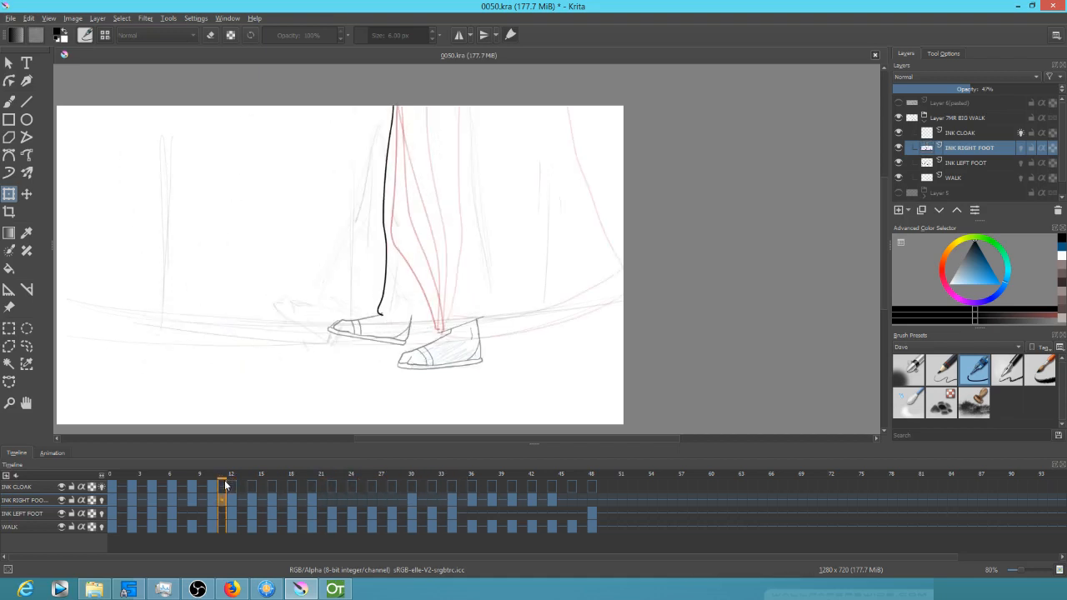
pyautogui.click(212, 500)
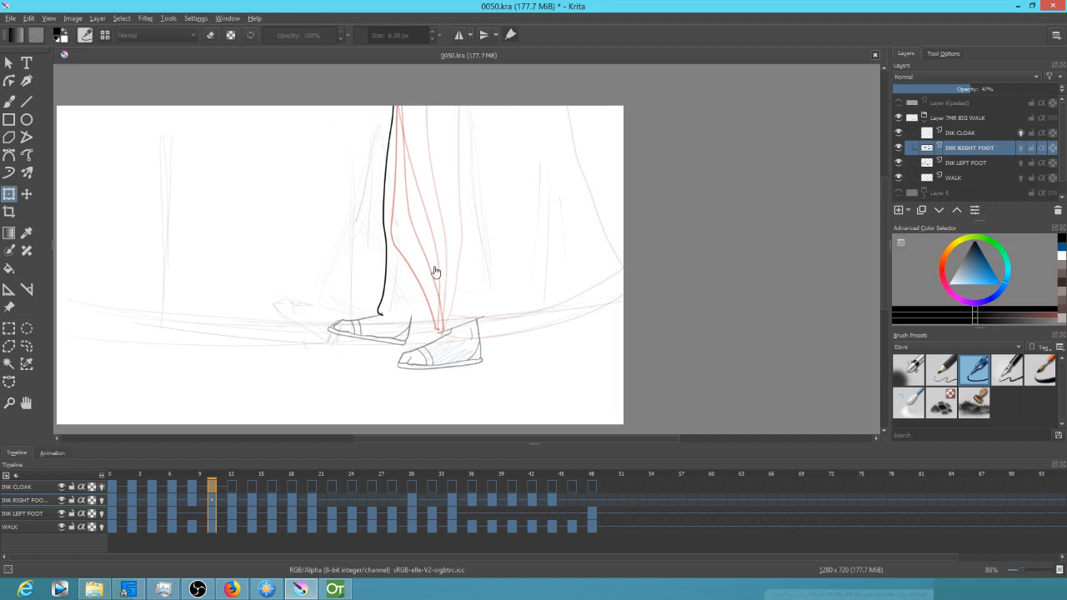
pyautogui.press('b')
pyautogui.press('.')
pyautogui.press('.')
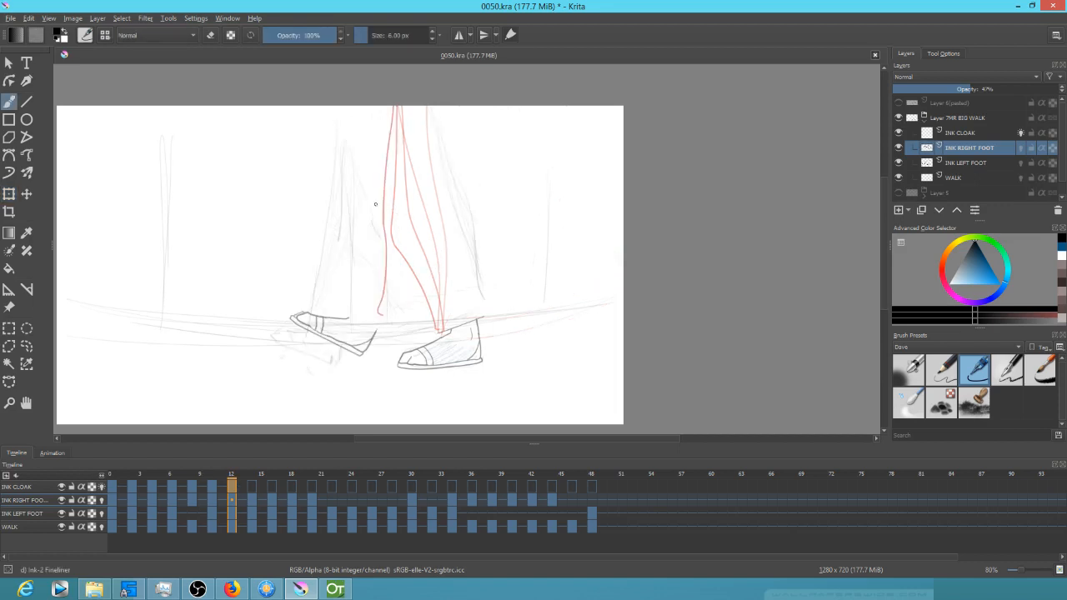
pyautogui.moveTo(392, 107); pyautogui.dragTo(358, 281)
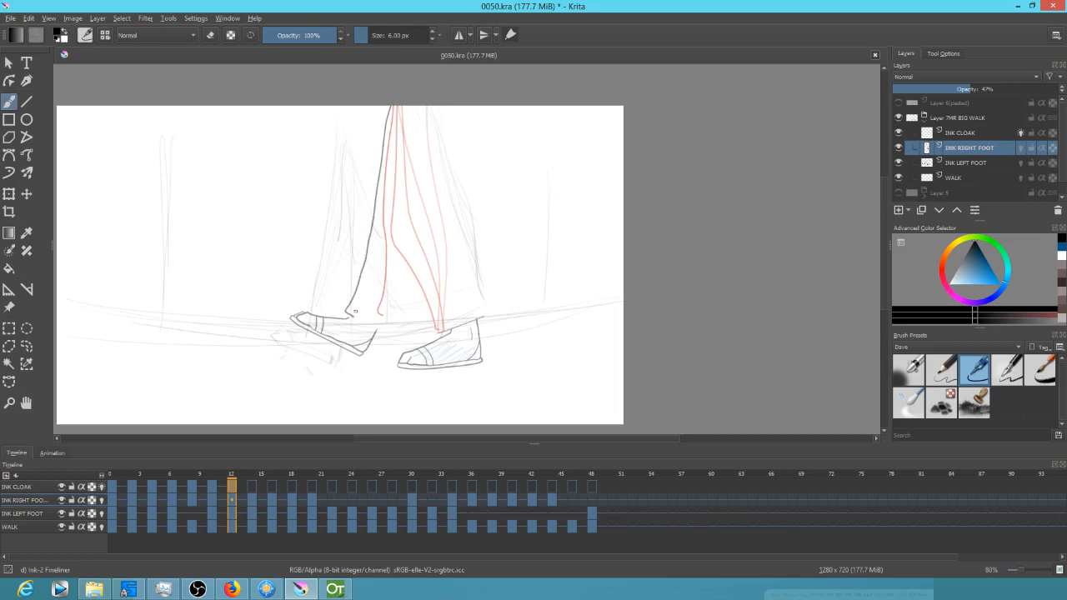
pyautogui.press('.')
pyautogui.press('.')
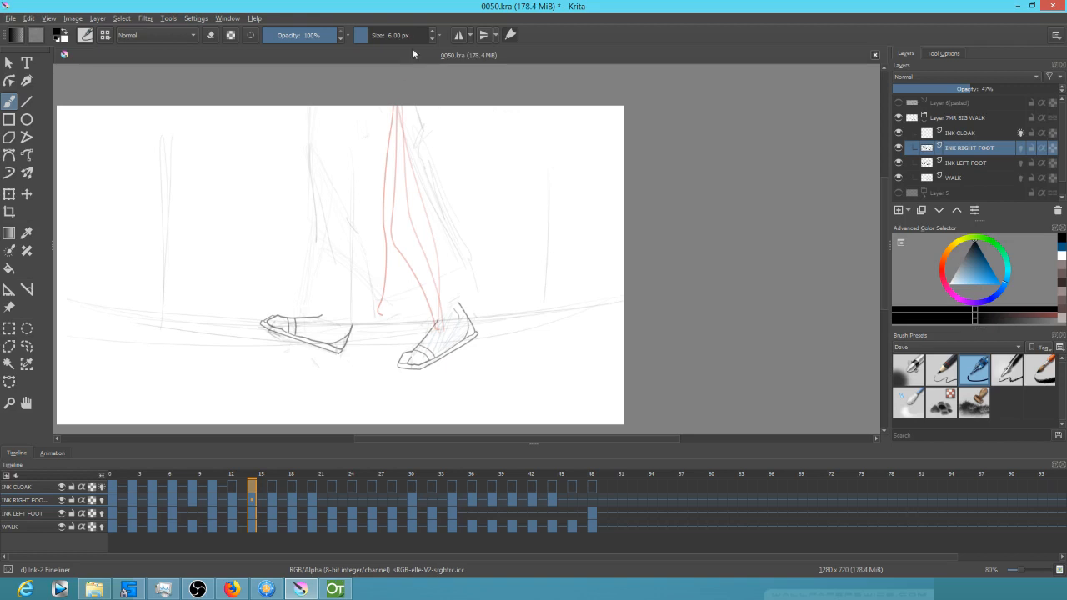
pyautogui.press(',')
pyautogui.press('.')
pyautogui.moveTo(347, 127); pyautogui.dragTo(318, 305)
pyautogui.press('Right')
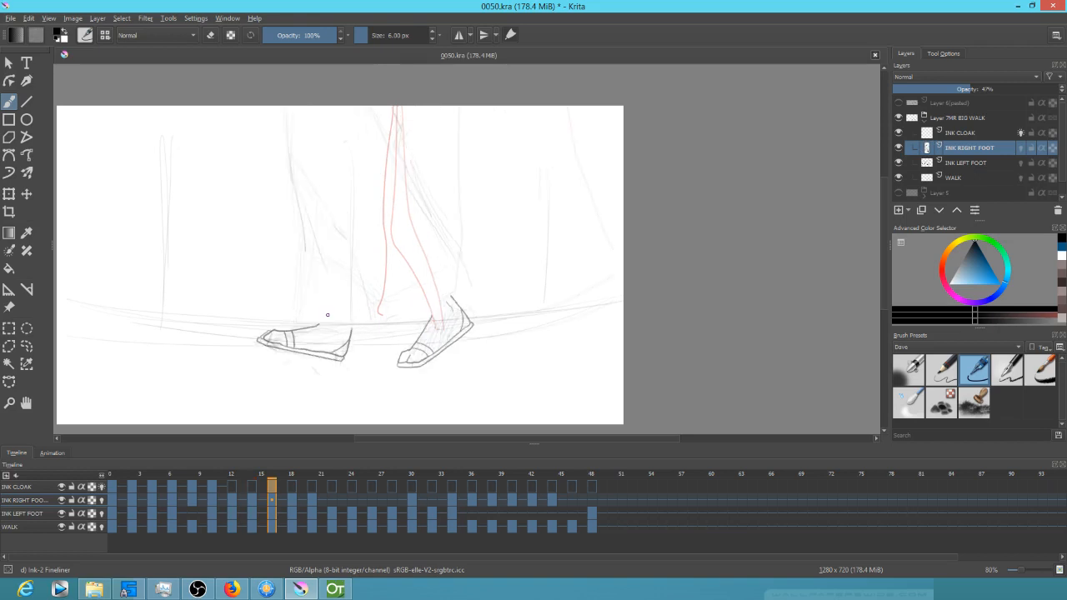
pyautogui.press('Left')
pyautogui.press('Right')
pyautogui.press('Left')
pyautogui.press('Left')
pyautogui.click(233, 500)
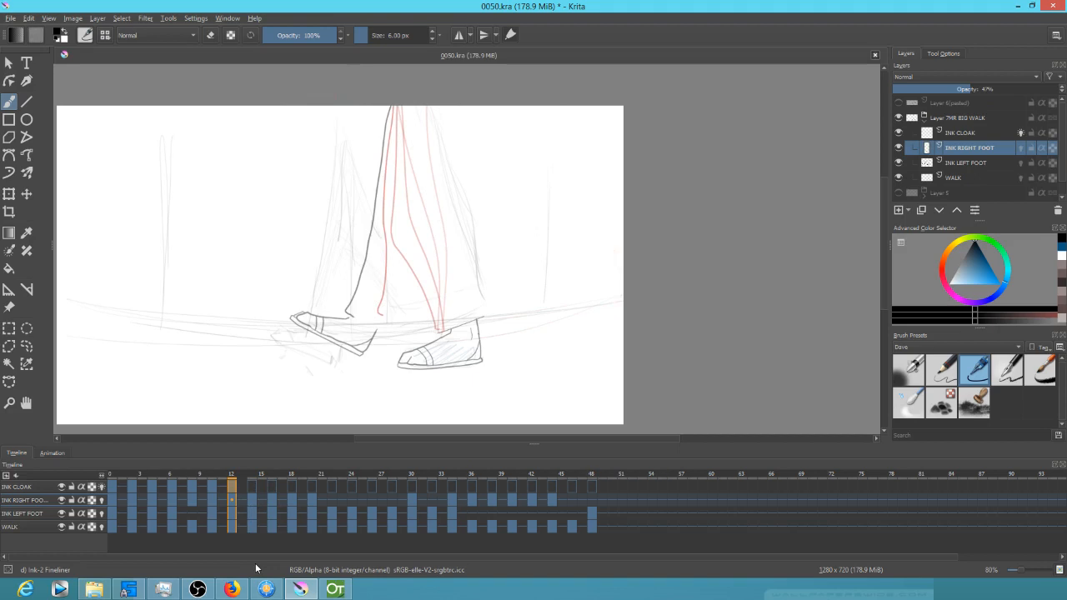
pyautogui.press('Right')
pyautogui.press('Right')
pyautogui.press('Right')
pyautogui.press('Right')
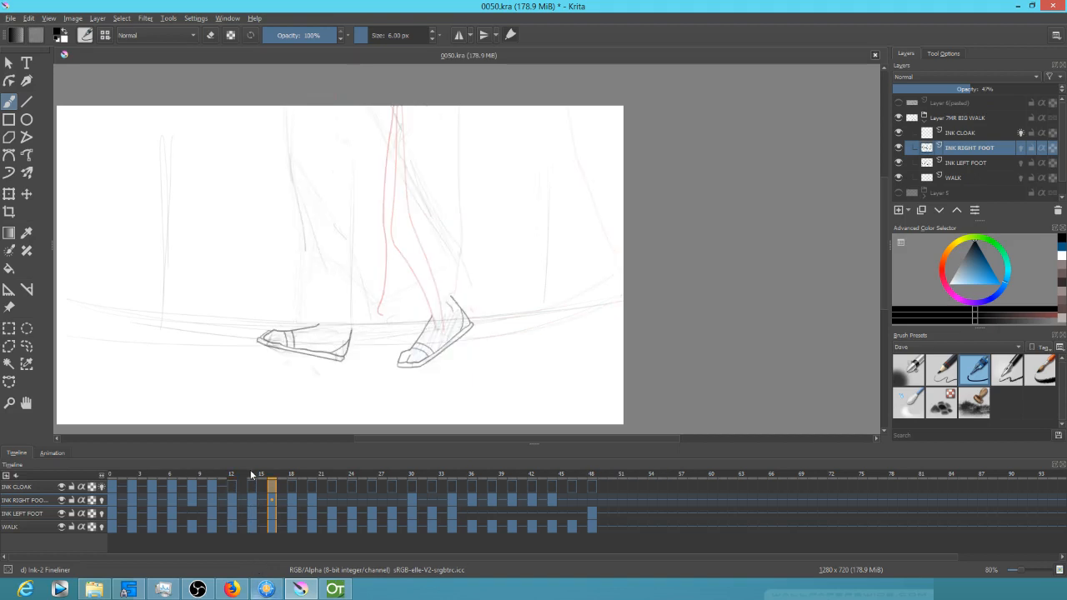
pyautogui.click(250, 505)
pyautogui.press('Right')
pyautogui.press('Right')
pyautogui.click(250, 501)
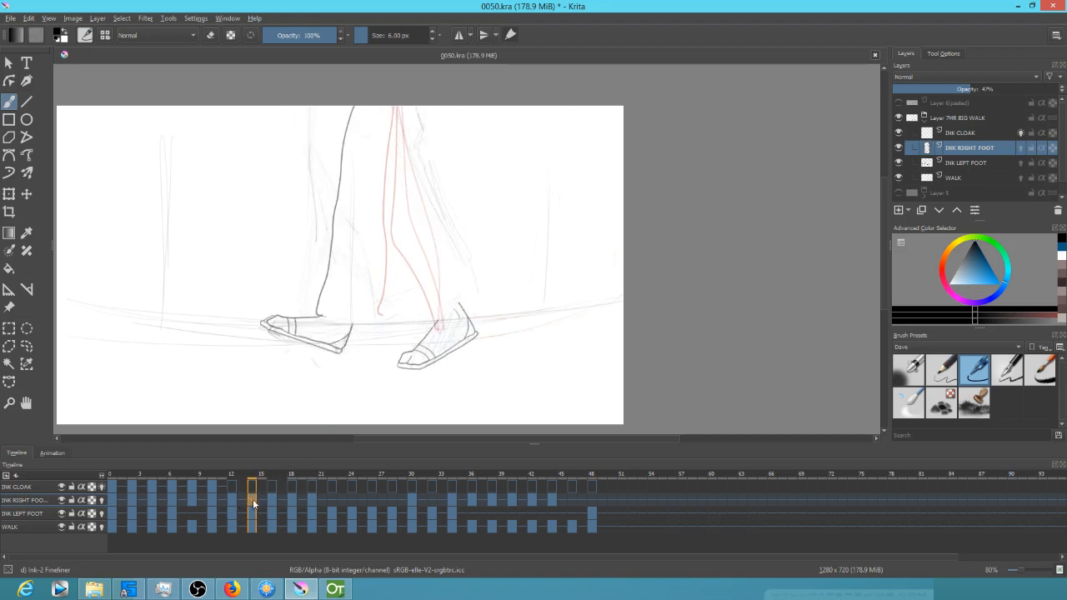
pyautogui.press('Right')
pyautogui.press('Right')
pyautogui.press('Left')
pyautogui.press('Left')
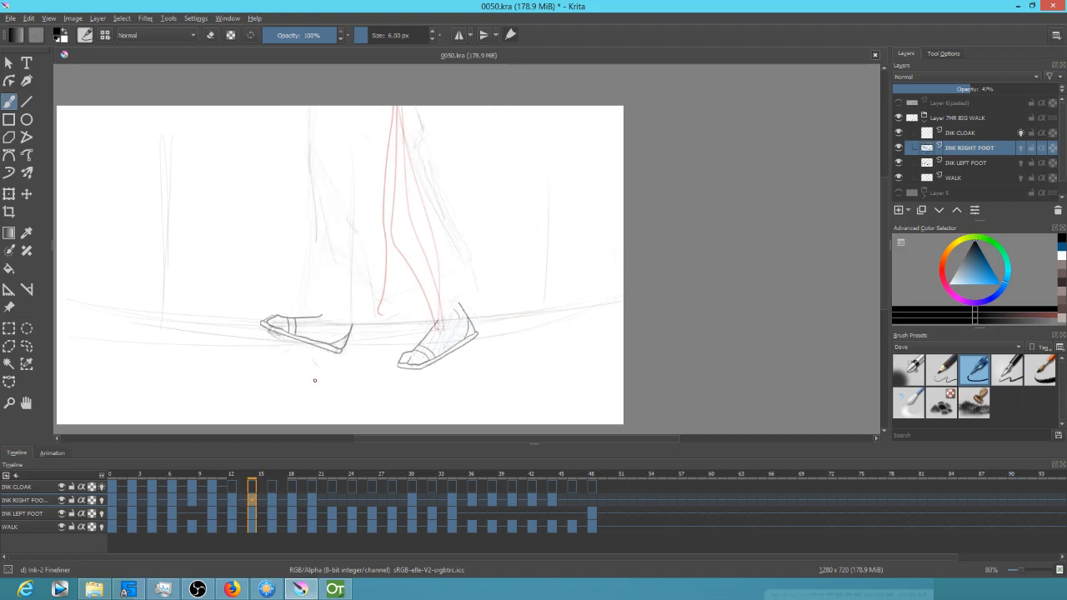
pyautogui.press('Left')
pyautogui.press('Left')
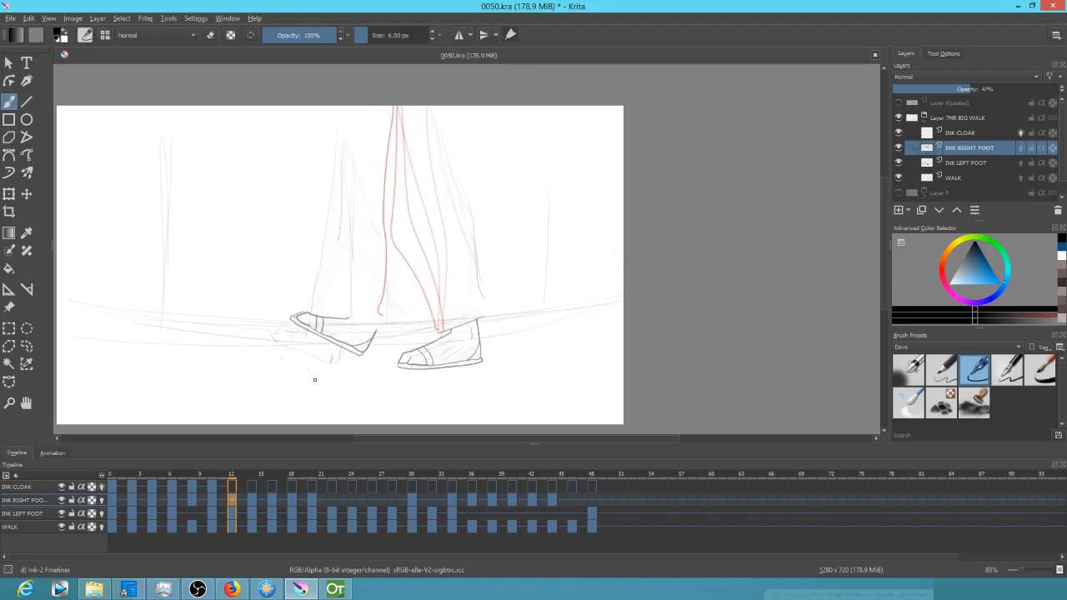
# Step through frames 12 to 20 and back to frame 12 to examine the inked feet
pyautogui.press('Right')
pyautogui.press('Right')
pyautogui.press('Right')
pyautogui.press('Right')
pyautogui.press('Right')
pyautogui.press('Right')
pyautogui.press('Right')
pyautogui.press('Right')
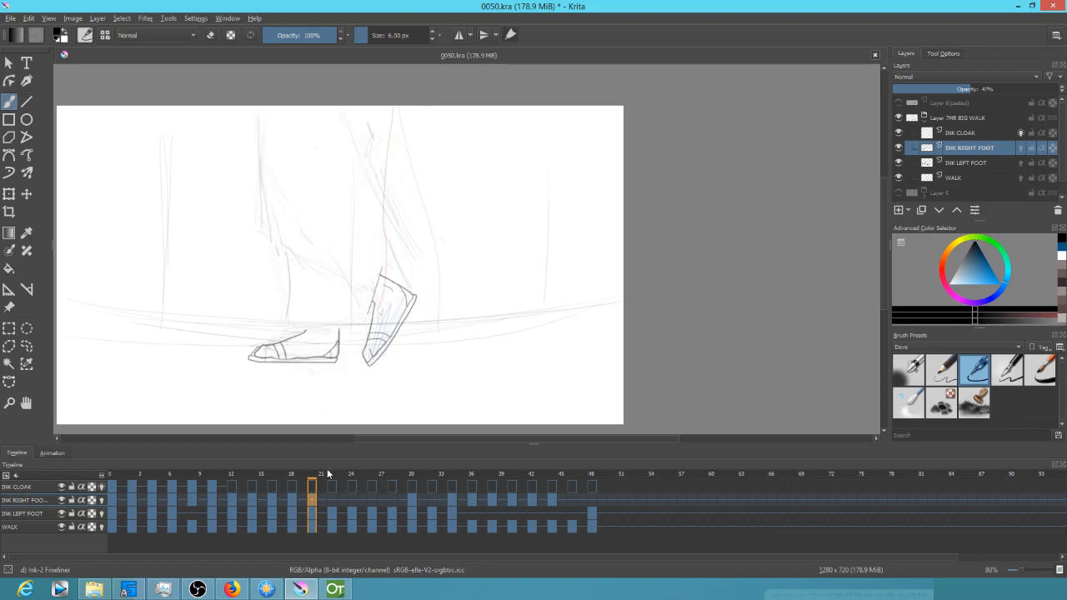
pyautogui.click(301, 479)
pyautogui.moveTo(302, 478); pyautogui.dragTo(231, 484)
pyautogui.click(237, 485)
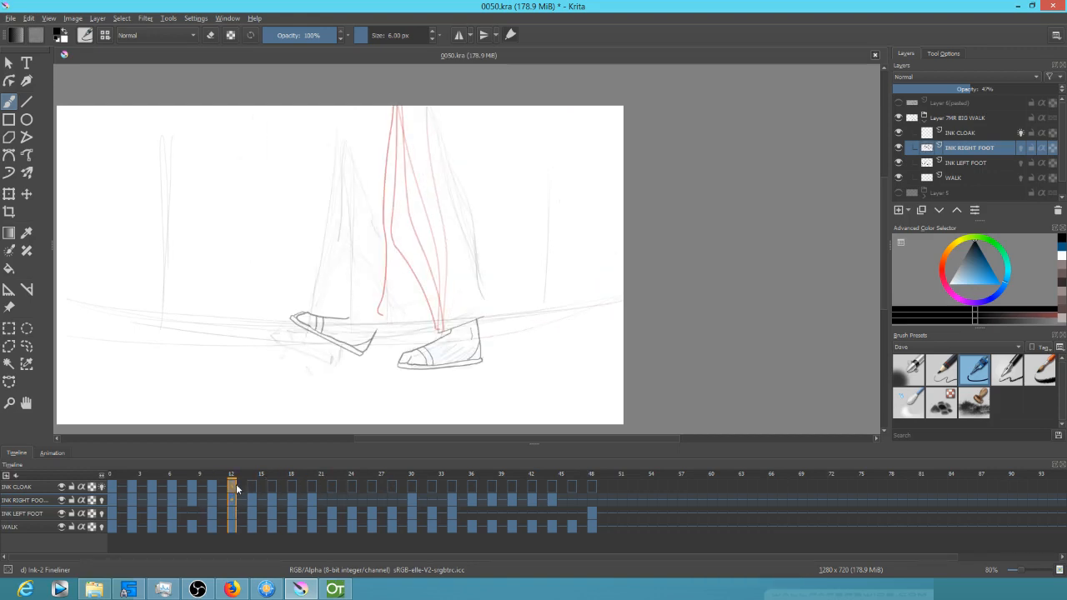
# Ink the cloak's front edge on frame 12 of INK CLOAK, between the right ankle and the canvas's upper edge
pyautogui.click(967, 131)
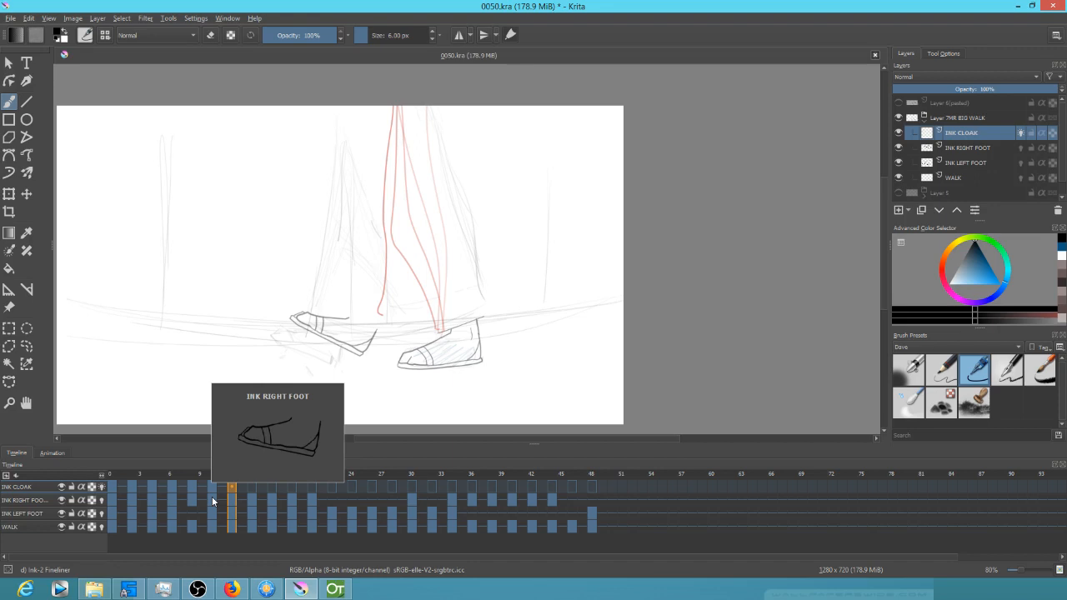
pyautogui.press('Left')
pyautogui.press('Left')
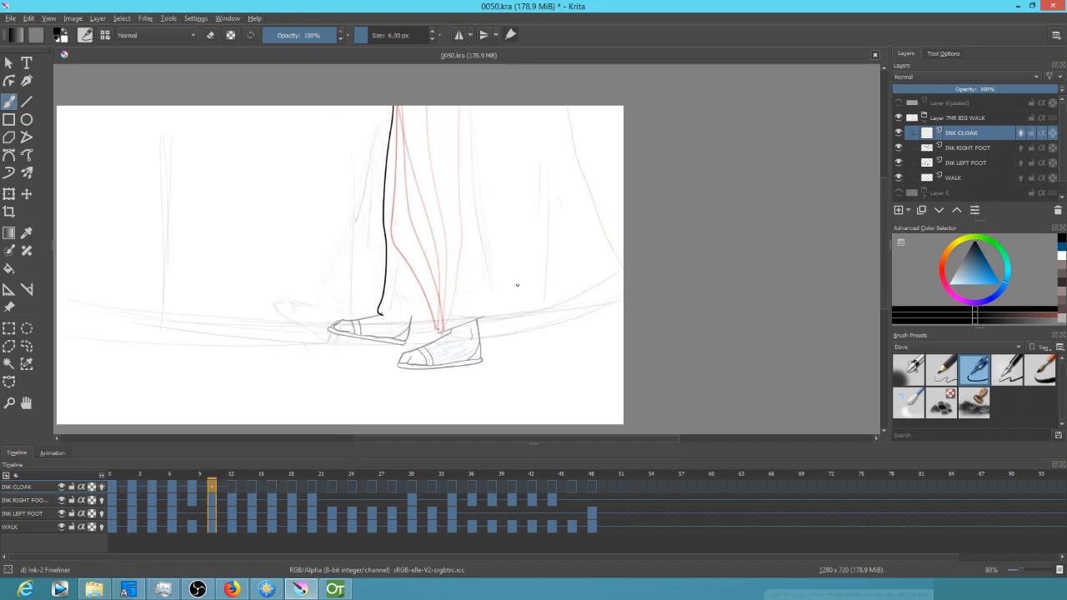
pyautogui.press('Right')
pyautogui.press('Right')
pyautogui.press('Left')
pyautogui.press('Left')
pyautogui.press('Right')
pyautogui.press('Right')
pyautogui.moveTo(347, 315); pyautogui.dragTo(372, 105)
# Ink the cloak's front edge on frames 14 and 16, from the canvas's upper edge down to the right ankle
pyautogui.press('Right')
pyautogui.press('Right')
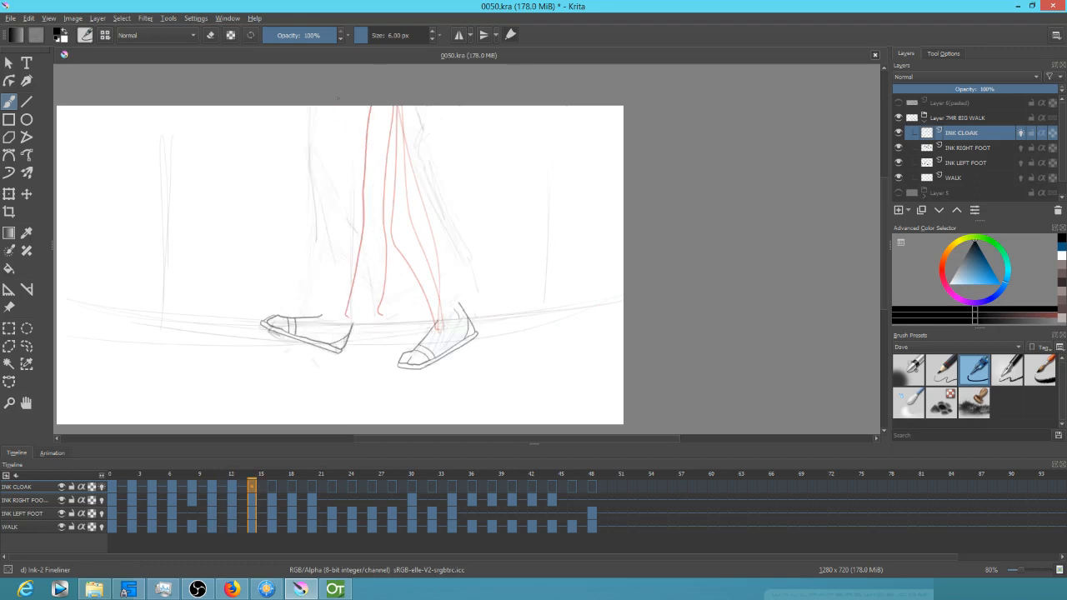
pyautogui.moveTo(316, 105); pyautogui.dragTo(319, 315)
pyautogui.press('Right')
pyautogui.press('Right')
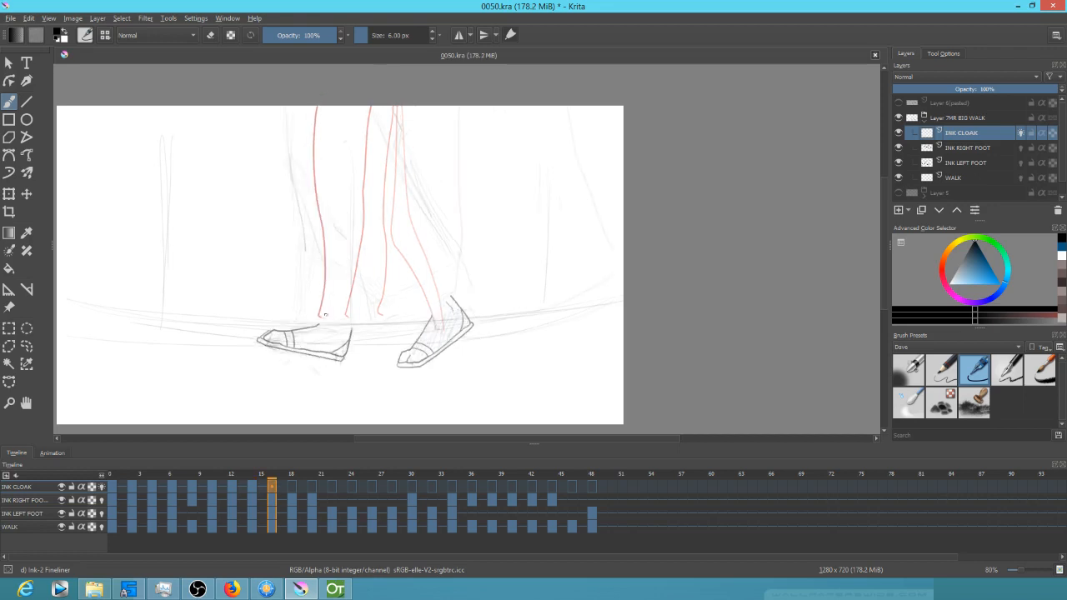
pyautogui.moveTo(286, 106); pyautogui.dragTo(310, 325)
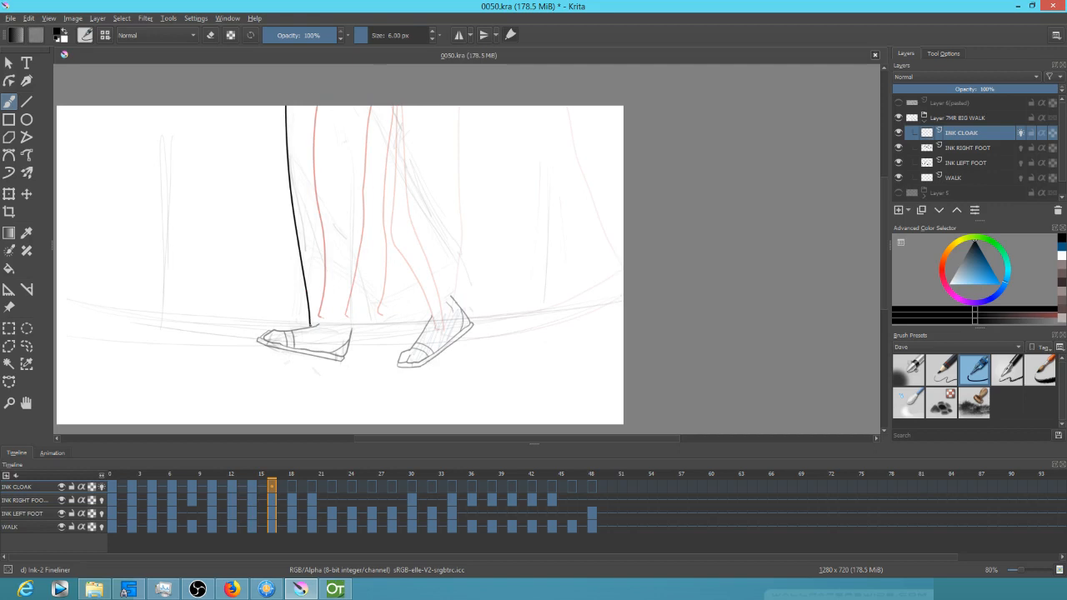
# Ink the cloak's front edge on frames 18 and 20, following the sketched right leg down to the ankle
pyautogui.press('Right')
pyautogui.press('Right')
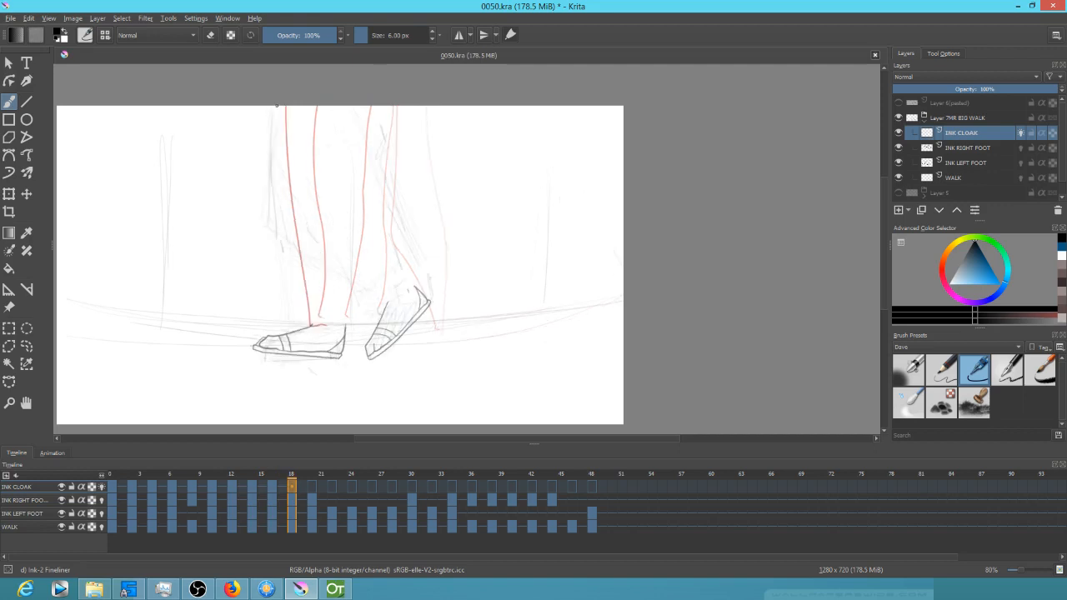
pyautogui.moveTo(276, 87)
pyautogui.mouseDown()
pyautogui.moveTo(274, 231)
pyautogui.moveTo(299, 264)
pyautogui.moveTo(310, 323)
pyautogui.mouseUp()
pyautogui.press('Right')
pyautogui.press('Right')
pyautogui.moveTo(270, 105)
pyautogui.mouseDown()
pyautogui.moveTo(267, 223)
pyautogui.moveTo(299, 326)
pyautogui.mouseUp()
# Ink the cloak's front edge on frames 22 and 24, bending it forward at the knee of the advancing left leg
pyautogui.press('Right')
pyautogui.press('Right')
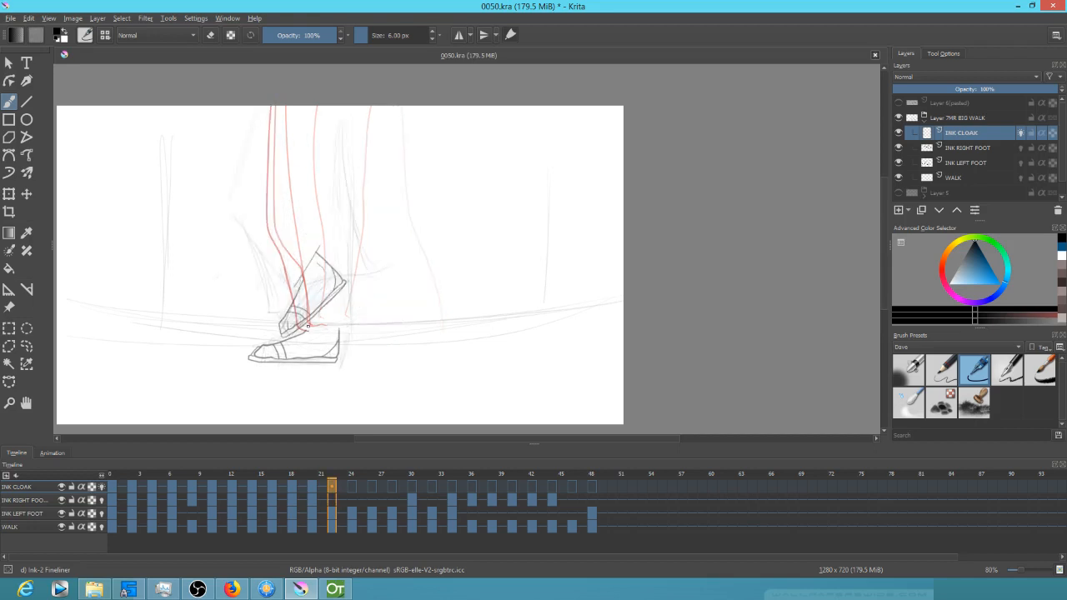
pyautogui.moveTo(260, 107)
pyautogui.mouseDown()
pyautogui.moveTo(229, 206)
pyautogui.moveTo(266, 299)
pyautogui.mouseUp()
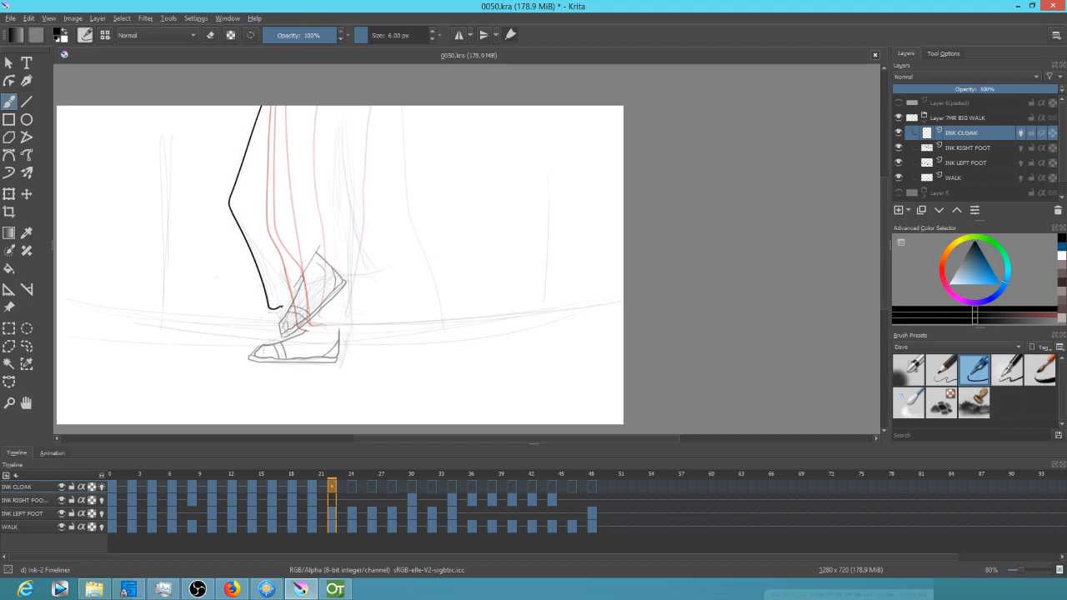
pyautogui.press('Right')
pyautogui.press('Right')
pyautogui.moveTo(253, 105)
pyautogui.mouseDown()
pyautogui.moveTo(222, 202)
pyautogui.moveTo(232, 305)
pyautogui.moveTo(248, 303)
pyautogui.mouseUp()
pyautogui.press('Right')
pyautogui.press('Right')
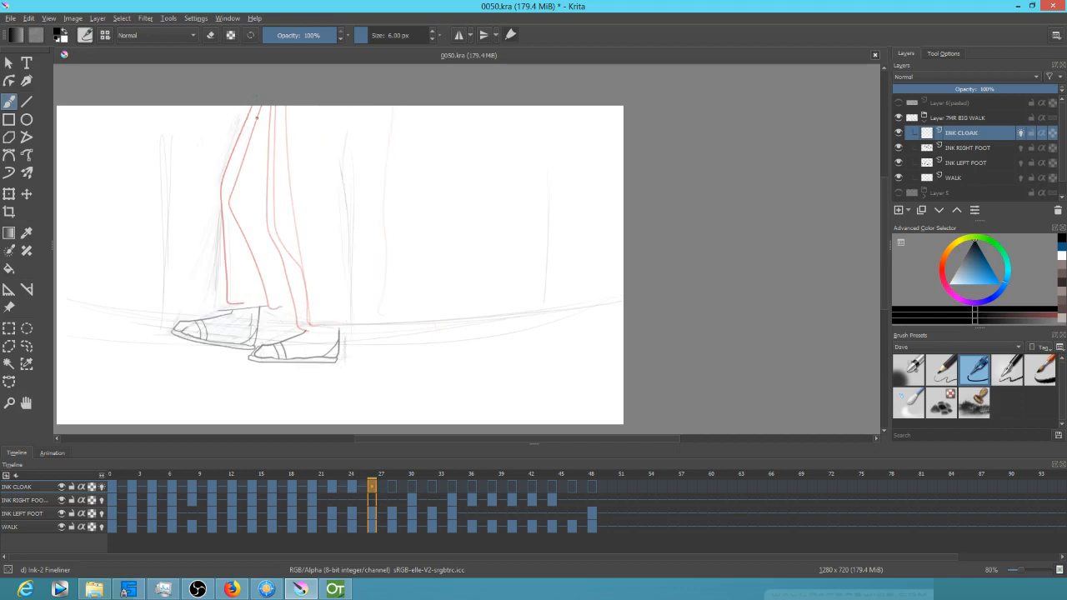
# Ink the cloak's front edge on frames 26 and 28, from the canvas's upper edge down to the advancing foot's ankle
pyautogui.moveTo(250, 107)
pyautogui.mouseDown()
pyautogui.moveTo(219, 187)
pyautogui.moveTo(226, 313)
pyautogui.mouseUp()
pyautogui.press('Right')
pyautogui.press('Right')
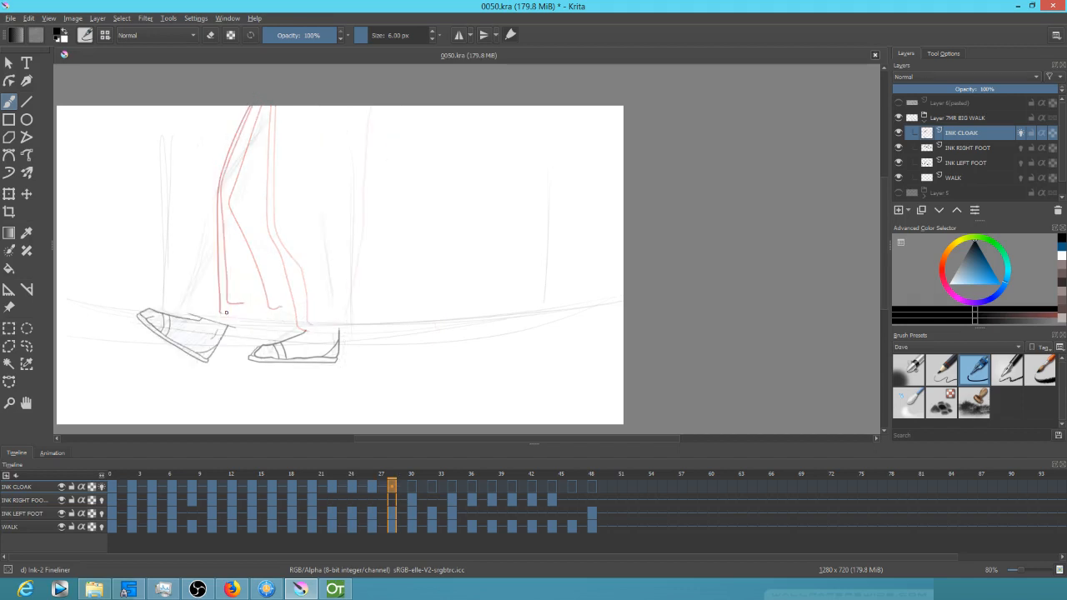
pyautogui.moveTo(243, 107)
pyautogui.mouseDown()
pyautogui.moveTo(221, 157)
pyautogui.moveTo(190, 320)
pyautogui.mouseUp()
# Ink the cloak's front edge on frames 30 and 32, ending at the ankle of the leading foot as it lands
pyautogui.press('Right')
pyautogui.press('Right')
pyautogui.moveTo(182, 106)
pyautogui.mouseDown()
pyautogui.moveTo(175, 144)
pyautogui.moveTo(160, 318)
pyautogui.mouseUp()
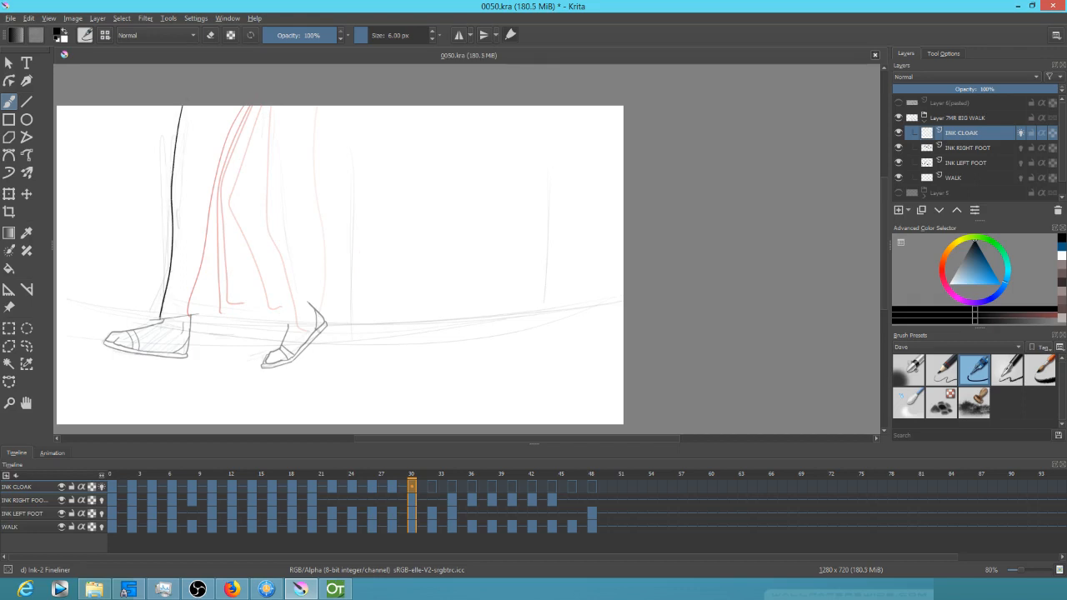
pyautogui.press('Right')
pyautogui.press('Right')
pyautogui.moveTo(162, 106); pyautogui.dragTo(153, 331)
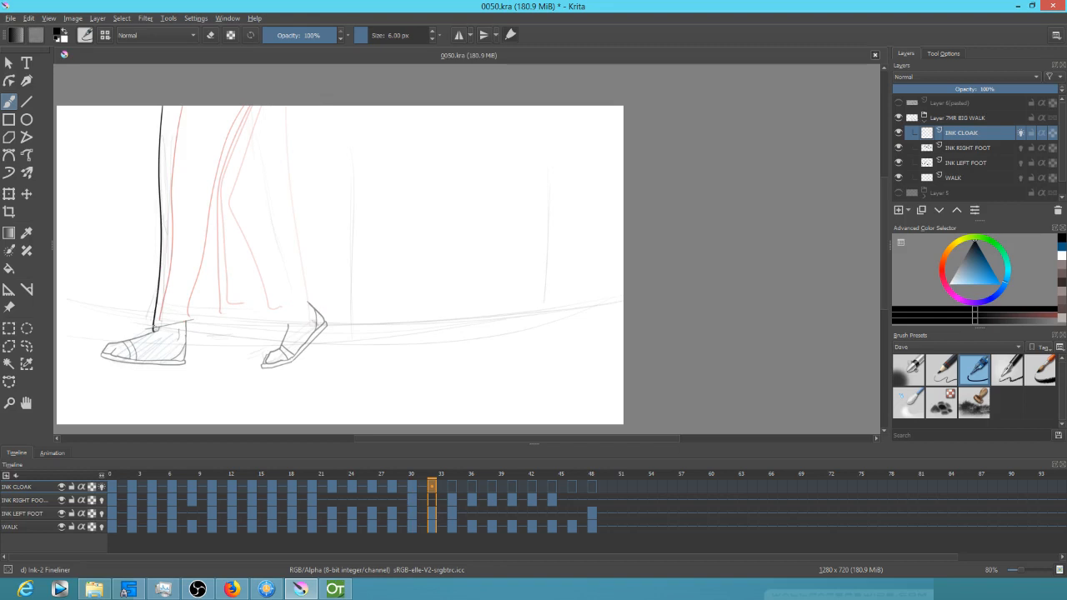
# Ink the cloak's front edge on frames 34 and 36, curving back from the canvas's upper edge to the planted foot's ankle
pyautogui.press('Right')
pyautogui.press('Right')
pyautogui.moveTo(125, 107); pyautogui.dragTo(144, 327)
pyautogui.press('Right')
pyautogui.press('Right')
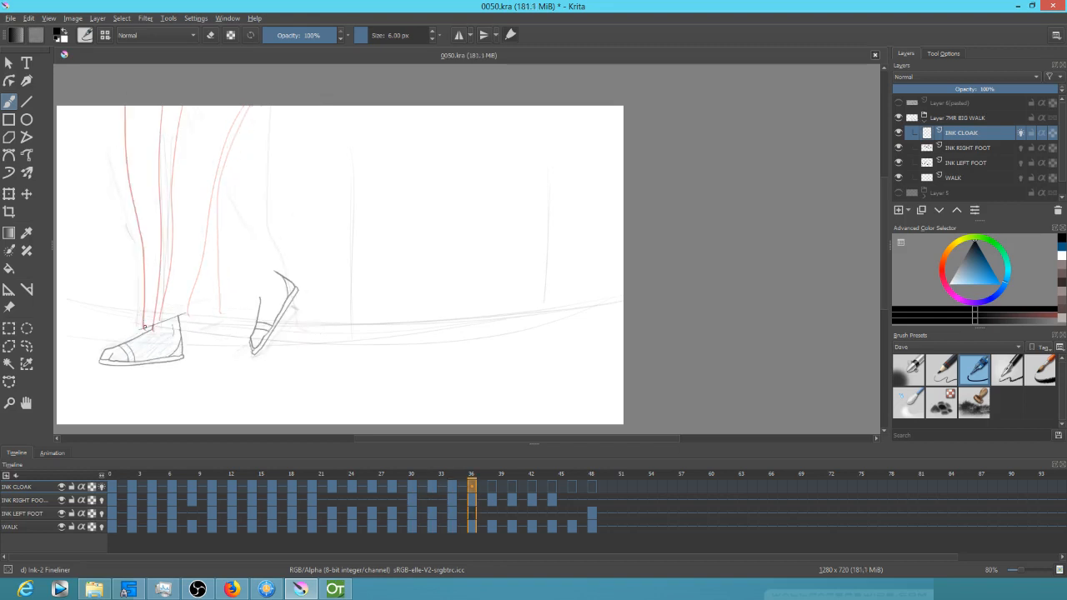
pyautogui.moveTo(114, 107); pyautogui.dragTo(140, 326)
# Ink the cloak's front edge on frames 38 and 40, bending it at the knee before it reaches the planted foot's ankle
pyautogui.press('Right')
pyautogui.press('Right')
pyautogui.press('Right')
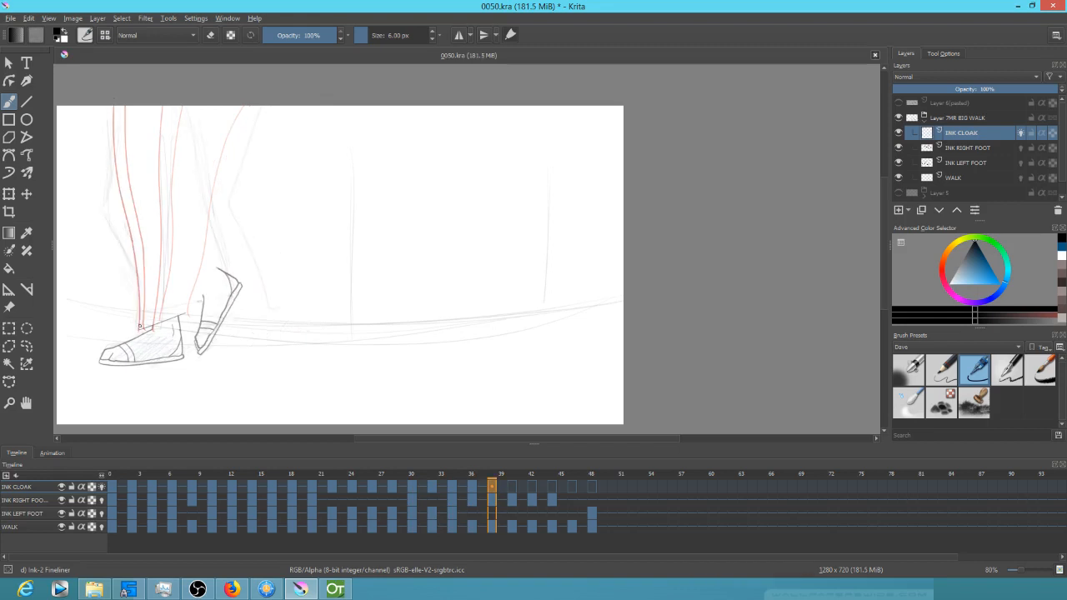
pyautogui.moveTo(108, 106)
pyautogui.mouseDown()
pyautogui.moveTo(111, 219)
pyautogui.moveTo(131, 257)
pyautogui.moveTo(140, 327)
pyautogui.mouseUp()
pyautogui.press('Right')
pyautogui.press('Right')
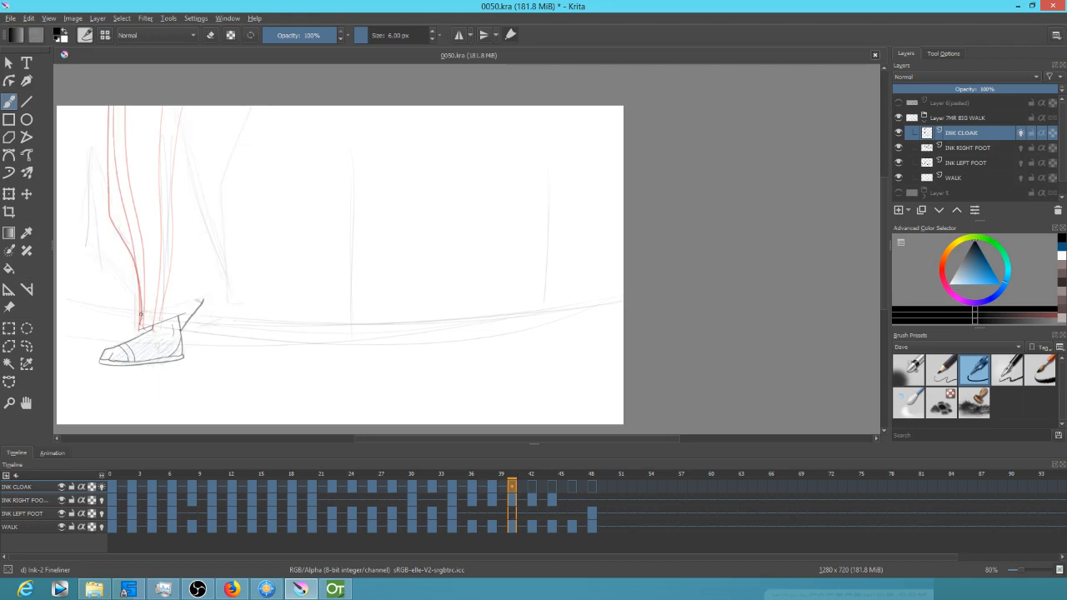
pyautogui.moveTo(100, 106)
pyautogui.mouseDown()
pyautogui.moveTo(97, 235)
pyautogui.moveTo(140, 330)
pyautogui.mouseUp()
# Ink the cloak's front edge running off the canvas on frame 42 and its hem from the canvas's left edge to the heel on frame 44
pyautogui.press('Right')
pyautogui.press('Right')
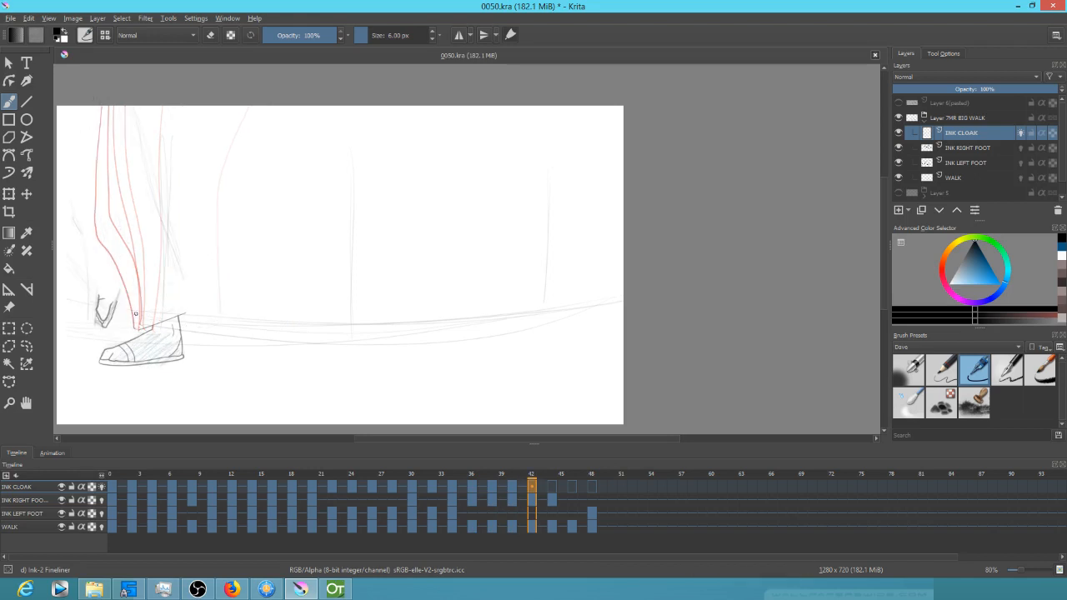
pyautogui.moveTo(150, 158); pyautogui.dragTo(200, 160)
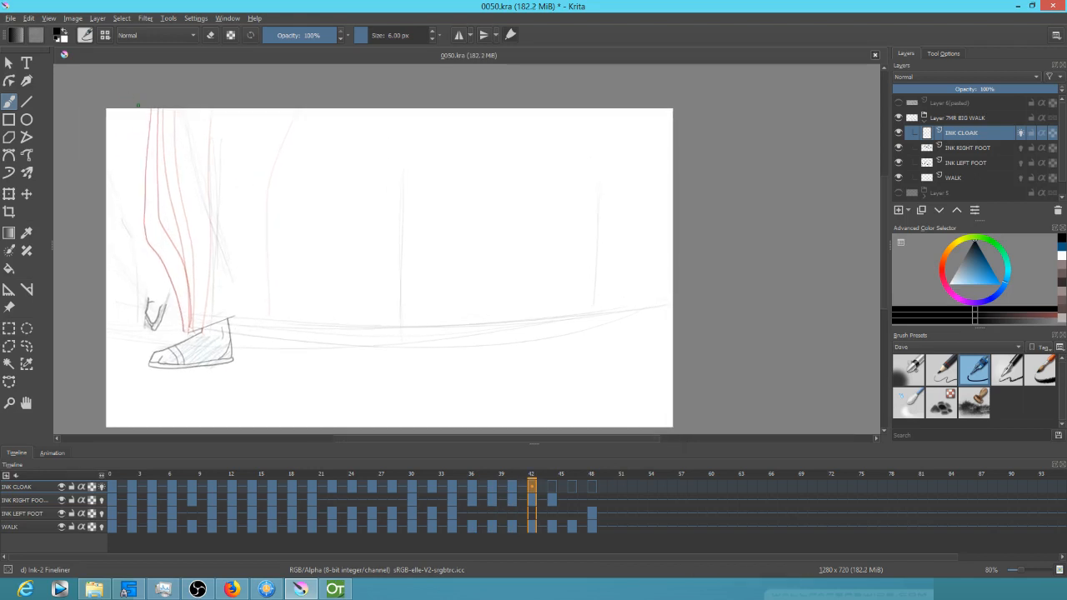
pyautogui.moveTo(122, 108)
pyautogui.mouseDown()
pyautogui.moveTo(103, 207)
pyautogui.moveTo(142, 300)
pyautogui.moveTo(200, 320)
pyautogui.mouseUp()
pyautogui.press('Right')
pyautogui.press('Right')
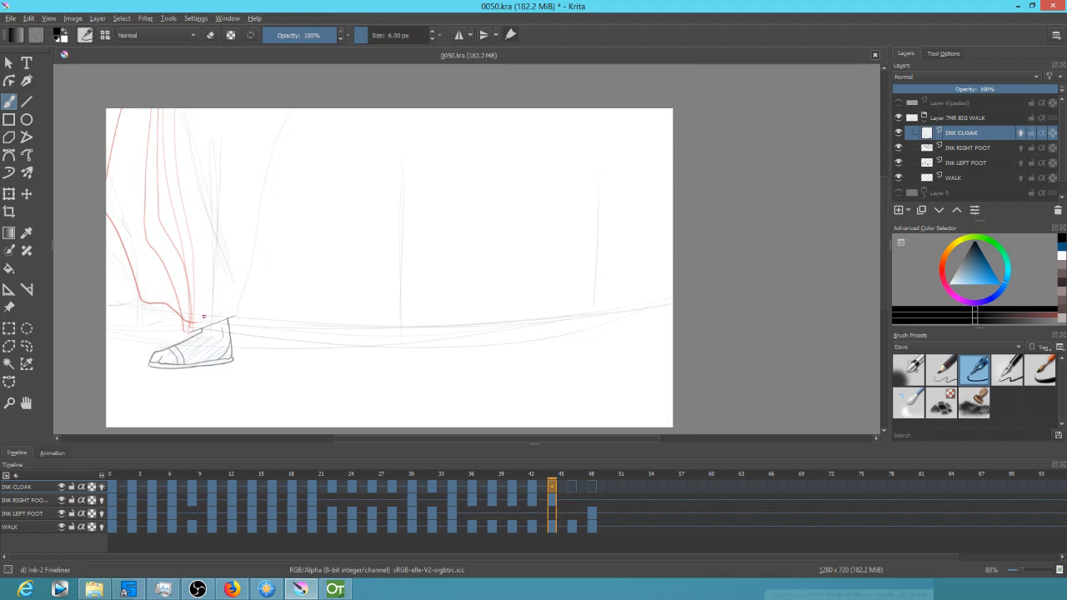
pyautogui.moveTo(107, 308)
pyautogui.mouseDown()
pyautogui.moveTo(185, 331)
pyautogui.moveTo(233, 318)
pyautogui.mouseUp()
# Flip back and forth through the frames around 44 to examine how the cloak's line moves
pyautogui.press('Right')
pyautogui.press('Right')
pyautogui.press('Left')
pyautogui.press('Left')
pyautogui.press('Right')
pyautogui.press('Right')
pyautogui.press('Left')
pyautogui.press('Left')
pyautogui.press('Left')
pyautogui.press('Left')
pyautogui.press('Right')
pyautogui.press('Right')
pyautogui.press('Right')
pyautogui.press('Right')
pyautogui.press('Left')
pyautogui.press('Left')
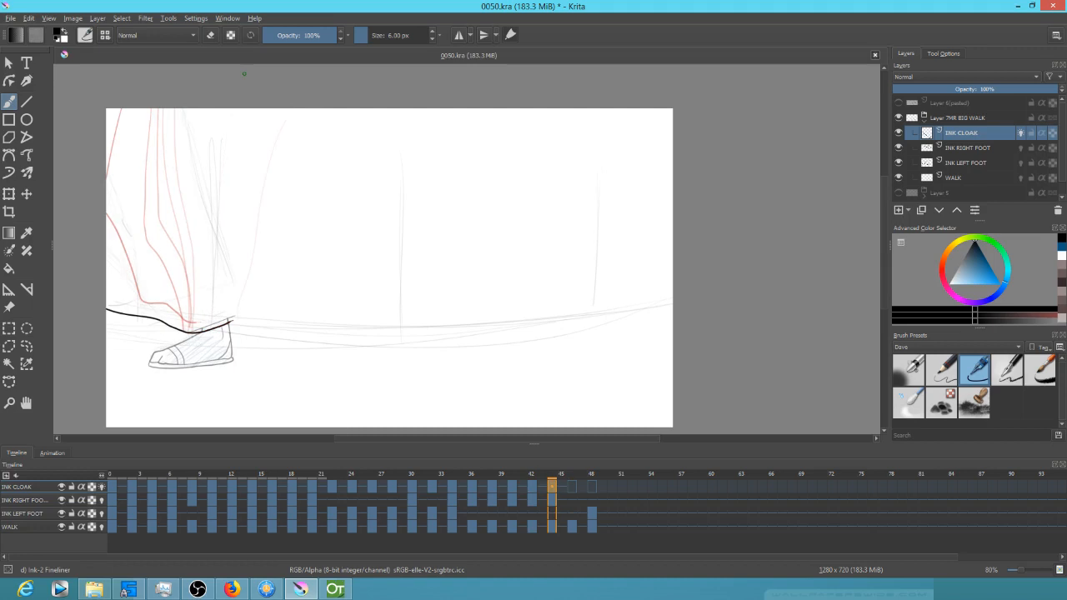
# Ink the cloak's back edge on frames 48 and 46, from the canvas's upper edge down to the heel of the remaining foot
pyautogui.press('Right')
pyautogui.press('Right')
pyautogui.press('Right')
pyautogui.press('Right')
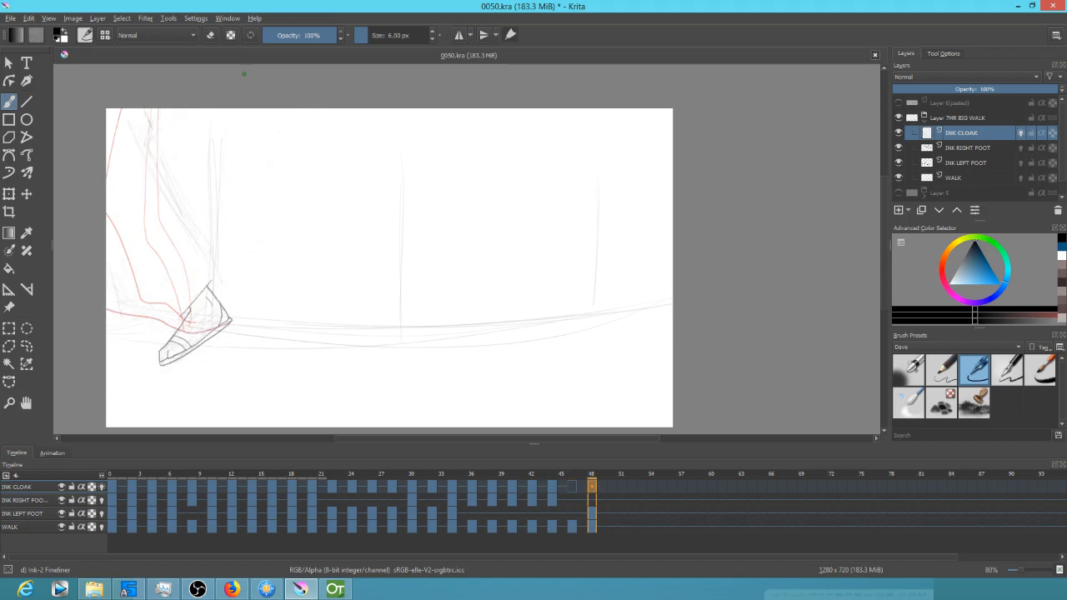
pyautogui.moveTo(158, 110)
pyautogui.mouseDown()
pyautogui.moveTo(166, 162)
pyautogui.moveTo(210, 287)
pyautogui.mouseUp()
pyautogui.press('Left')
pyautogui.press('Left')
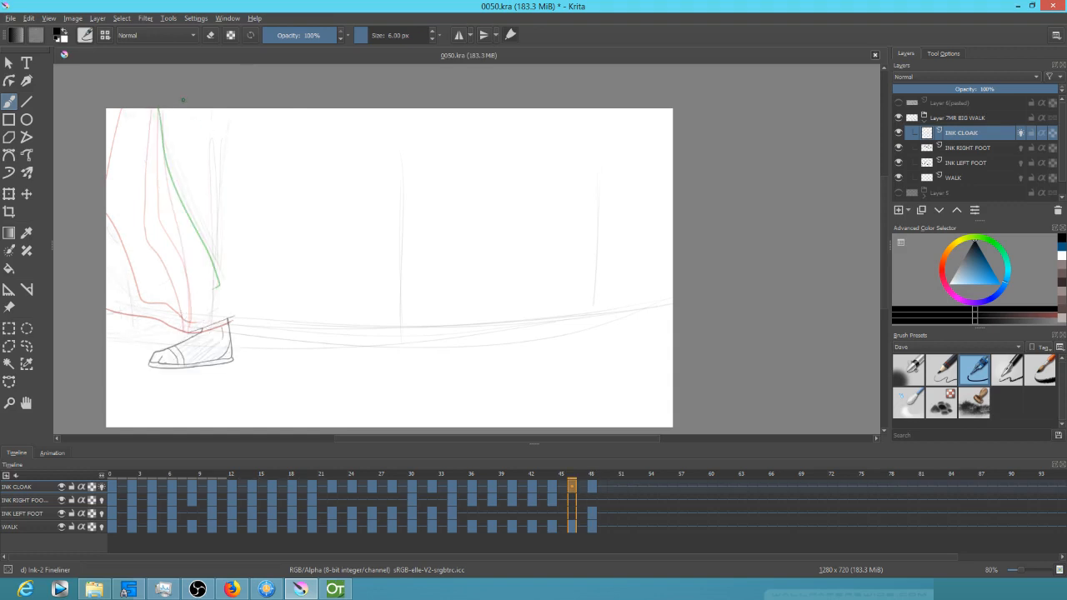
pyautogui.moveTo(189, 109); pyautogui.dragTo(235, 318)
# Ink the cloak's back edge on frame 44, from the canvas's upper edge down to the end of the hem
pyautogui.press('Right')
pyautogui.press('Right')
pyautogui.press('Left')
pyautogui.press('Left')
pyautogui.press('Left')
pyautogui.press('Left')
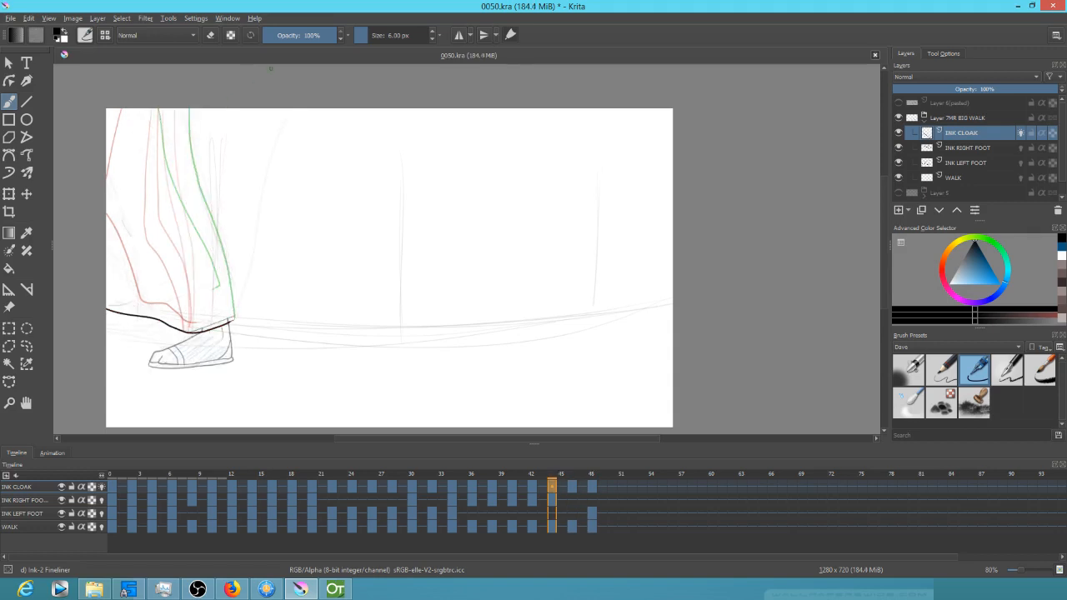
pyautogui.moveTo(216, 98); pyautogui.dragTo(239, 319)
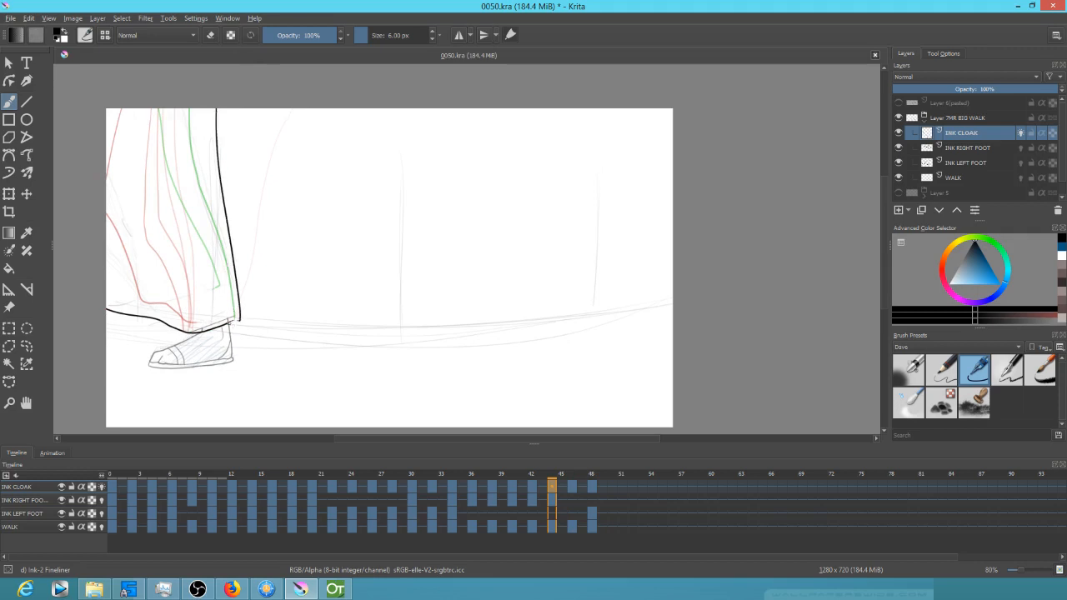
# Extend the hem past the ankle on frame 42 and ink the cloak's back edge up to the canvas's upper edge
pyautogui.press('Right')
pyautogui.press('Right')
pyautogui.press('Left')
pyautogui.press('Left')
pyautogui.press('Left')
pyautogui.press('Left')
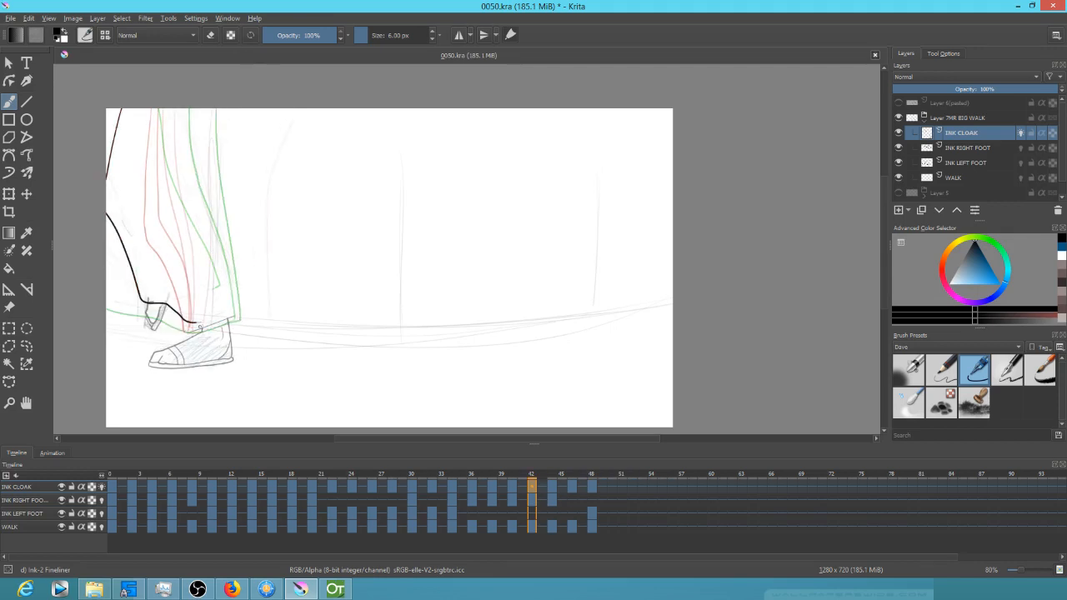
pyautogui.moveTo(195, 324)
pyautogui.mouseDown()
pyautogui.moveTo(242, 320)
pyautogui.moveTo(229, 92)
pyautogui.mouseUp()
# Ink the cloak's back edge on frames 2 and 4, from the canvas's upper edge down to the raised heel of the trailing foot
pyautogui.press('Left')
pyautogui.press('Left')
pyautogui.press('Left')
pyautogui.press('Left')
pyautogui.press('Left')
pyautogui.press('Left')
pyautogui.press('Left')
pyautogui.press('Left')
pyautogui.press('Left')
pyautogui.press('Left')
pyautogui.press('Left')
pyautogui.press('Left')
pyautogui.press('Left')
pyautogui.press('Left')
pyautogui.press('Left')
pyautogui.press('Left')
pyautogui.press('Left')
pyautogui.press('Left')
pyautogui.press('Left')
pyautogui.press('Left')
pyautogui.press('Left')
pyautogui.press('Left')
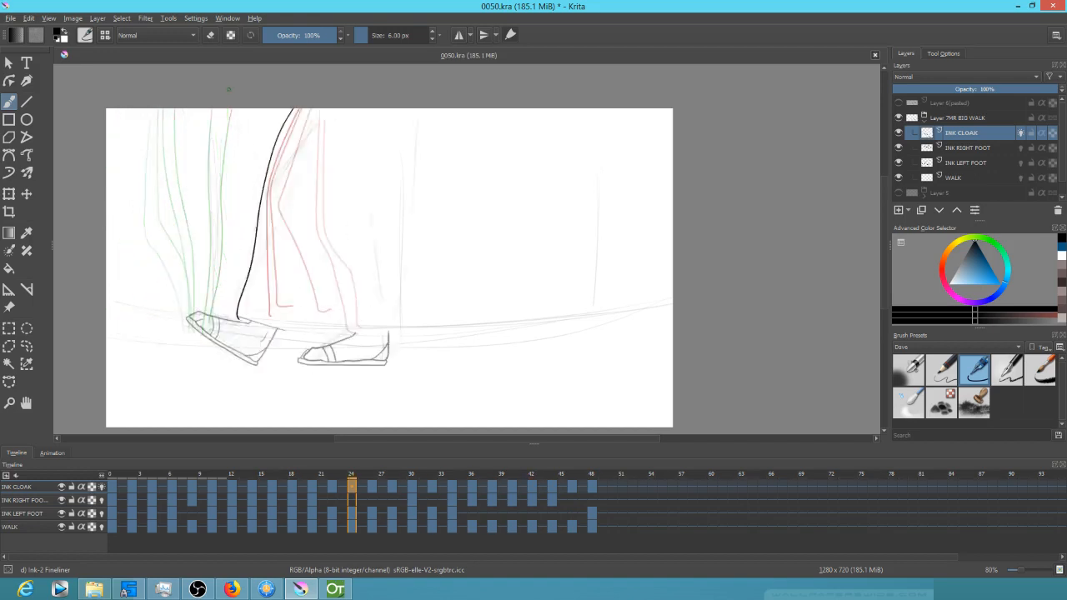
pyautogui.press('Right')
pyautogui.press('Right')
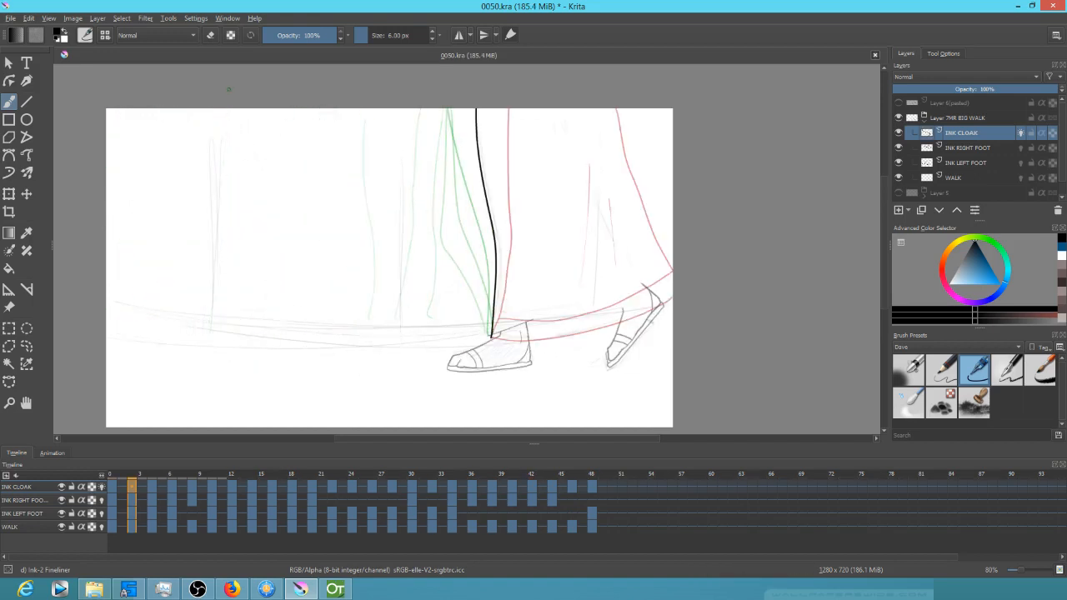
pyautogui.press('Left')
pyautogui.press('Left')
pyautogui.press('Right')
pyautogui.press('Right')
pyautogui.moveTo(608, 110); pyautogui.dragTo(658, 273)
pyautogui.press('Right')
pyautogui.press('Right')
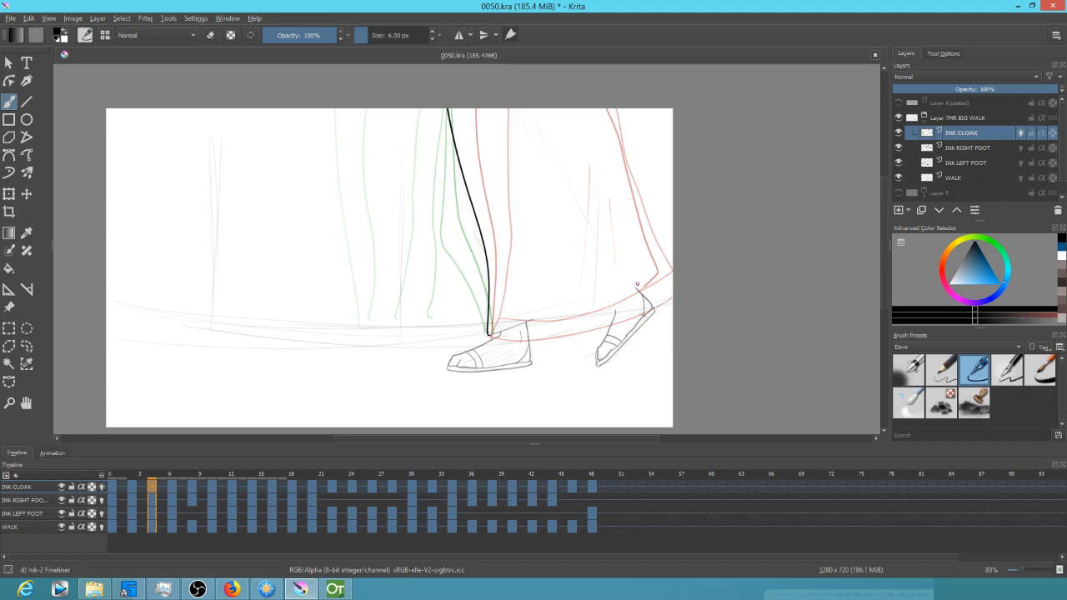
pyautogui.moveTo(587, 109); pyautogui.dragTo(651, 271)
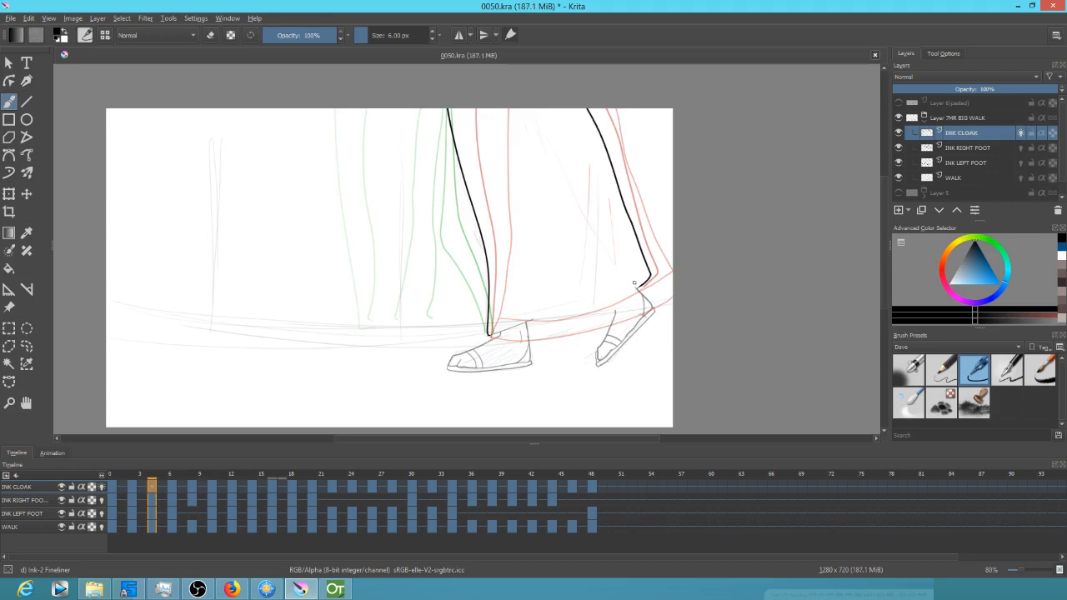
# Ink the cloak's back edge and hem on frames 6 and 8, joining them to the front edge at the planted foot's ankle
pyautogui.press('Right')
pyautogui.press('Right')
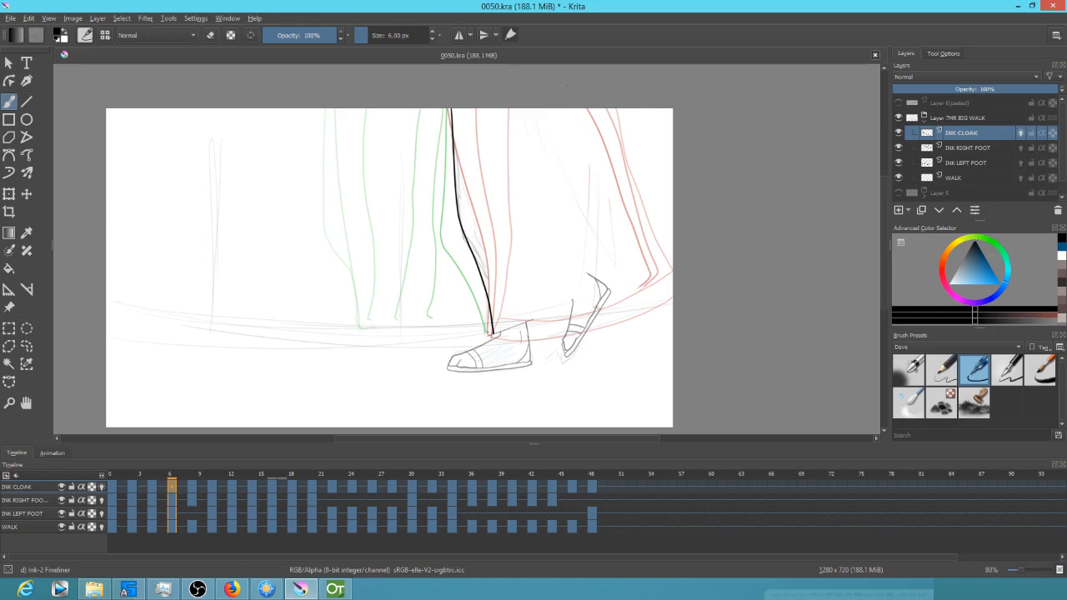
pyautogui.moveTo(574, 109)
pyautogui.mouseDown()
pyautogui.moveTo(615, 251)
pyautogui.moveTo(581, 276)
pyautogui.mouseUp()
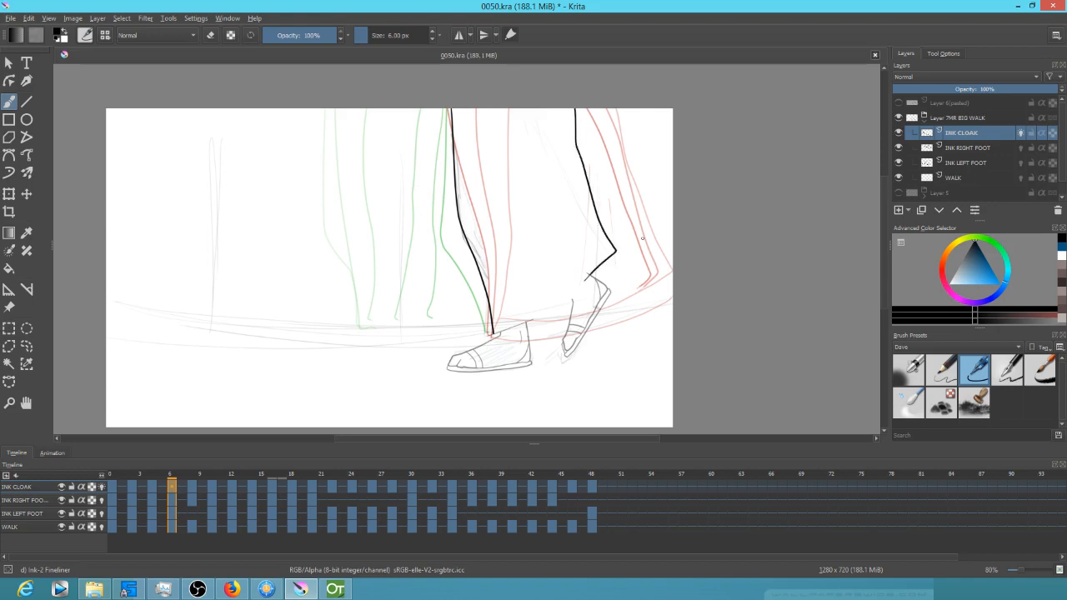
pyautogui.moveTo(493, 333)
pyautogui.mouseDown()
pyautogui.moveTo(539, 318)
pyautogui.moveTo(587, 278)
pyautogui.mouseUp()
pyautogui.press('Right')
pyautogui.press('Right')
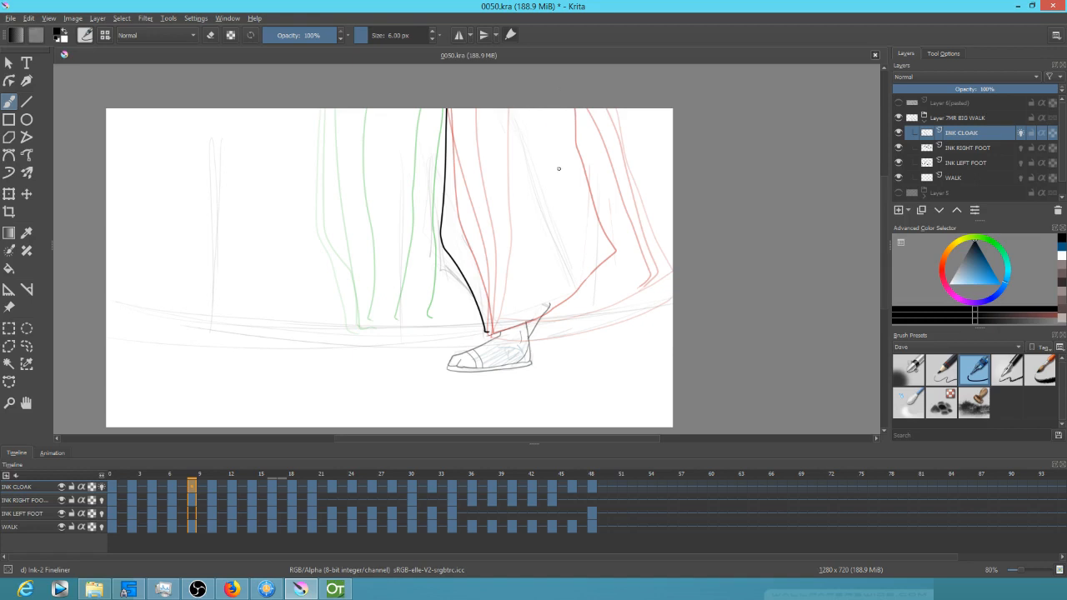
pyautogui.moveTo(503, 331)
pyautogui.mouseDown()
pyautogui.moveTo(601, 271)
pyautogui.moveTo(556, 89)
pyautogui.mouseUp()
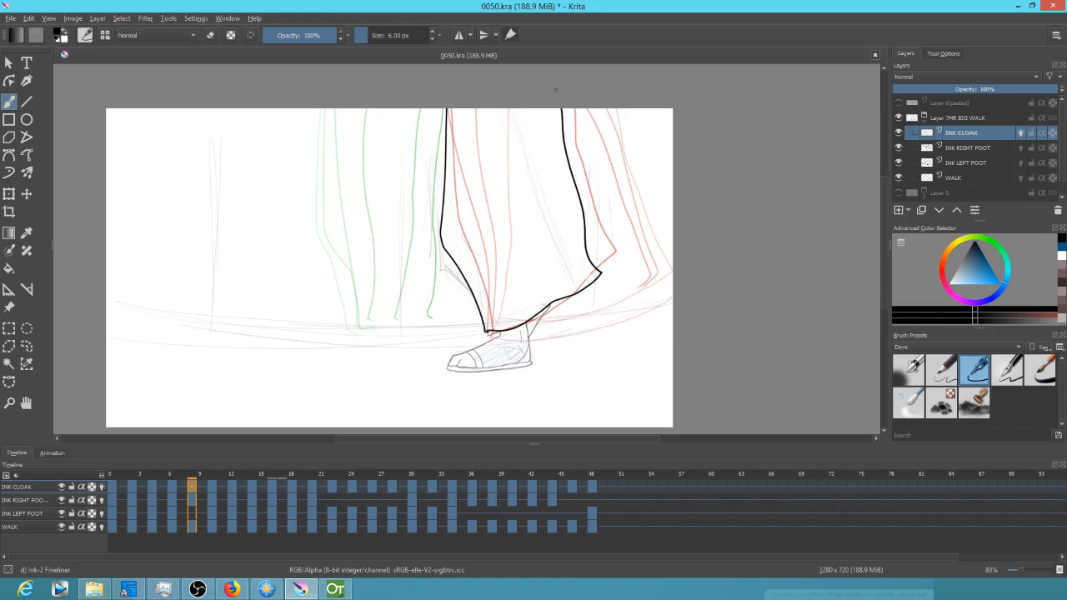
# Ink the cloak's hem and back edge on frames 10, 12 and 14, continuing from the lower end of the front edge
pyautogui.hotkey('alt', '.')
pyautogui.moveTo(429, 315)
pyautogui.mouseDown()
pyautogui.moveTo(503, 329)
pyautogui.moveTo(588, 291)
pyautogui.moveTo(566, 227)
pyautogui.moveTo(549, 88)
pyautogui.mouseUp()
pyautogui.hotkey('alt', '.')
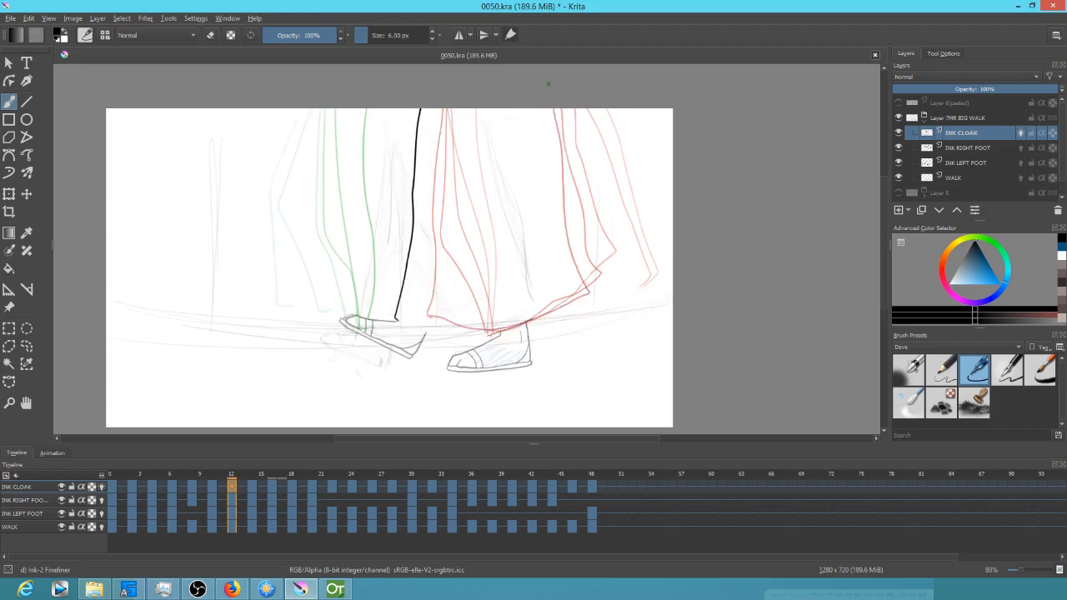
pyautogui.moveTo(396, 318)
pyautogui.mouseDown()
pyautogui.moveTo(486, 330)
pyautogui.moveTo(565, 303)
pyautogui.moveTo(531, 114)
pyautogui.mouseUp()
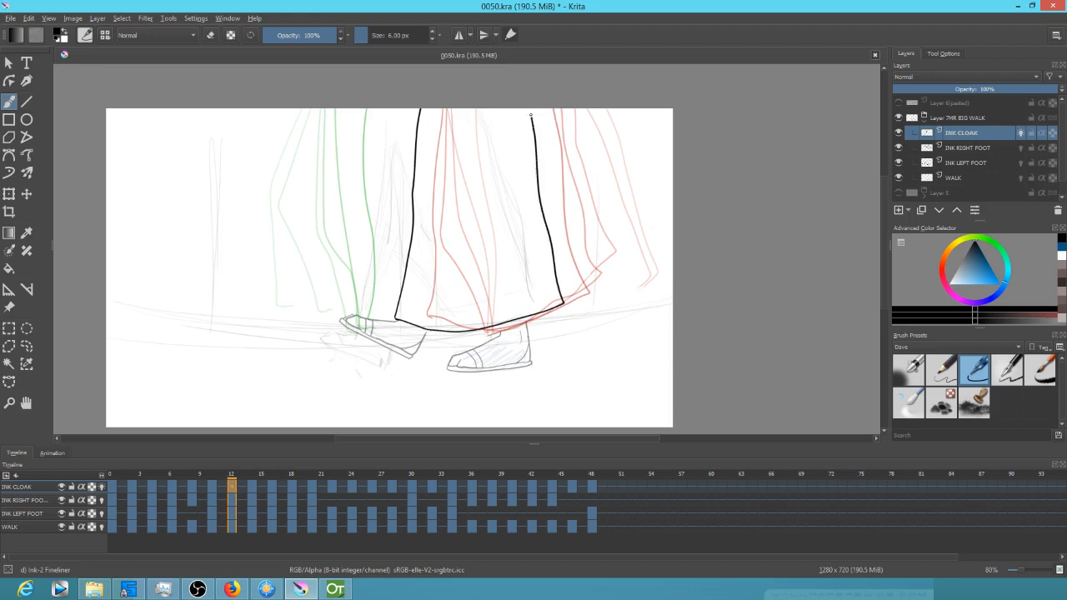
pyautogui.press('.')
pyautogui.moveTo(369, 318)
pyautogui.mouseDown()
pyautogui.moveTo(471, 330)
pyautogui.moveTo(541, 308)
pyautogui.moveTo(503, 82)
pyautogui.mouseUp()
# Ink the cloak's back edge on frames 16 and 18, bringing it down to a point behind the trailing foot's heel
pyautogui.press('.')
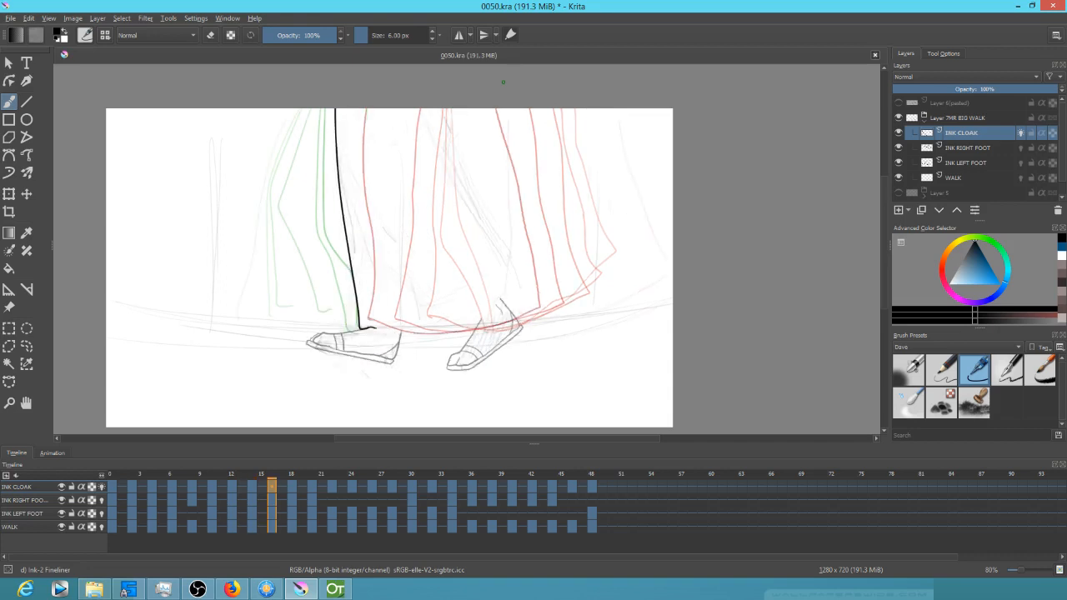
pyautogui.moveTo(472, 112); pyautogui.dragTo(513, 290)
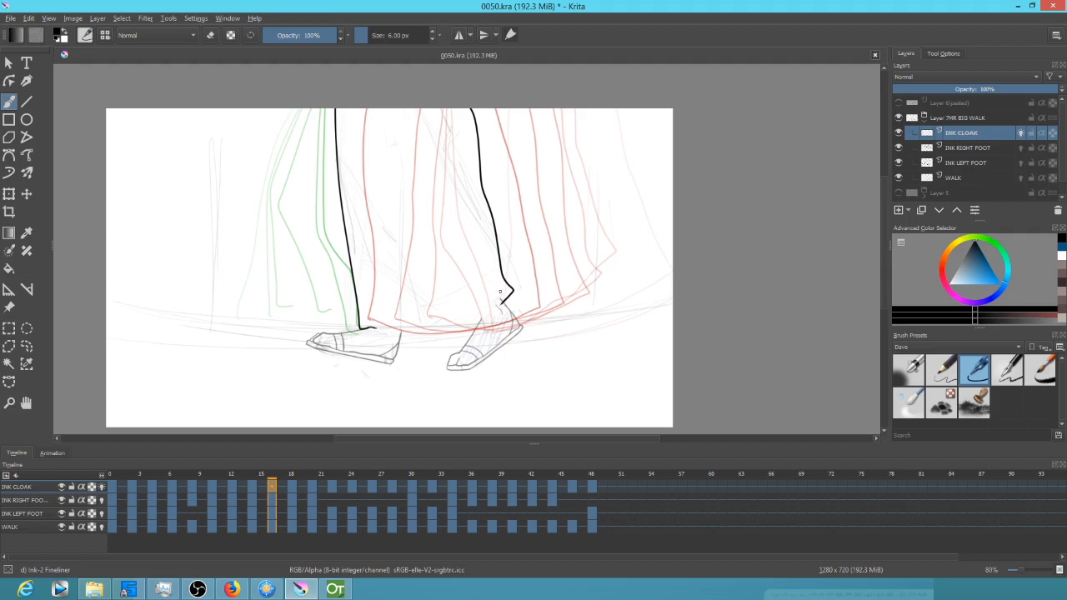
pyautogui.press('.')
pyautogui.moveTo(450, 109); pyautogui.dragTo(442, 194)
pyautogui.moveTo(443, 200)
pyautogui.mouseDown()
pyautogui.moveTo(477, 269)
pyautogui.moveTo(459, 292)
pyautogui.mouseUp()
# Ink the cloak's back edge on frames 20 and 22, folding it around the lifted trailing leg up to the canvas's upper edge
pyautogui.press('Right')
pyautogui.press('Right')
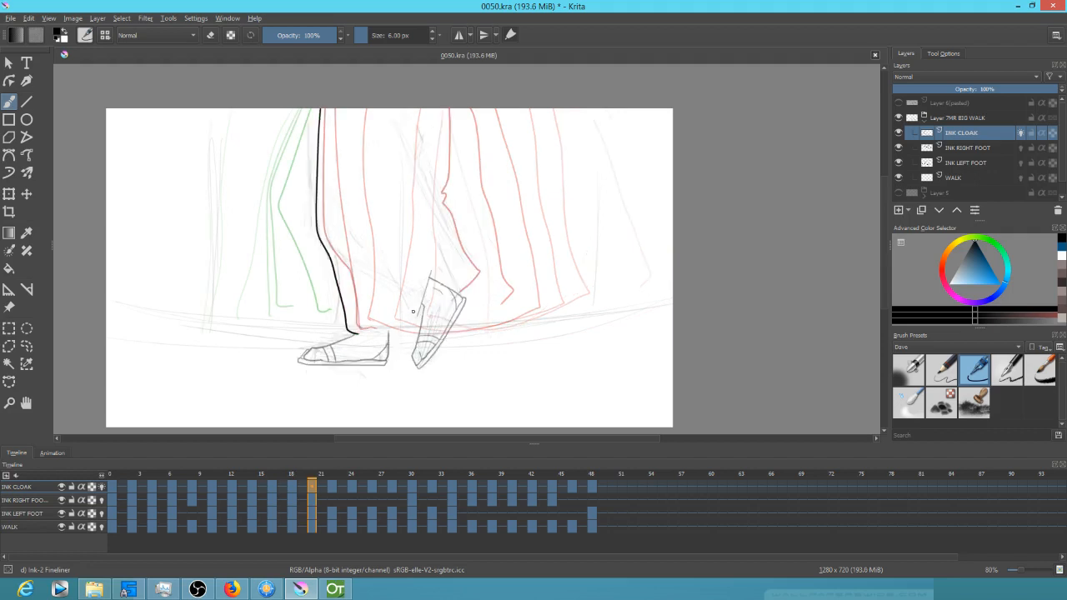
pyautogui.moveTo(408, 315)
pyautogui.mouseDown()
pyautogui.moveTo(453, 272)
pyautogui.moveTo(432, 223)
pyautogui.moveTo(399, 200)
pyautogui.moveTo(422, 198)
pyautogui.moveTo(420, 214)
pyautogui.moveTo(440, 109)
pyautogui.mouseUp()
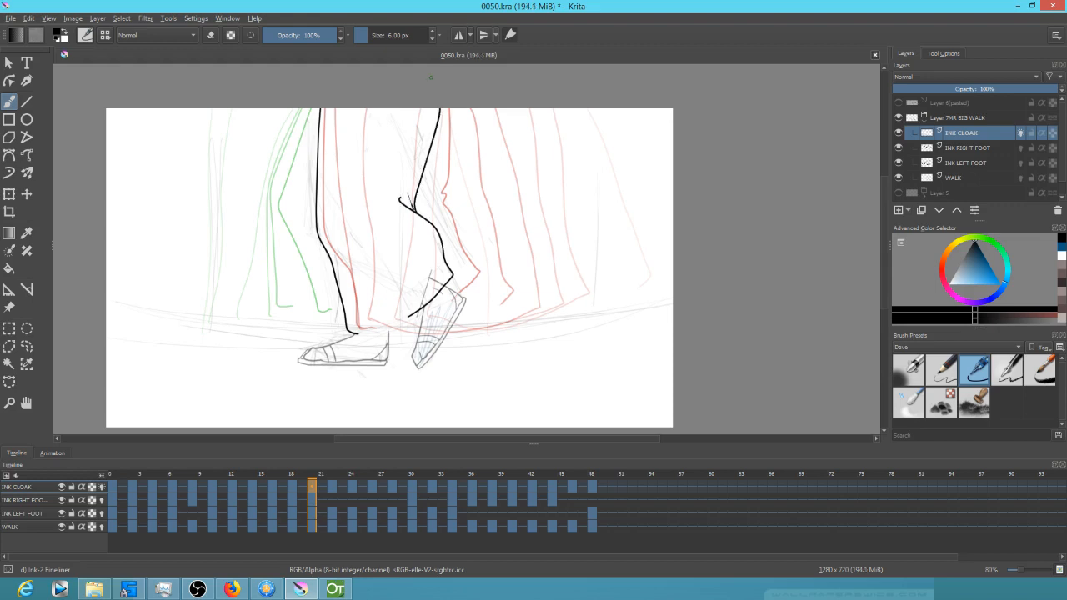
pyautogui.press('.')
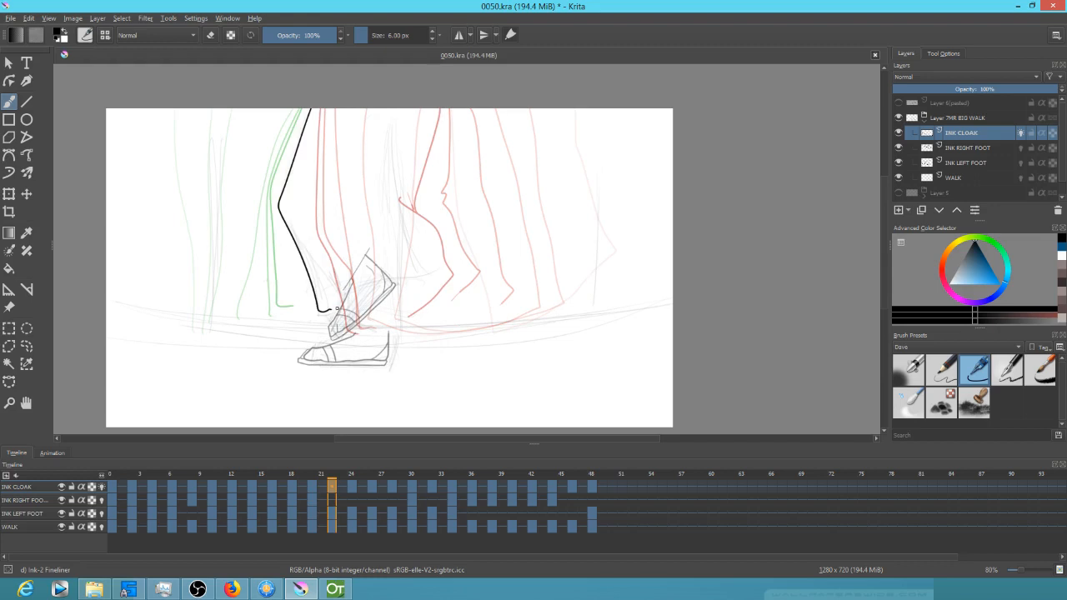
pyautogui.moveTo(332, 308)
pyautogui.mouseDown()
pyautogui.moveTo(437, 219)
pyautogui.moveTo(387, 148)
pyautogui.moveTo(413, 170)
pyautogui.moveTo(413, 160)
pyautogui.moveTo(411, 178)
pyautogui.moveTo(423, 103)
pyautogui.mouseUp()
# Ink the cloak's back edge on frames 24, 26 and 28, rising from the planted foot's heel to the canvas's upper edge
pyautogui.press('.')
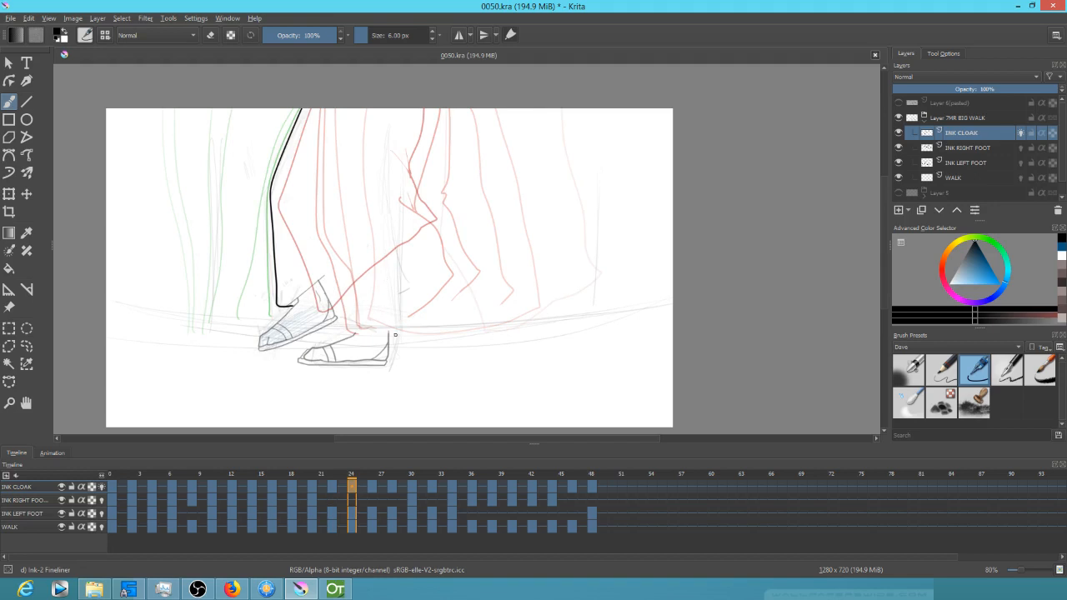
pyautogui.moveTo(392, 334)
pyautogui.mouseDown()
pyautogui.moveTo(404, 230)
pyautogui.moveTo(388, 83)
pyautogui.mouseUp()
pyautogui.press('.')
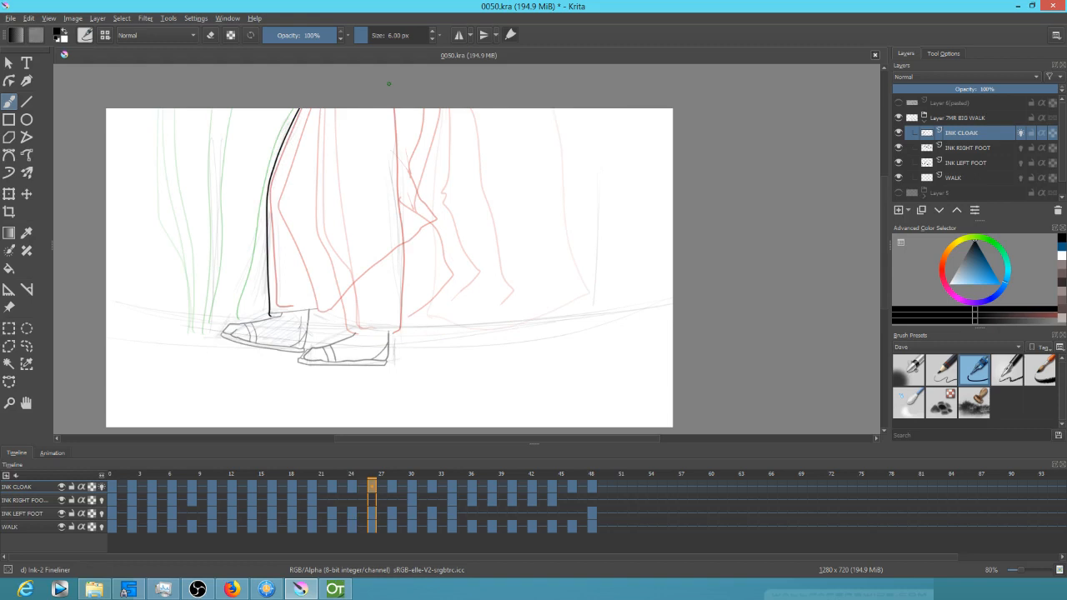
pyautogui.moveTo(392, 334)
pyautogui.mouseDown()
pyautogui.moveTo(406, 255)
pyautogui.moveTo(406, 107)
pyautogui.mouseUp()
pyautogui.press('.')
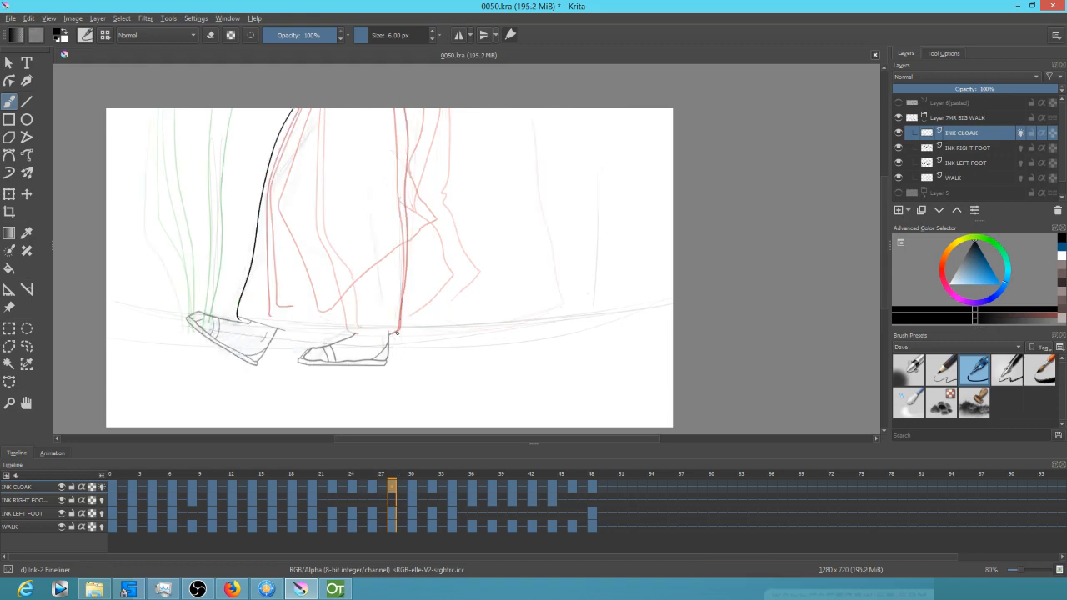
pyautogui.moveTo(393, 336); pyautogui.dragTo(406, 111)
# Ink the cloak's back edge on frame 30, from the trailing foot's lifted heel up to the canvas's upper edge
pyautogui.press('.')
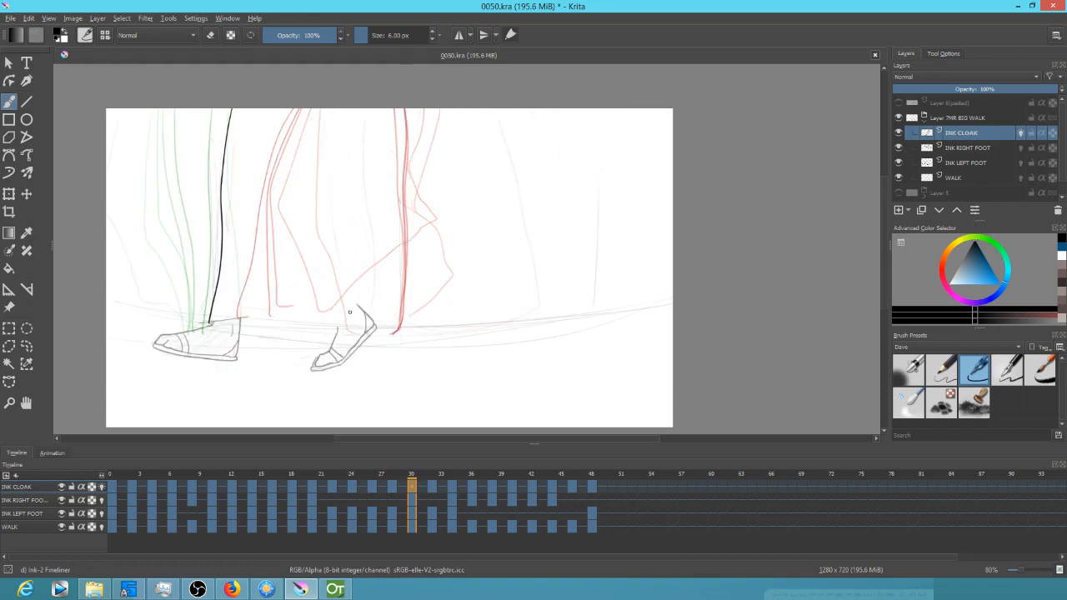
pyautogui.moveTo(351, 310)
pyautogui.mouseDown()
pyautogui.moveTo(367, 299)
pyautogui.moveTo(372, 209)
pyautogui.moveTo(345, 109)
pyautogui.mouseUp()
pyautogui.press('.')
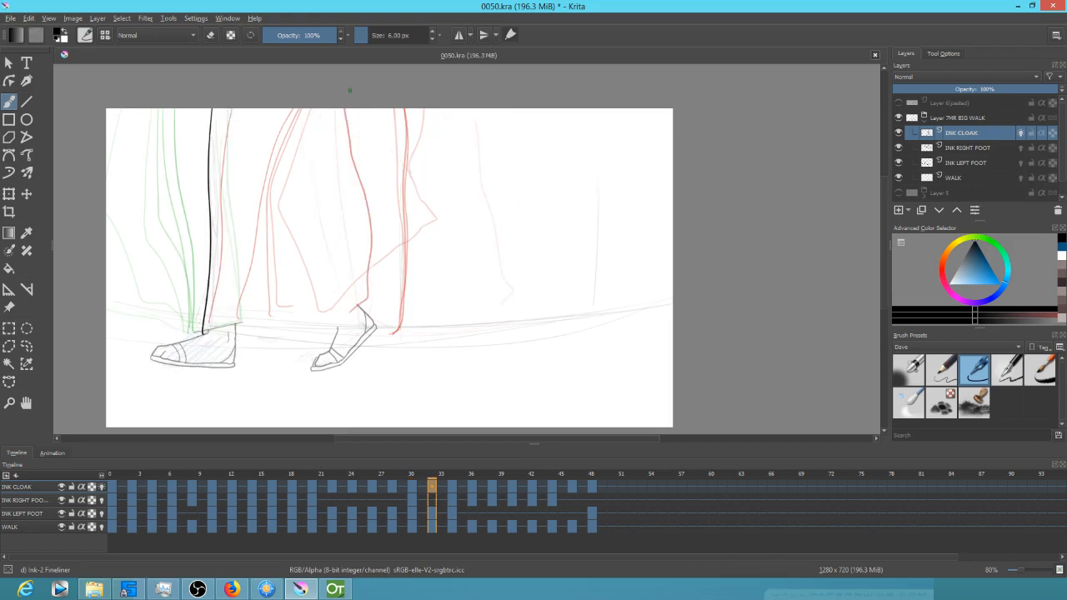
# Ink the cloak's back edge on frames 32 and 34, from the canvas's upper edge down to the trailing foot's heel
pyautogui.moveTo(337, 320)
pyautogui.mouseDown()
pyautogui.moveTo(368, 295)
pyautogui.moveTo(325, 81)
pyautogui.moveTo(303, 129)
pyautogui.moveTo(301, 120)
pyautogui.moveTo(356, 283)
pyautogui.mouseUp()
pyautogui.press('.')
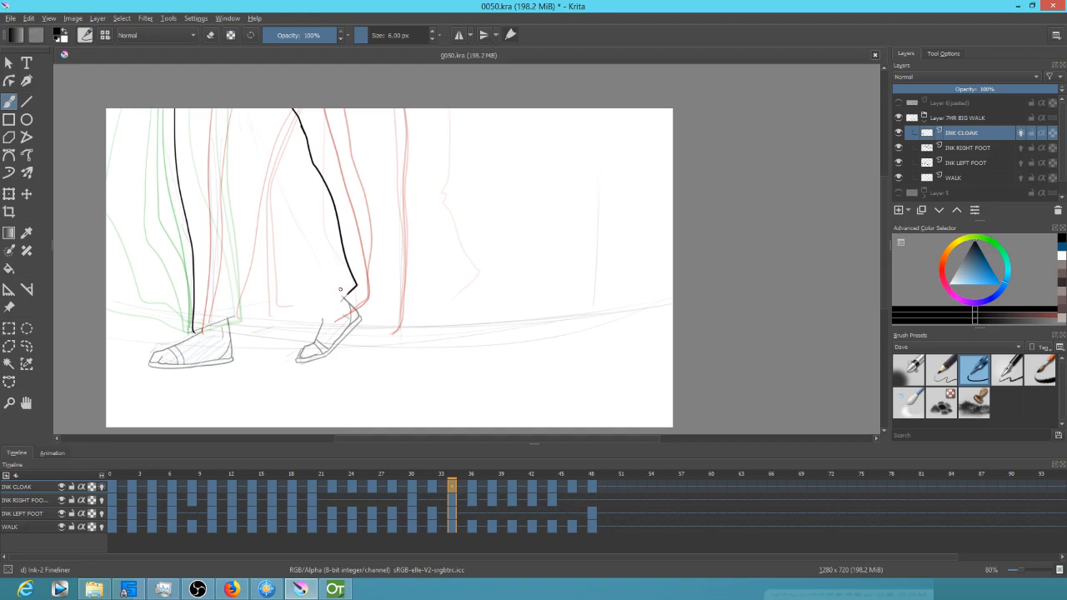
pyautogui.press('.')
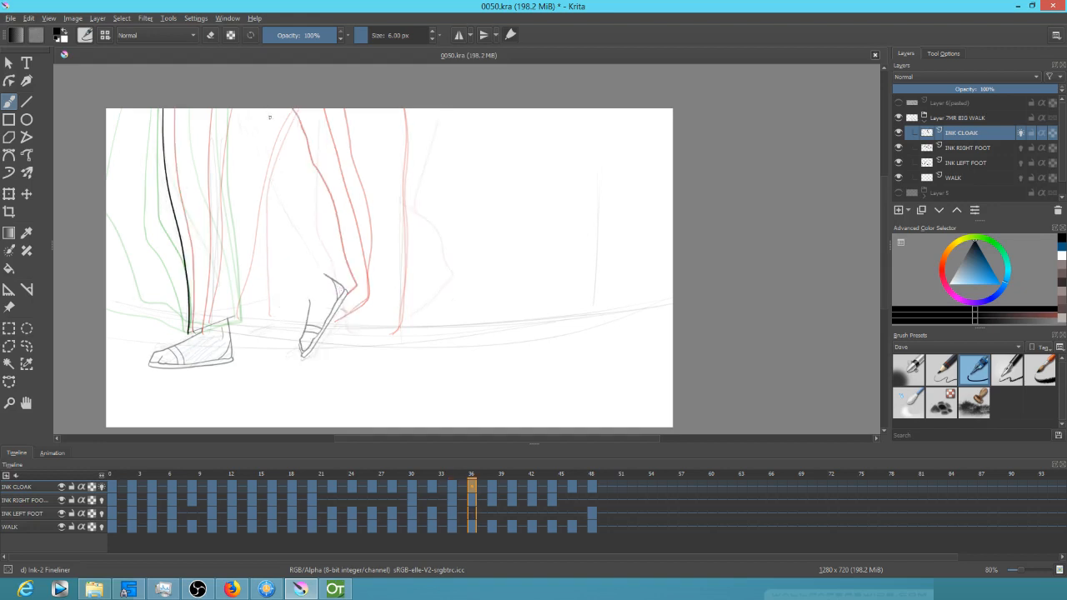
# Ink the cloak's back edge on frames 36, 38 and 40, from the canvas's upper edge down behind the lifted trailing foot
pyautogui.moveTo(280, 108); pyautogui.dragTo(346, 261)
pyautogui.press('.')
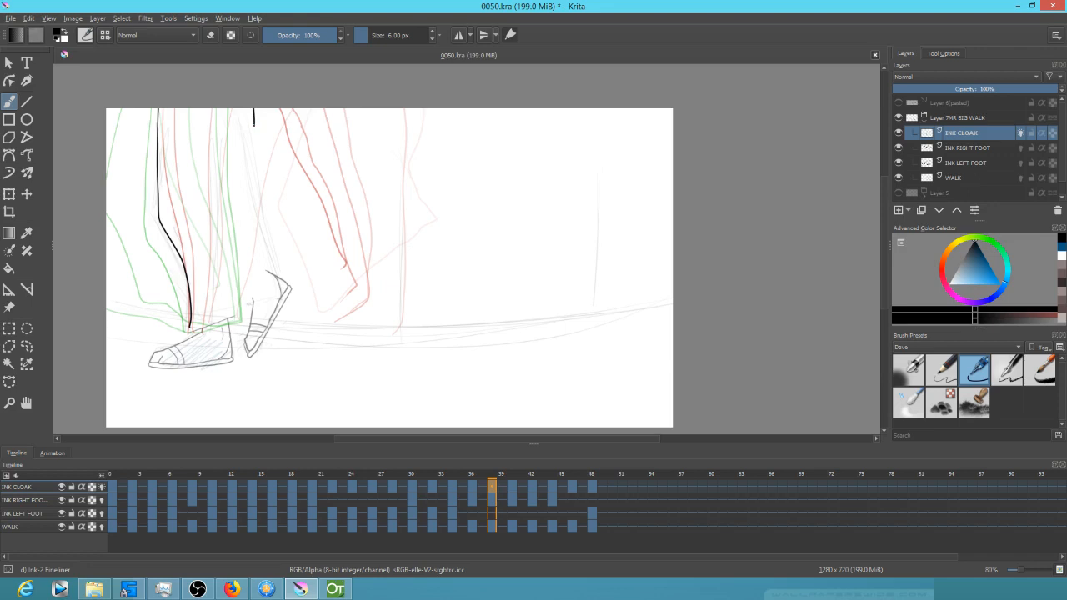
pyautogui.moveTo(250, 142)
pyautogui.mouseDown()
pyautogui.moveTo(245, 161)
pyautogui.moveTo(287, 257)
pyautogui.mouseUp()
pyautogui.press('.')
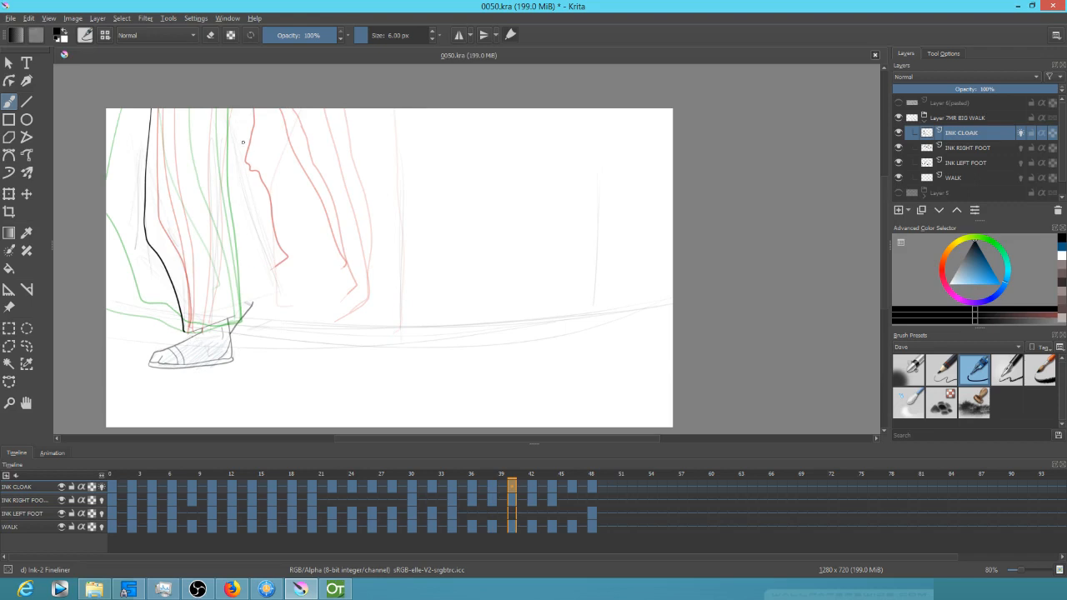
pyautogui.moveTo(238, 121)
pyautogui.mouseDown()
pyautogui.moveTo(234, 164)
pyautogui.moveTo(265, 290)
pyautogui.mouseUp()
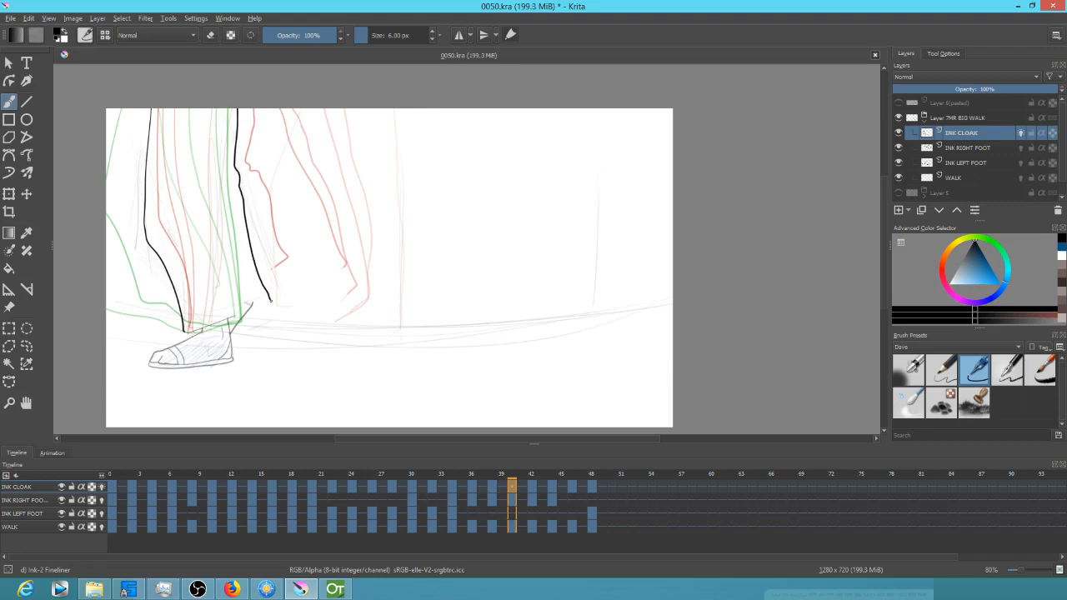
# Examine the inked cloak edges frame by frame up to frame 48 and back to frame 0
pyautogui.press('.')
pyautogui.press('.')
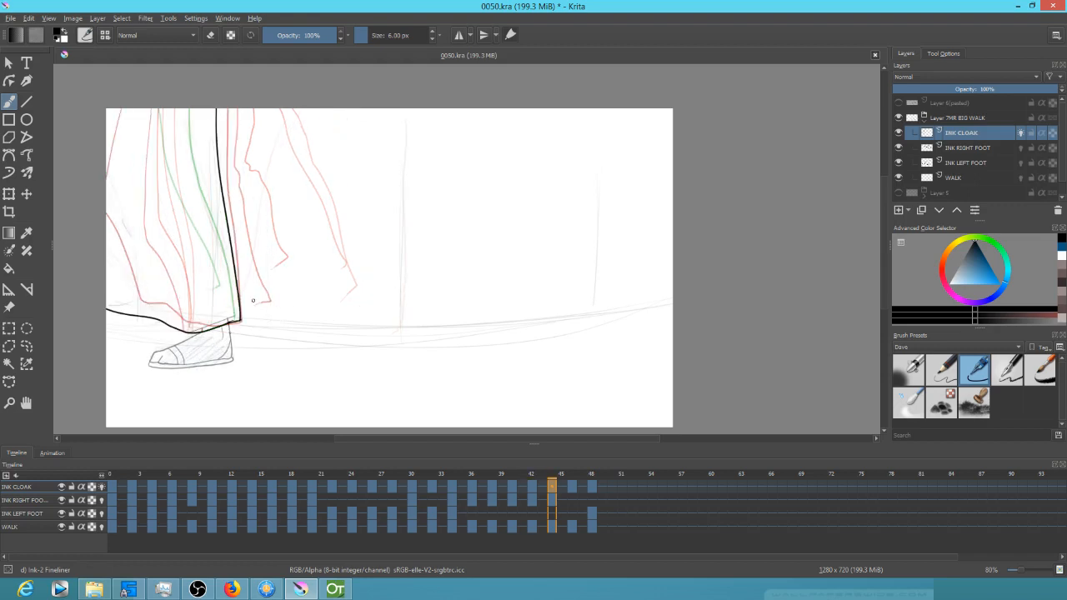
pyautogui.press('.')
pyautogui.press('.')
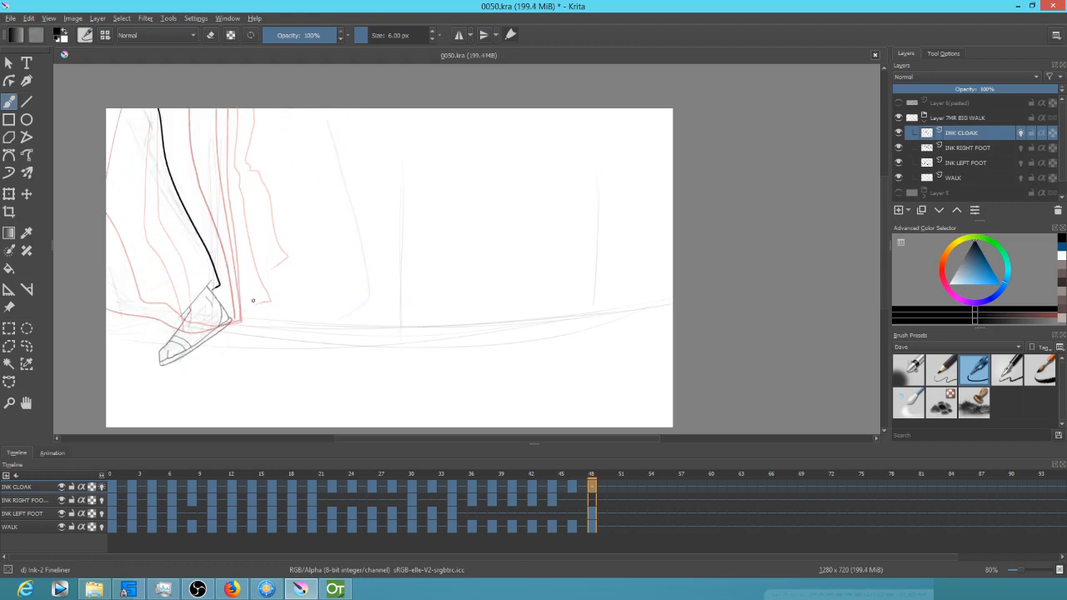
pyautogui.press(',')
pyautogui.press(',')
pyautogui.press(',')
pyautogui.press(',')
pyautogui.press(',')
pyautogui.press(',')
pyautogui.press(',')
pyautogui.press(',')
pyautogui.press(',')
pyautogui.press(',')
pyautogui.press(',')
pyautogui.press(',')
pyautogui.press(',')
pyautogui.press(',')
pyautogui.press(',')
pyautogui.press(',')
pyautogui.press(',')
pyautogui.press(',')
pyautogui.press(',')
pyautogui.press(',')
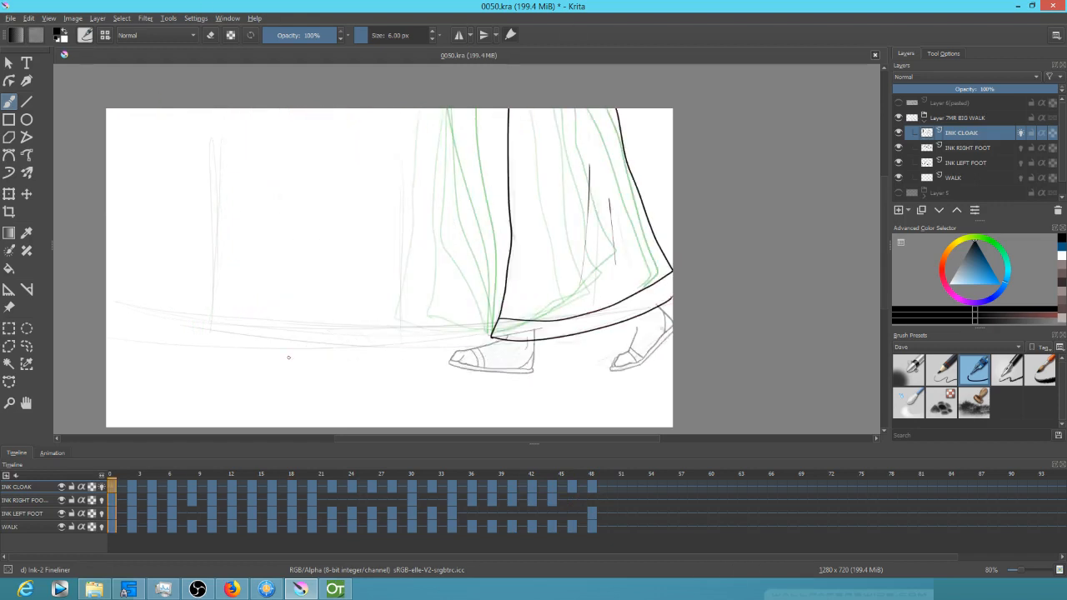
# Play the walk animation from frame 0 to check the motion of the inked cloak
pyautogui.click(104, 489)
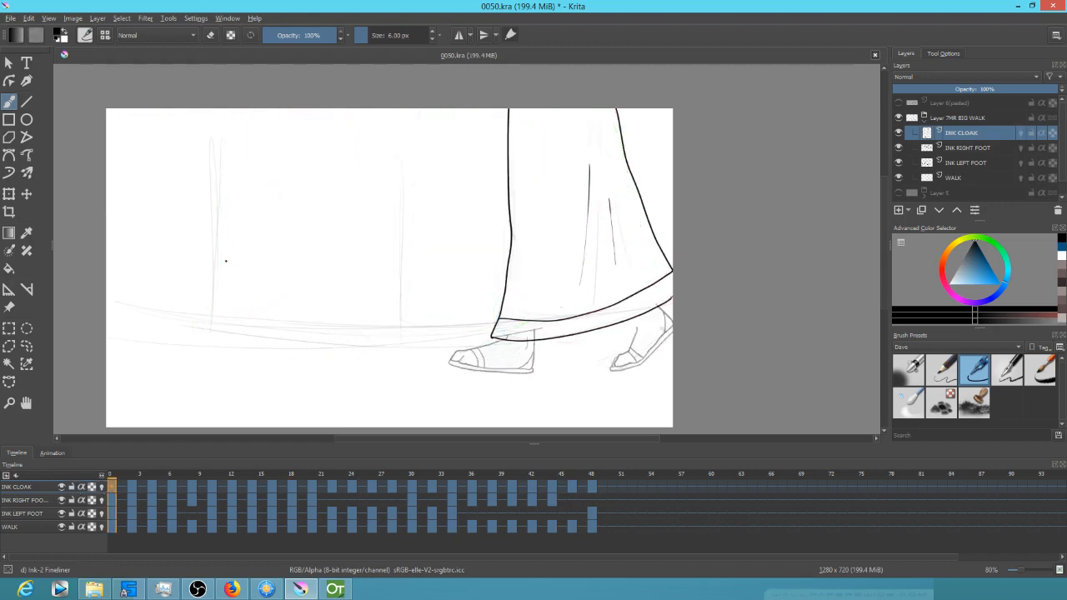
pyautogui.press('.')
pyautogui.press('.')
pyautogui.press('.')
pyautogui.press('.')
pyautogui.press('.')
pyautogui.press('.')
pyautogui.press('.')
pyautogui.press('.')
pyautogui.press('.')
pyautogui.press('.')
pyautogui.press('.')
pyautogui.press('.')
pyautogui.press('.')
pyautogui.press('.')
pyautogui.press('.')
pyautogui.press('.')
pyautogui.press('space')
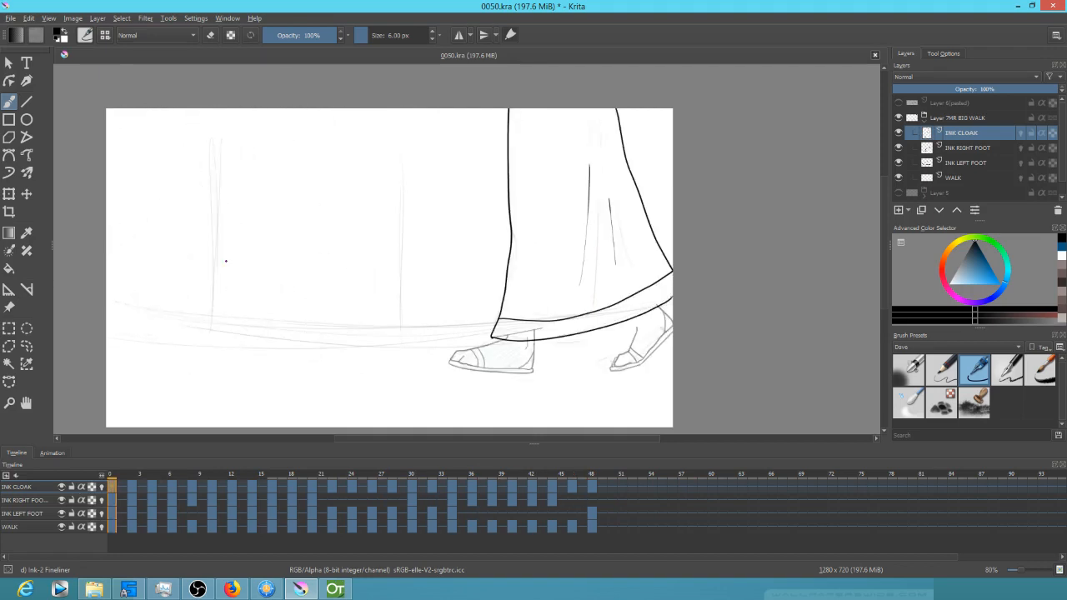
# Ink the cloak's hem on frame 2, joining the back edge's point to the front edge, and compare it with frame 0
pyautogui.press('Right')
pyautogui.press('Right')
pyautogui.press('Left')
pyautogui.press('Left')
pyautogui.press('Right')
pyautogui.press('Right')
pyautogui.click(102, 487)
pyautogui.press('Left')
pyautogui.press('Left')
pyautogui.press('Right')
pyautogui.press('Right')
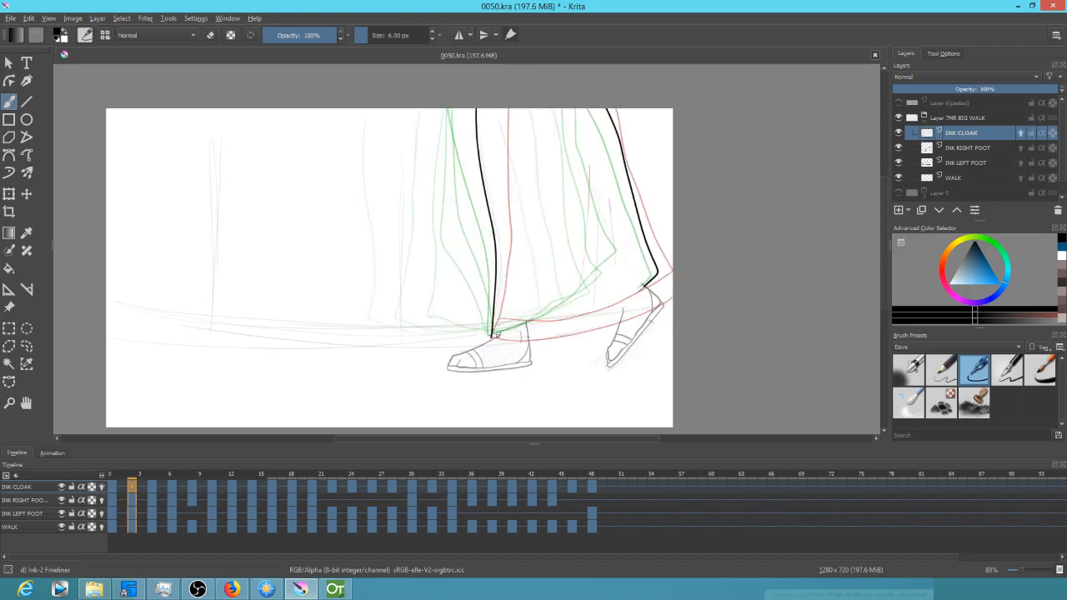
pyautogui.moveTo(644, 285)
pyautogui.mouseDown()
pyautogui.moveTo(592, 315)
pyautogui.moveTo(494, 332)
pyautogui.mouseUp()
pyautogui.press('Left')
pyautogui.press('Left')
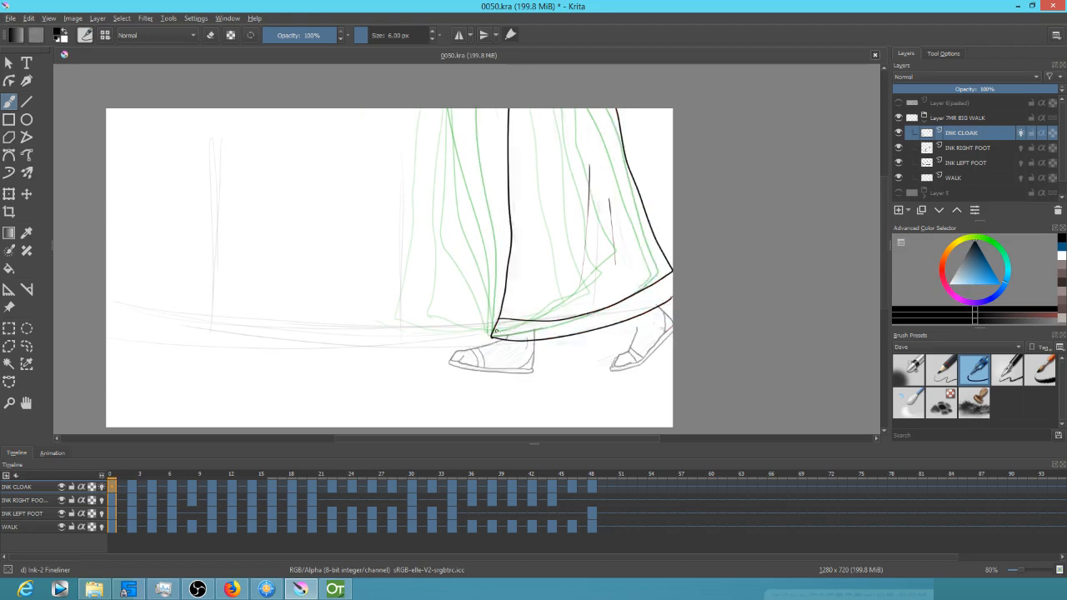
# Ink the cloak's hem on frame 4 from the front edge above the planted foot to the back edge's point
pyautogui.press('Right')
pyautogui.press('Right')
pyautogui.press('Right')
pyautogui.press('Right')
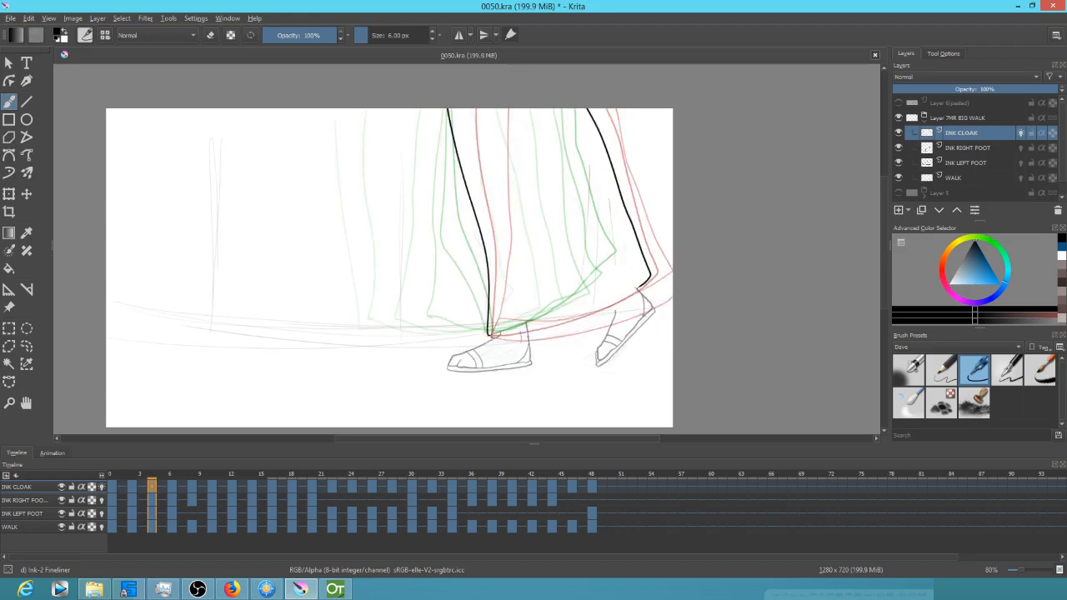
pyautogui.moveTo(489, 335); pyautogui.dragTo(638, 291)
# Skip the frames that already have a hem and ink the cloak's hem on frame 16 between its front and back edges
pyautogui.press('Right')
pyautogui.press('Right')
pyautogui.press('Right')
pyautogui.press('Right')
pyautogui.press('Right')
pyautogui.press('Right')
pyautogui.press('Right')
pyautogui.press('Right')
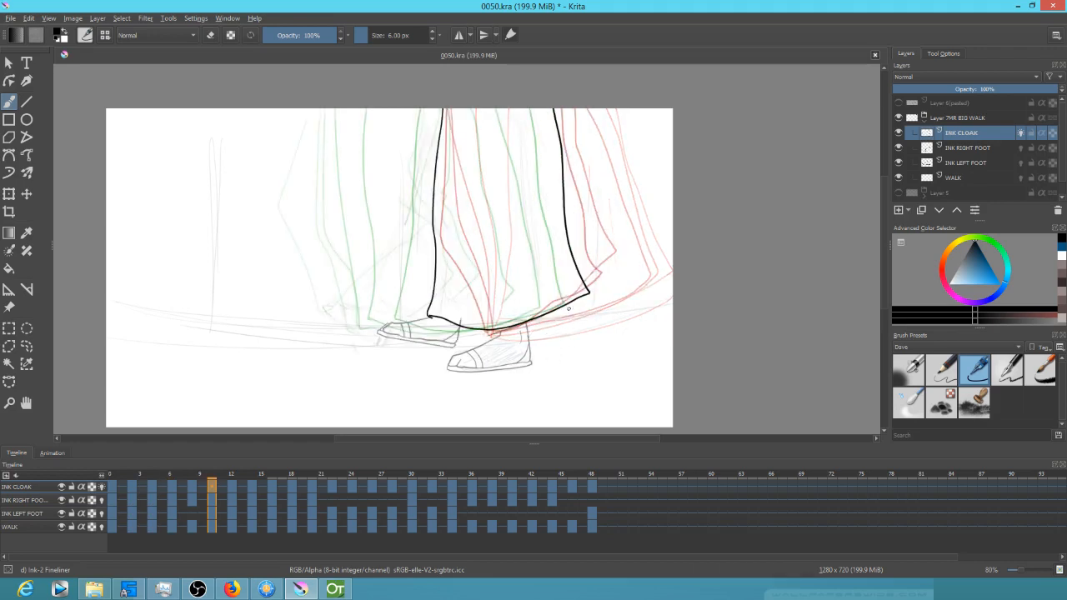
pyautogui.press('Right')
pyautogui.press('Right')
pyautogui.press('Right')
pyautogui.press('Right')
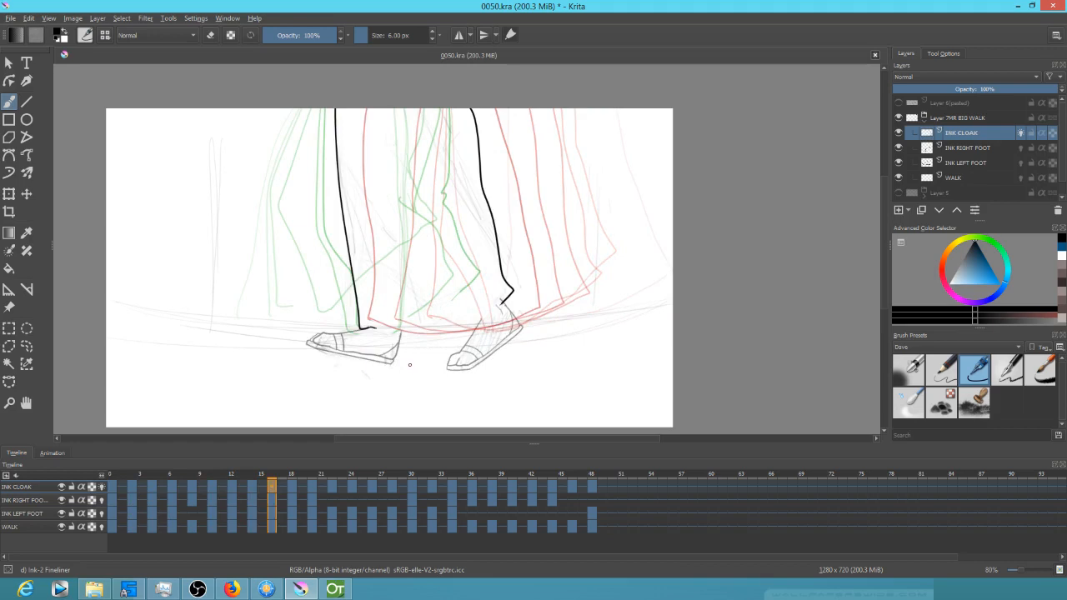
pyautogui.press('Left')
pyautogui.press('Left')
pyautogui.press('Right')
pyautogui.press('Right')
pyautogui.moveTo(372, 328)
pyautogui.mouseDown()
pyautogui.moveTo(432, 332)
pyautogui.moveTo(506, 299)
pyautogui.mouseUp()
# Ink the cloak's hem on frames 18 and 20, connecting the front edge above the planted foot to the back edge
pyautogui.press('Right')
pyautogui.press('Right')
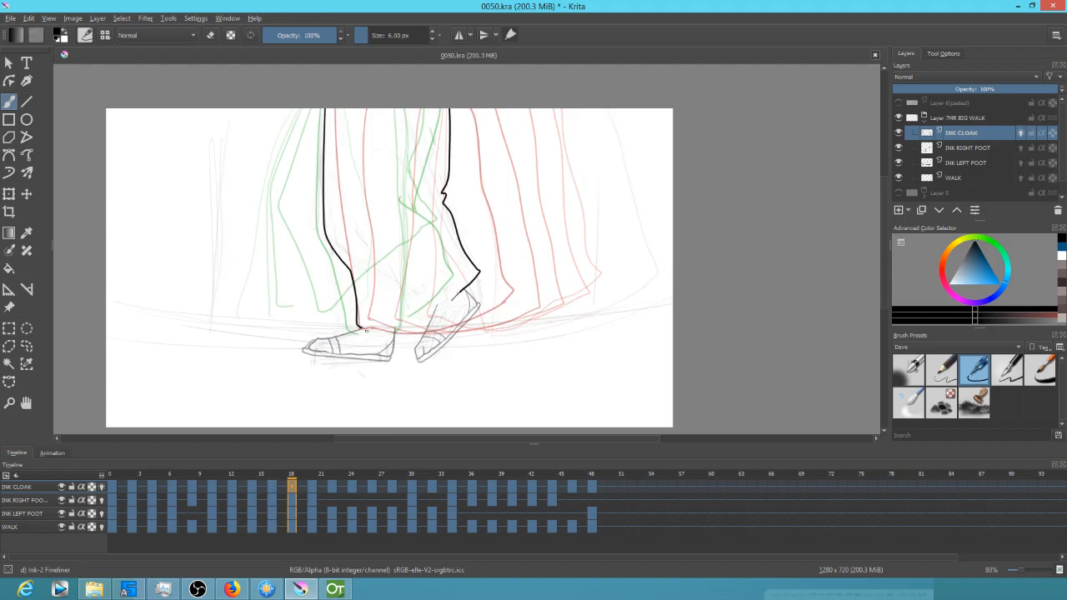
pyautogui.moveTo(358, 328)
pyautogui.mouseDown()
pyautogui.moveTo(406, 327)
pyautogui.moveTo(454, 297)
pyautogui.mouseUp()
pyautogui.press('Right')
pyautogui.press('Right')
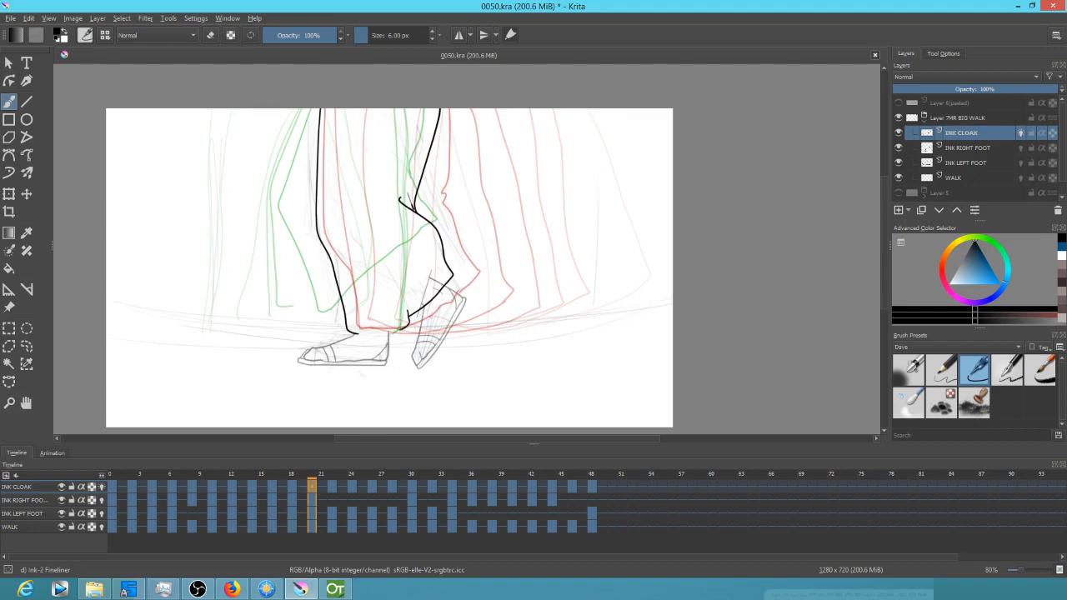
# Compare frames 20 and 22, then lasso and delete the back edge's fold around the lifted leg on frame 22
pyautogui.press('Right')
pyautogui.press('Right')
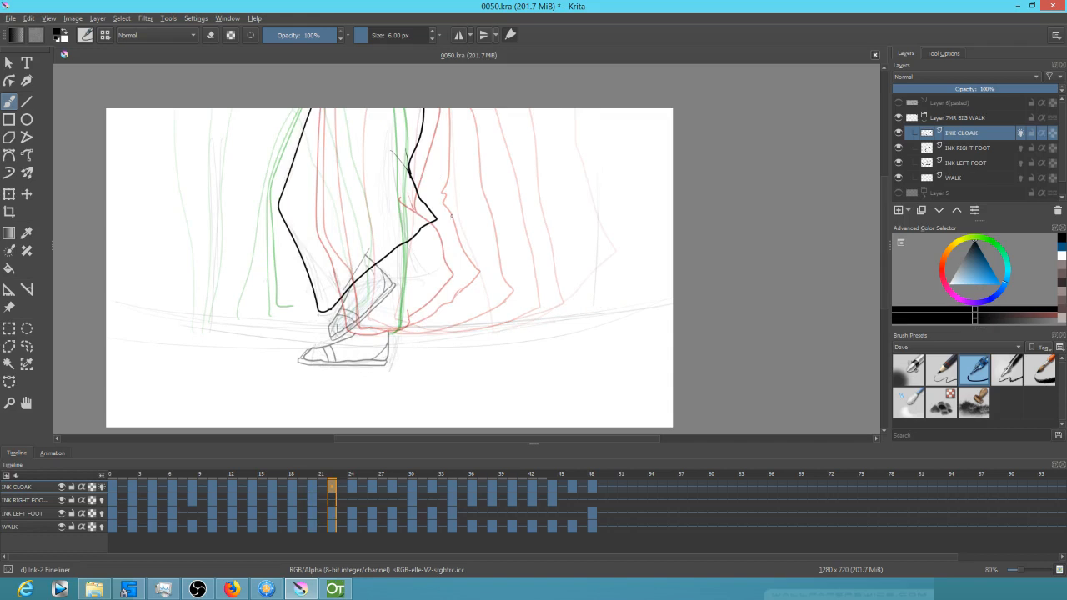
pyautogui.press('Left')
pyautogui.press('Left')
pyautogui.press('Right')
pyautogui.press('Right')
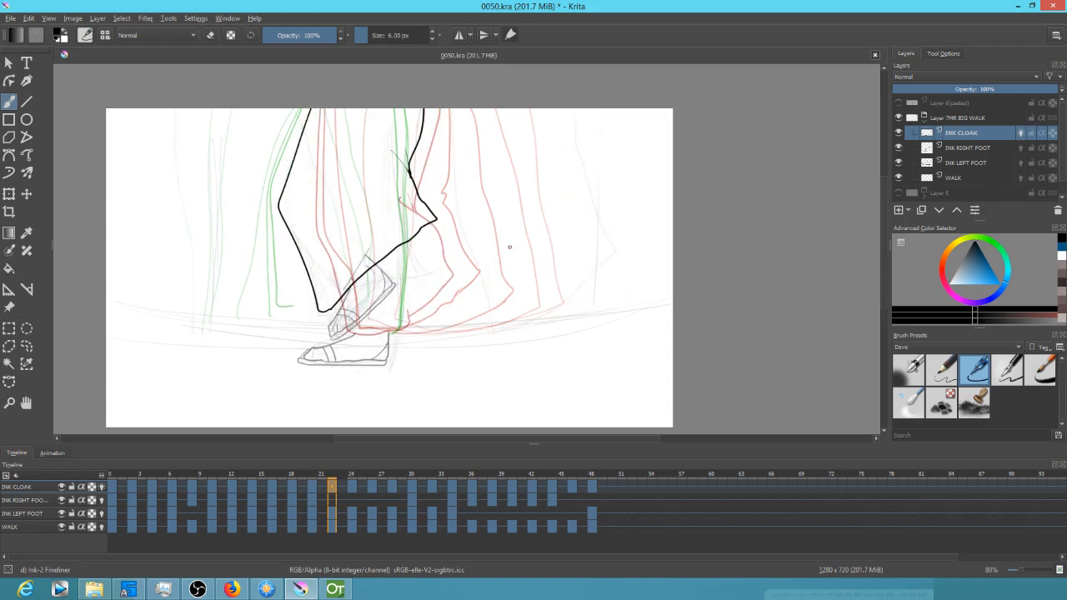
pyautogui.hotkey('ctrl', 'r')
pyautogui.moveTo(441, 178)
pyautogui.mouseDown()
pyautogui.moveTo(392, 194)
pyautogui.moveTo(329, 289)
pyautogui.moveTo(462, 242)
pyautogui.moveTo(436, 180)
pyautogui.mouseUp()
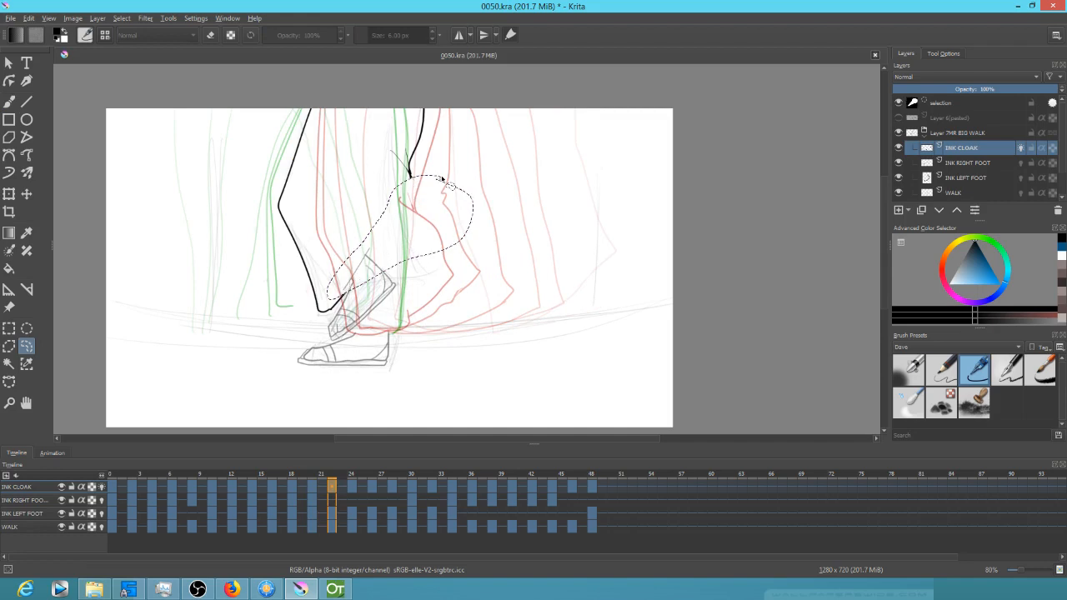
pyautogui.press('Delete')
pyautogui.hotkey('ctrl', 'shift', 'a')
pyautogui.press('b')
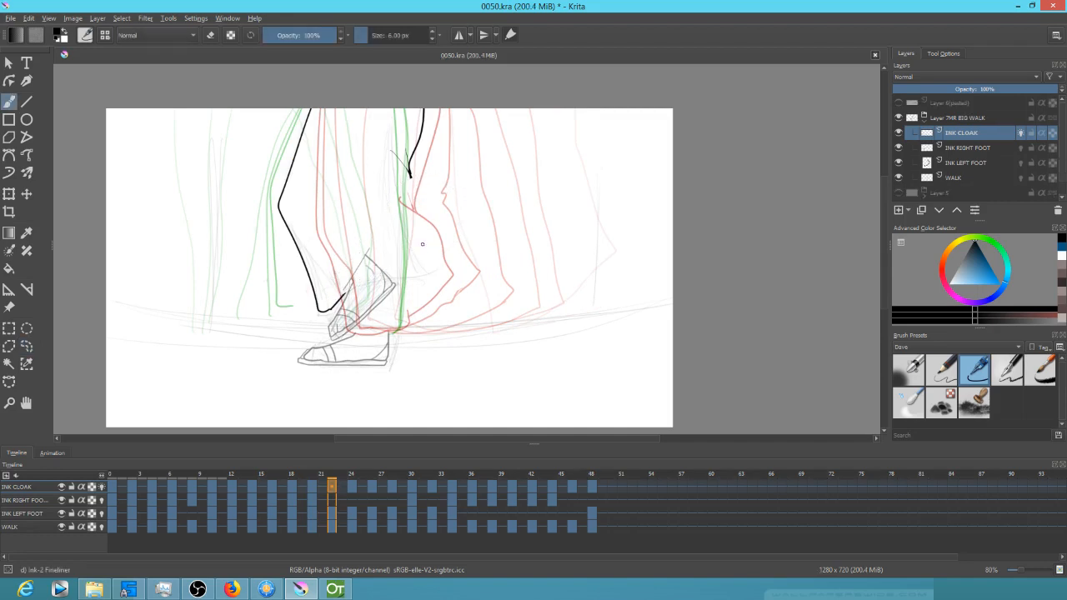
# Undo the clearing of frame 22's remaining cloak lines and remove the lasso selection
pyautogui.press('Left')
pyautogui.press('Left')
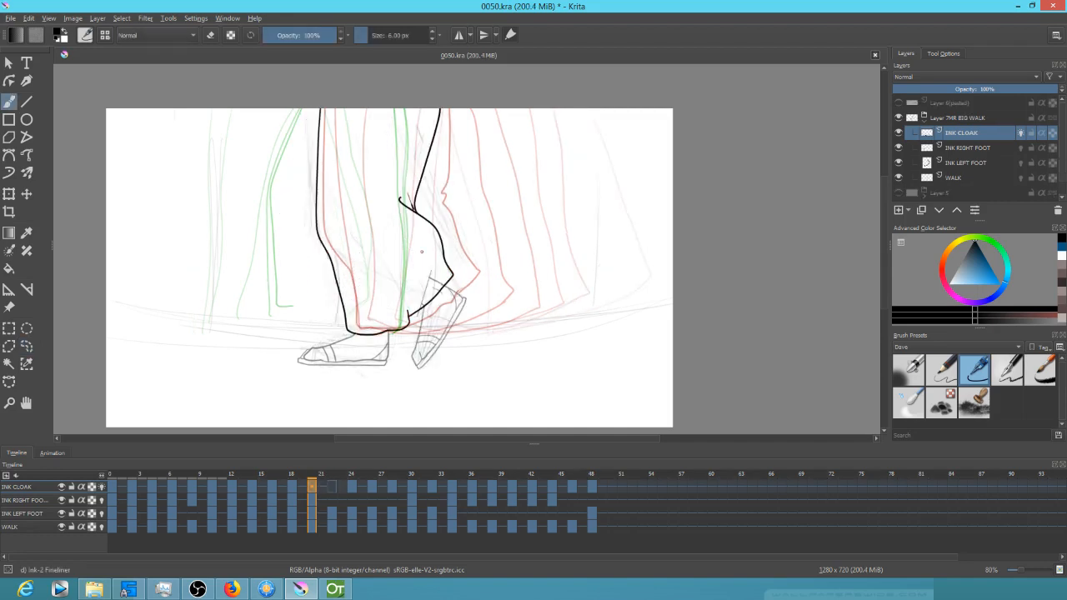
pyautogui.press('Right')
pyautogui.press('Right')
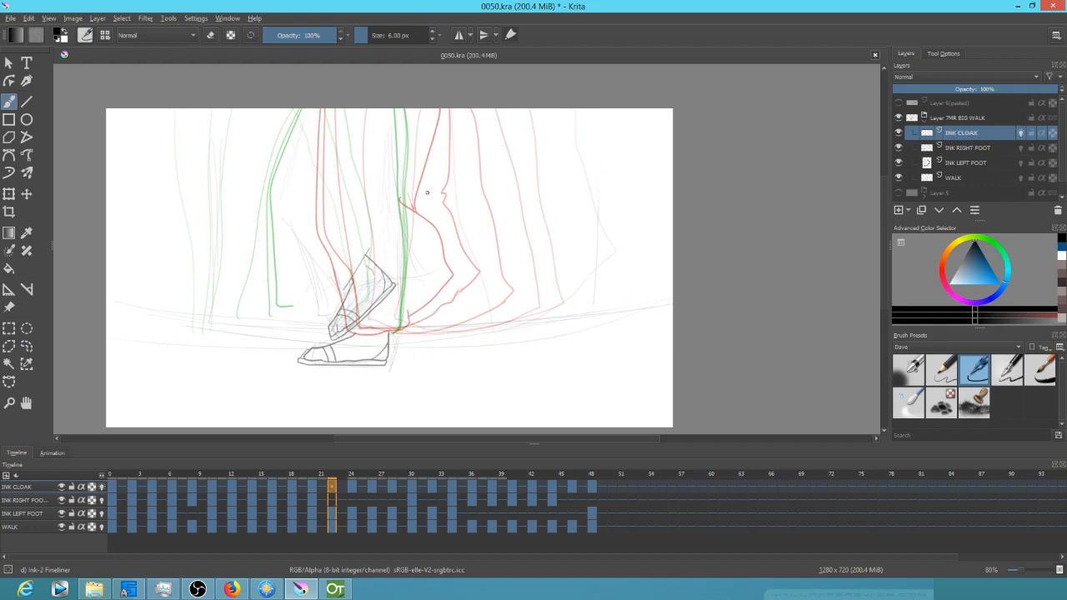
pyautogui.click(311, 490)
pyautogui.click(334, 490)
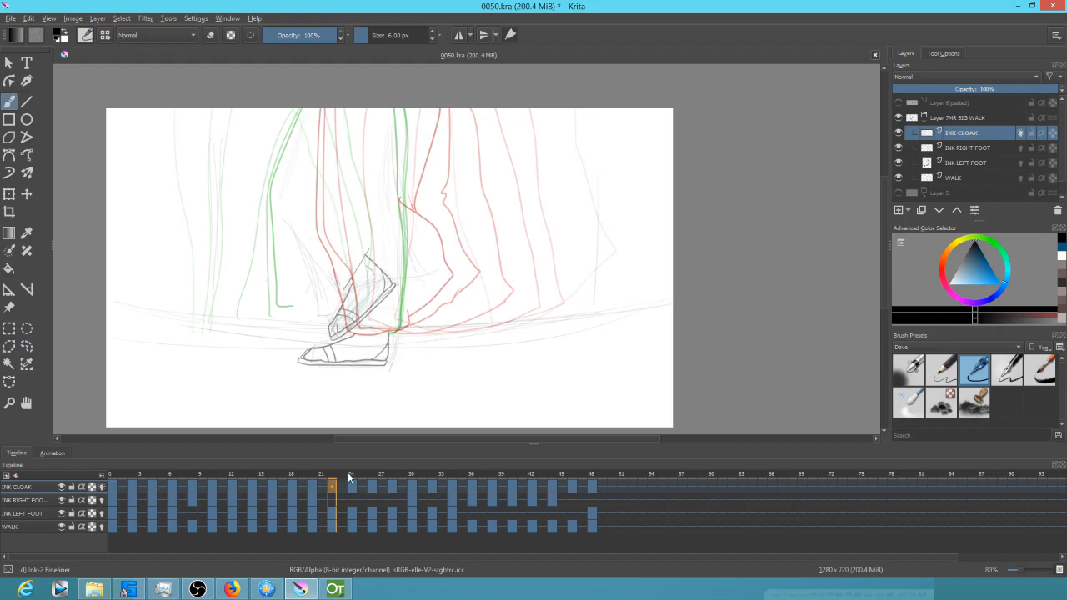
pyautogui.hotkey('ctrl', 'z')
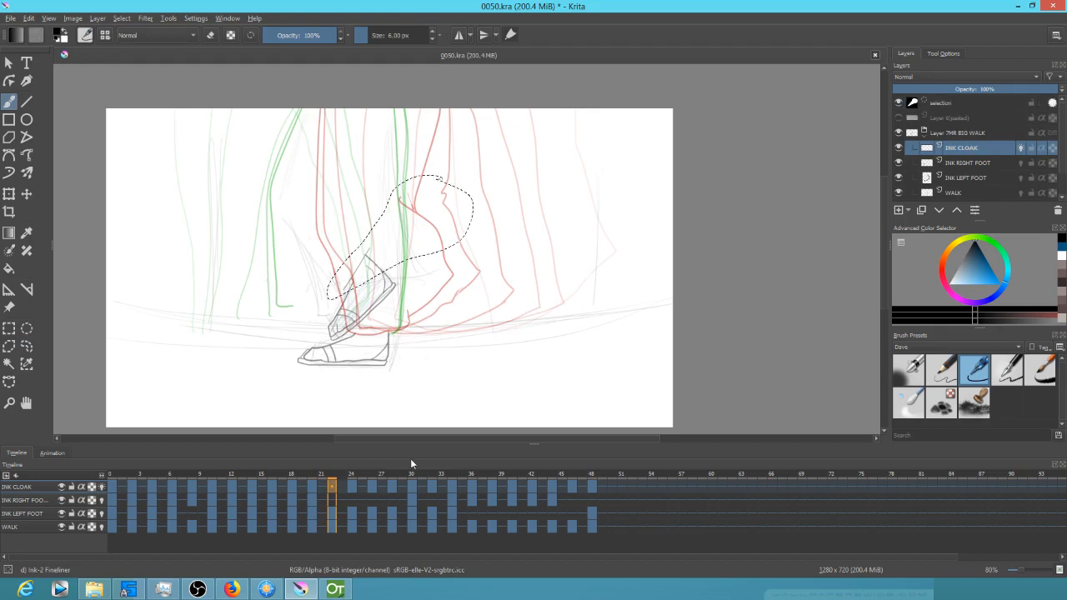
pyautogui.hotkey('ctrl', 'z')
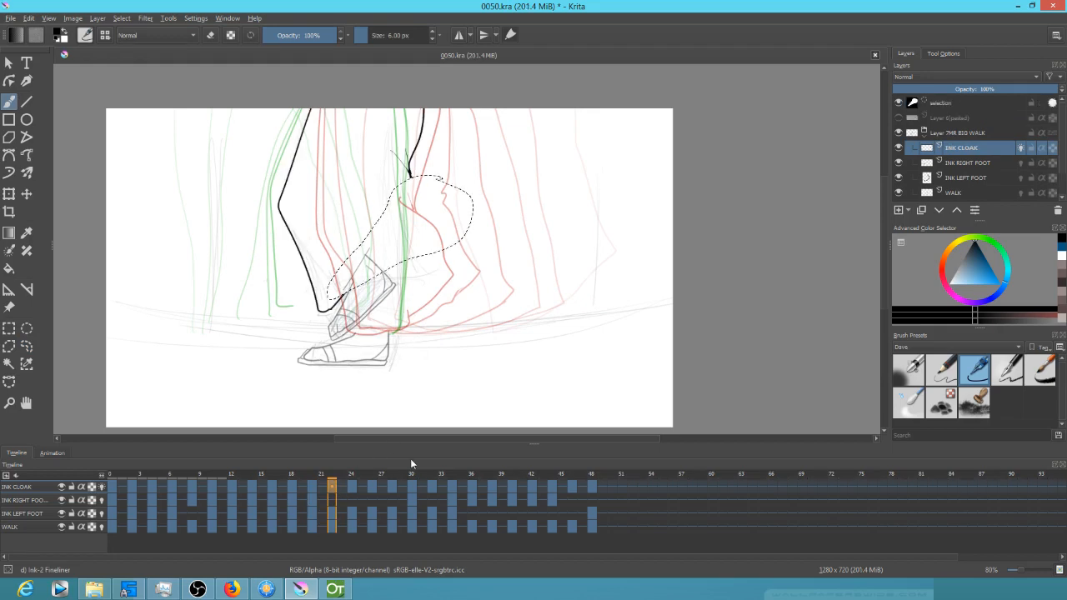
pyautogui.hotkey('ctrl', 'shift', 'a')
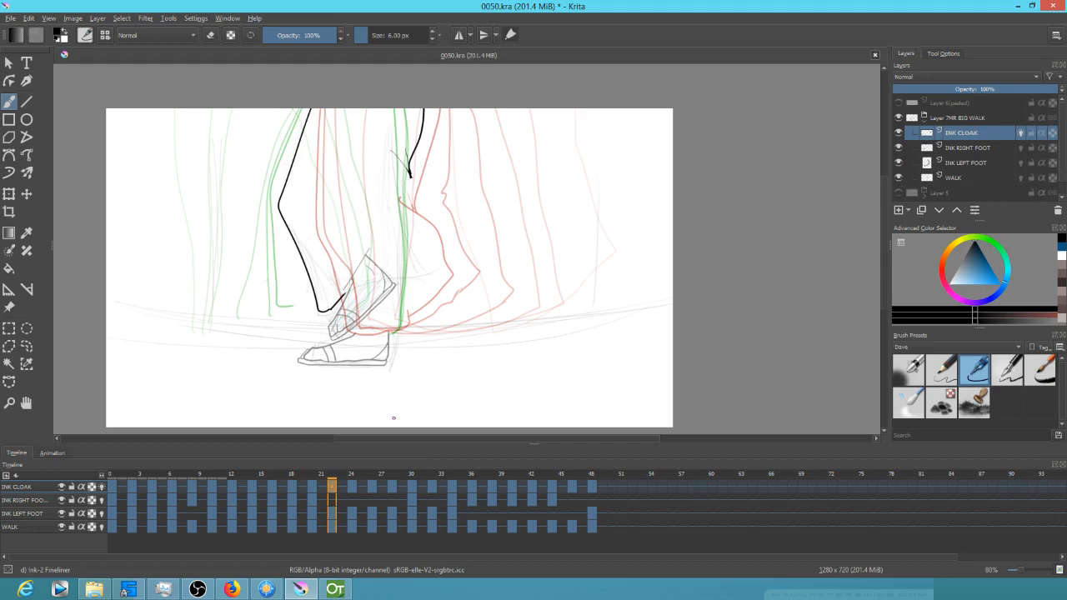
# Redraw frame 22's back edge as a fold bulging behind the lifted leg, sweeping forward to the hem at the lifted foot
pyautogui.press('Left')
pyautogui.press('Left')
pyautogui.press('Right')
pyautogui.press('Right')
pyautogui.moveTo(411, 180)
pyautogui.mouseDown()
pyautogui.moveTo(444, 240)
pyautogui.moveTo(344, 295)
pyautogui.mouseUp()
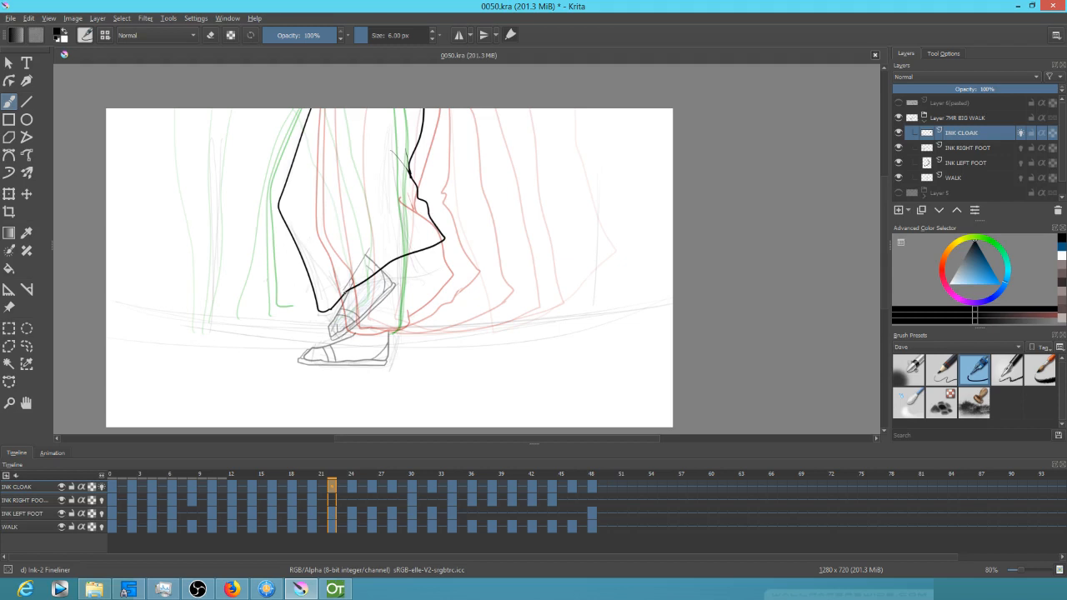
# Ink the cloak's hem on frames 24 and 26 from the swinging foot to the back edge behind the planted heel
pyautogui.press('.')
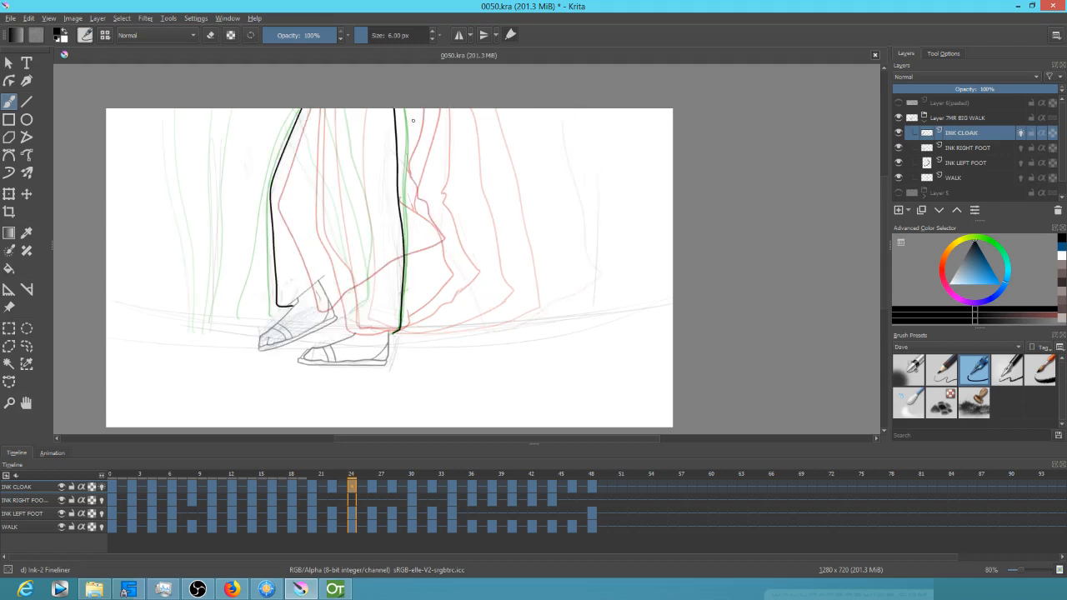
pyautogui.moveTo(293, 303)
pyautogui.mouseDown()
pyautogui.moveTo(372, 336)
pyautogui.moveTo(397, 330)
pyautogui.mouseUp()
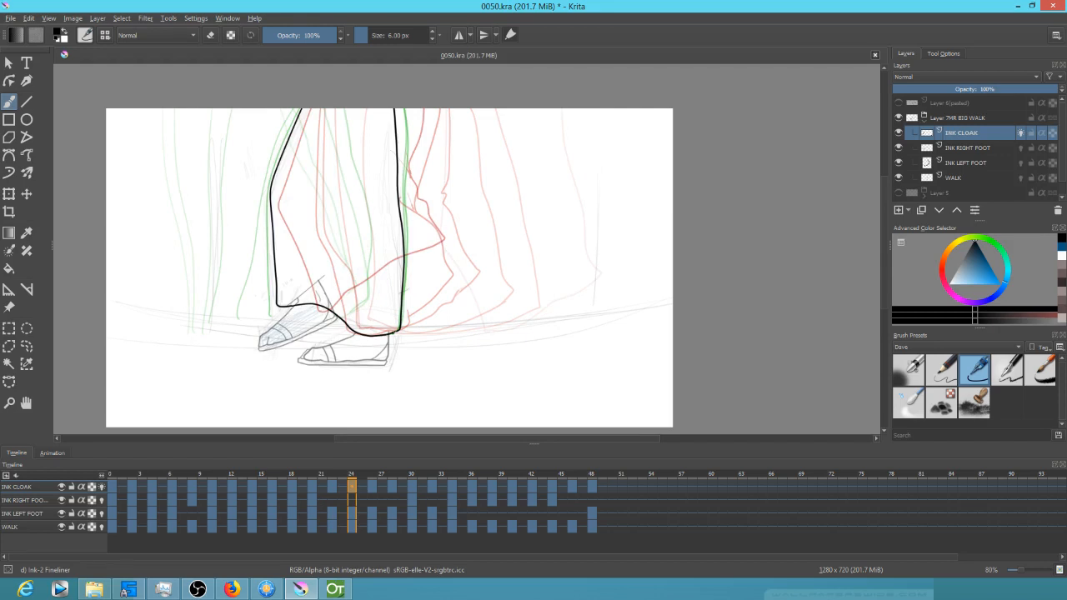
pyautogui.press('Right')
pyautogui.press('Right')
pyautogui.moveTo(274, 313); pyautogui.dragTo(390, 334)
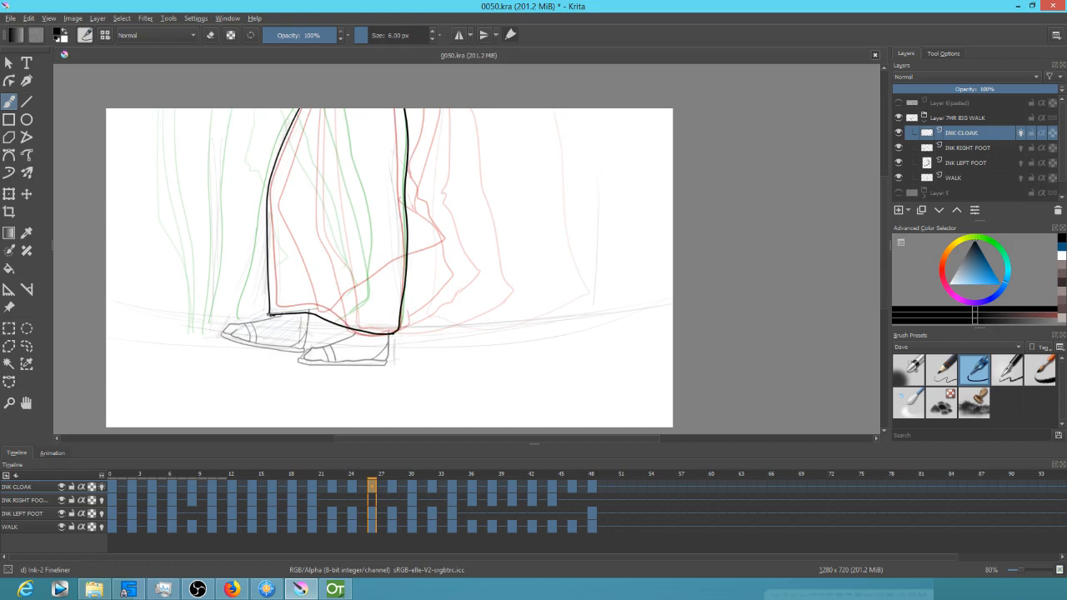
# Ink the cloak's hem on frames 28 and 30 from the front edge above the leading foot to the back edge
pyautogui.press('Right')
pyautogui.press('Right')
pyautogui.moveTo(239, 317); pyautogui.dragTo(390, 334)
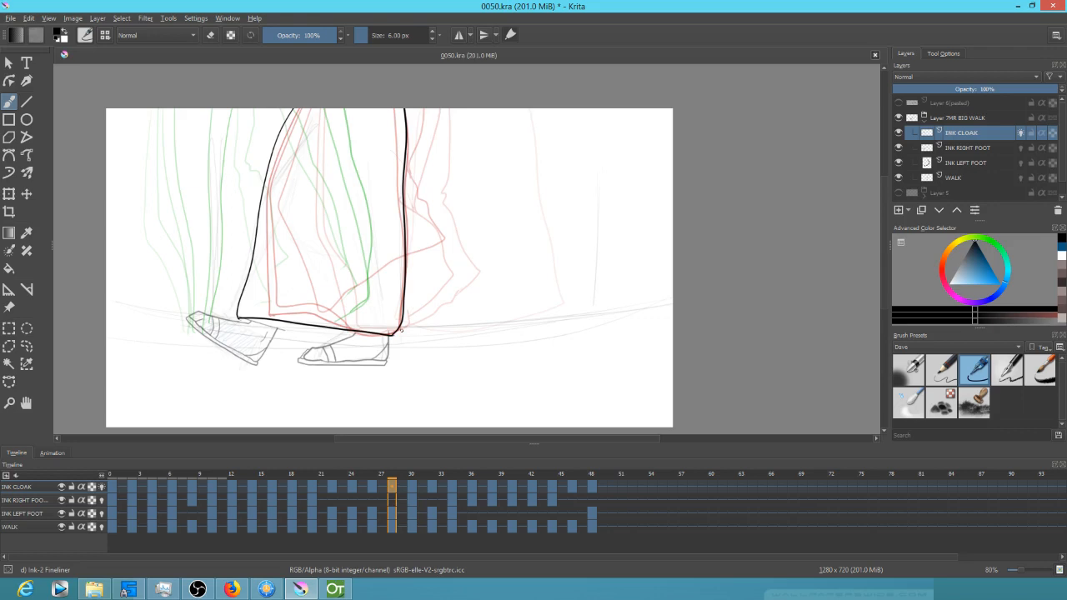
pyautogui.press('Right')
pyautogui.press('Right')
pyautogui.moveTo(210, 323); pyautogui.dragTo(360, 307)
# Ink the cloak's hem on frames 32 and 34, curving from the planted front foot up to the trailing heel
pyautogui.press('Right')
pyautogui.press('Right')
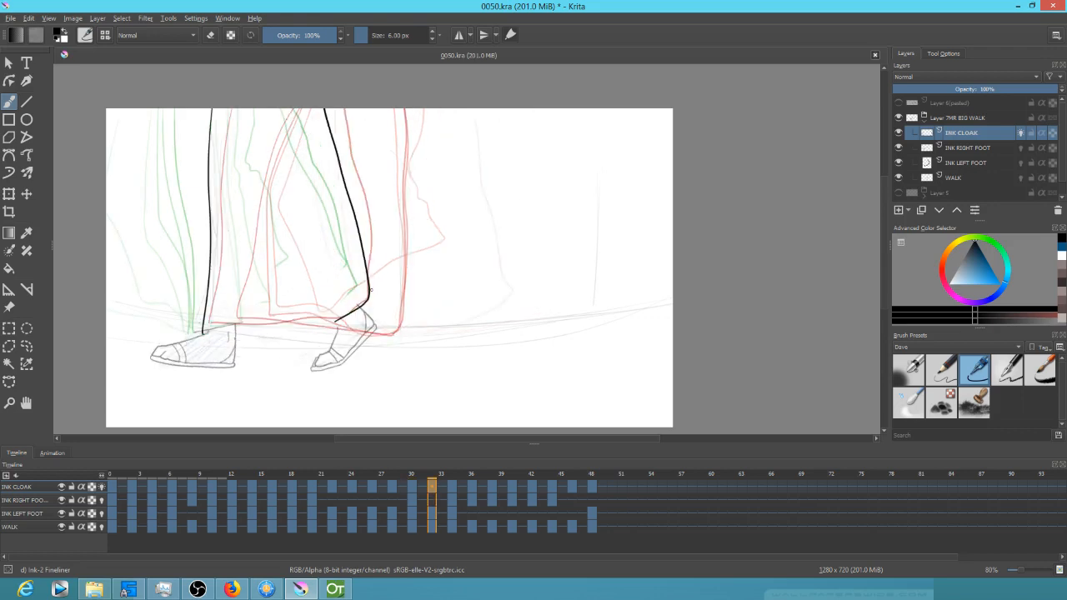
pyautogui.moveTo(204, 332); pyautogui.dragTo(363, 305)
pyautogui.press('Right')
pyautogui.press('Right')
pyautogui.moveTo(197, 332)
pyautogui.mouseDown()
pyautogui.moveTo(250, 330)
pyautogui.moveTo(345, 299)
pyautogui.mouseUp()
# Ink the cloak's hem on frame 36 from the front edge to the back edge's point and advance to frame 38
pyautogui.press('Right')
pyautogui.press('Right')
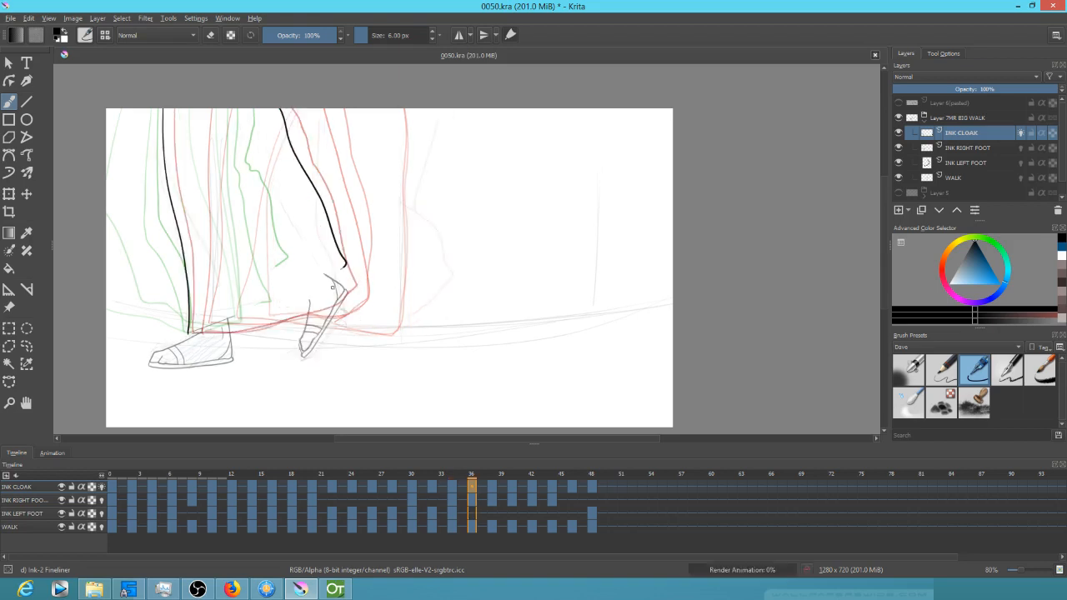
pyautogui.moveTo(188, 335)
pyautogui.mouseDown()
pyautogui.moveTo(245, 331)
pyautogui.moveTo(302, 308)
pyautogui.moveTo(341, 267)
pyautogui.mouseUp()
pyautogui.press('Right')
pyautogui.press('Right')
pyautogui.press('Right')
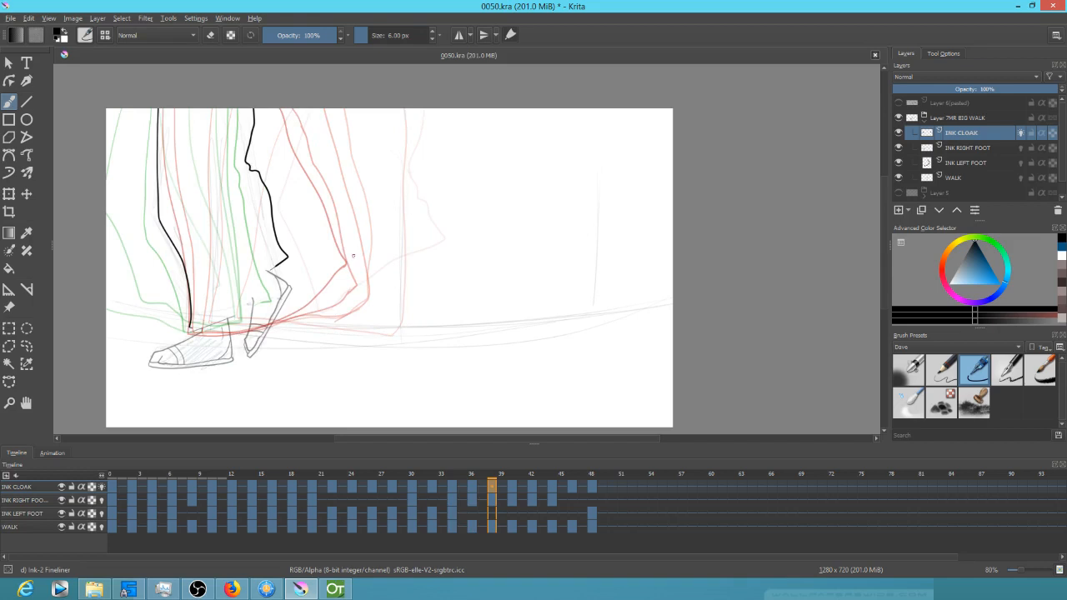
# Ink the cloak's hem on frames 38 and 40 from the front edge above the planted foot to the back edge
pyautogui.moveTo(189, 330)
pyautogui.mouseDown()
pyautogui.moveTo(264, 322)
pyautogui.moveTo(266, 286)
pyautogui.moveTo(281, 292)
pyautogui.moveTo(284, 280)
pyautogui.moveTo(264, 240)
pyautogui.mouseUp()
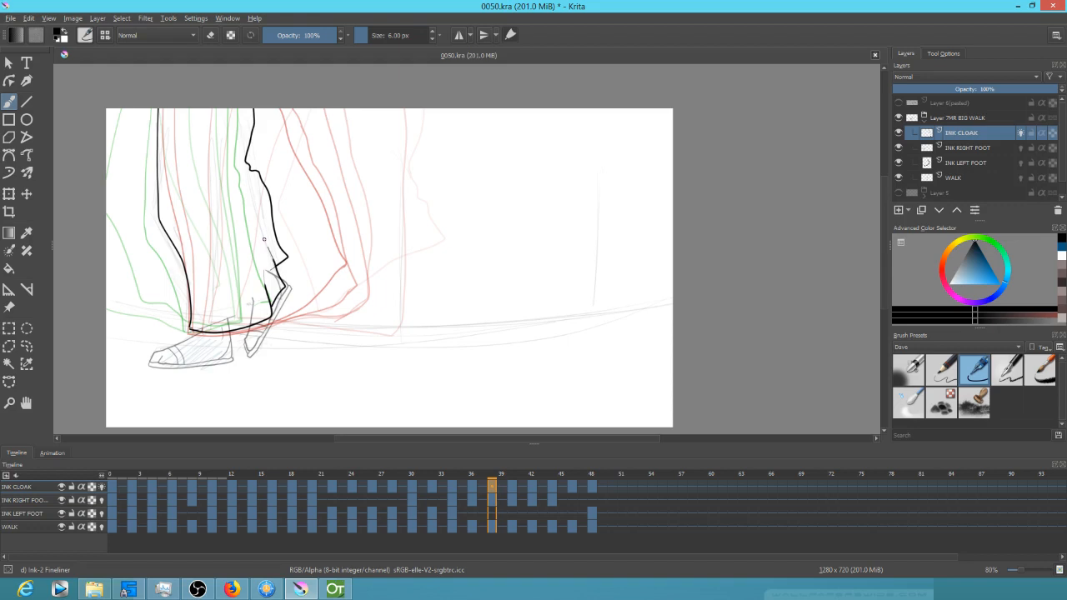
pyautogui.press('.')
pyautogui.press('.')
pyautogui.moveTo(185, 332)
pyautogui.mouseDown()
pyautogui.moveTo(250, 328)
pyautogui.moveTo(260, 320)
pyautogui.moveTo(256, 287)
pyautogui.mouseUp()
pyautogui.press('.')
pyautogui.press('.')
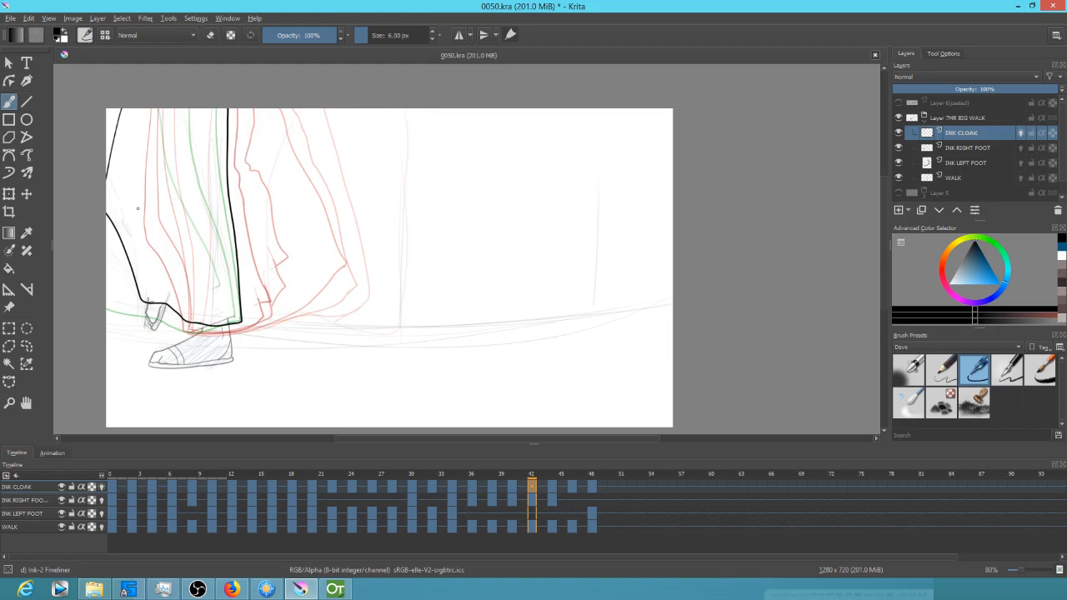
# Ink slanting fold lines inside the cloak's front on frames 42 and 40, comparing the neighbouring frames
pyautogui.moveTo(121, 208); pyautogui.dragTo(186, 285)
pyautogui.moveTo(134, 235); pyautogui.dragTo(161, 270)
pyautogui.press('Left')
pyautogui.press('Left')
pyautogui.press('Right')
pyautogui.press('Right')
pyautogui.press('Left')
pyautogui.press('Left')
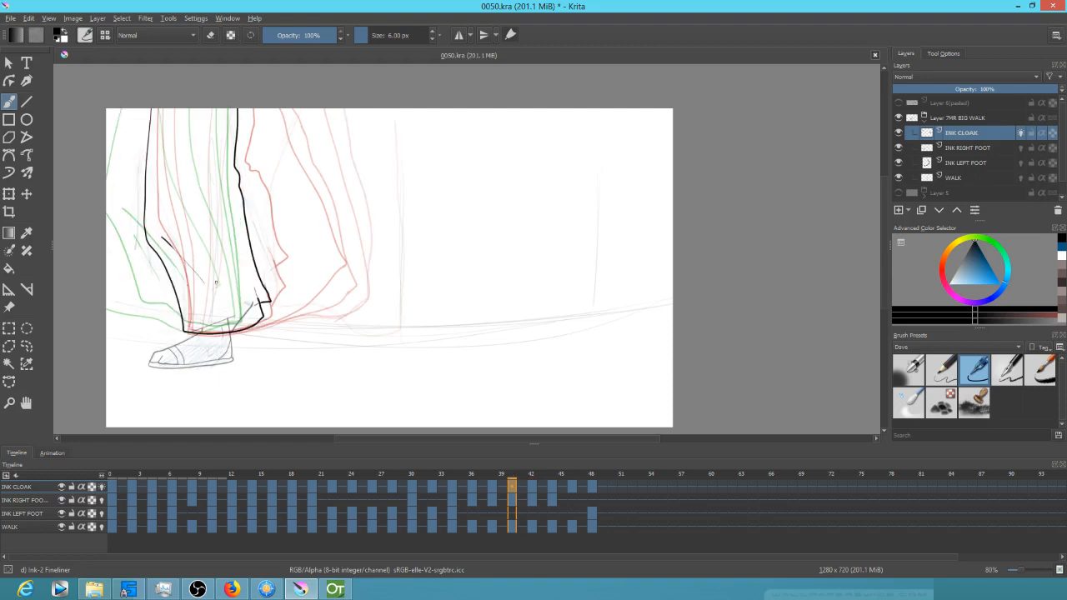
pyautogui.press('Right')
pyautogui.press('Right')
pyautogui.press('Left')
pyautogui.press('Left')
# Ink a short fold line inside the cloak's front edge on frames 38 and 36
pyautogui.press('Left')
pyautogui.press('Left')
pyautogui.moveTo(181, 234); pyautogui.dragTo(205, 278)
pyautogui.press('Left')
pyautogui.press('Left')
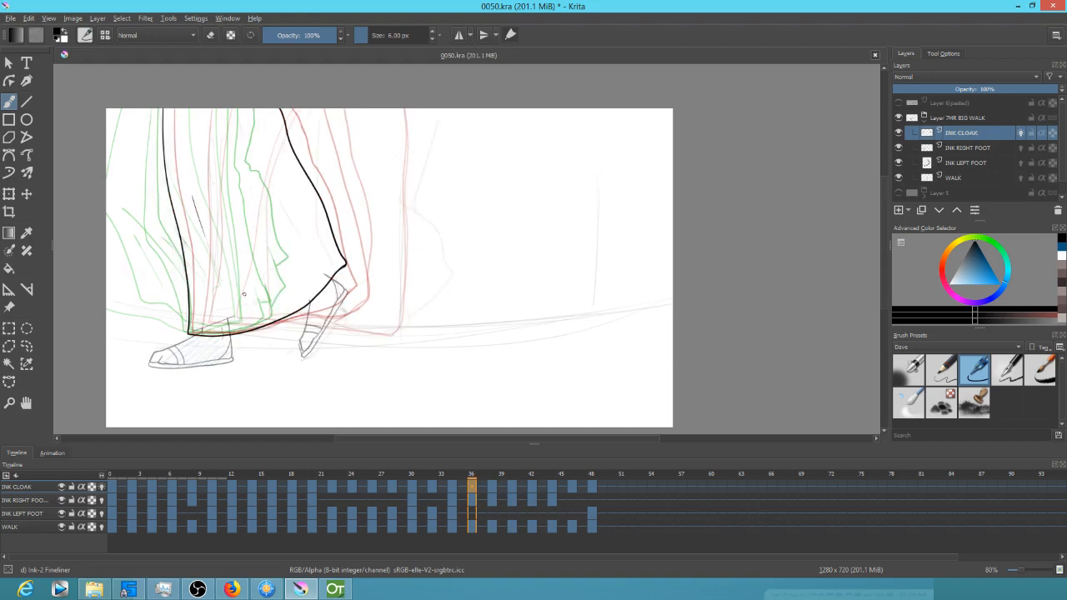
pyautogui.press('Left')
pyautogui.press('Left')
pyautogui.press('Left')
pyautogui.press('Left')
pyautogui.press('Right')
pyautogui.press('Right')
pyautogui.press('Left')
pyautogui.press('Left')
# Ink two thin fold lines inside the cloak's back edge on frames 0 and 2
pyautogui.press('space')
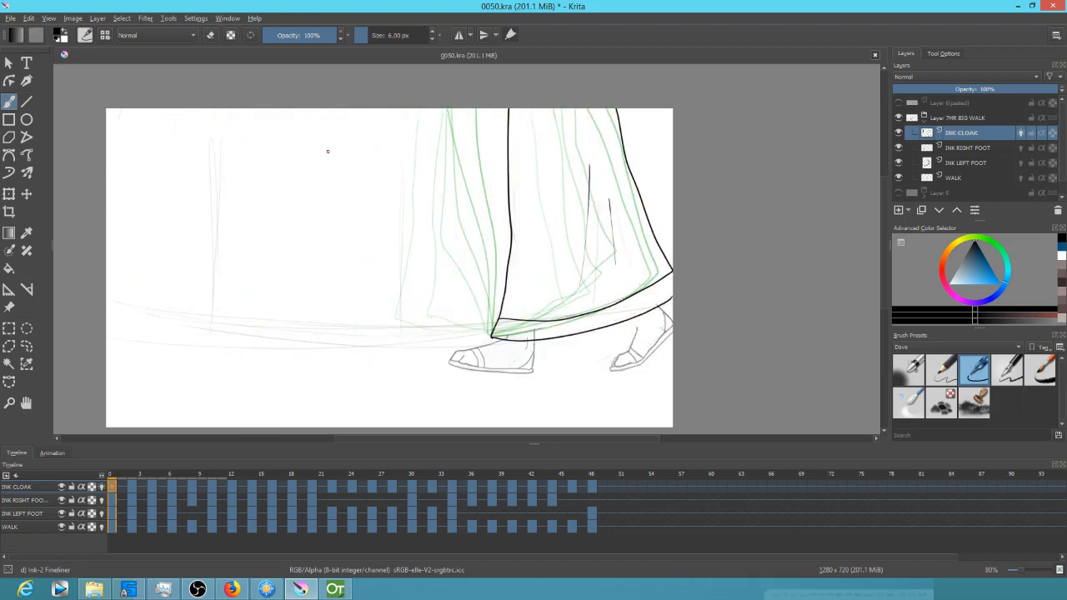
pyautogui.press('space')
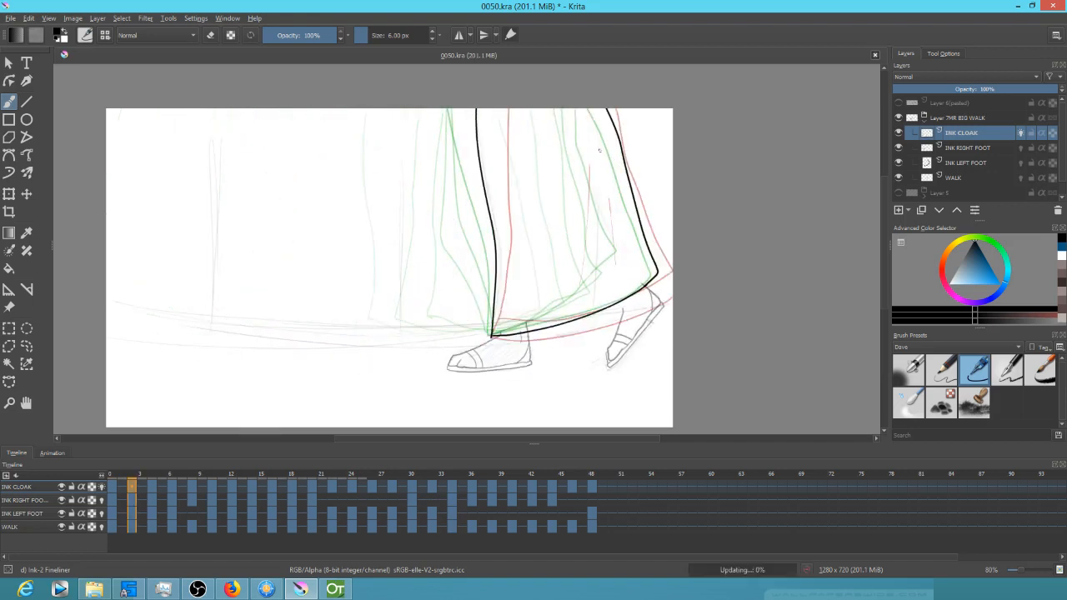
pyautogui.moveTo(575, 148); pyautogui.dragTo(591, 241)
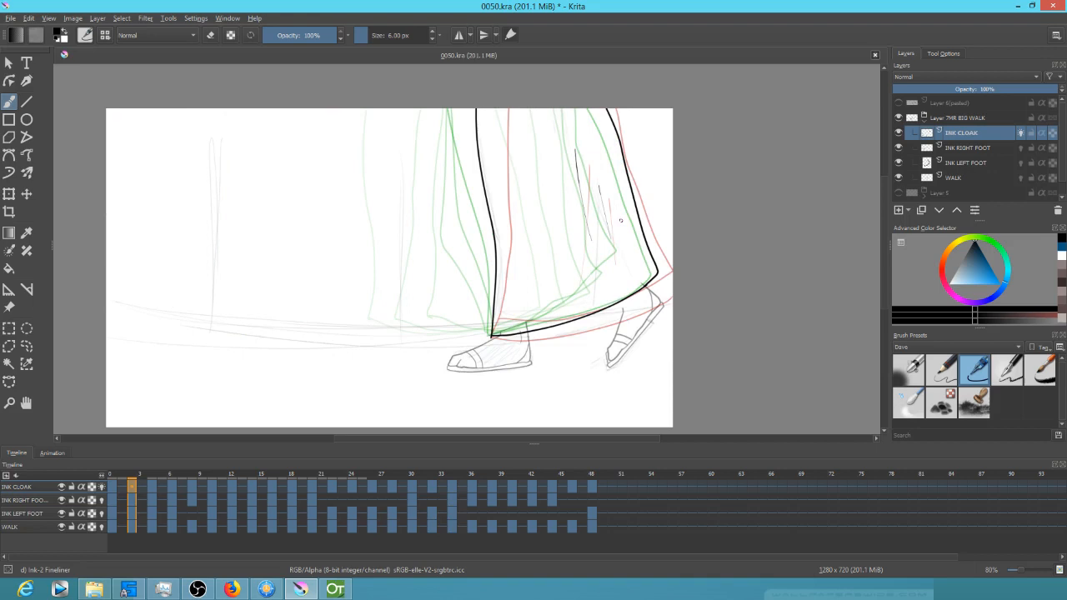
# Ink slanting fold lines inside the cloak's back edge on frames 6 and 8, following the previous frames' folds
pyautogui.press('Right')
pyautogui.press('Right')
pyautogui.press('Right')
pyautogui.press('Right')
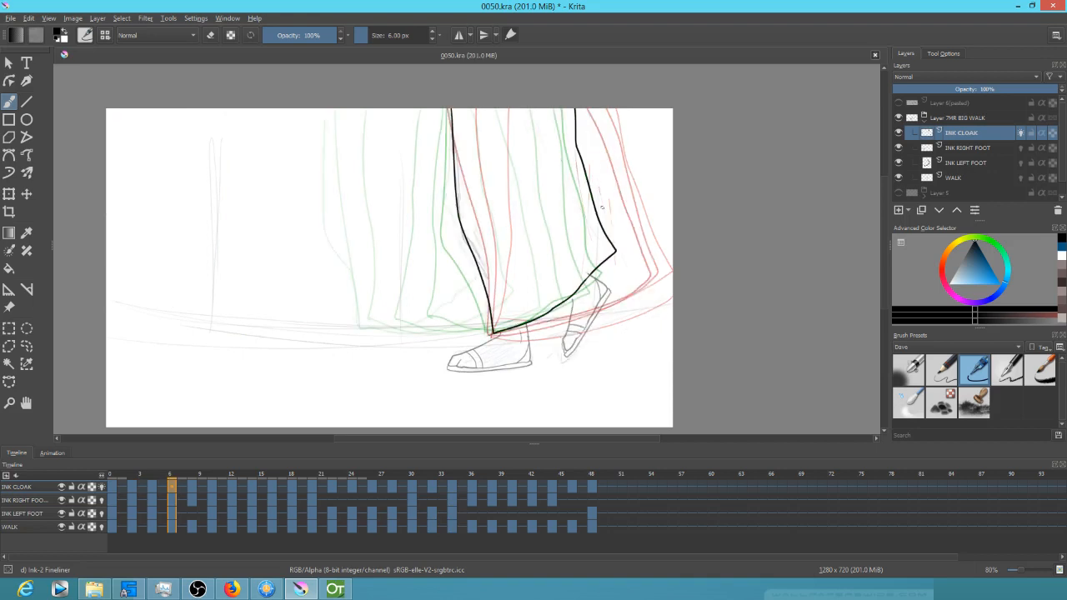
pyautogui.moveTo(569, 137); pyautogui.dragTo(565, 102)
pyautogui.press('Left')
pyautogui.press('Left')
pyautogui.press('Right')
pyautogui.press('Right')
pyautogui.press('Right')
pyautogui.press('Right')
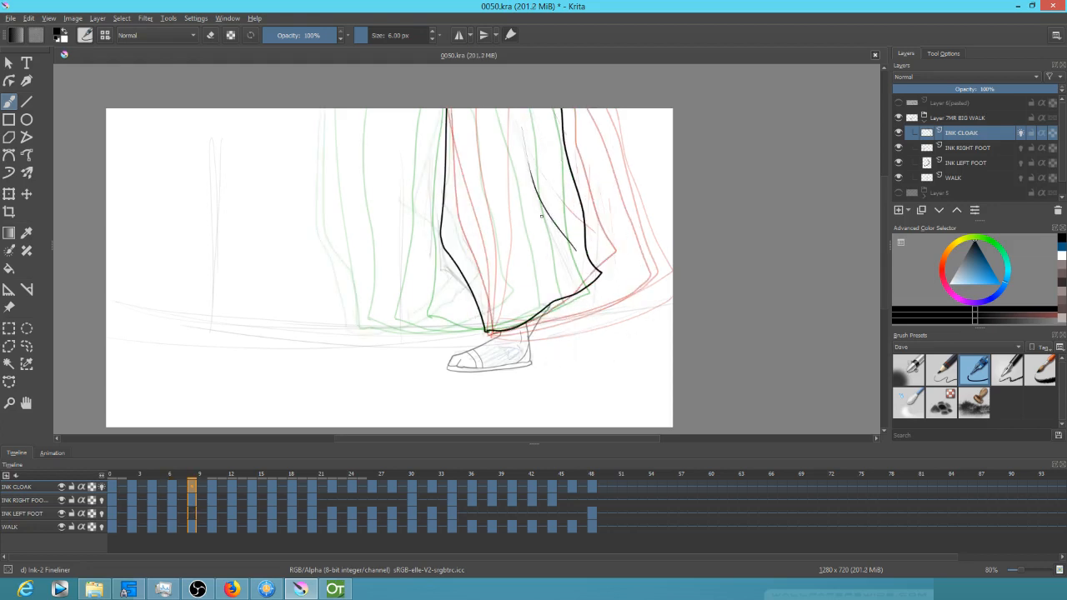
# Ink a slanting fold line inside the cloak's back edge on frames 10, 12 and 14
pyautogui.press('Right')
pyautogui.press('Right')
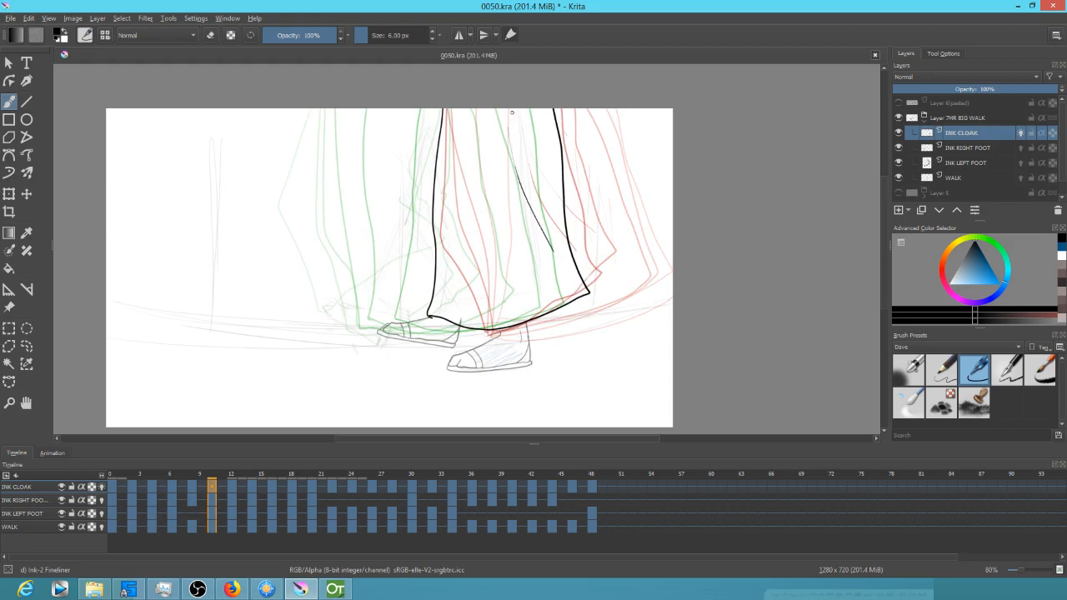
pyautogui.press('Right')
pyautogui.press('Right')
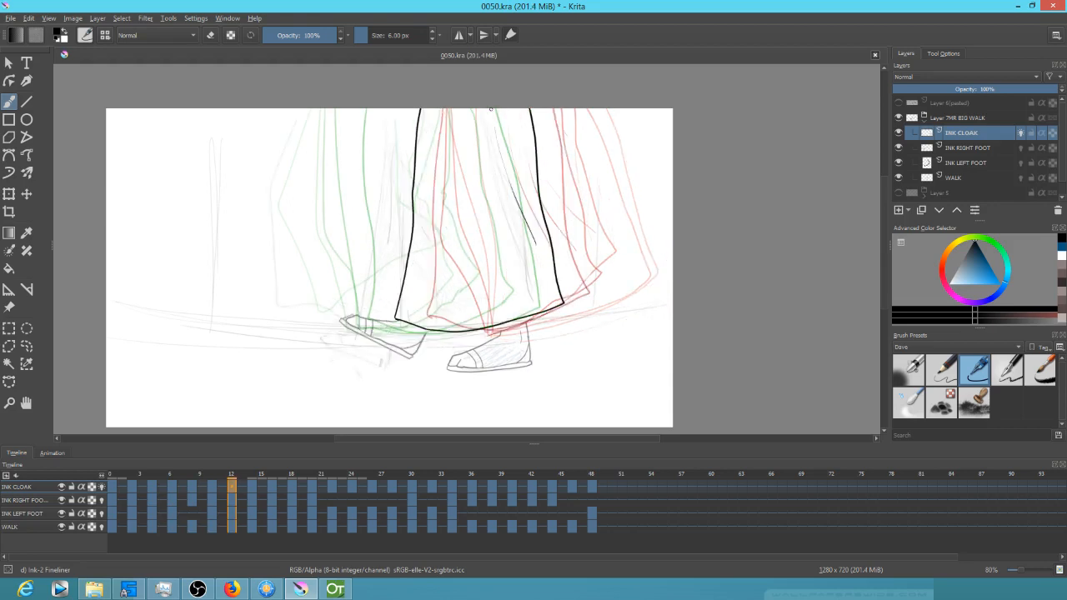
pyautogui.press('Right')
pyautogui.press('Right')
# Ink fold lines on frames 16 and 18 running diagonally inside the cloak's back edge
pyautogui.press('Right')
pyautogui.press('Right')
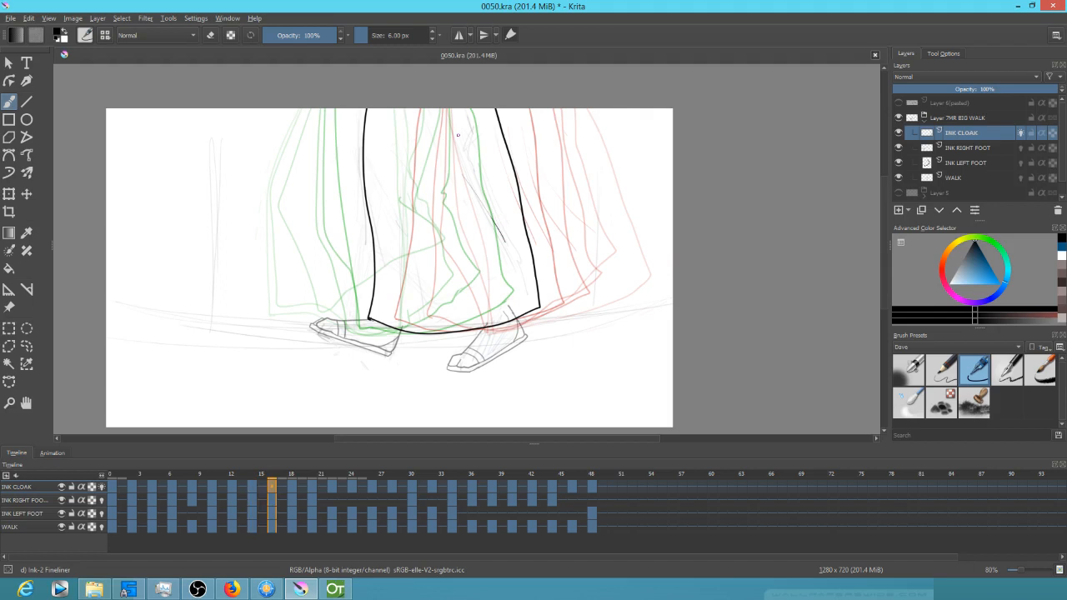
pyautogui.moveTo(486, 265); pyautogui.dragTo(465, 228)
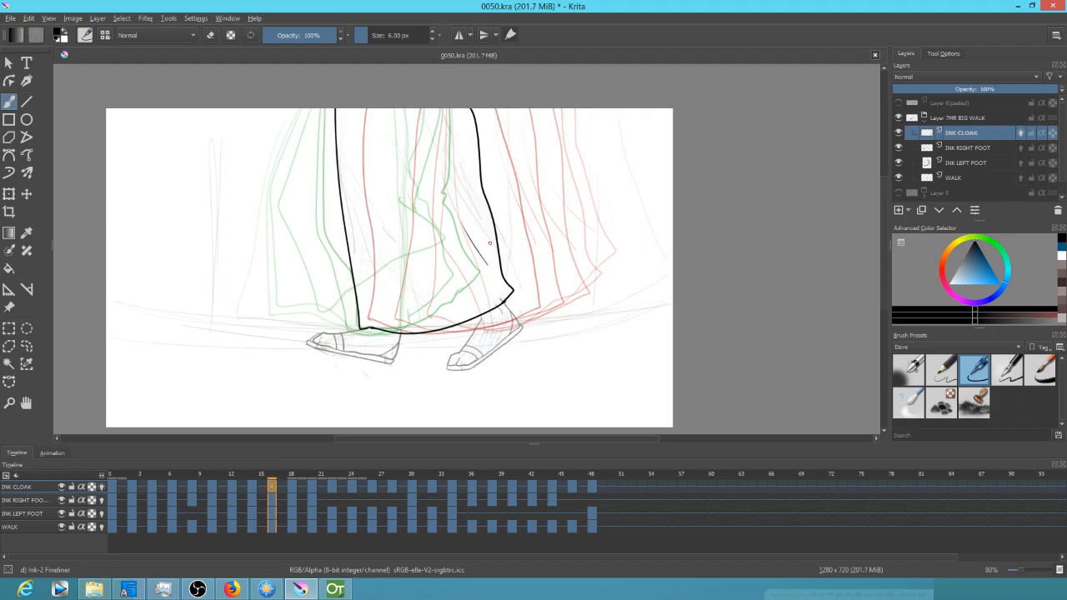
pyautogui.press('Right')
pyautogui.press('Right')
pyautogui.moveTo(455, 246)
pyautogui.mouseDown()
pyautogui.moveTo(416, 170)
pyautogui.moveTo(432, 183)
pyautogui.moveTo(409, 171)
pyautogui.mouseUp()
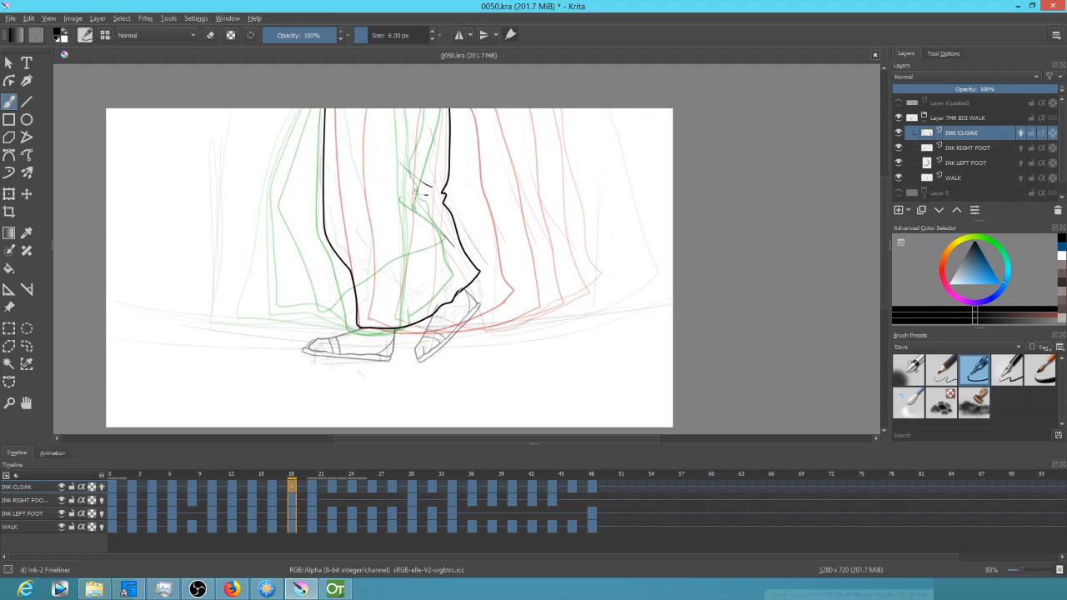
# Ink diagonal fold lines around the bent knee and toward the back of the cloak on frames 20 and 22
pyautogui.press('Right')
pyautogui.press('Right')
pyautogui.moveTo(404, 182); pyautogui.dragTo(393, 140)
pyautogui.moveTo(430, 258); pyautogui.dragTo(379, 206)
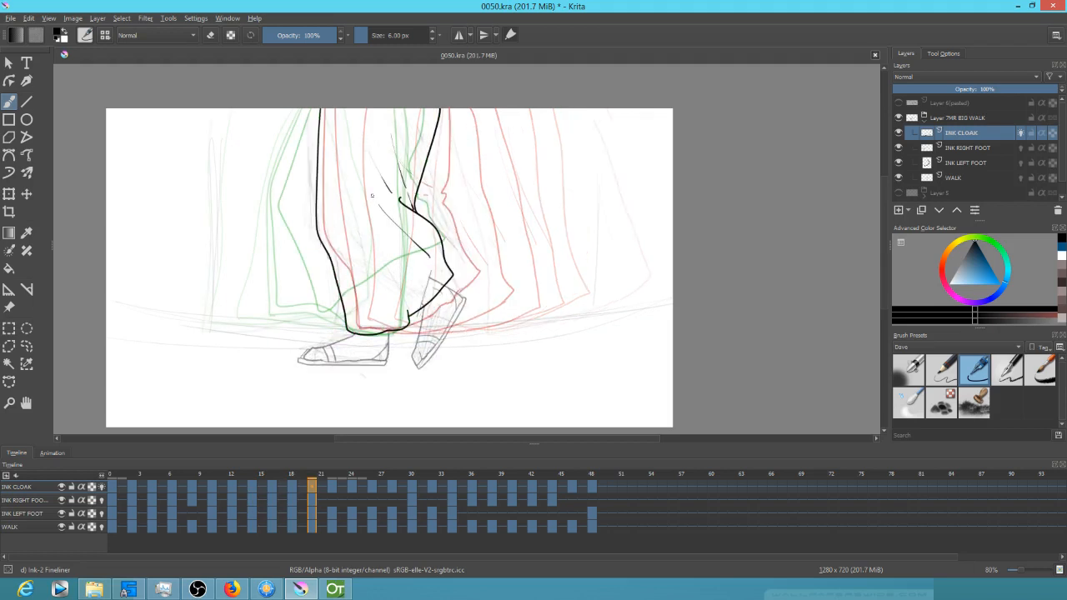
pyautogui.press('Right')
pyautogui.press('Right')
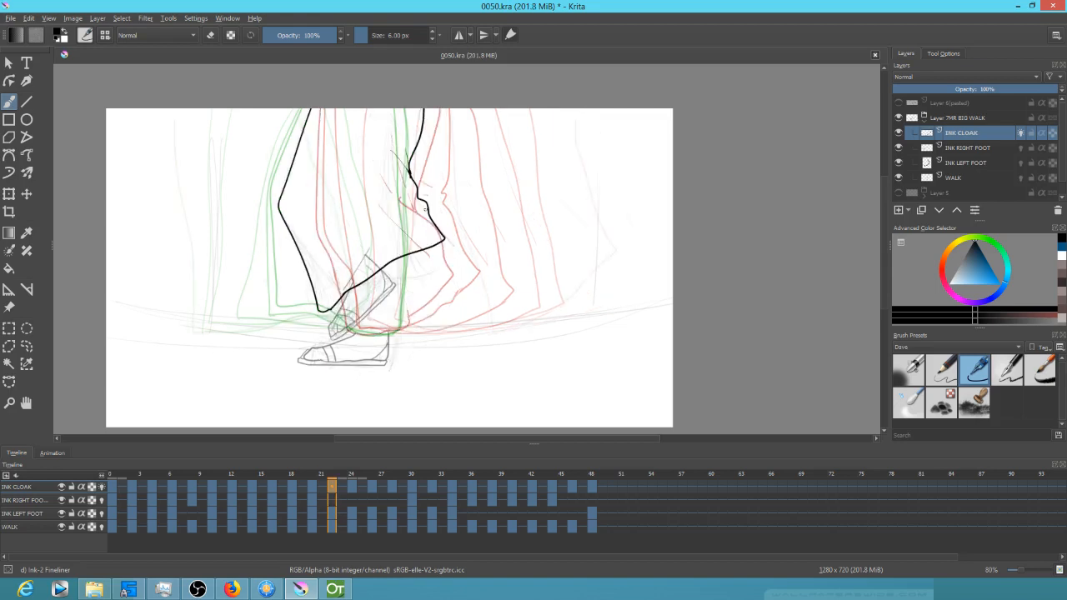
pyautogui.moveTo(412, 197); pyautogui.dragTo(346, 144)
pyautogui.moveTo(400, 231); pyautogui.dragTo(356, 180)
pyautogui.moveTo(372, 258); pyautogui.dragTo(333, 200)
# Ink two fold lines on frame 24, one near the lower hem and one along the cloak's upper back
pyautogui.press('Right')
pyautogui.press('Right')
pyautogui.moveTo(347, 298)
pyautogui.mouseDown()
pyautogui.moveTo(335, 219)
pyautogui.moveTo(315, 190)
pyautogui.moveTo(318, 273)
pyautogui.mouseUp()
pyautogui.moveTo(393, 206); pyautogui.dragTo(364, 130)
# Ink two short, nearly vertical fold lines in the middle of the cloak on frame 26, comparing with frame 24
pyautogui.press('Right')
pyautogui.press('Right')
pyautogui.press('Left')
pyautogui.press('Left')
pyautogui.press('Right')
pyautogui.press('Right')
pyautogui.moveTo(301, 208); pyautogui.dragTo(305, 268)
pyautogui.press('Left')
pyautogui.press('Left')
pyautogui.press('Right')
pyautogui.press('Right')
pyautogui.moveTo(314, 202); pyautogui.dragTo(324, 240)
# Ink two long vertical fold lines in the middle of the cloak on frame 28
pyautogui.press('Right')
pyautogui.press('Right')
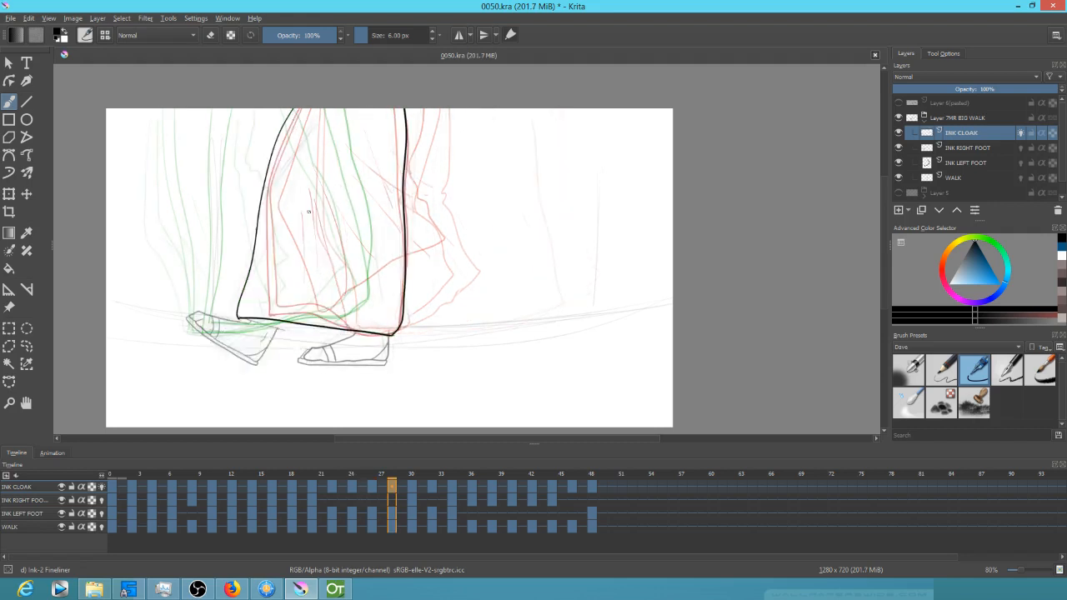
pyautogui.moveTo(300, 200); pyautogui.dragTo(296, 282)
pyautogui.moveTo(326, 183); pyautogui.dragTo(344, 289)
# Ink two converging fold lines on frame 30, rising from the trailing heel and from the hem's front part
pyautogui.press('Right')
pyautogui.press('Right')
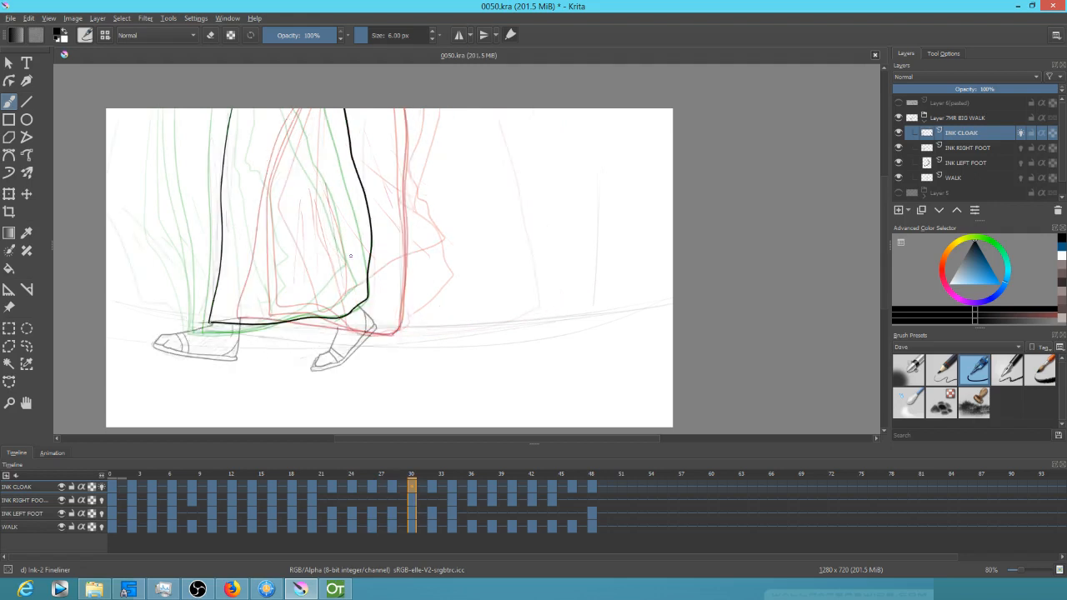
pyautogui.press('Left')
pyautogui.press('Left')
pyautogui.press('Right')
pyautogui.press('Right')
pyautogui.moveTo(350, 301); pyautogui.dragTo(317, 210)
pyautogui.press('Left')
pyautogui.press('Left')
pyautogui.press('Right')
pyautogui.press('Right')
pyautogui.moveTo(268, 303); pyautogui.dragTo(304, 221)
# Ink fold lines on frame 34 inside the cloak's back edge and above the hem near the front leg
pyautogui.press('Right')
pyautogui.press('Right')
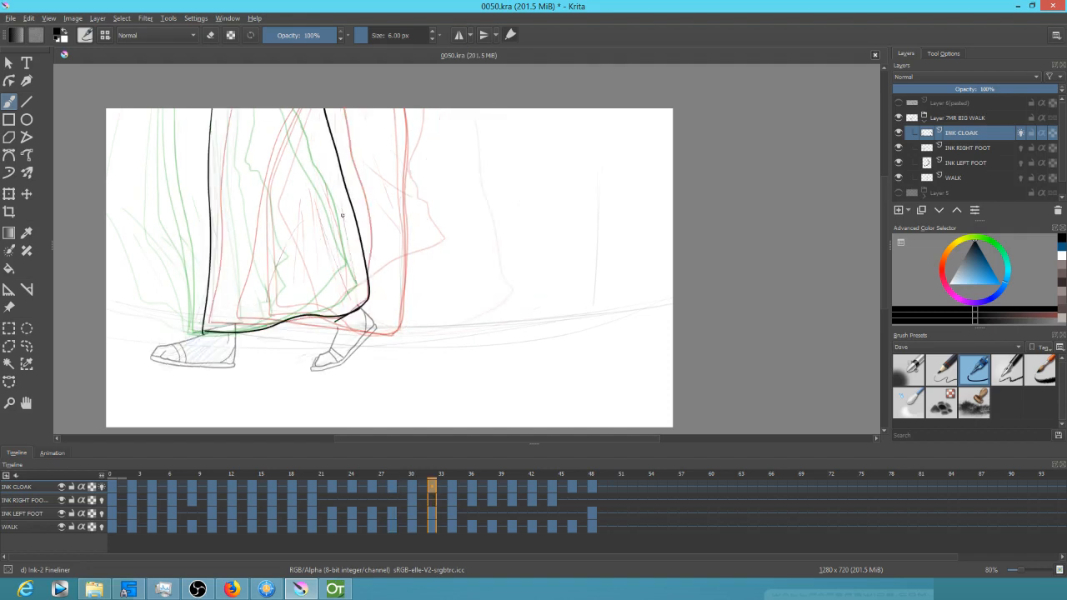
pyautogui.press('Right')
pyautogui.press('Right')
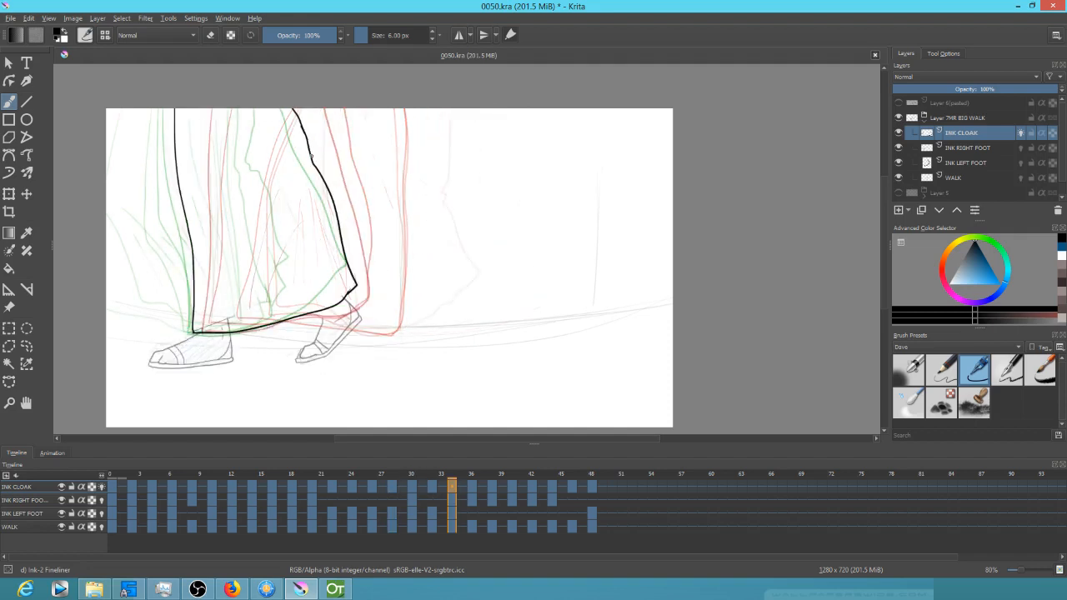
pyautogui.press('Left')
pyautogui.press('Left')
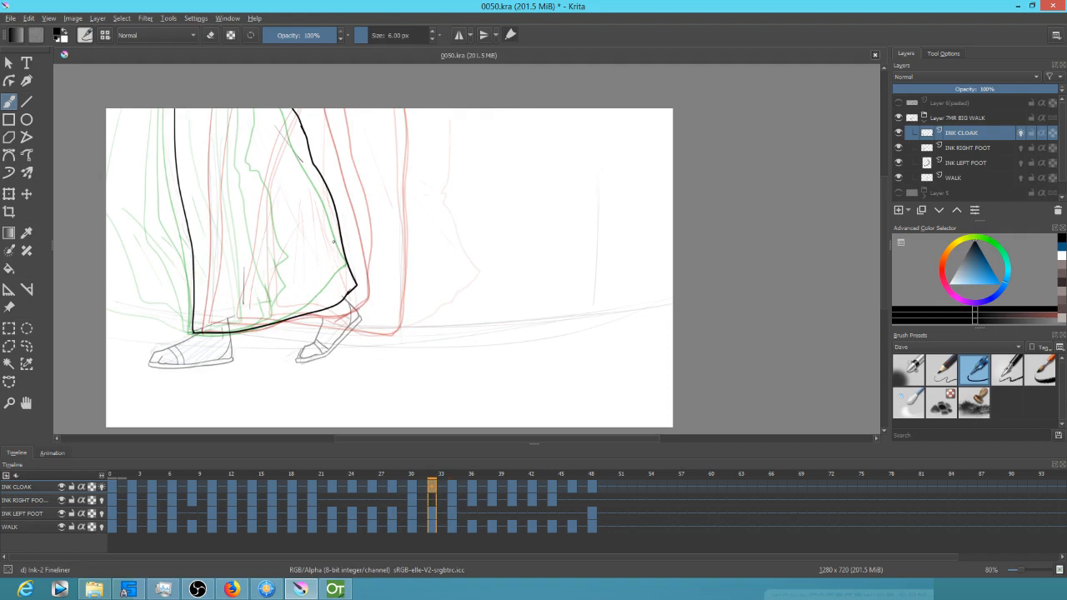
pyautogui.press('Right')
pyautogui.press('Right')
pyautogui.moveTo(341, 275); pyautogui.dragTo(277, 187)
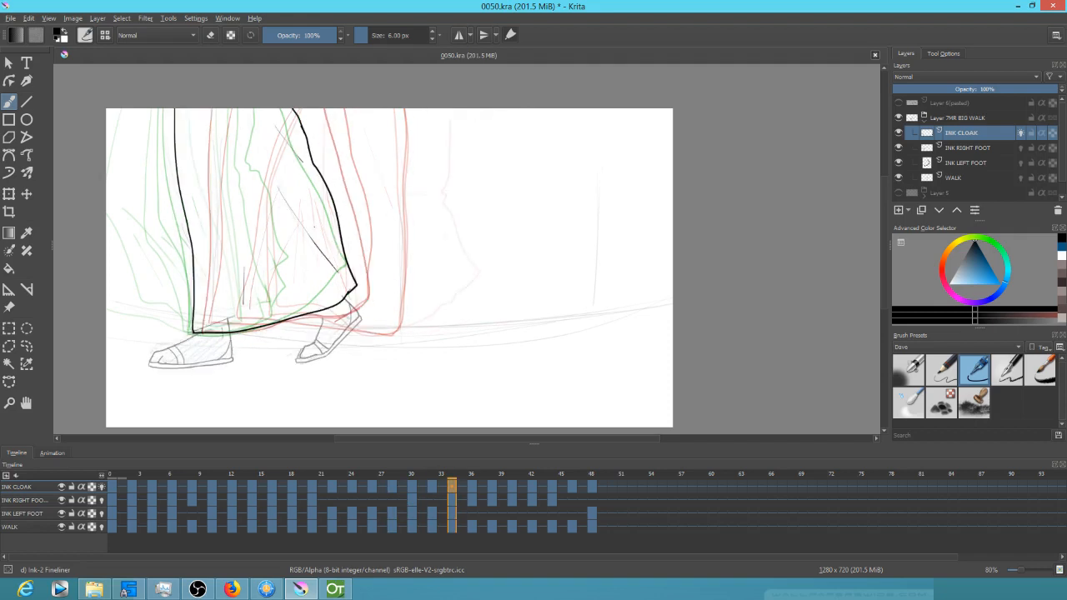
# Ink two diagonal fold lines on frame 38 from the cloak's back edge up toward its middle
pyautogui.press('Right')
pyautogui.press('Right')
pyautogui.press('Right')
pyautogui.press('Right')
pyautogui.press('Right')
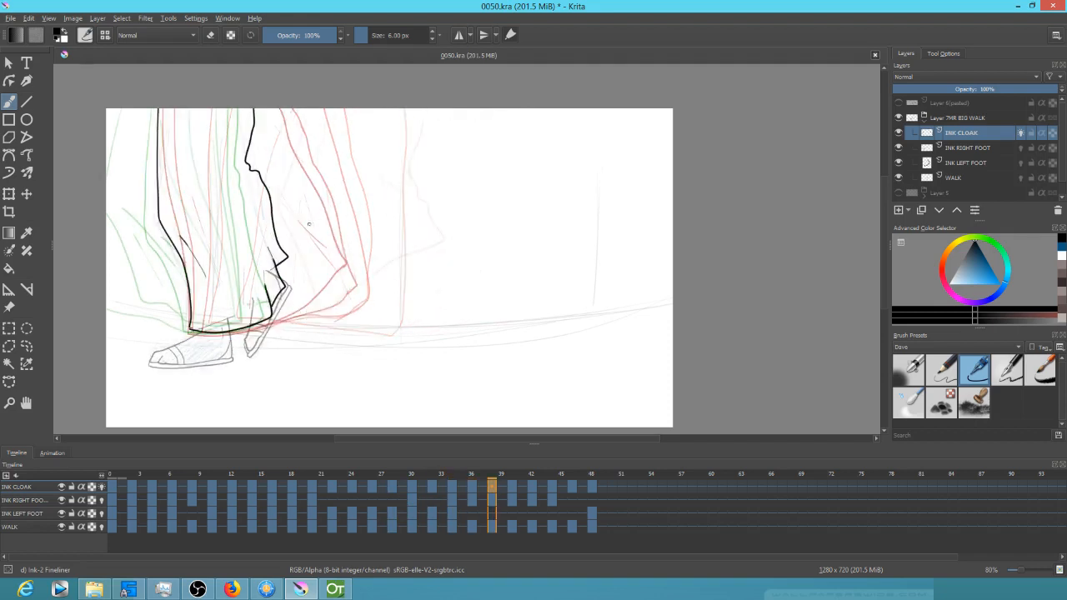
pyautogui.moveTo(263, 240); pyautogui.dragTo(220, 181)
pyautogui.moveTo(252, 269); pyautogui.dragTo(210, 199)
# Ink short fold lines inside the cloak's back edge on frames 40 and 42, checking them against frame 38
pyautogui.press('Right')
pyautogui.press('Right')
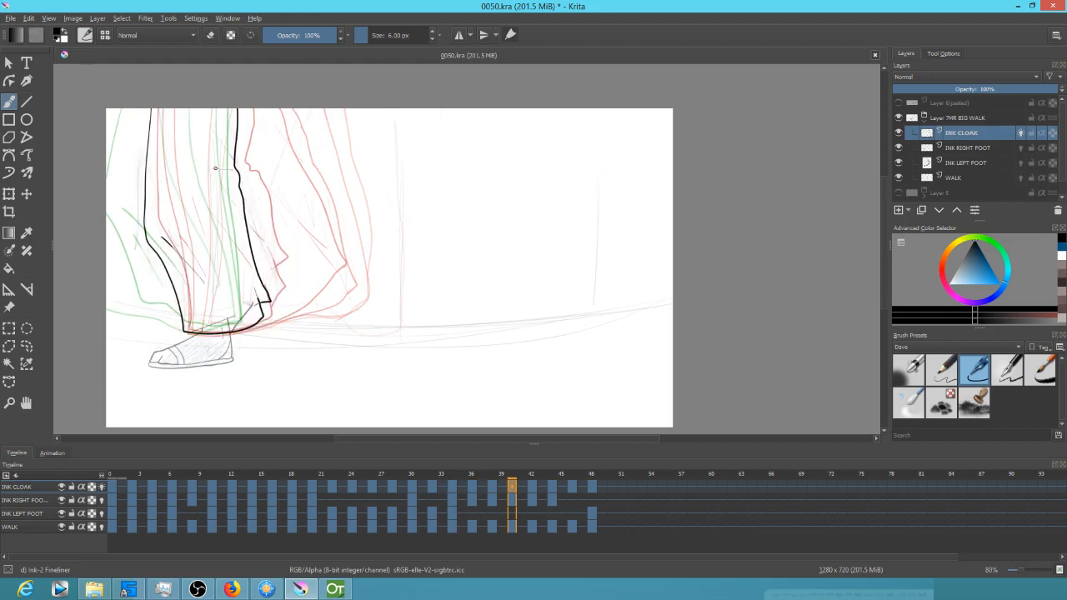
pyautogui.press('Left')
pyautogui.press('Left')
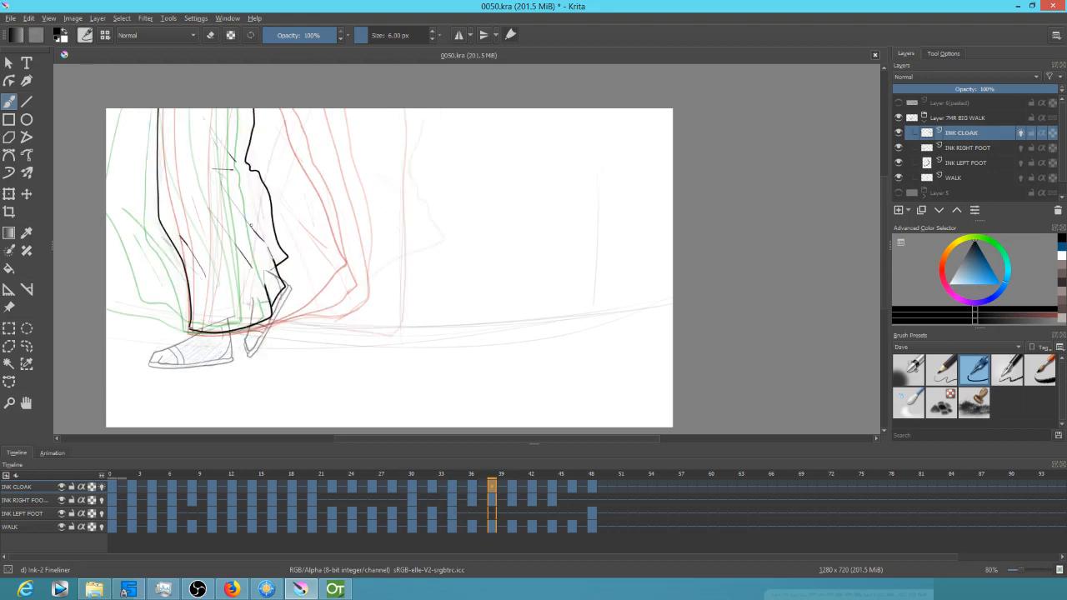
pyautogui.press('Right')
pyautogui.press('Right')
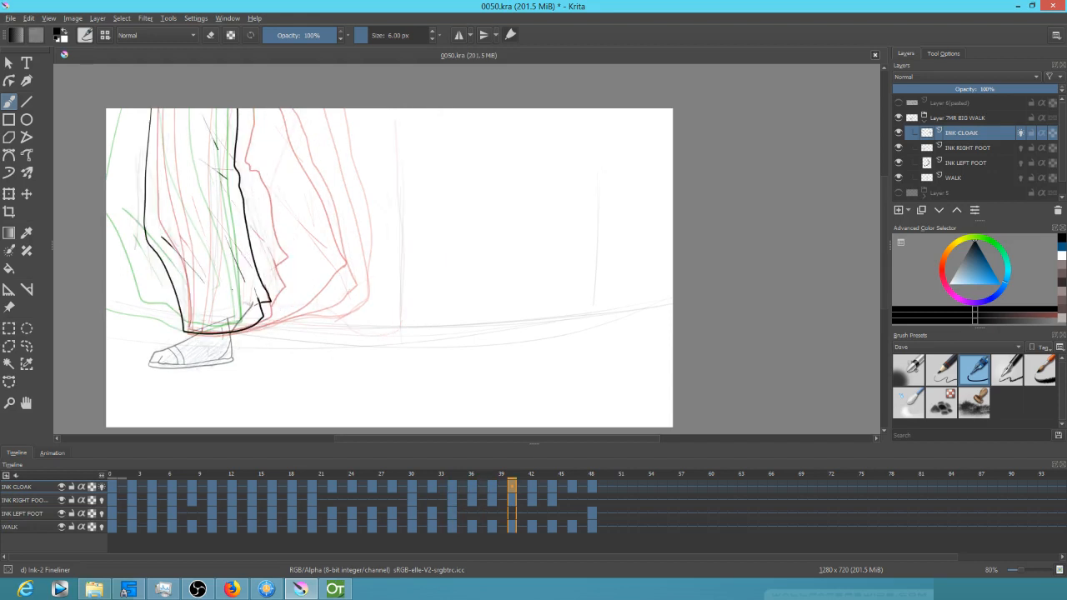
pyautogui.press('Right')
pyautogui.press('Right')
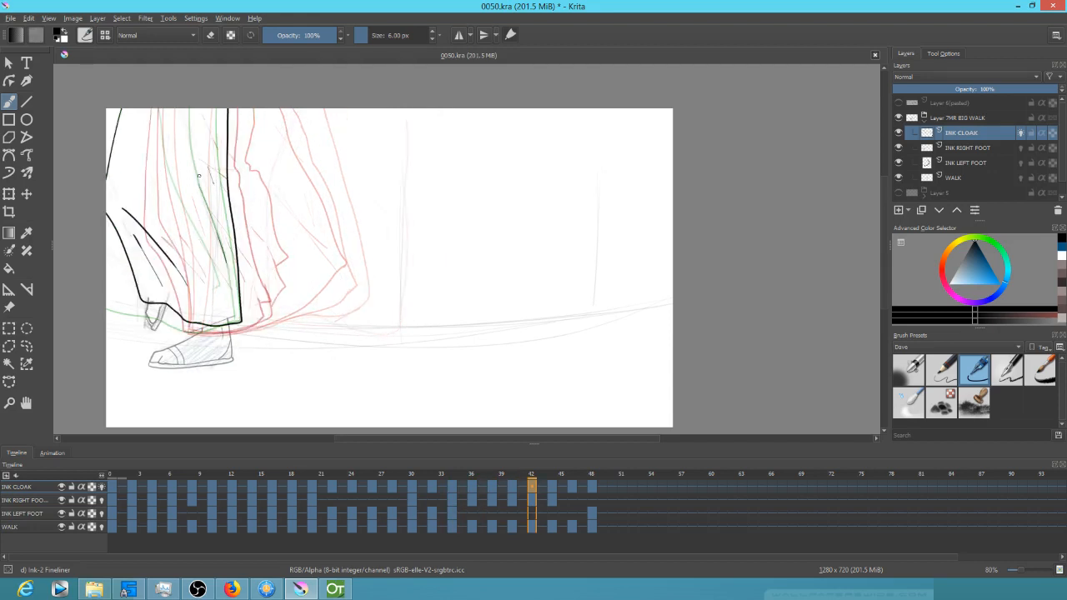
# Flip through frames 42 to 48 and back to compare the cloak's folds and hem
pyautogui.press('Right')
pyautogui.press('Right')
pyautogui.press('Right')
pyautogui.press('Right')
pyautogui.press('Right')
pyautogui.press('Right')
pyautogui.press('Left')
pyautogui.press('Left')
pyautogui.press('Left')
pyautogui.press('Left')
pyautogui.press('Left')
pyautogui.press('Left')
# Ink the cloak's hem out to the canvas edge on frames 46 and 48, with a short fold line on frame 48
pyautogui.press('Right')
pyautogui.press('Right')
pyautogui.press('Right')
pyautogui.press('Right')
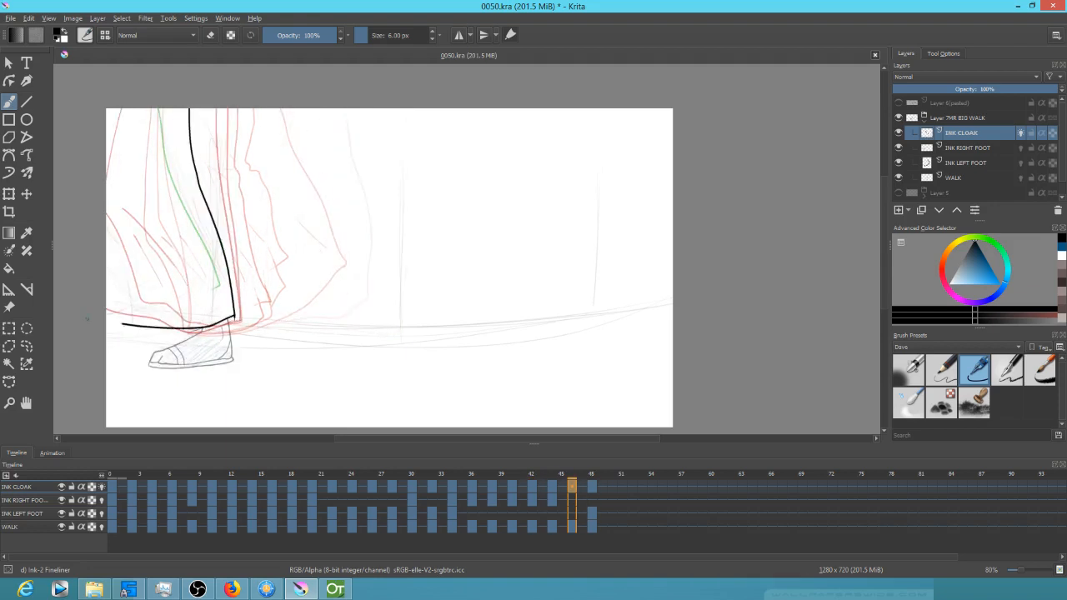
pyautogui.press('Right')
pyautogui.press('Right')
pyautogui.moveTo(219, 287); pyautogui.dragTo(107, 327)
pyautogui.moveTo(148, 267)
pyautogui.mouseDown()
pyautogui.moveTo(163, 294)
pyautogui.moveTo(152, 296)
pyautogui.mouseUp()
# Return to frame 42 and turn off onion skinning for INK CLOAK
pyautogui.press('Left')
pyautogui.press('Left')
pyautogui.press('Left')
pyautogui.press('Left')
pyautogui.press('Left')
pyautogui.press('Left')
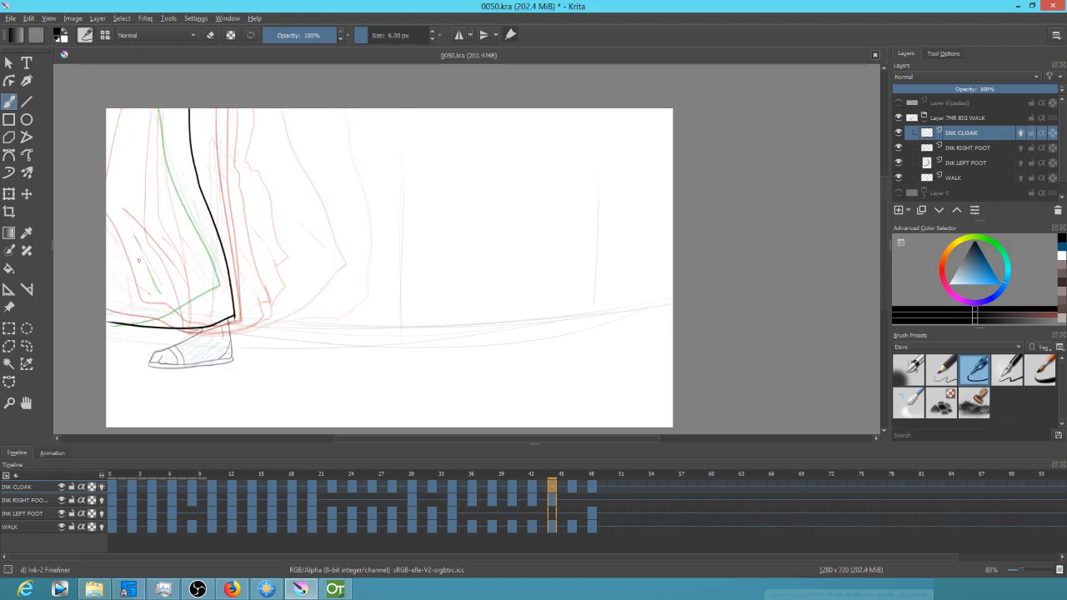
pyautogui.click(102, 486)
pyautogui.scroll(-2, 403, 348)
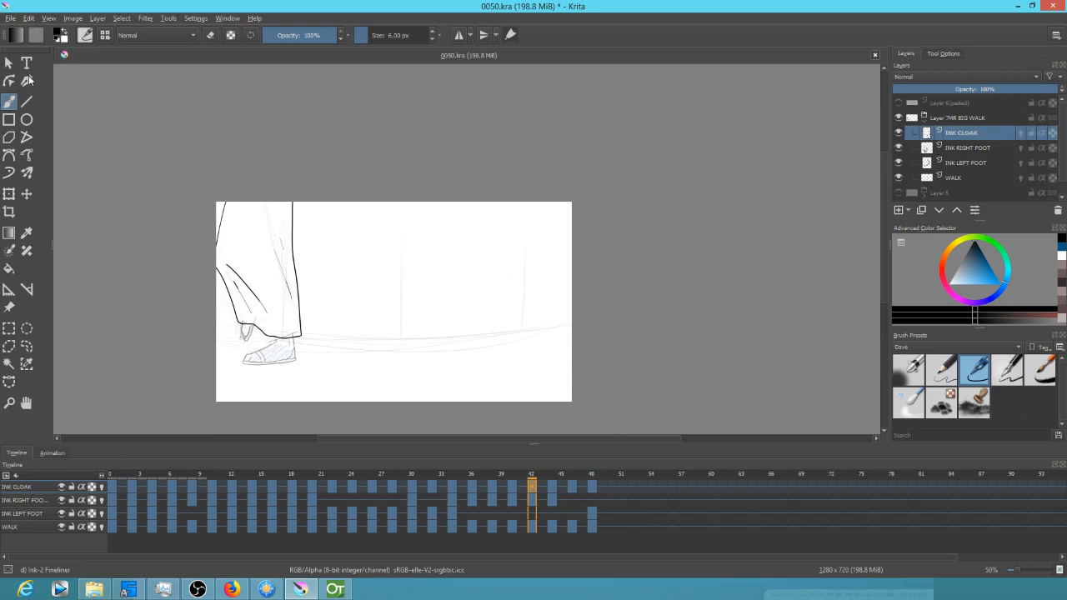
# Save the file 0050.kra and play back the animation to check the inked walk cycle
pyautogui.click(12, 18)
pyautogui.click(24, 72)
pyautogui.press('space')
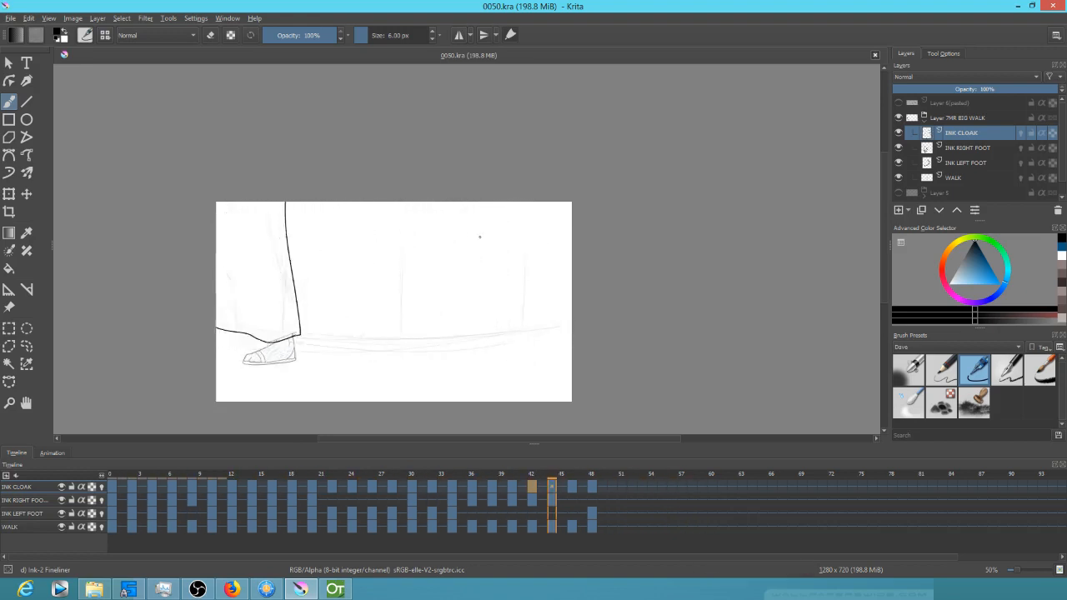
pyautogui.press('space')
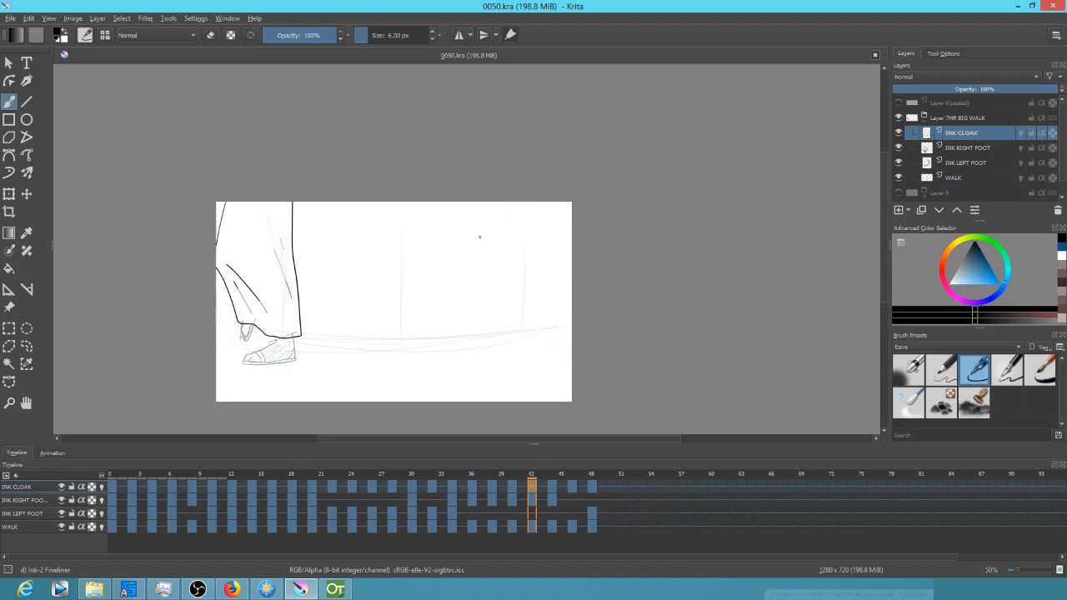
# Step back through the cloak drawings from frame 42 to frame 0
pyautogui.press('Left')
pyautogui.press('Left')
pyautogui.press('Left')
pyautogui.press('Left')
pyautogui.press('Left')
pyautogui.press('Left')
pyautogui.press('Left')
pyautogui.press('Left')
pyautogui.press('Left')
pyautogui.press('Left')
pyautogui.press('Left')
pyautogui.press('Left')
pyautogui.press('Left')
pyautogui.press('Left')
pyautogui.press('Left')
pyautogui.press('Left')
pyautogui.press('Left')
pyautogui.press('Left')
pyautogui.press('Left')
pyautogui.press('Left')
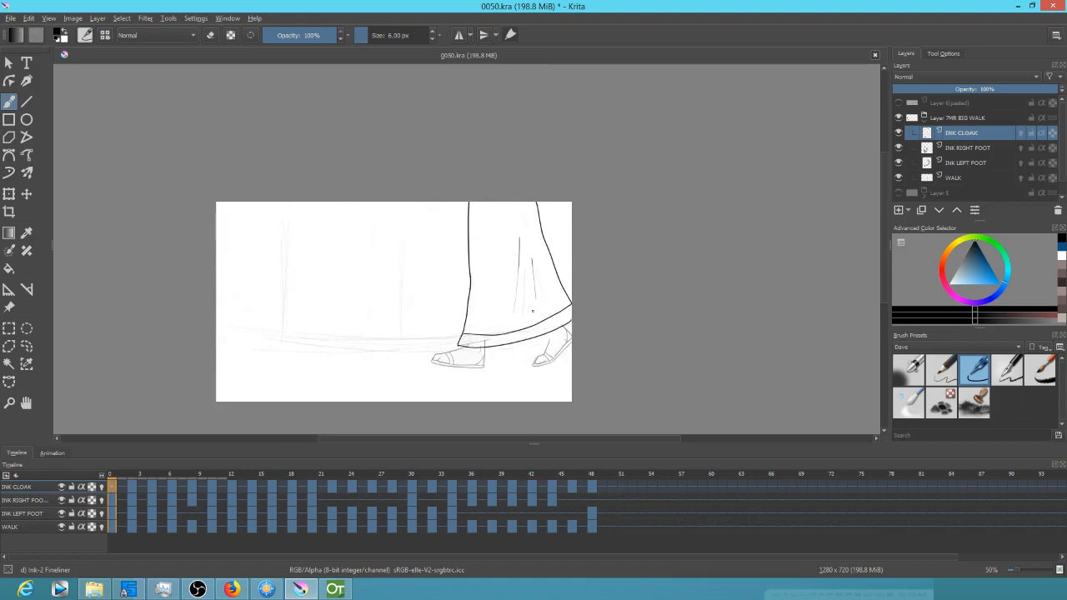
# Flip back and forth through the opening frames to compare the cloak's hem between neighbouring drawings
pyautogui.press('Right')
pyautogui.press('Right')
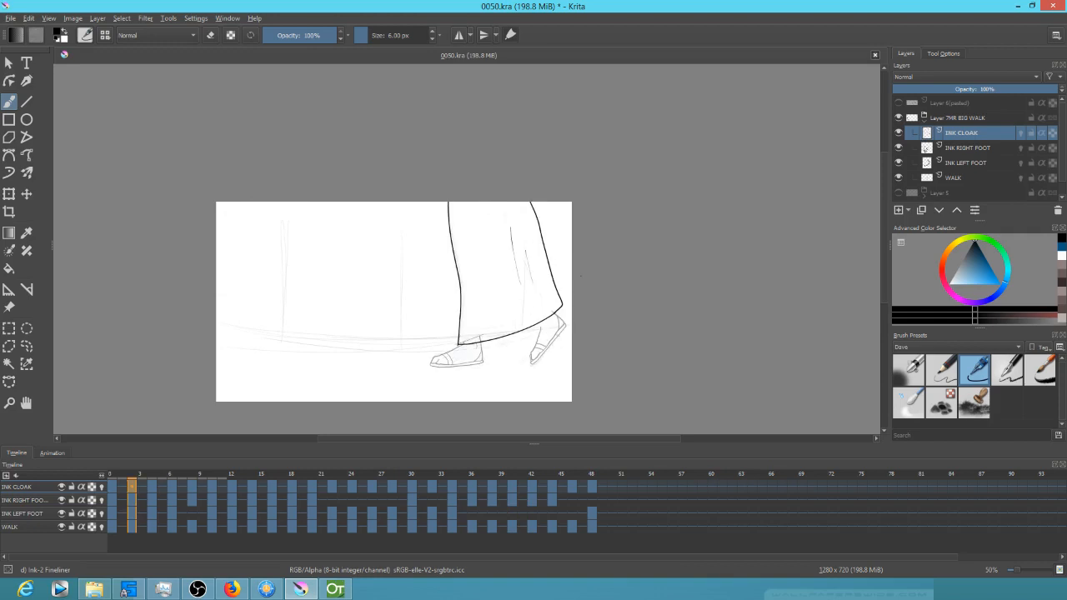
pyautogui.moveTo(632, 266)
pyautogui.mouseDown()
pyautogui.moveTo(631, 191)
pyautogui.moveTo(596, 247)
pyautogui.moveTo(636, 208)
pyautogui.moveTo(526, 209)
pyautogui.moveTo(508, 328)
pyautogui.moveTo(543, 313)
pyautogui.mouseUp()
pyautogui.press('Right')
pyautogui.press('Right')
pyautogui.press('Left')
pyautogui.press('Left')
pyautogui.press('Right')
pyautogui.press('Right')
# Turn on onion skinning for INK CLOAK and ink an inner border line parallel to the cloak's hem on frame 2
pyautogui.click(101, 488)
pyautogui.moveTo(501, 354); pyautogui.dragTo(428, 350)
pyautogui.moveTo(574, 227)
pyautogui.mouseDown()
pyautogui.moveTo(528, 263)
pyautogui.moveTo(375, 333)
pyautogui.moveTo(235, 357)
pyautogui.mouseUp()
pyautogui.hotkey('alt', '.')
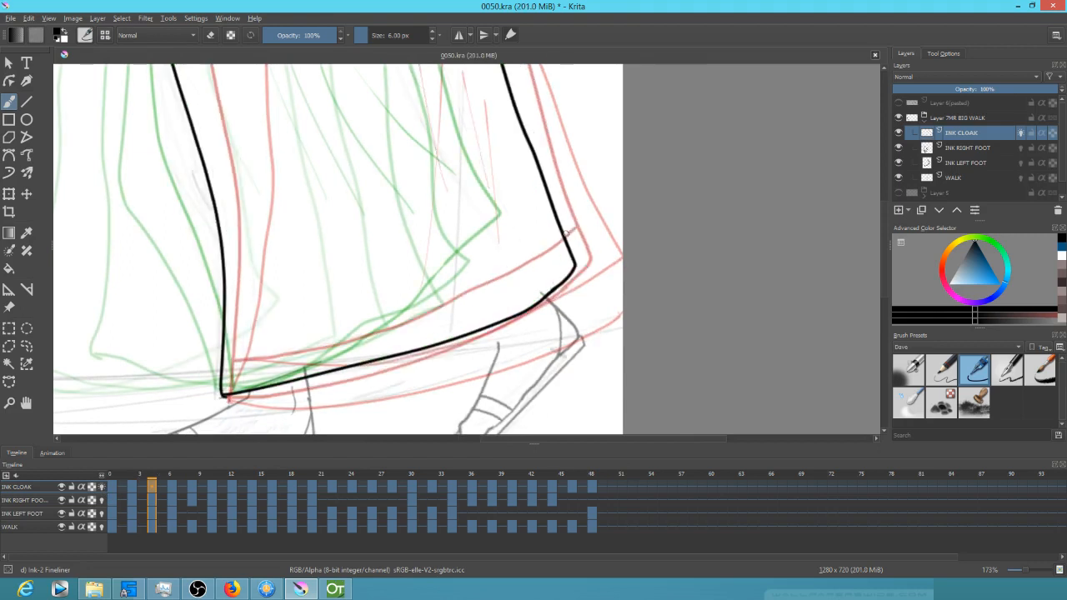
# Ink the inner border line above the cloak's hem on frames 4, 6 and 8, following the onion-skinned drawings
pyautogui.moveTo(560, 232)
pyautogui.mouseDown()
pyautogui.moveTo(465, 292)
pyautogui.moveTo(224, 354)
pyautogui.moveTo(256, 358)
pyautogui.moveTo(313, 338)
pyautogui.moveTo(483, 193)
pyautogui.mouseUp()
pyautogui.hotkey('alt', '.')
pyautogui.hotkey('alt', '.')
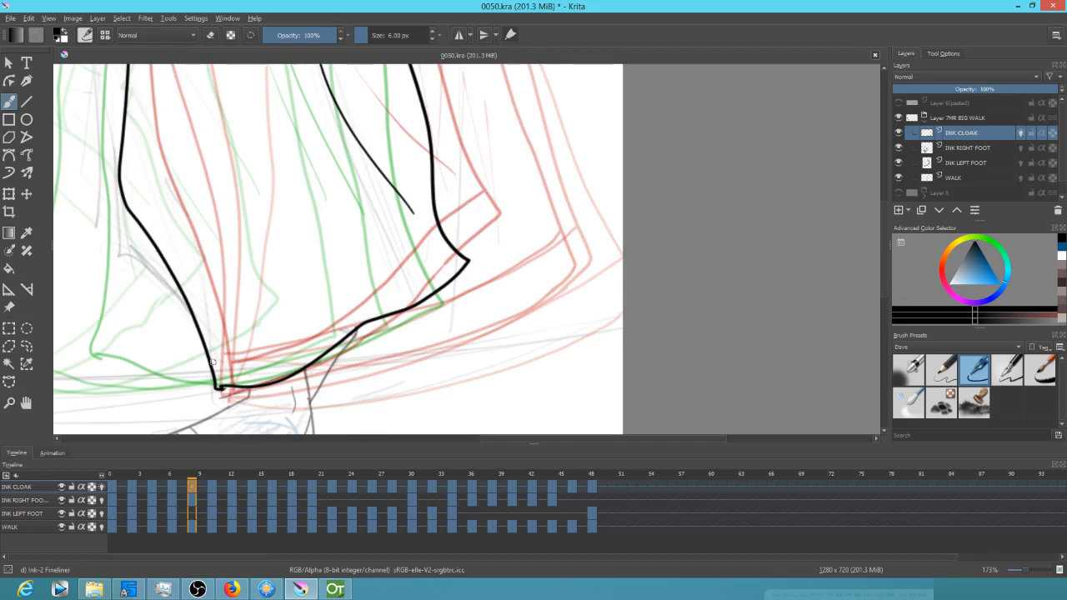
pyautogui.moveTo(210, 358)
pyautogui.mouseDown()
pyautogui.moveTo(304, 339)
pyautogui.moveTo(349, 300)
pyautogui.moveTo(403, 280)
pyautogui.moveTo(429, 255)
pyautogui.moveTo(401, 232)
pyautogui.moveTo(445, 243)
pyautogui.mouseUp()
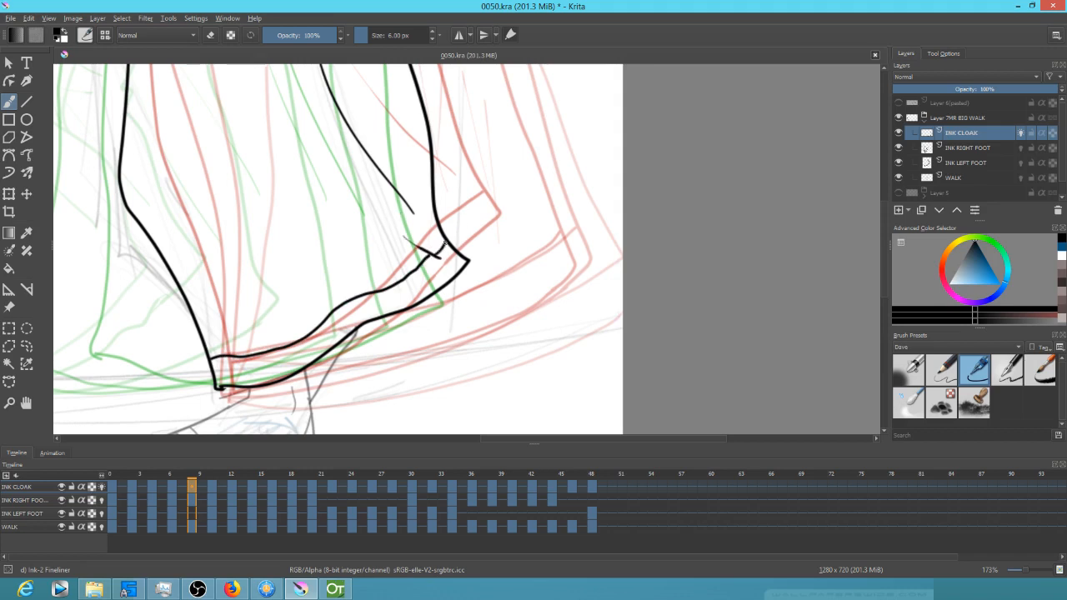
pyautogui.press('.')
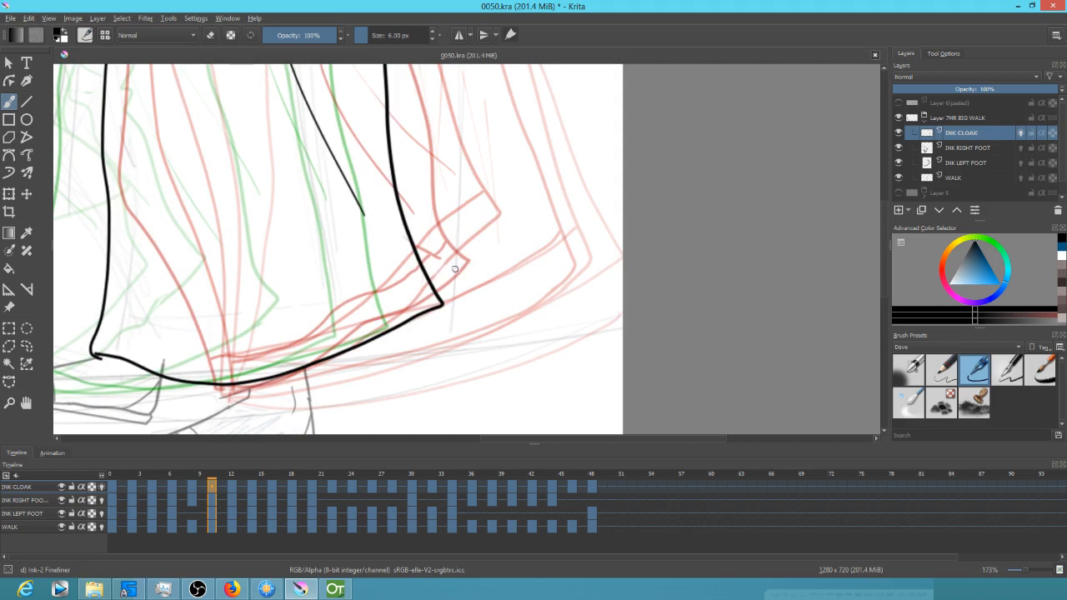
# Ink the inner hem border from one side edge of the cloak to the other on frames 10 and 12
pyautogui.press('.')
pyautogui.moveTo(104, 322)
pyautogui.mouseDown()
pyautogui.moveTo(214, 348)
pyautogui.moveTo(265, 348)
pyautogui.moveTo(421, 278)
pyautogui.mouseUp()
pyautogui.press('.')
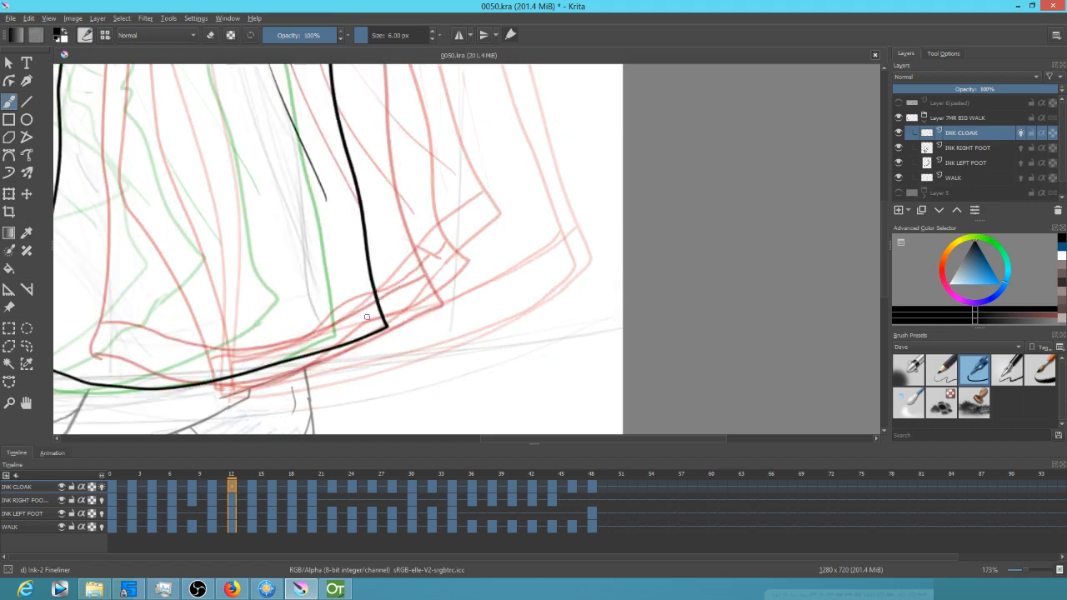
pyautogui.moveTo(351, 315); pyautogui.dragTo(499, 319)
pyautogui.moveTo(176, 334)
pyautogui.mouseDown()
pyautogui.moveTo(254, 357)
pyautogui.moveTo(352, 361)
pyautogui.moveTo(516, 305)
pyautogui.mouseUp()
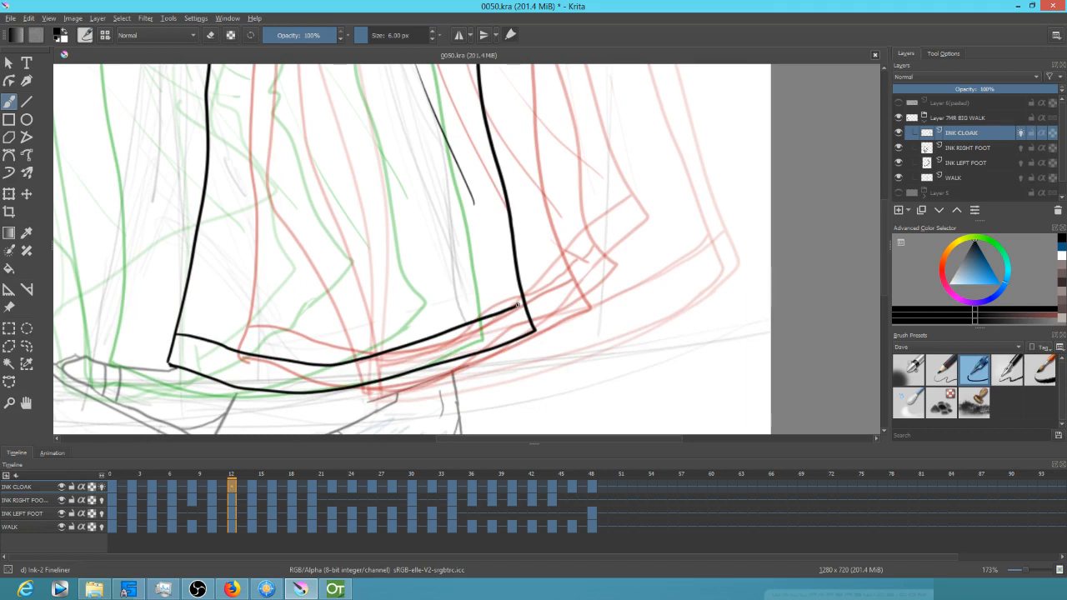
# Compare frame 12 with its neighbouring drawings, and ink the cloak's inner hem border on frame 14
pyautogui.press('Left')
pyautogui.press('Left')
pyautogui.press('Right')
pyautogui.press('Right')
pyautogui.press('Right')
pyautogui.press('Right')
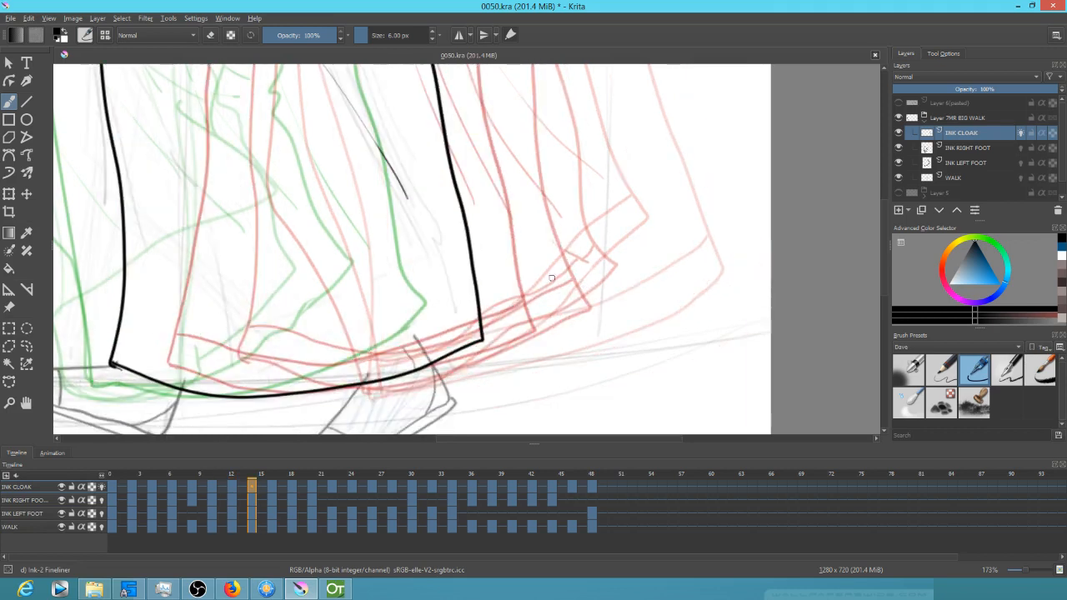
pyautogui.moveTo(479, 306)
pyautogui.mouseDown()
pyautogui.moveTo(362, 353)
pyautogui.moveTo(266, 368)
pyautogui.moveTo(160, 356)
pyautogui.moveTo(122, 336)
pyautogui.moveTo(214, 356)
pyautogui.moveTo(212, 345)
pyautogui.moveTo(209, 365)
pyautogui.mouseUp()
# Ink the inner hem border across the cloak on frames 16 and 18, following the bends of the lower edge
pyautogui.press('Right')
pyautogui.press('Right')
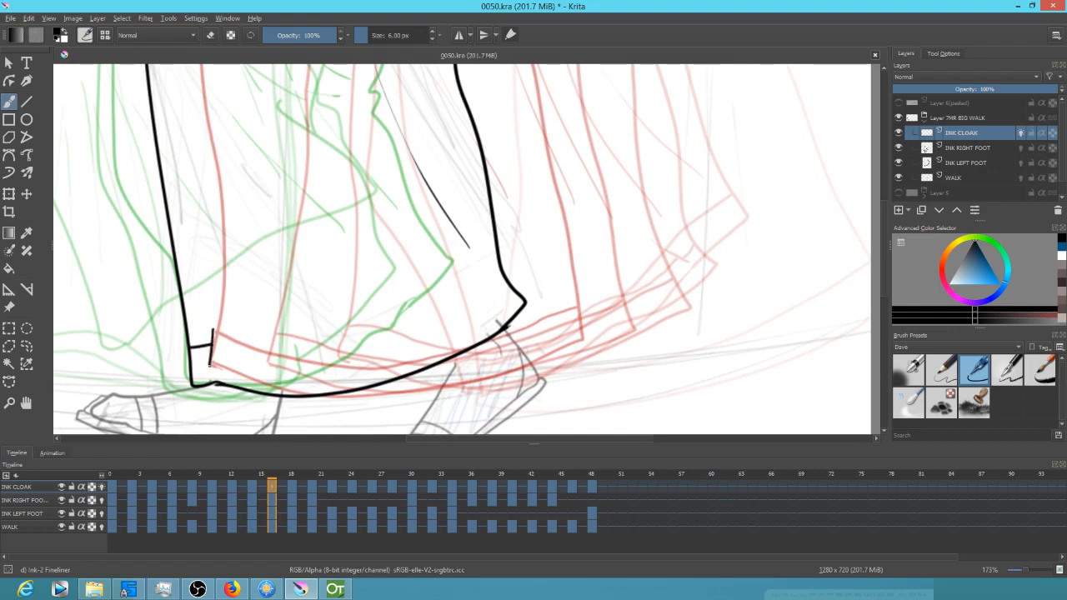
pyautogui.moveTo(212, 321); pyautogui.dragTo(214, 332)
pyautogui.moveTo(214, 350)
pyautogui.mouseDown()
pyautogui.moveTo(318, 363)
pyautogui.moveTo(380, 352)
pyautogui.moveTo(468, 317)
pyautogui.moveTo(503, 285)
pyautogui.mouseUp()
pyautogui.press('.')
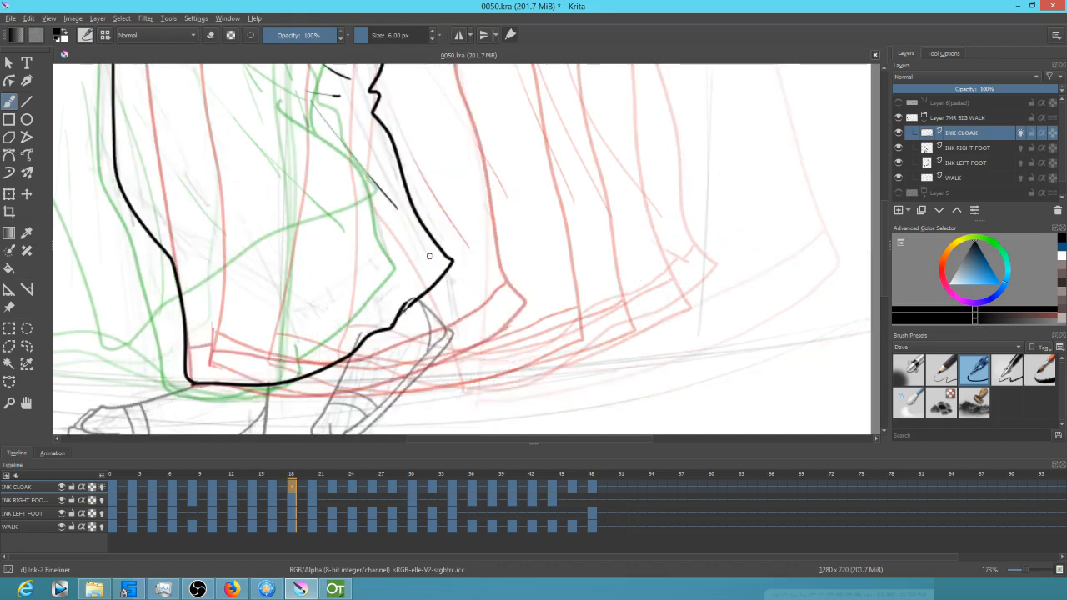
pyautogui.moveTo(433, 242)
pyautogui.mouseDown()
pyautogui.moveTo(410, 273)
pyautogui.moveTo(321, 339)
pyautogui.moveTo(232, 358)
pyautogui.moveTo(186, 343)
pyautogui.mouseUp()
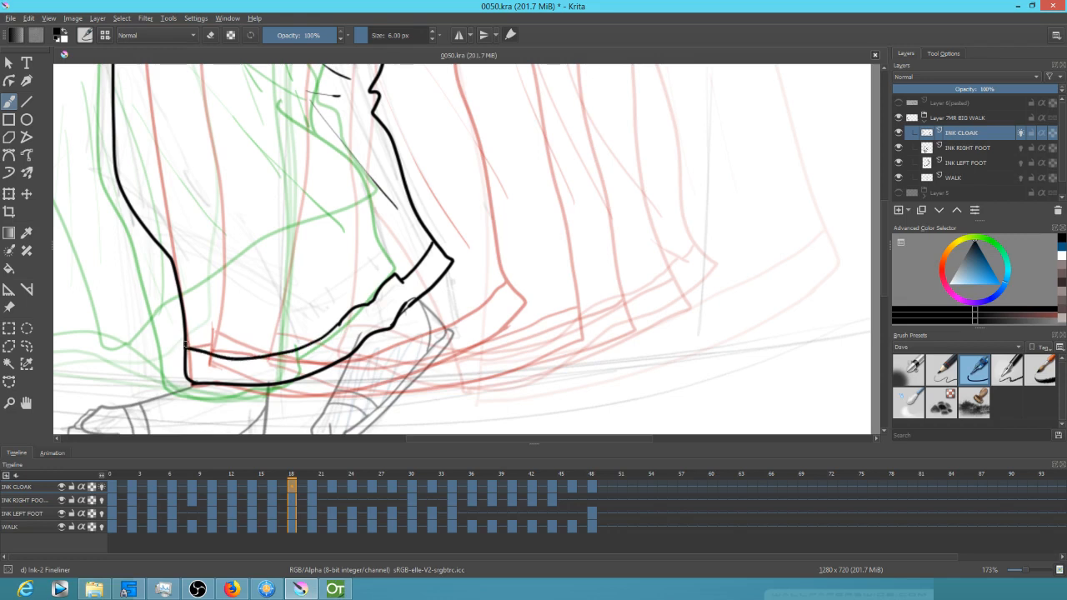